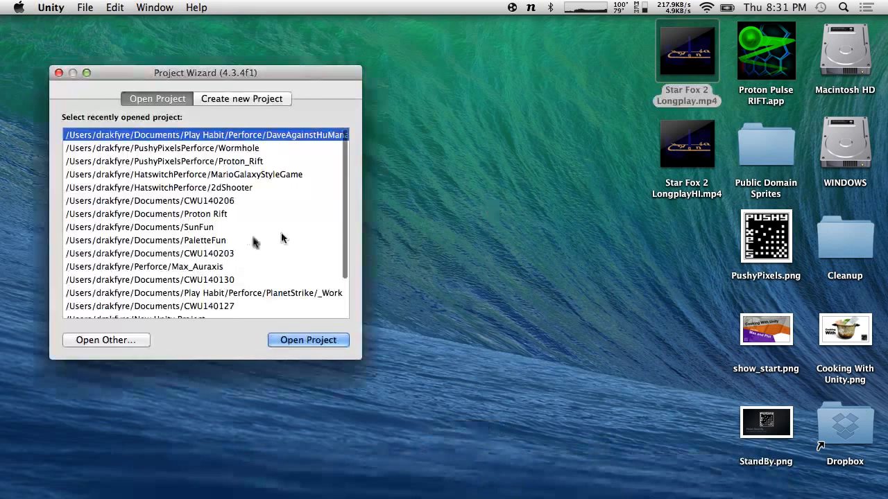
{"action": "left_click", "coordinate": [198, 149]}
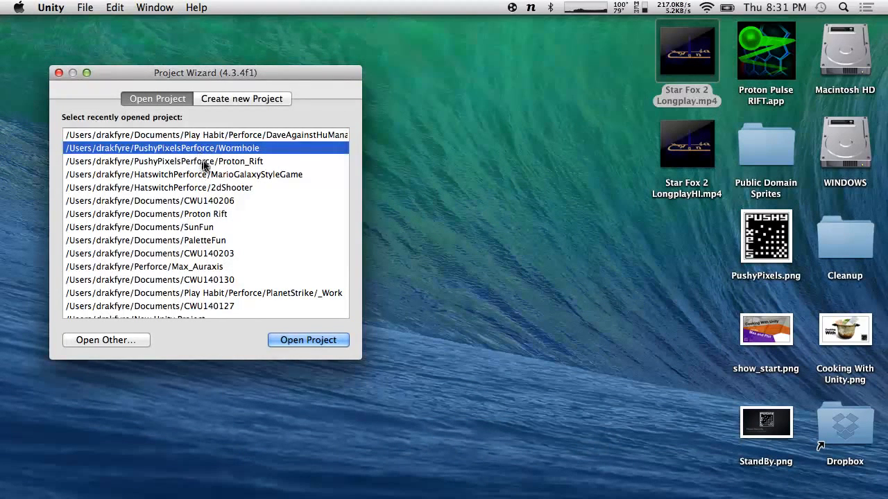
{"action": "left_click", "coordinate": [191, 138]}
{"action": "left_click", "coordinate": [213, 164]}
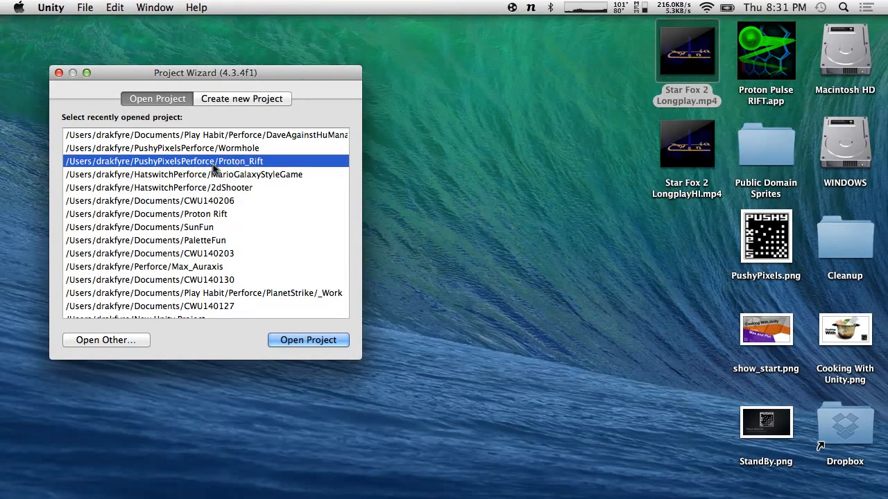
{"action": "left_click", "coordinate": [218, 175]}
{"action": "left_click", "coordinate": [213, 163]}
{"action": "left_click", "coordinate": [213, 176]}
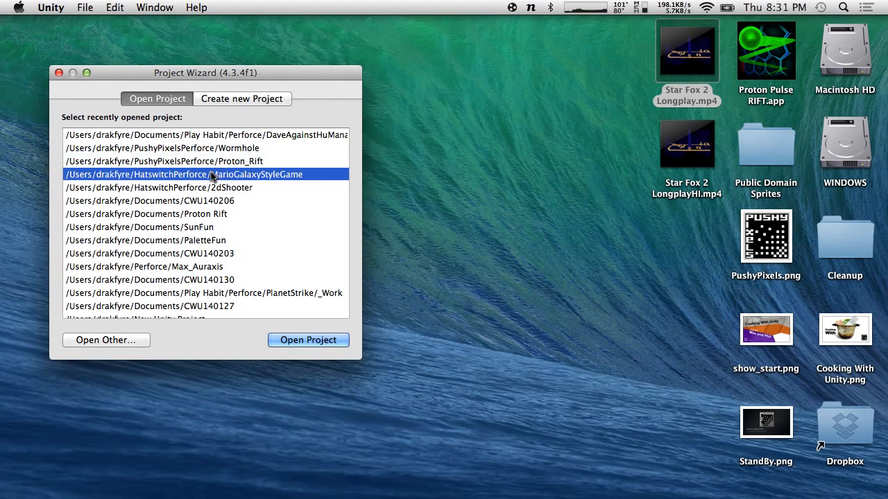
{"action": "left_click", "coordinate": [211, 162]}
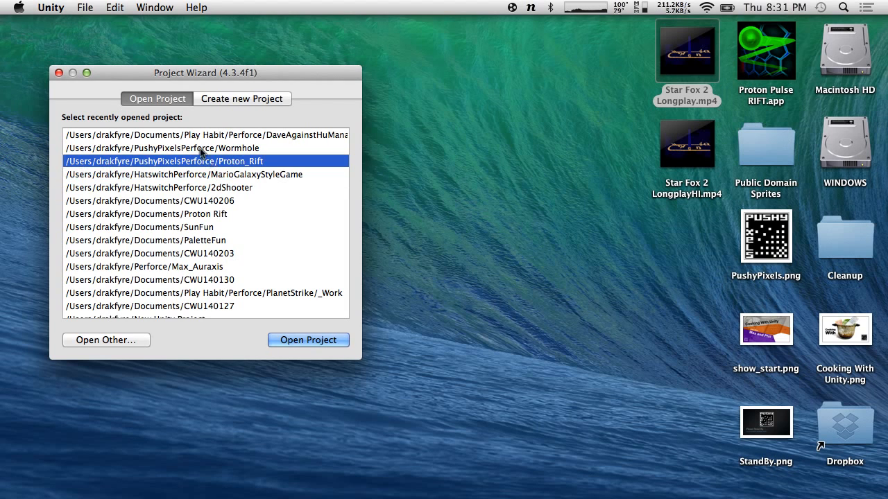
{"action": "left_click", "coordinate": [199, 147]}
{"action": "left_click", "coordinate": [194, 137]}
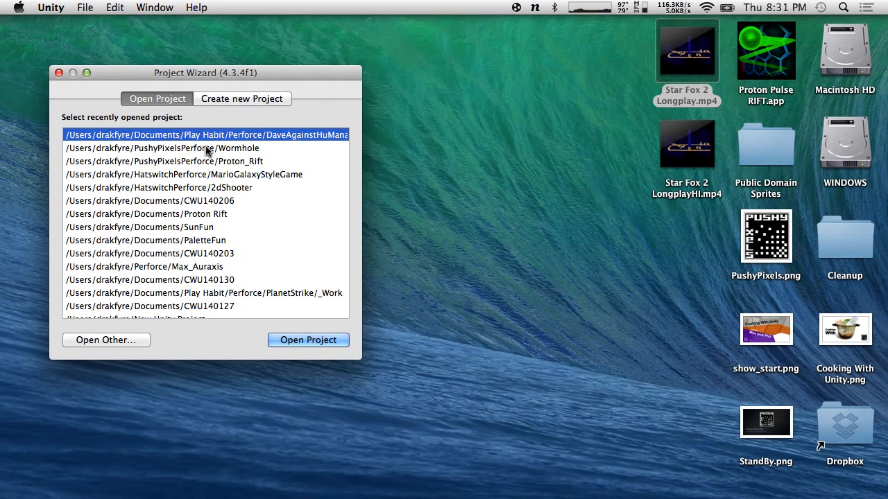
Open the recent project HatswitchPerforce/2dShooter.
{"action": "left_click", "coordinate": [241, 163]}
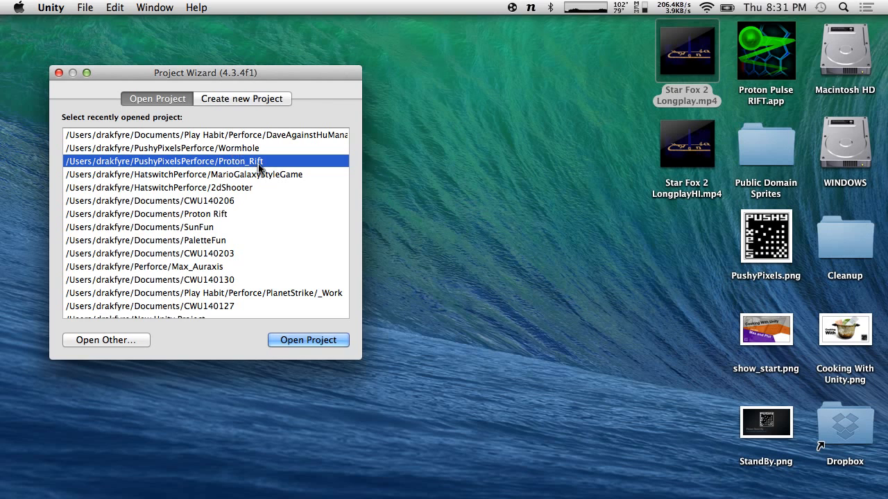
{"action": "left_click", "coordinate": [233, 186]}
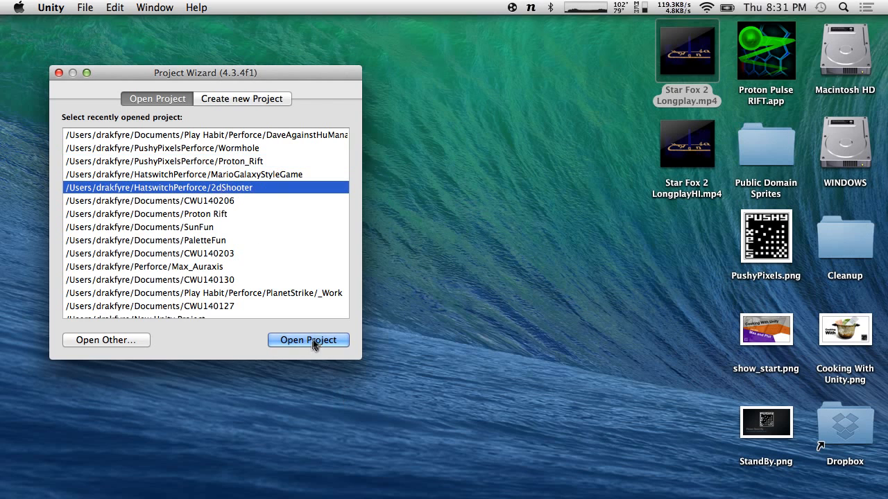
{"action": "left_click", "coordinate": [313, 339]}
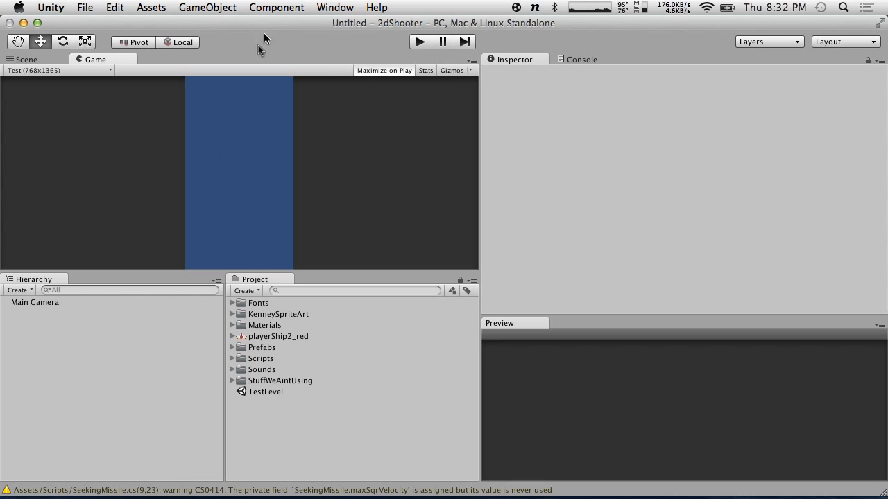
Open the DestroyOnInvisible script from the Scripts folder in MonoDevelop and return to Unity.
{"action": "left_click", "coordinate": [232, 358]}
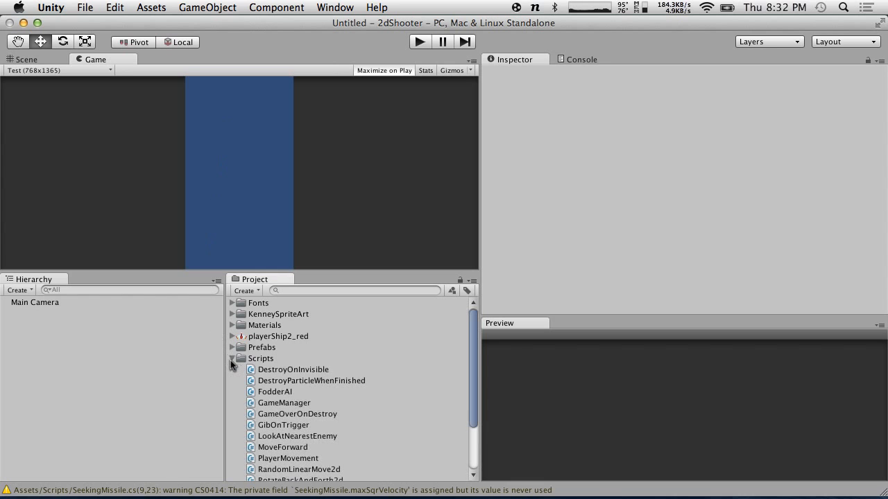
{"action": "left_click", "coordinate": [274, 371]}
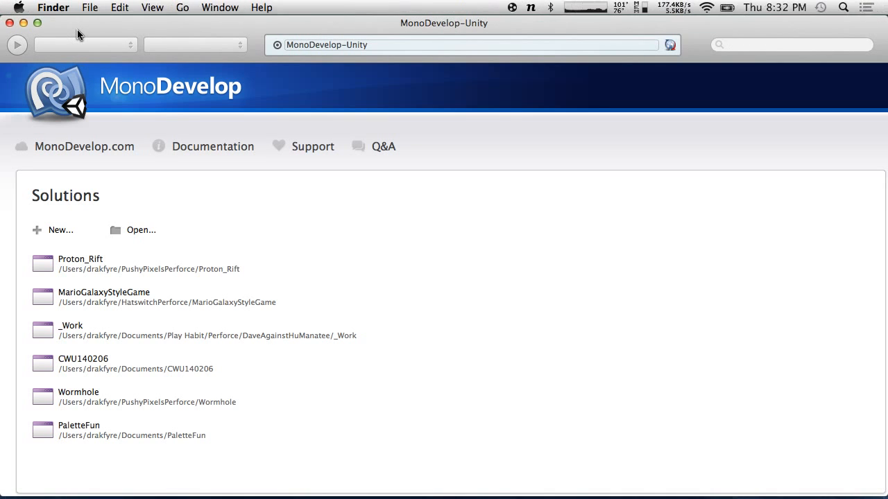
{"action": "key", "text": "ctrl+Left"}
Dock the Game view as its own column beside the Inspector and widen it.
{"action": "left_click_drag", "start_coordinate": [103, 60], "coordinate": [882, 169]}
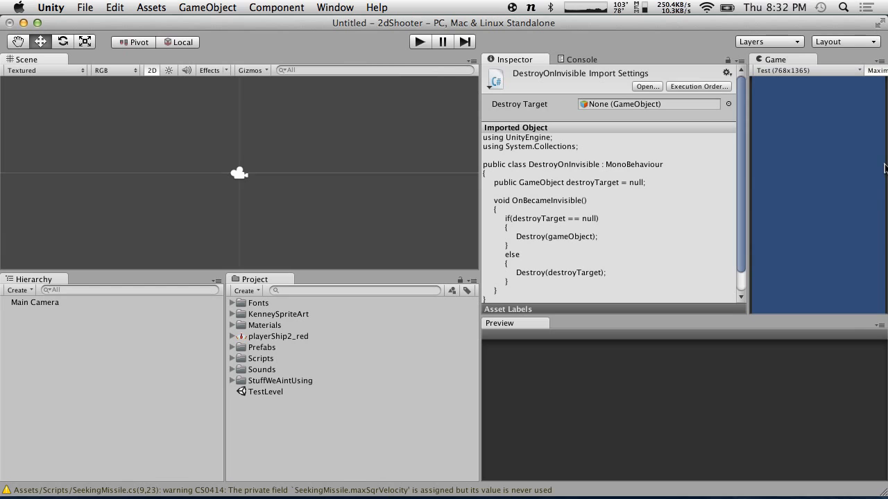
{"action": "key", "text": "super+z"}
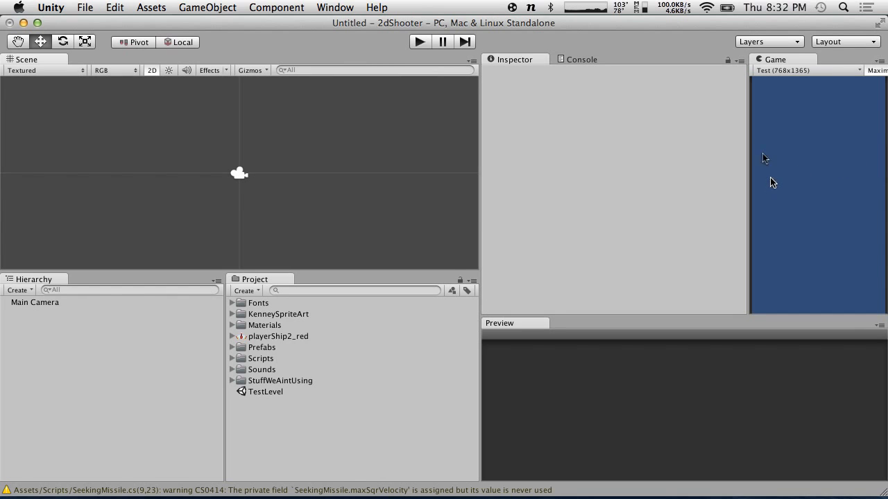
{"action": "left_click_drag", "start_coordinate": [779, 64], "coordinate": [879, 258]}
{"action": "left_click_drag", "start_coordinate": [746, 215], "coordinate": [656, 214]}
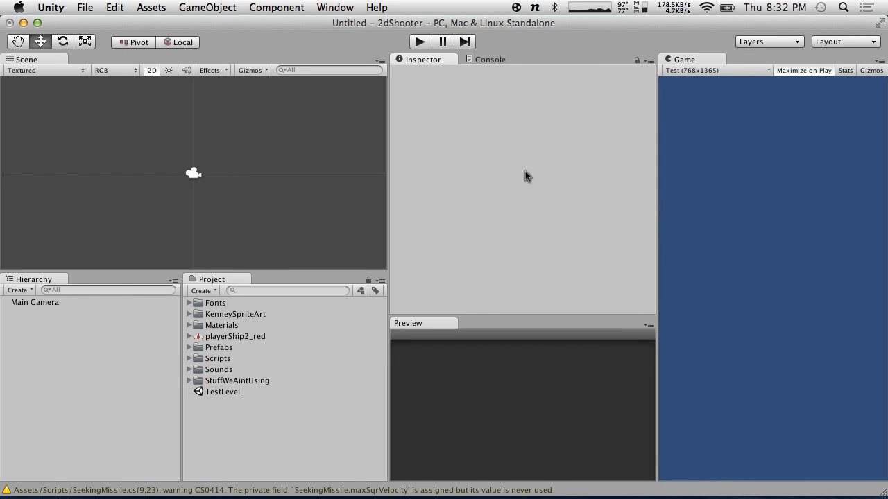
{"action": "left_click", "coordinate": [35, 305]}
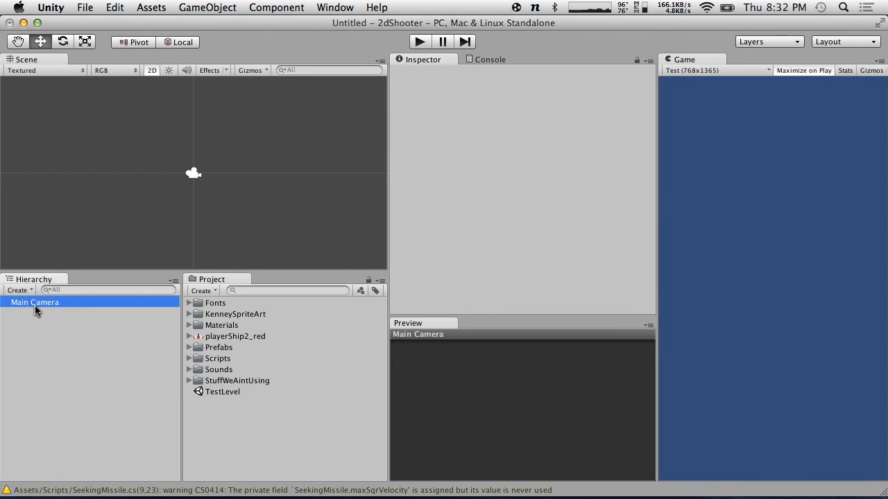
{"action": "left_click", "coordinate": [223, 317]}
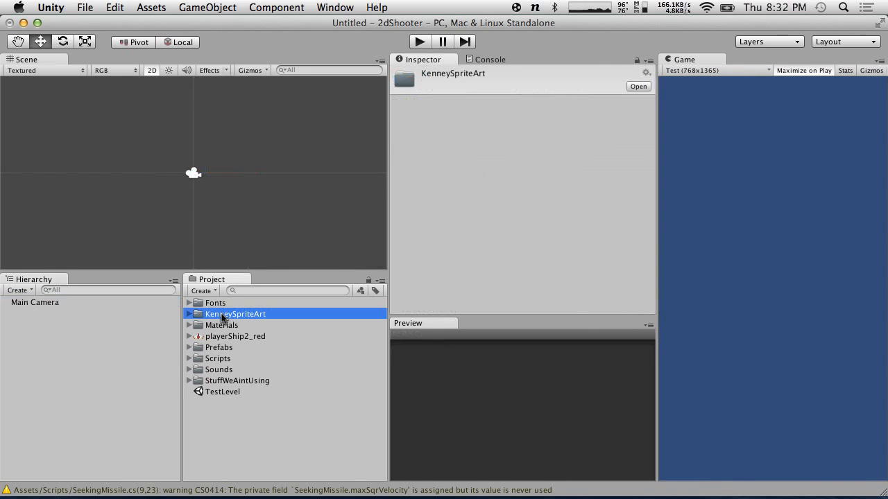
{"action": "left_click", "coordinate": [189, 336]}
{"action": "left_click", "coordinate": [189, 337]}
Save the current window layout as "2d Shooter Vertical".
{"action": "left_click", "coordinate": [858, 41]}
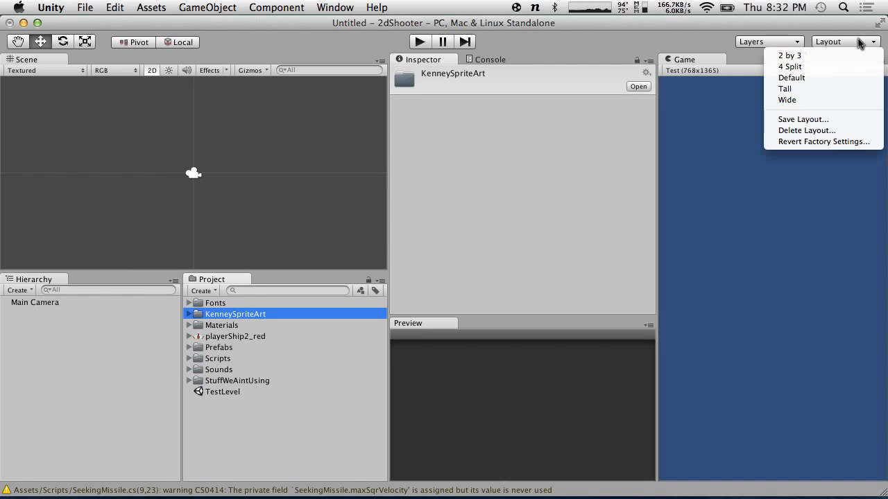
{"action": "left_click", "coordinate": [847, 119]}
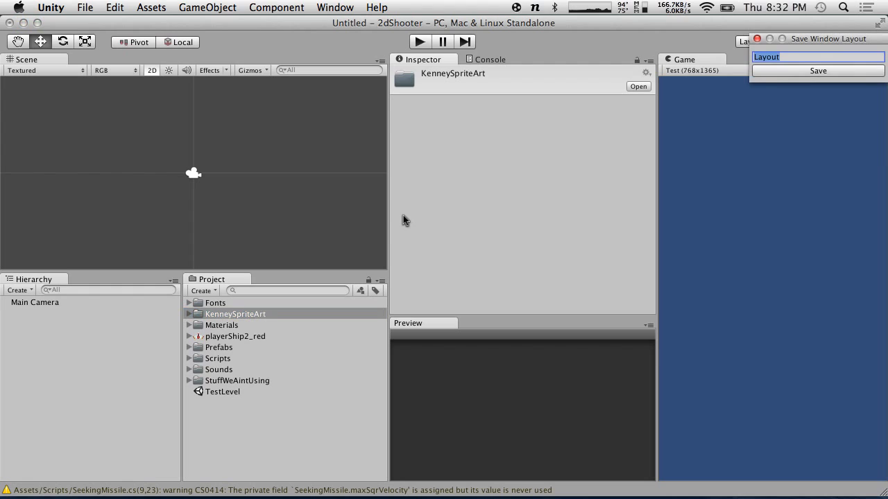
{"action": "type", "text": "2d Shooter Vertical"}
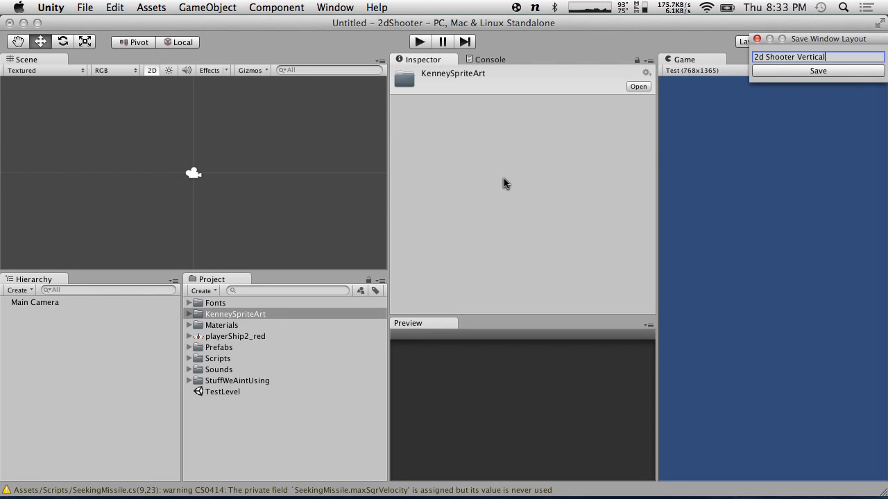
{"action": "left_click", "coordinate": [829, 71]}
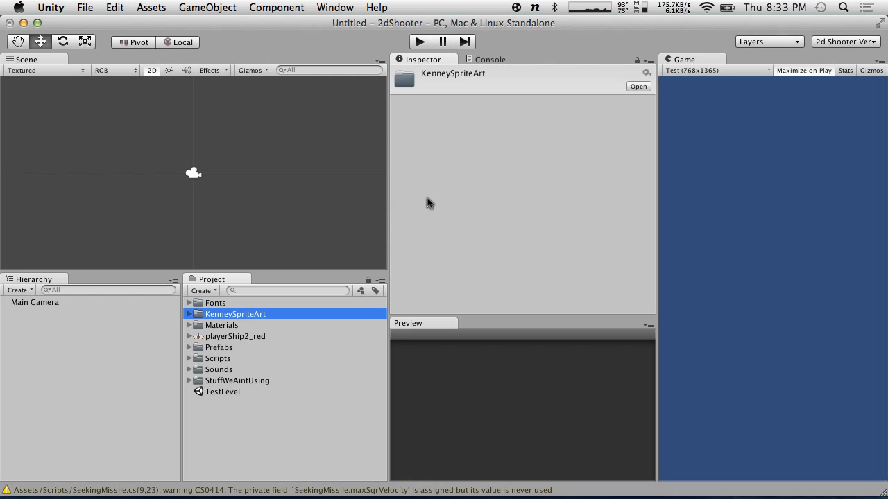
Switch the editor to the 2 by 3 layout and restore the saved 2d Shooter Vertical layout.
{"action": "left_click", "coordinate": [836, 43]}
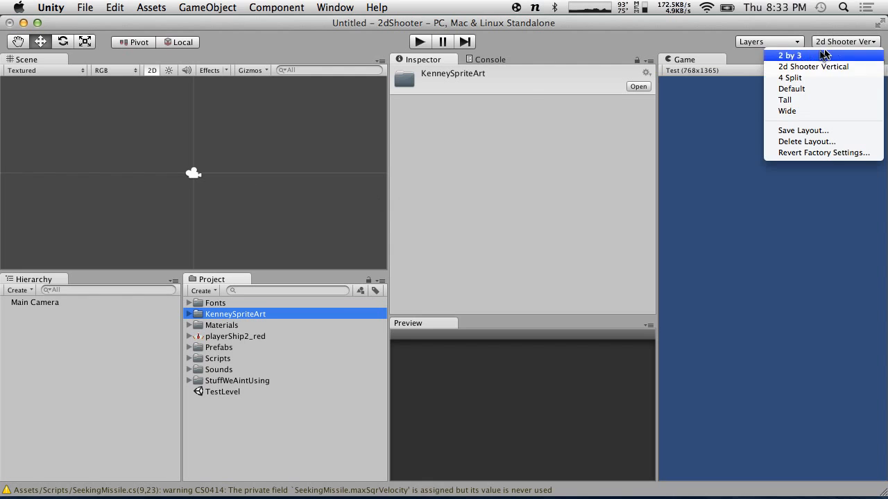
{"action": "left_click", "coordinate": [677, 158]}
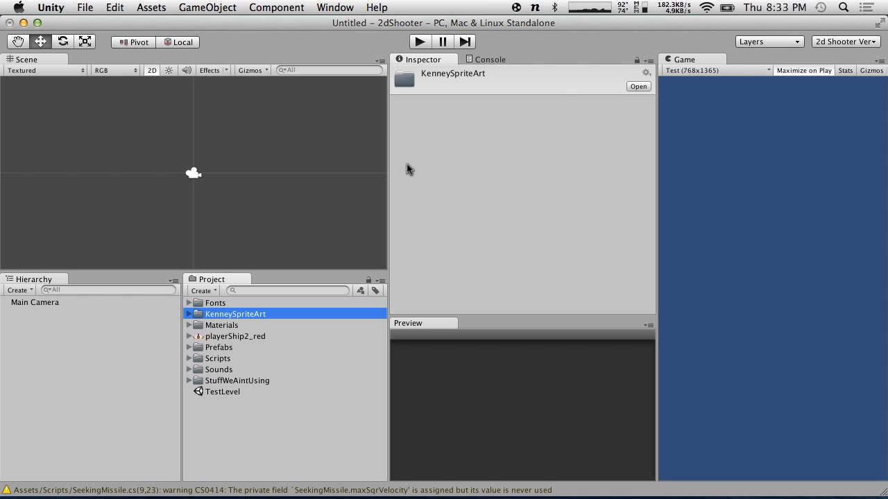
{"action": "left_click", "coordinate": [832, 41]}
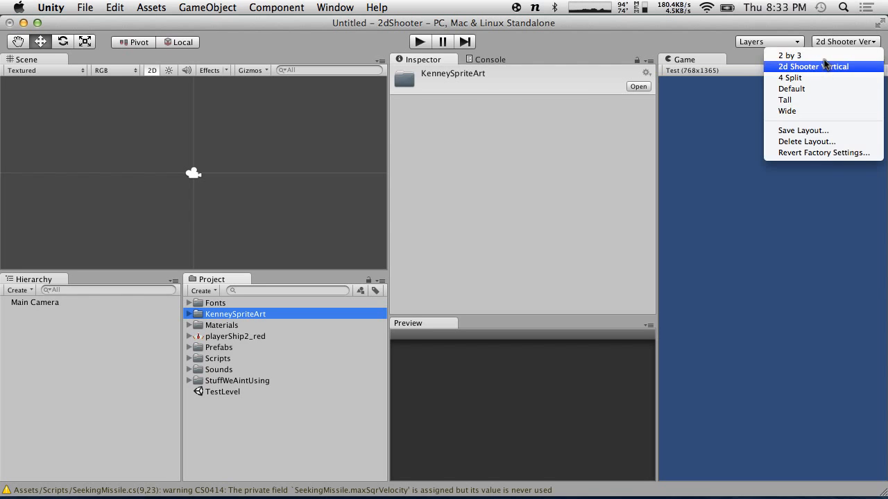
{"action": "left_click", "coordinate": [826, 61]}
{"action": "left_click", "coordinate": [847, 43]}
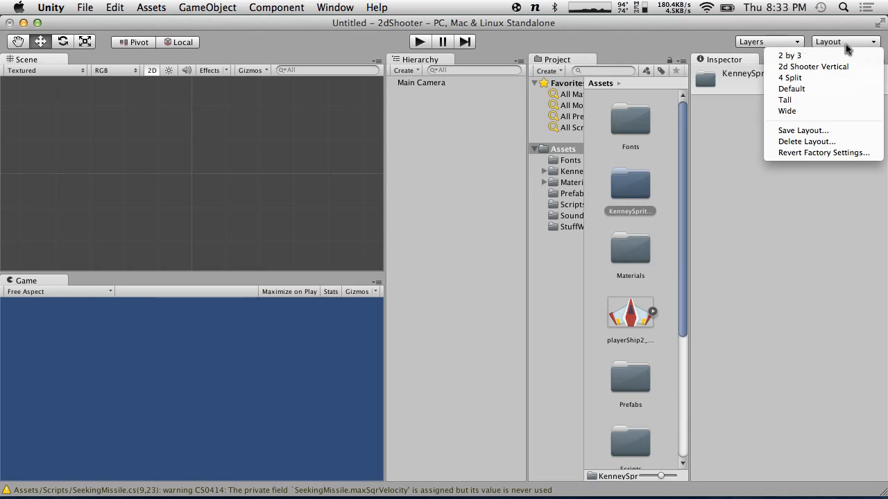
{"action": "left_click", "coordinate": [849, 67]}
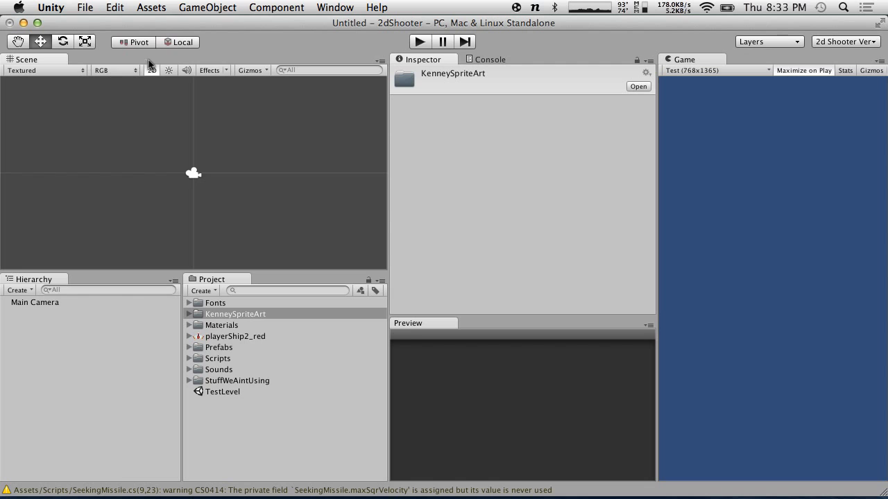
Open the TestLevel scene and discard the changes in the untitled scene.
{"action": "left_click", "coordinate": [149, 7]}
{"action": "left_click", "coordinate": [84, 7]}
{"action": "double_click", "coordinate": [217, 397]}
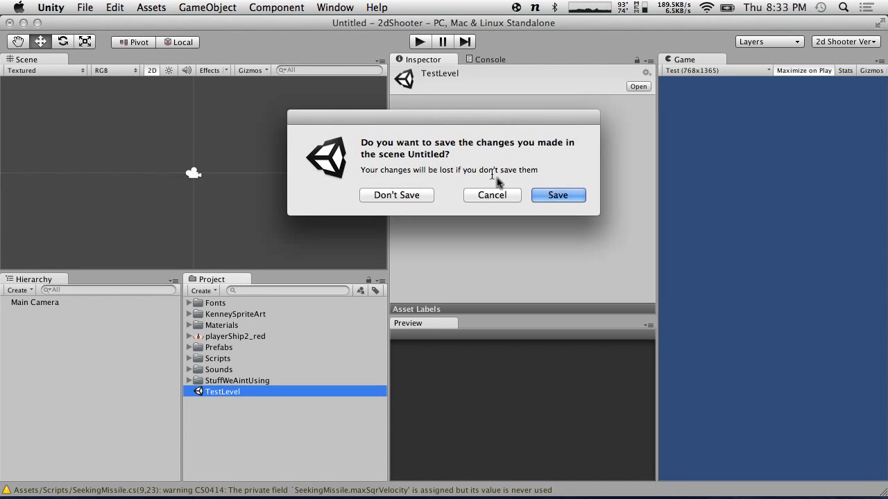
{"action": "left_click", "coordinate": [413, 194]}
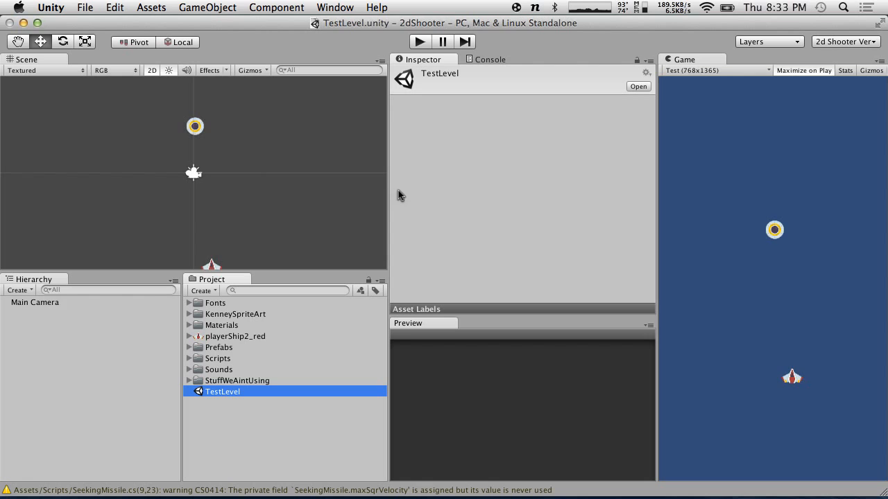
Play-test TestLevel by flying the player ship around and firing its weapons at the enemies, and stop the game.
{"action": "left_click", "coordinate": [420, 42]}
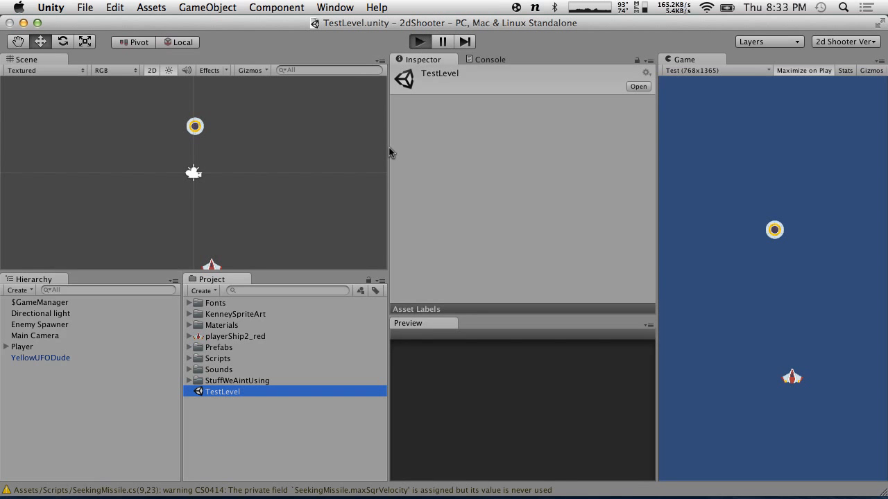
{"action": "key", "text": "Up"}
{"action": "key", "text": "Down"}
{"action": "key", "text": "Left"}
{"action": "key", "text": "space"}
{"action": "key", "text": "Up"}
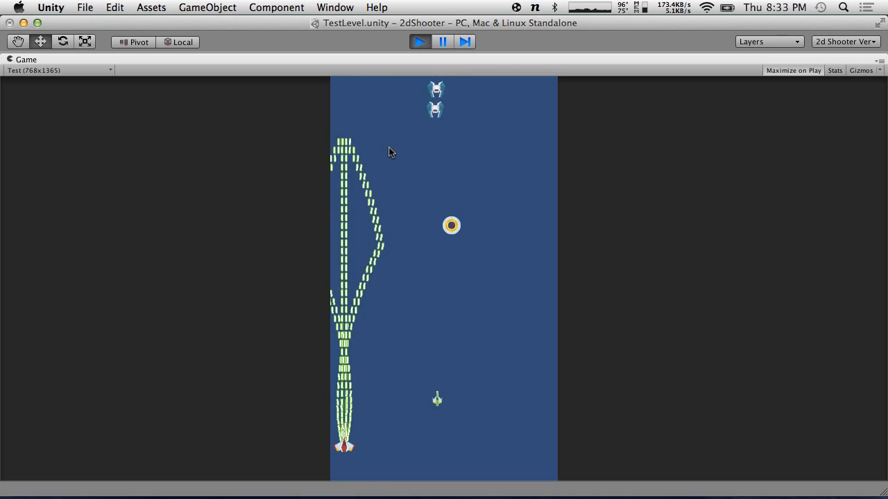
{"action": "key", "text": "Down"}
{"action": "key", "text": "Right"}
{"action": "key", "text": "Up"}
{"action": "key", "text": "space"}
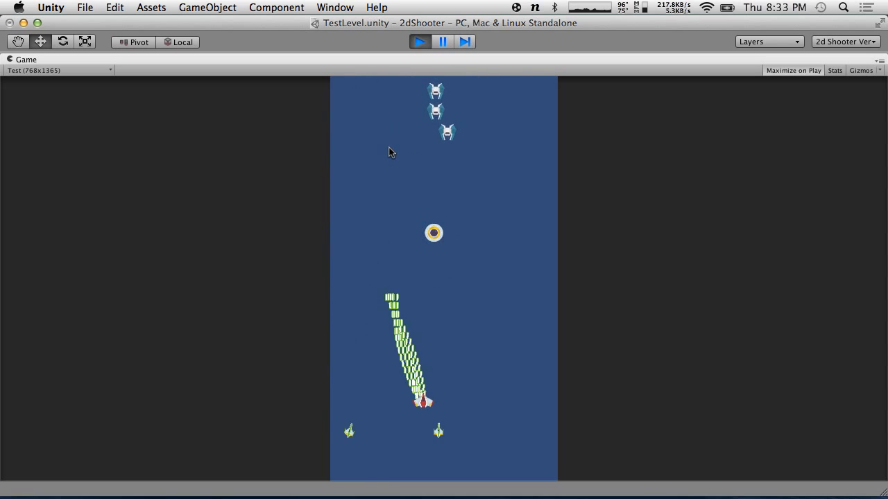
{"action": "key", "text": "Left"}
{"action": "key", "text": "Down"}
{"action": "key", "text": "space"}
{"action": "key", "text": "Left"}
{"action": "key", "text": "Up"}
{"action": "key", "text": "Right"}
{"action": "key", "text": "Down"}
{"action": "key", "text": "space"}
{"action": "key", "text": "Left"}
{"action": "key", "text": "Down"}
{"action": "key", "text": "Right"}
{"action": "key", "text": "Left"}
{"action": "key", "text": "space"}
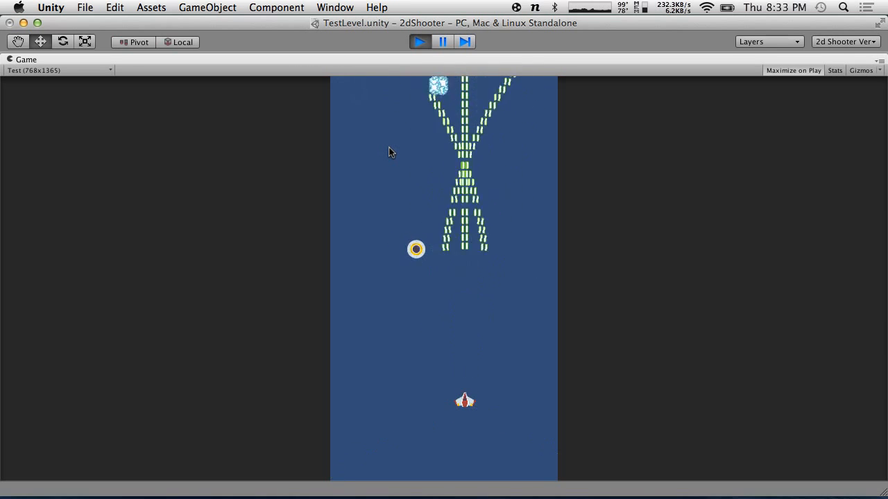
{"action": "left_click", "coordinate": [421, 42]}
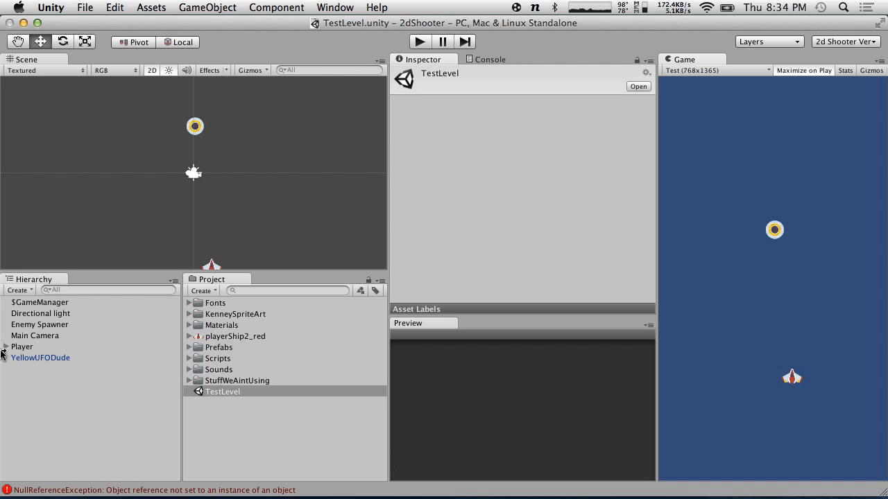
Set the End Rotation of the Player's LeftBarrel to 300 in its Rotate Back And Forth 2d script.
{"action": "left_click", "coordinate": [6, 348]}
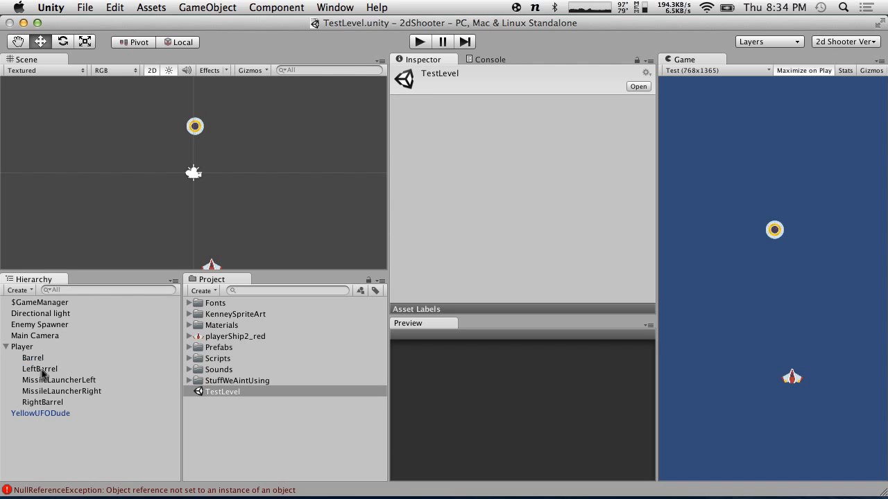
{"action": "left_click", "coordinate": [39, 369]}
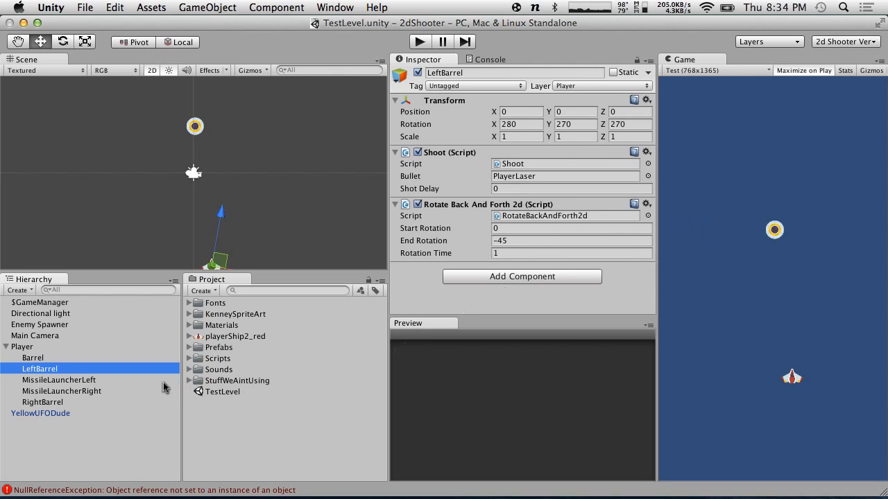
{"action": "left_click", "coordinate": [516, 241]}
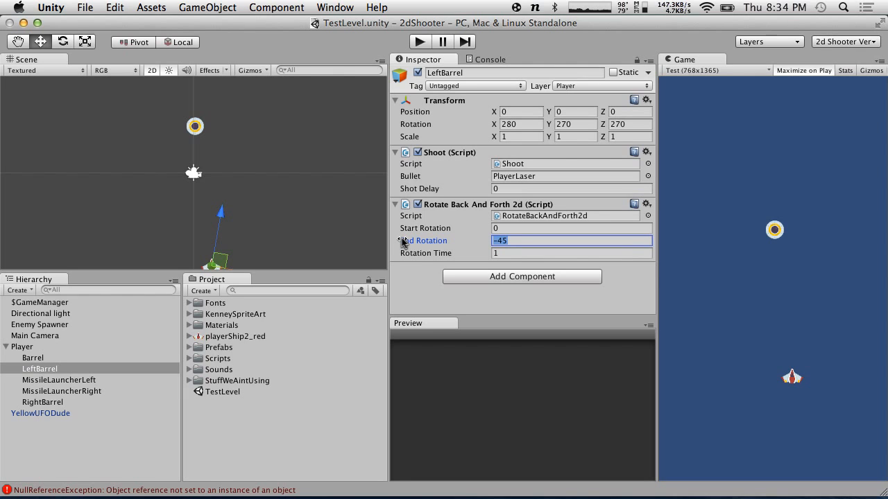
{"action": "type", "text": "3"}
{"action": "key", "text": "BackSpace"}
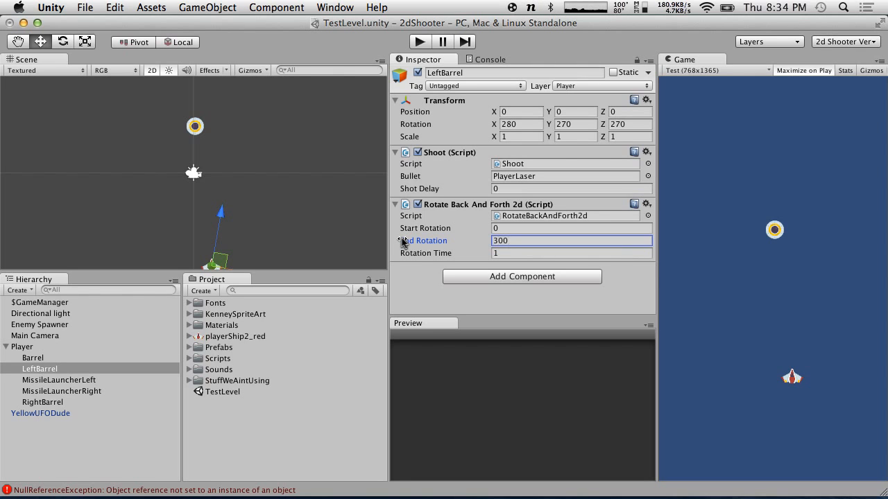
Play-test TestLevel with Maximize on Play turned off to check the left barrel's rotation, and stop the game.
{"action": "left_click", "coordinate": [420, 42]}
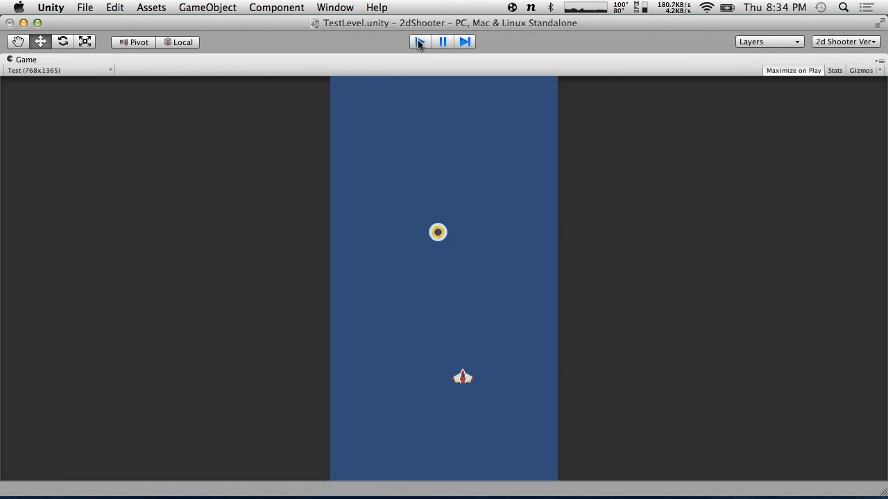
{"action": "left_click", "coordinate": [419, 42]}
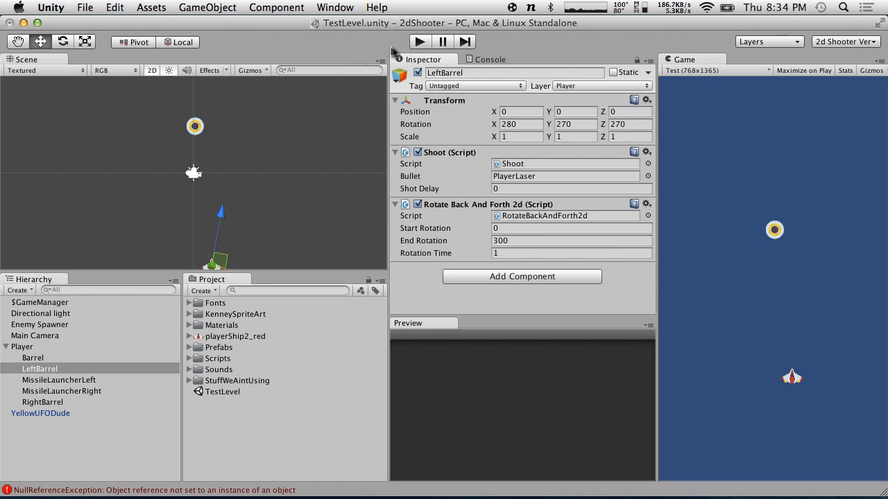
{"action": "left_click", "coordinate": [423, 43]}
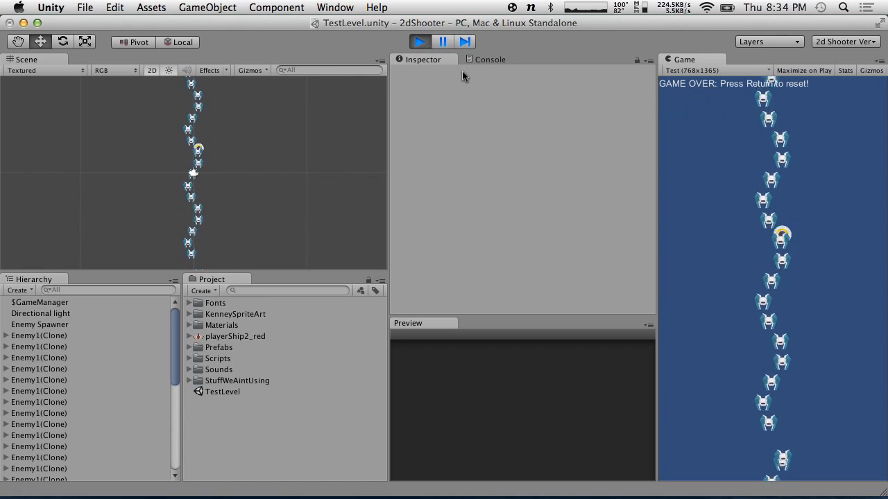
{"action": "left_click", "coordinate": [417, 38]}
{"action": "left_click", "coordinate": [419, 41]}
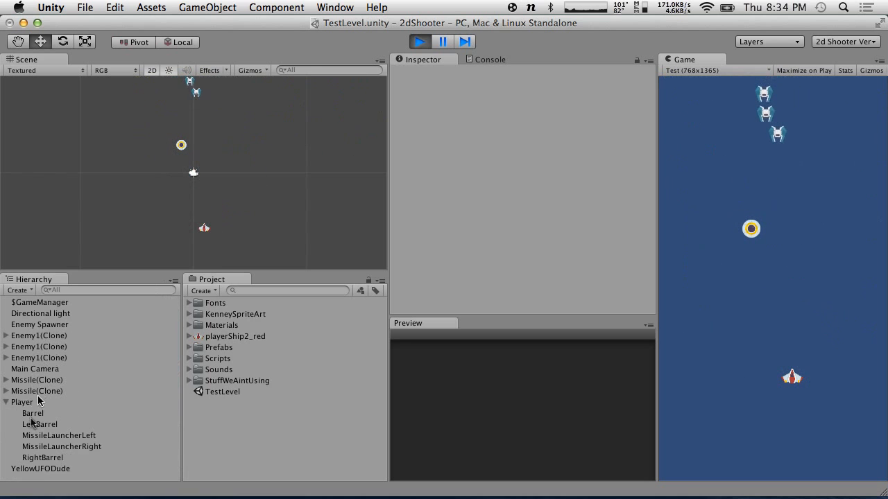
{"action": "left_click", "coordinate": [36, 435]}
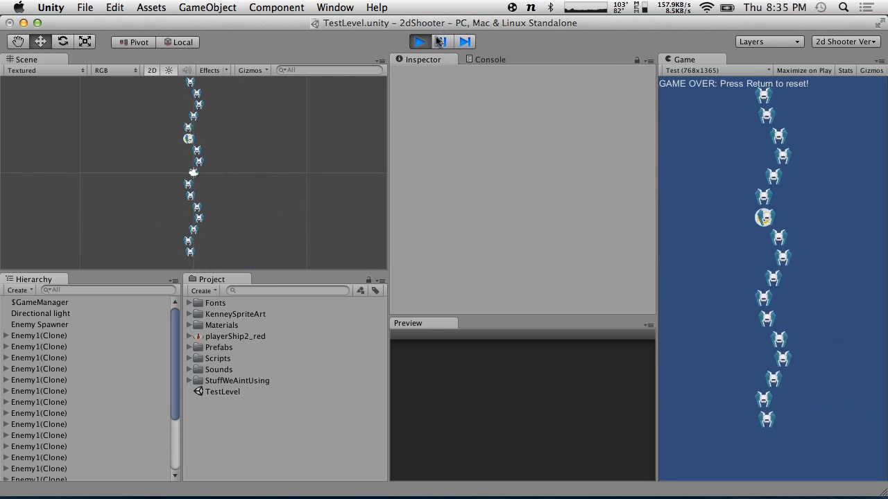
{"action": "left_click", "coordinate": [425, 41]}
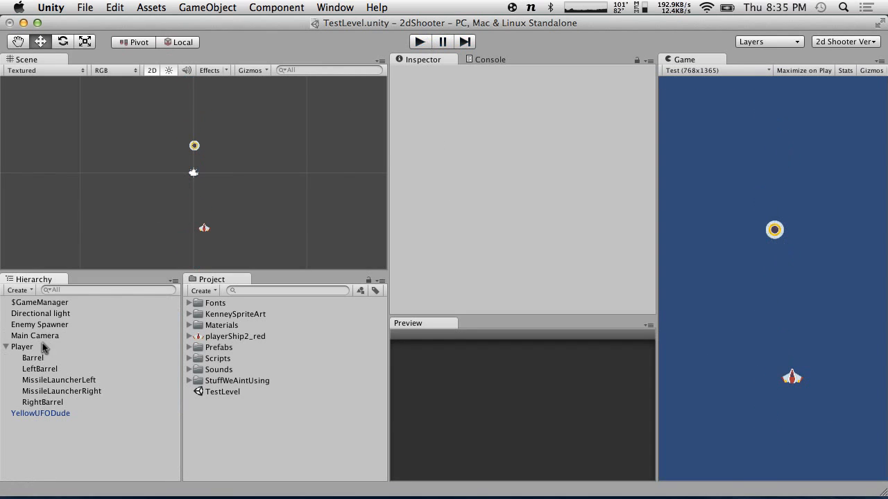
Open the RotateBackAndForth2d script from the project's Scripts folder in MonoDevelop.
{"action": "left_click", "coordinate": [39, 369]}
{"action": "key", "text": "super+Tab"}
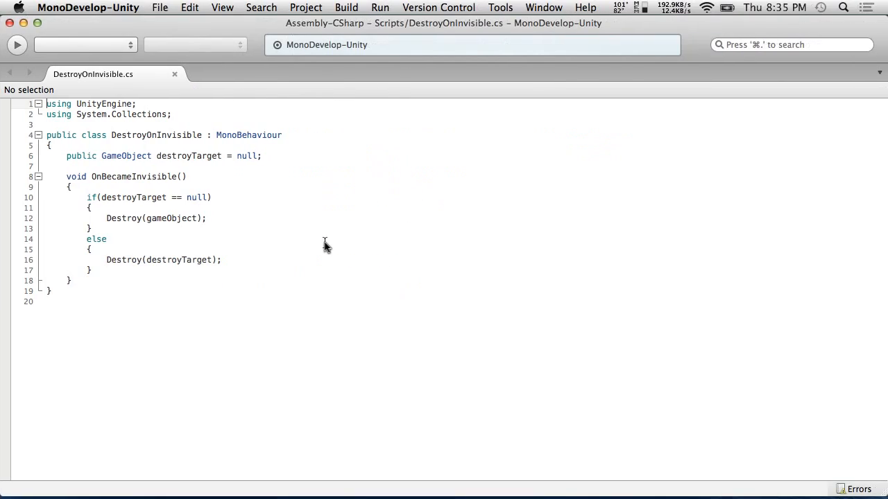
{"action": "key", "text": "super+Tab"}
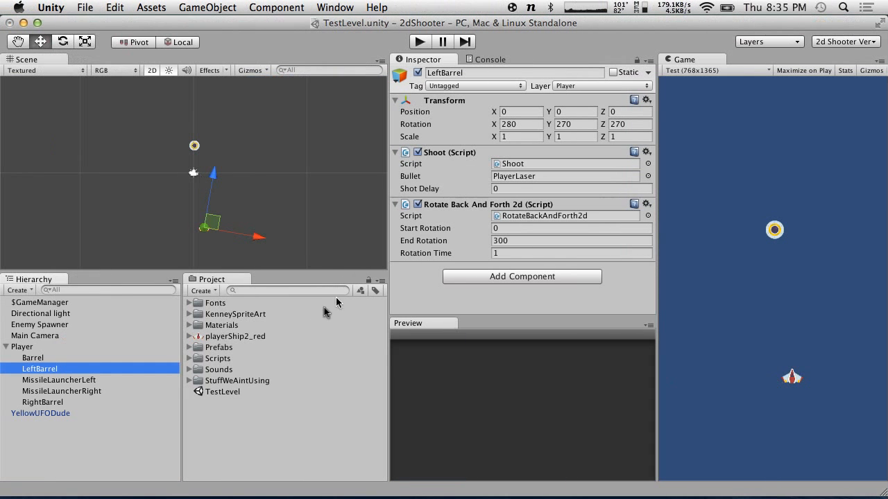
{"action": "left_click", "coordinate": [197, 358]}
{"action": "scroll", "coordinate": [244, 378], "scroll_direction": "down", "scroll_amount": 5}
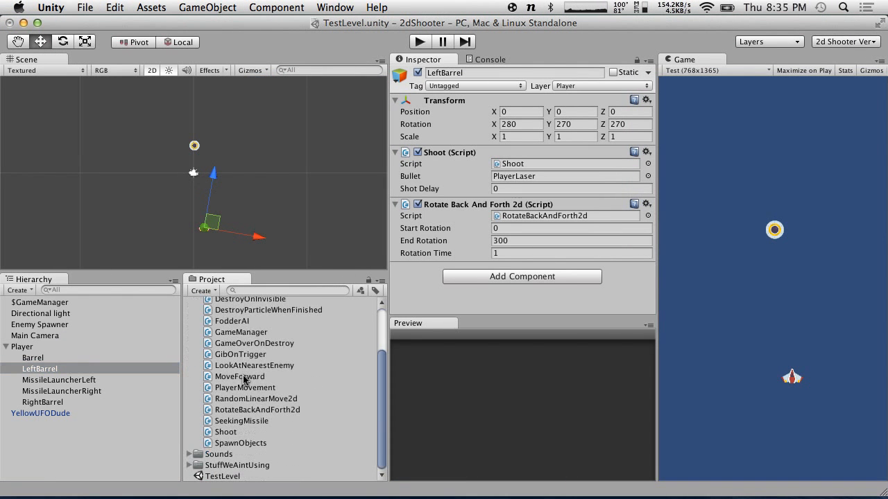
{"action": "scroll", "coordinate": [244, 378], "scroll_direction": "up", "scroll_amount": 4}
{"action": "scroll", "coordinate": [243, 378], "scroll_direction": "down", "scroll_amount": 4}
{"action": "double_click", "coordinate": [263, 410]}
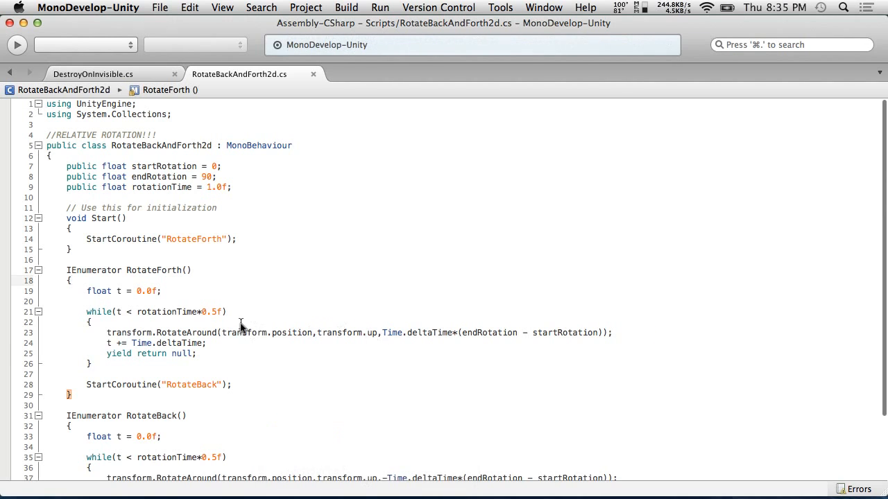
{"action": "key", "text": "super+Tab"}
{"action": "right_click", "coordinate": [268, 26]}
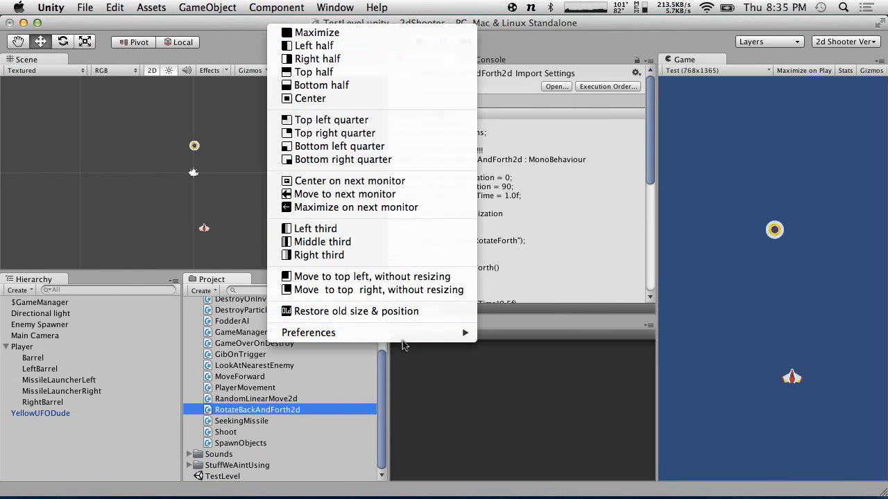
{"action": "mouse_move", "coordinate": [407, 336]}
{"action": "left_click", "coordinate": [538, 454]}
{"action": "key", "text": "super+Tab"}
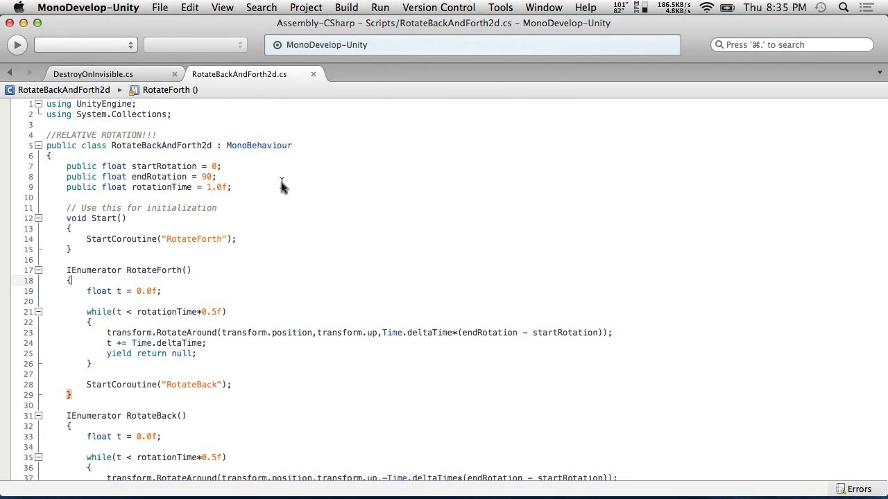
Examine the RotateForth coroutine's loop condition and its RotateAround call in the RotateBackAndForth2d script.
{"action": "scroll", "coordinate": [282, 185], "scroll_direction": "down", "scroll_amount": 4}
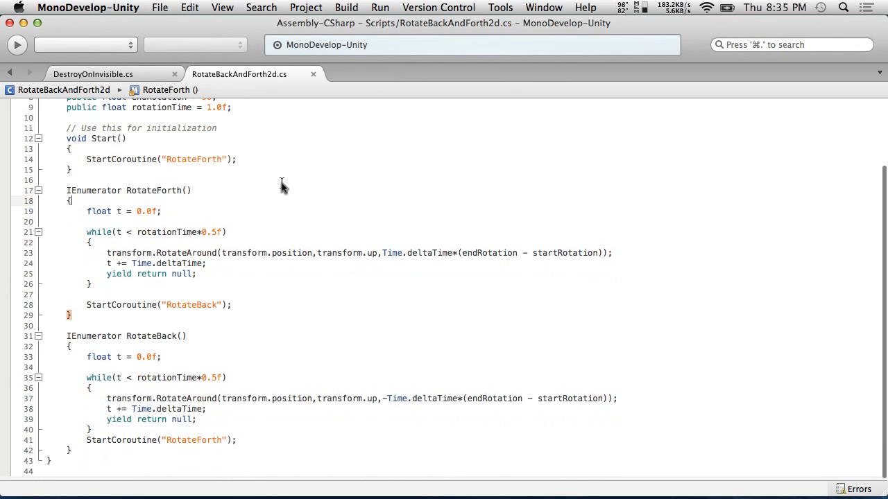
{"action": "scroll", "coordinate": [208, 298], "scroll_direction": "up", "scroll_amount": 1}
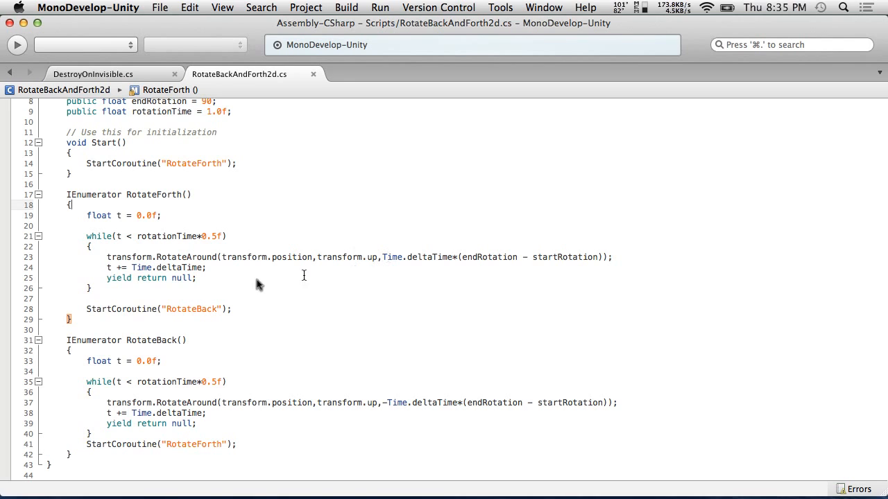
{"action": "left_click_drag", "start_coordinate": [107, 261], "coordinate": [550, 267]}
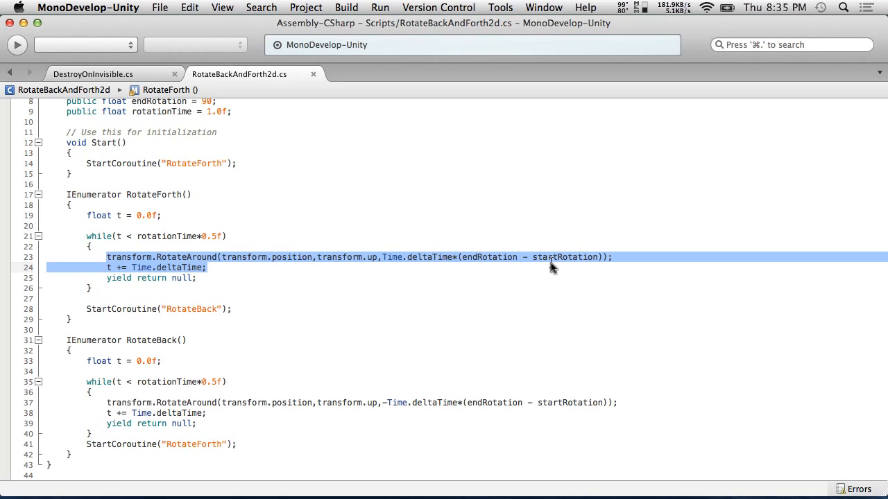
{"action": "left_click", "coordinate": [456, 288]}
{"action": "left_click_drag", "start_coordinate": [382, 256], "coordinate": [450, 258]}
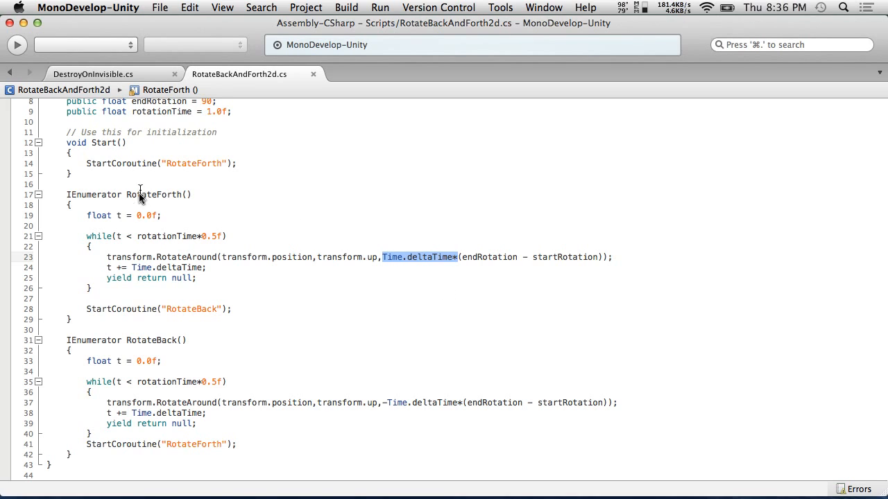
{"action": "left_click", "coordinate": [218, 237]}
{"action": "type", "text": ")"}
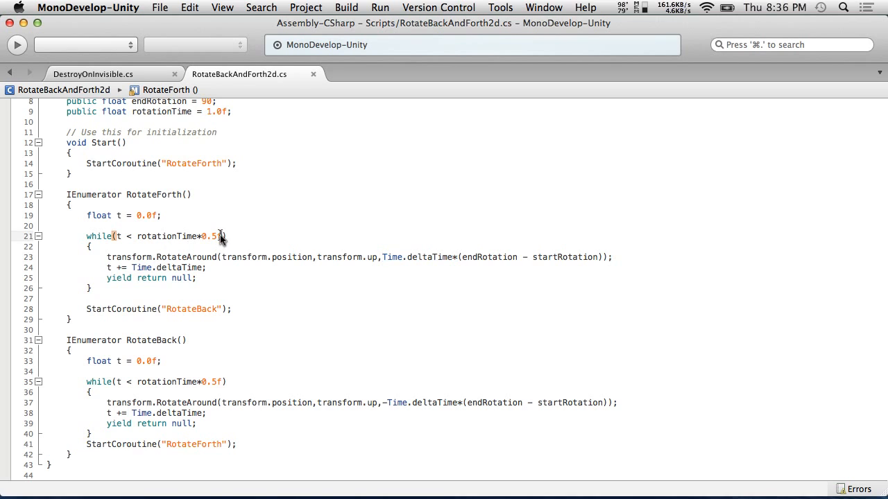
Multiply Time.deltaTime by rotationTime*0.5f in the RotateAround call of the RotateForth coroutine.
{"action": "left_click", "coordinate": [451, 258]}
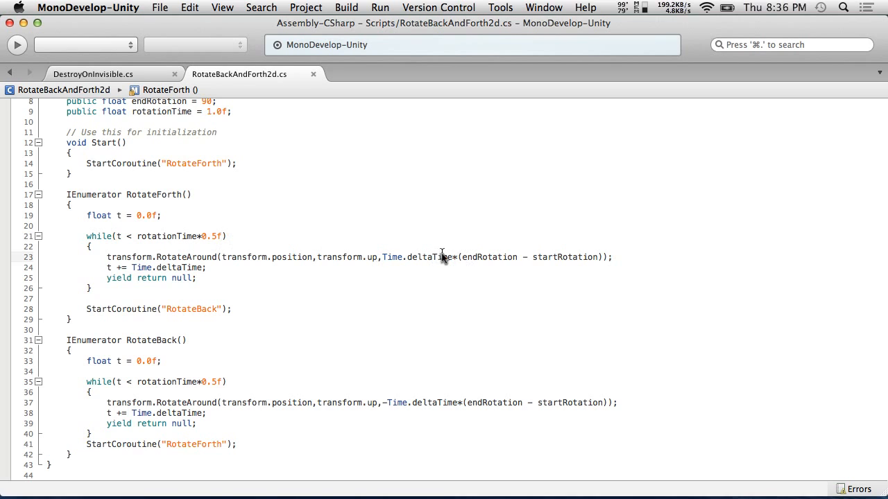
{"action": "type", "text": "*"}
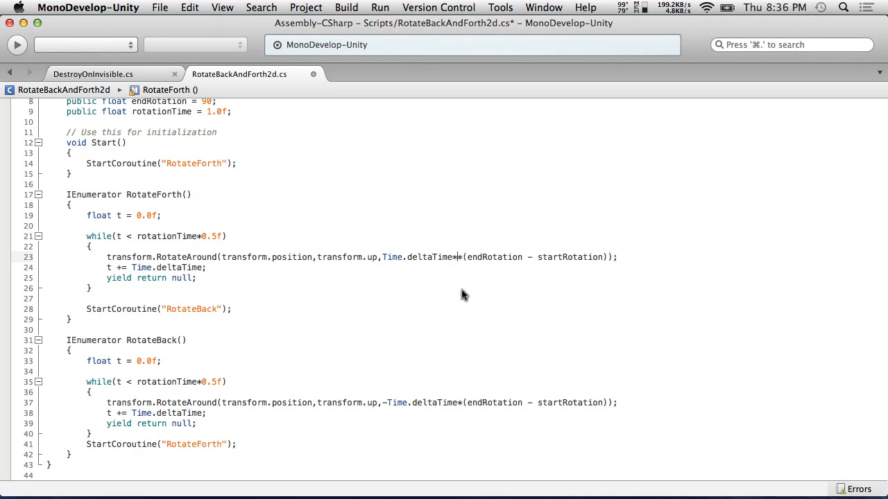
{"action": "type", "text": "rotationtime"}
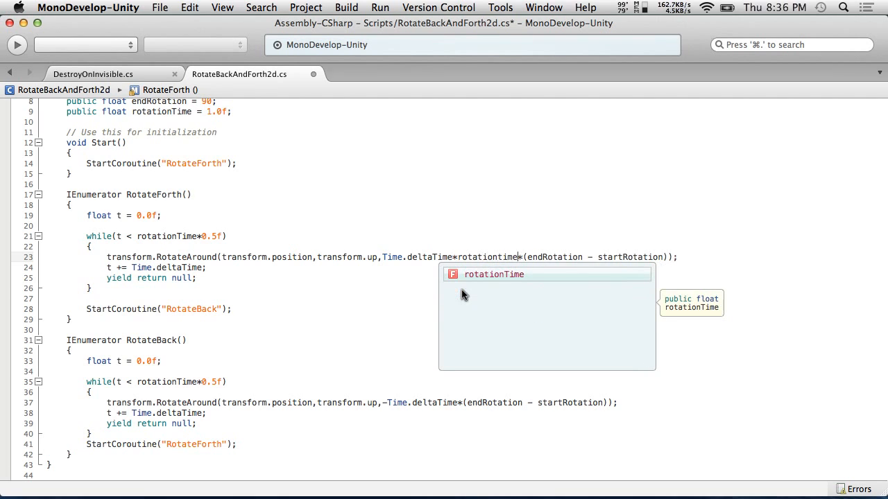
{"action": "key", "text": "Return"}
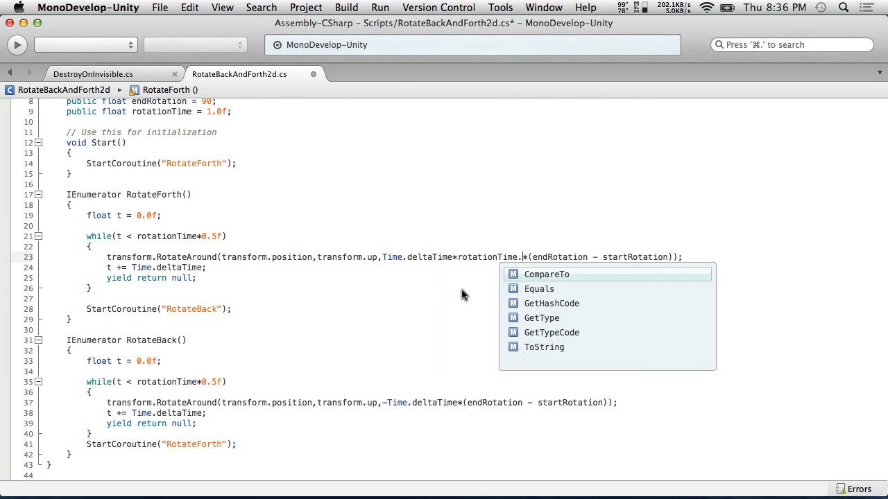
{"action": "type", "text": "*0.5f"}
{"action": "left_click", "coordinate": [466, 246]}
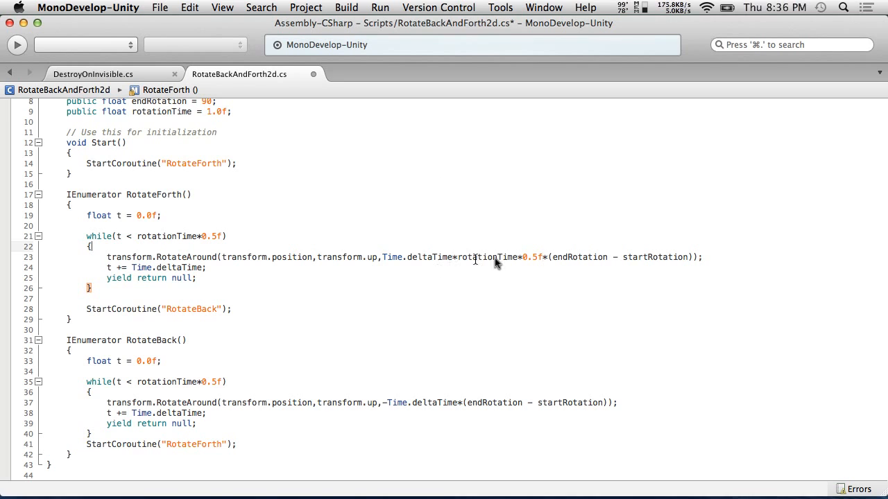
Copy the Time.deltaTime*rotationTime*0.5f factor into RotateBack's RotateAround call in place of its Time.deltaTime factor, keeping the minus sign.
{"action": "left_click_drag", "start_coordinate": [545, 258], "coordinate": [385, 255]}
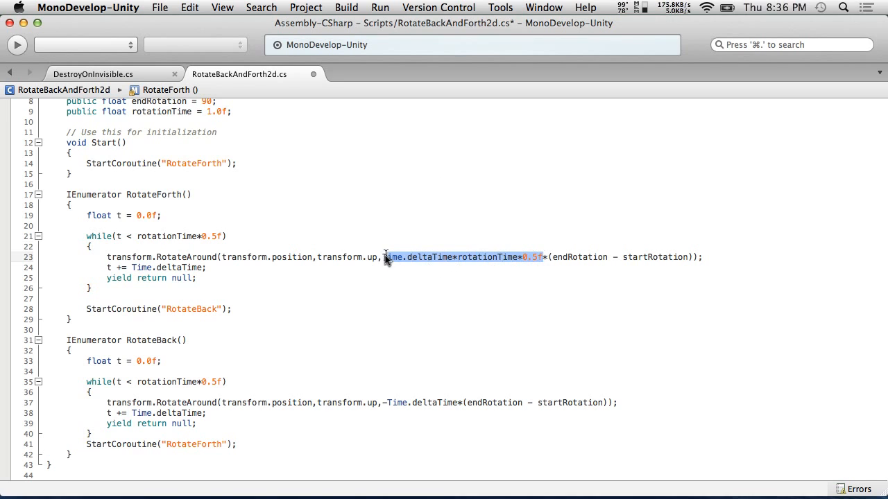
{"action": "key", "text": "super+c"}
{"action": "left_click_drag", "start_coordinate": [386, 402], "coordinate": [462, 407]}
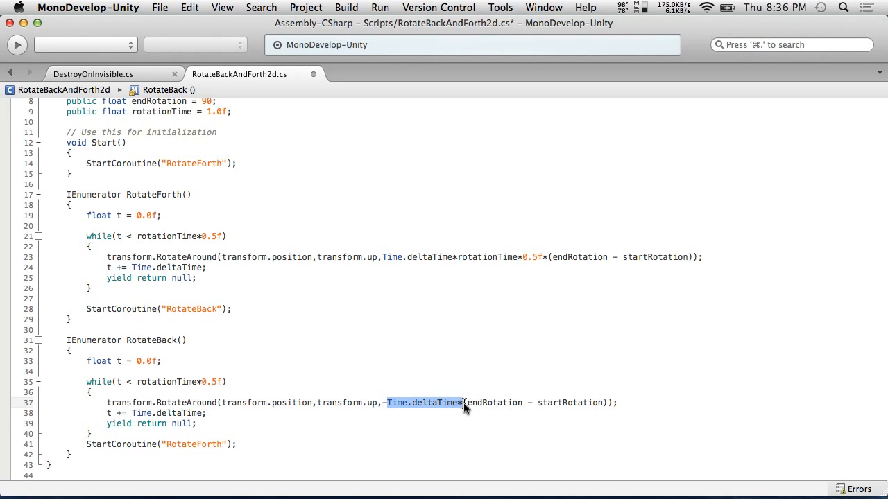
{"action": "key", "text": "super+v"}
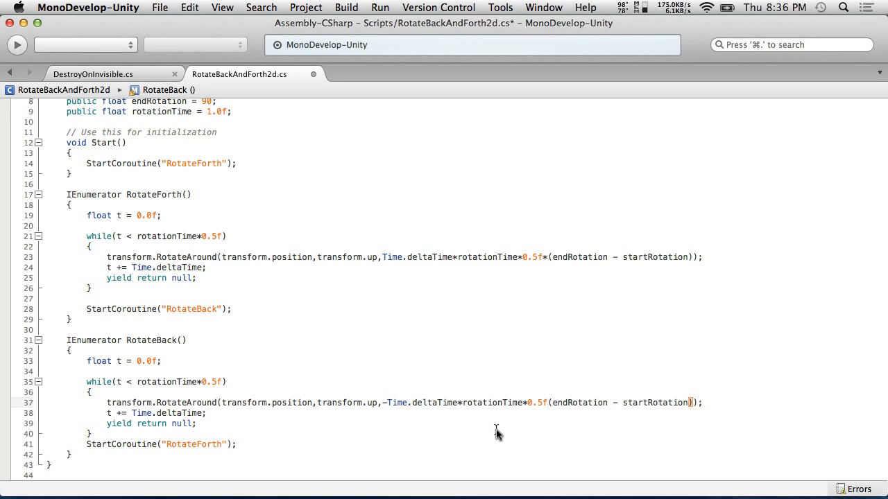
{"action": "type", "text": "*"}
{"action": "left_click", "coordinate": [387, 237]}
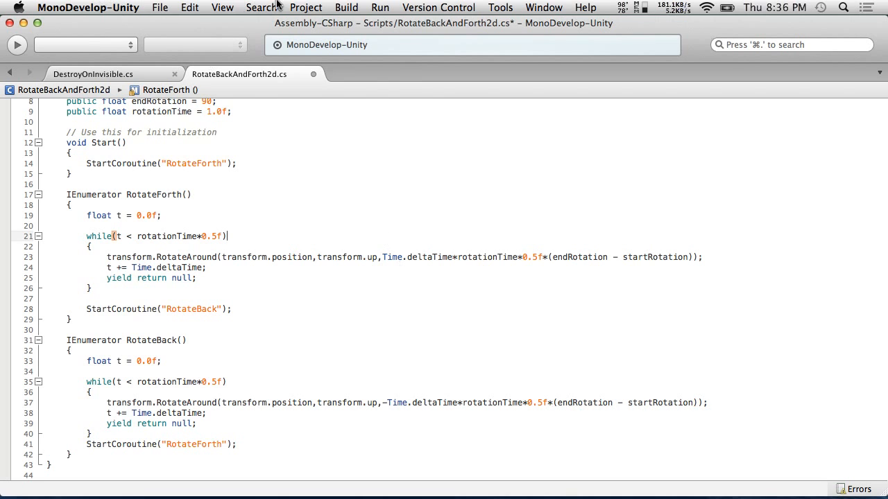
Save the script as RotateBackAndForth2d.cs in the Scripts folder, replacing the existing read-only file.
{"action": "left_click", "coordinate": [159, 7]}
{"action": "left_click", "coordinate": [214, 72]}
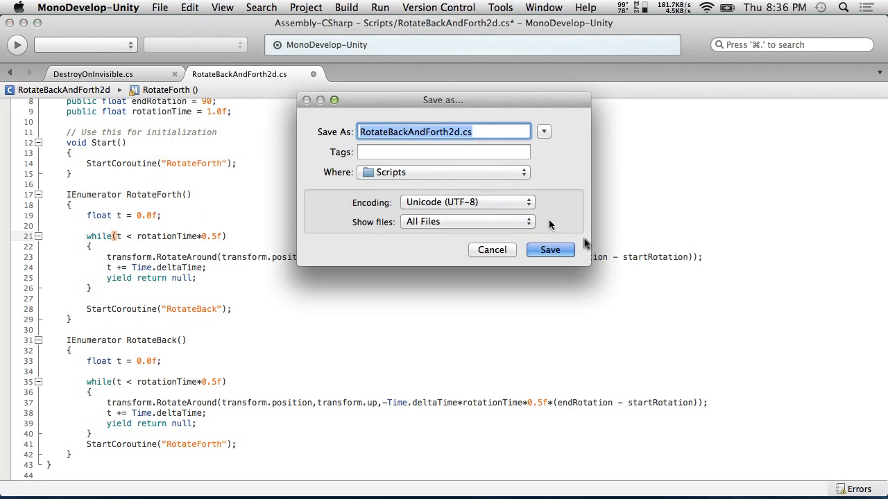
{"action": "left_click", "coordinate": [545, 251]}
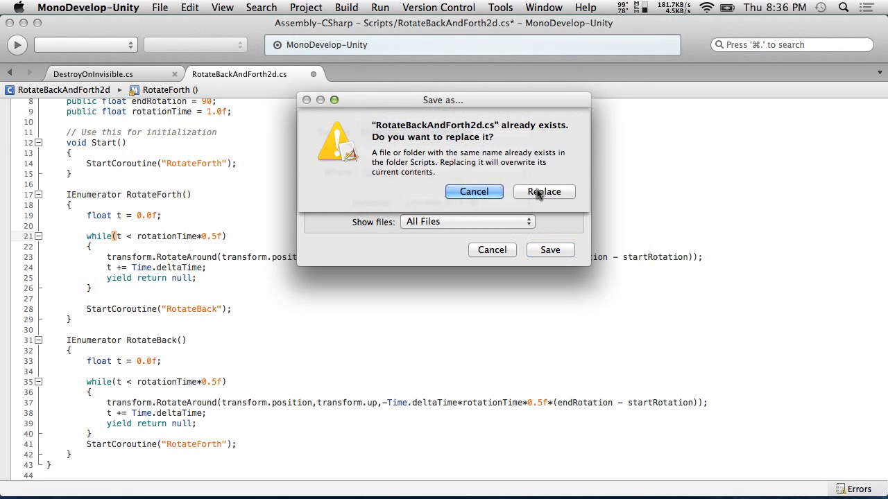
{"action": "left_click", "coordinate": [539, 192]}
{"action": "left_click", "coordinate": [516, 204]}
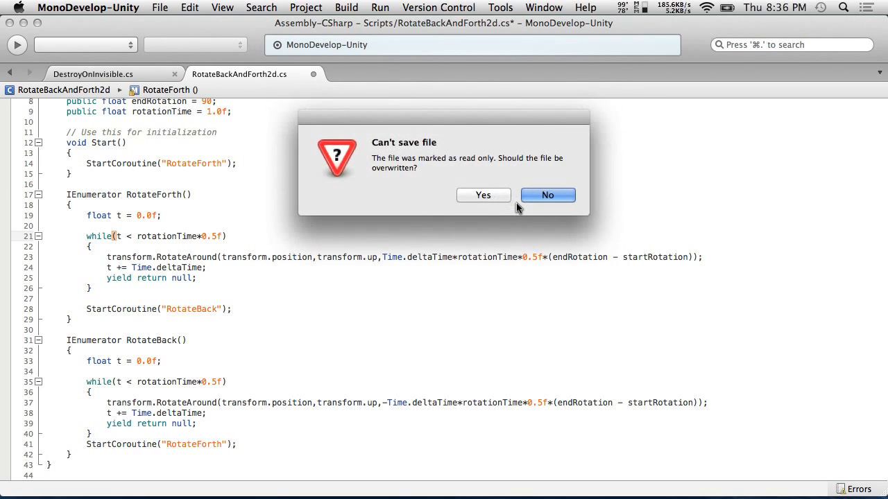
{"action": "left_click", "coordinate": [484, 196]}
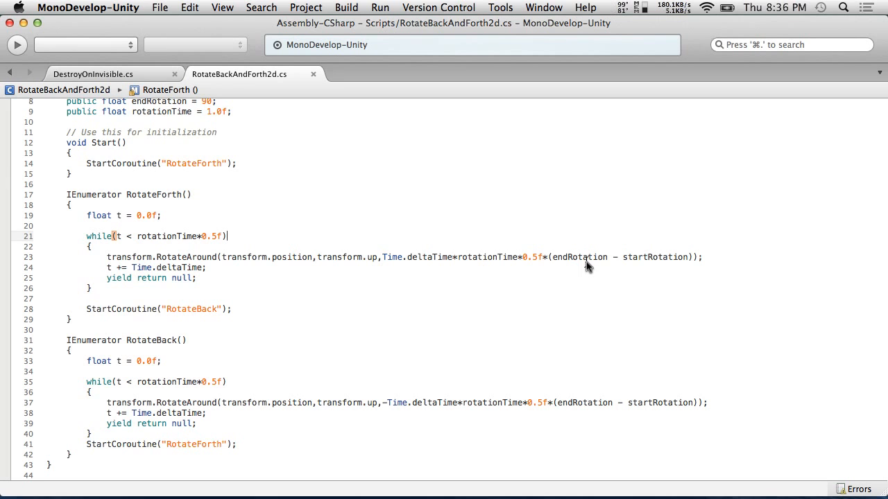
{"action": "scroll", "coordinate": [586, 262], "scroll_direction": "up", "scroll_amount": 3}
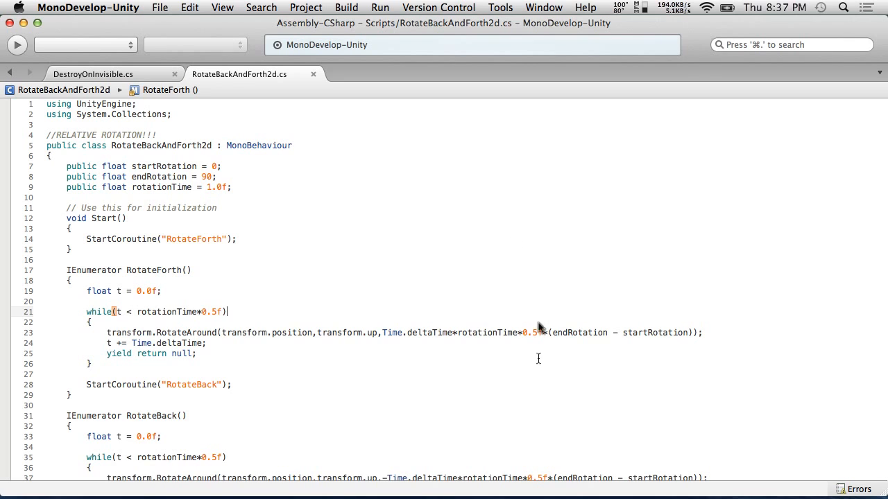
Delete the startRotation field from the RotateBackAndForth2d class and rename the endRotation field to rotation.
{"action": "left_click_drag", "start_coordinate": [253, 168], "coordinate": [1, 165]}
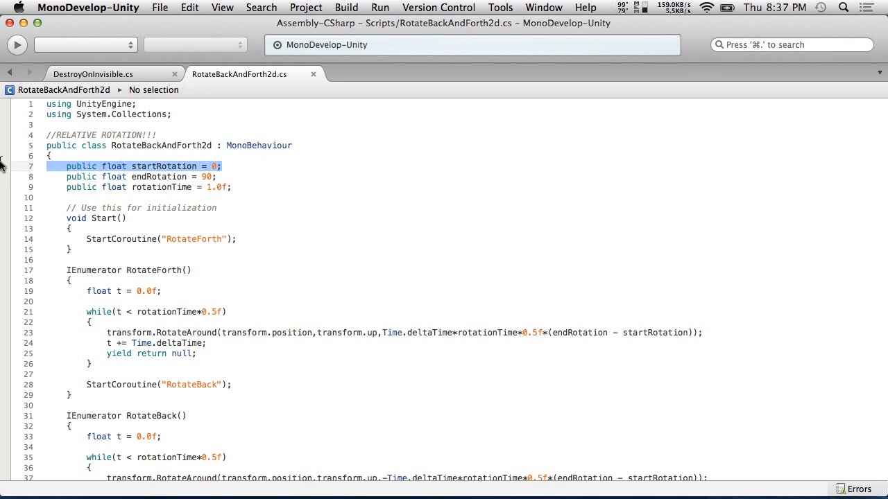
{"action": "key", "text": "BackSpace"}
{"action": "key", "text": "BackSpace"}
{"action": "left_click", "coordinate": [153, 166]}
{"action": "key", "text": "BackSpace"}
{"action": "key", "text": "BackSpace"}
{"action": "key", "text": "BackSpace"}
{"action": "key", "text": "BackSpace"}
{"action": "type", "text": "r"}
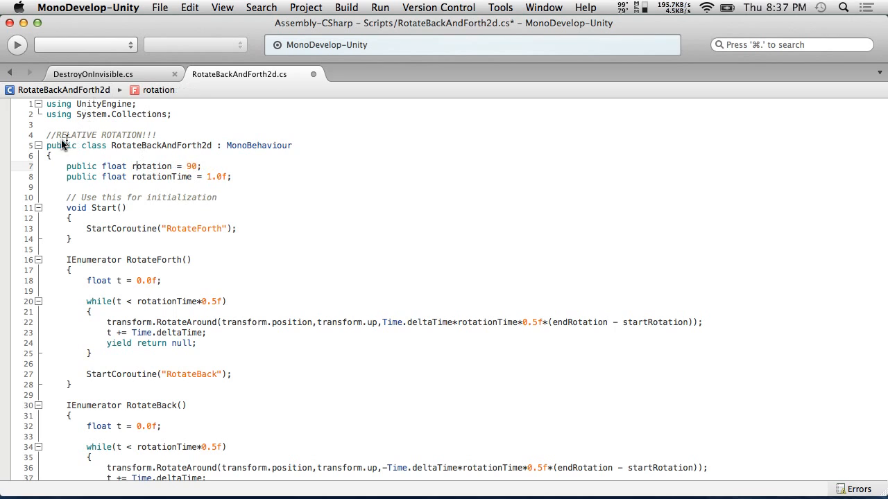
{"action": "left_click", "coordinate": [49, 137]}
{"action": "left_click_drag", "start_coordinate": [48, 136], "coordinate": [189, 135]}
{"action": "left_click", "coordinate": [190, 134]}
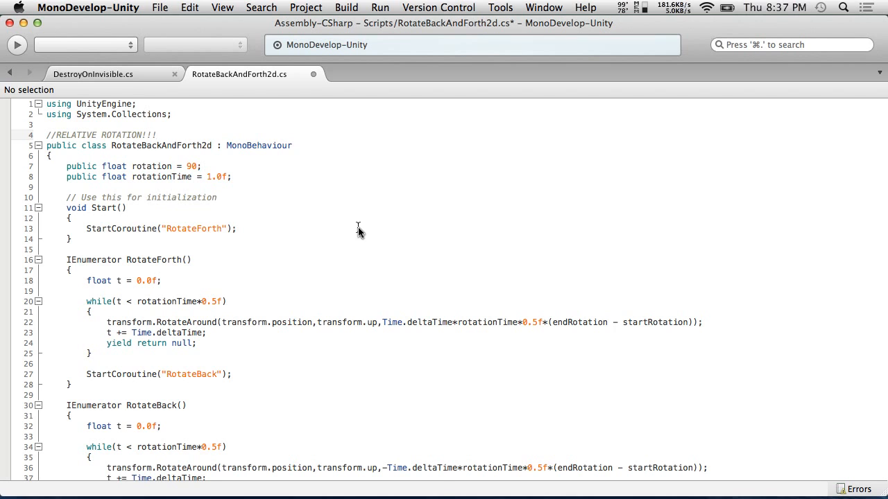
{"action": "scroll", "coordinate": [438, 482], "scroll_direction": "down", "scroll_amount": 3}
{"action": "scroll", "coordinate": [439, 481], "scroll_direction": "up", "scroll_amount": 3}
Replace (endRotation - startRotation) with rotation in the RotateAround calls of both RotateForth and RotateBack.
{"action": "double_click", "coordinate": [158, 167]}
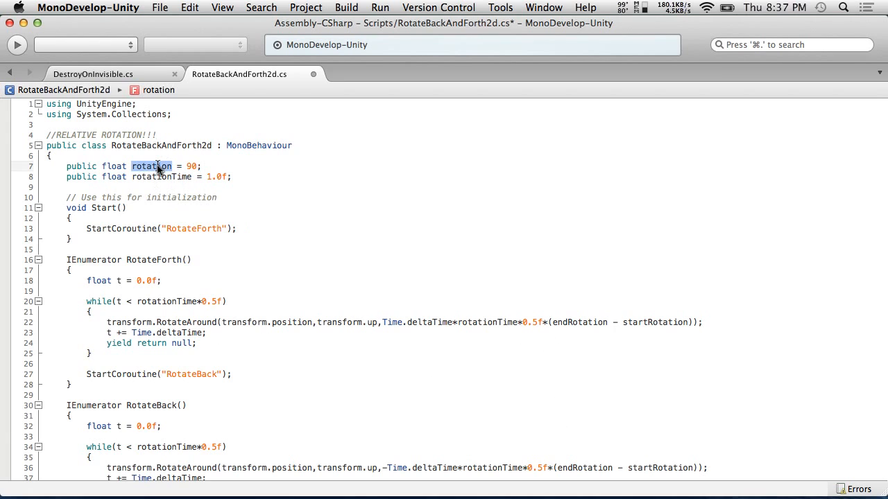
{"action": "left_click_drag", "start_coordinate": [692, 323], "coordinate": [548, 323]}
{"action": "key", "text": "super+v"}
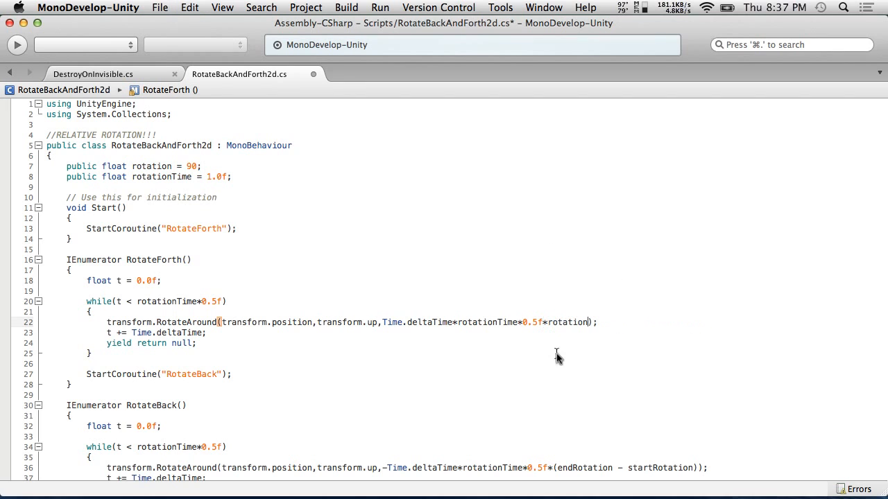
{"action": "left_click_drag", "start_coordinate": [698, 468], "coordinate": [554, 470]}
{"action": "key", "text": "super+v"}
{"action": "left_click", "coordinate": [261, 291]}
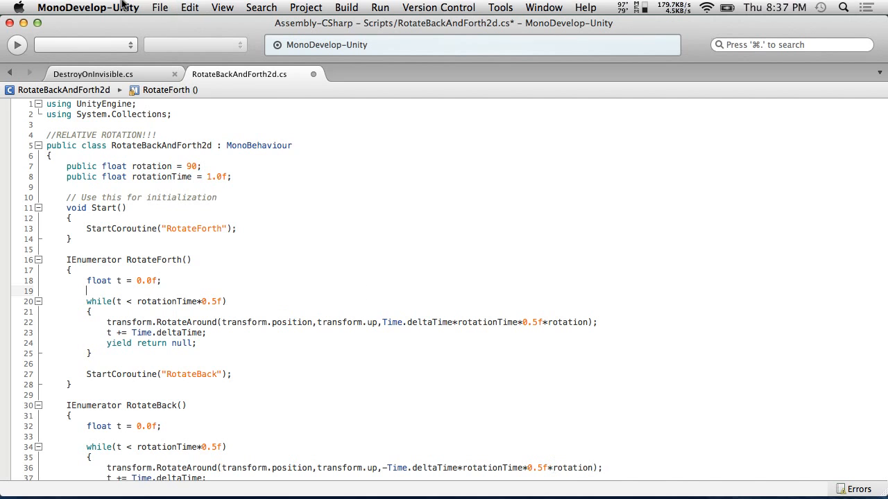
Save the edited script over the existing RotateBackAndForth2d.cs in the Scripts folder.
{"action": "left_click", "coordinate": [155, 7]}
{"action": "left_click", "coordinate": [178, 72]}
{"action": "left_click", "coordinate": [568, 250]}
{"action": "left_click", "coordinate": [541, 187]}
{"action": "left_click", "coordinate": [506, 208]}
{"action": "left_click", "coordinate": [477, 193]}
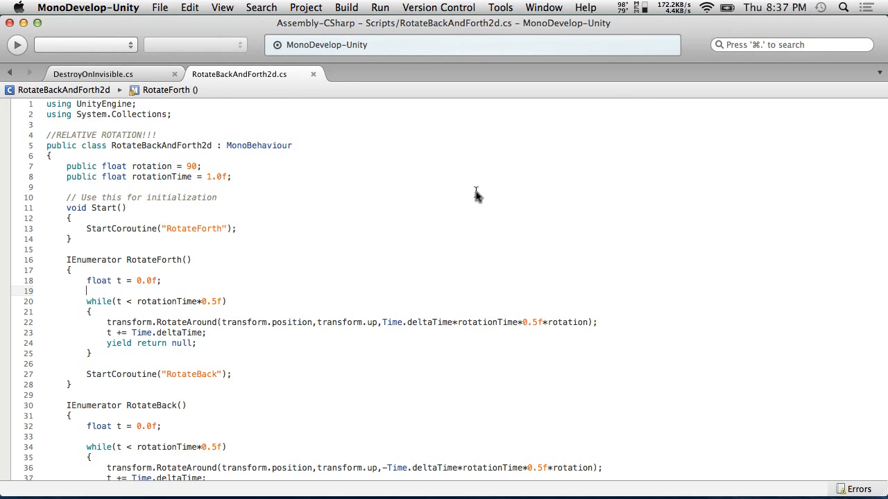
{"action": "scroll", "coordinate": [324, 250], "scroll_direction": "down", "scroll_amount": 4}
{"action": "scroll", "coordinate": [323, 248], "scroll_direction": "up", "scroll_amount": 3}
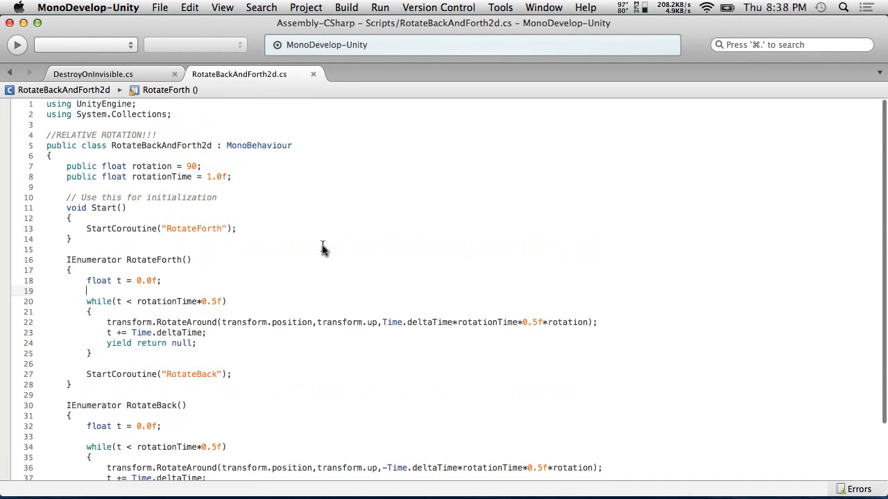
{"action": "key", "text": "ctrl+Right"}
{"action": "key", "text": "ctrl+Right"}
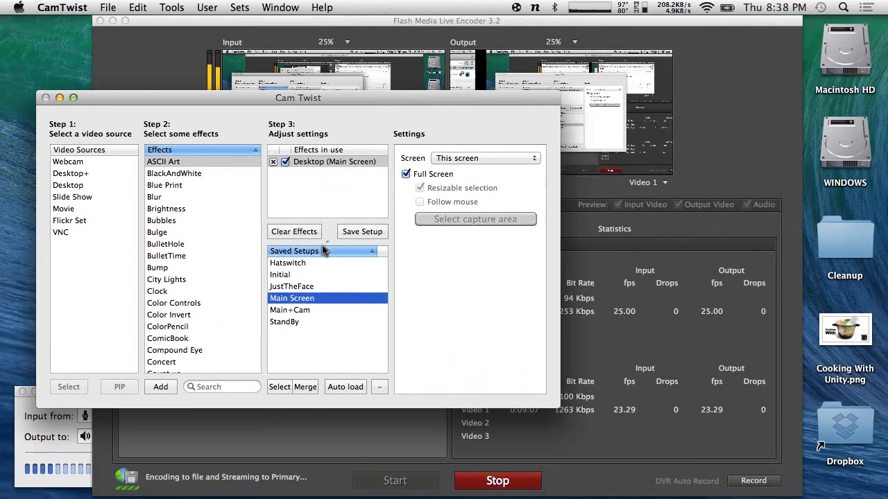
{"action": "key", "text": "ctrl+Left"}
{"action": "key", "text": "ctrl+Left"}
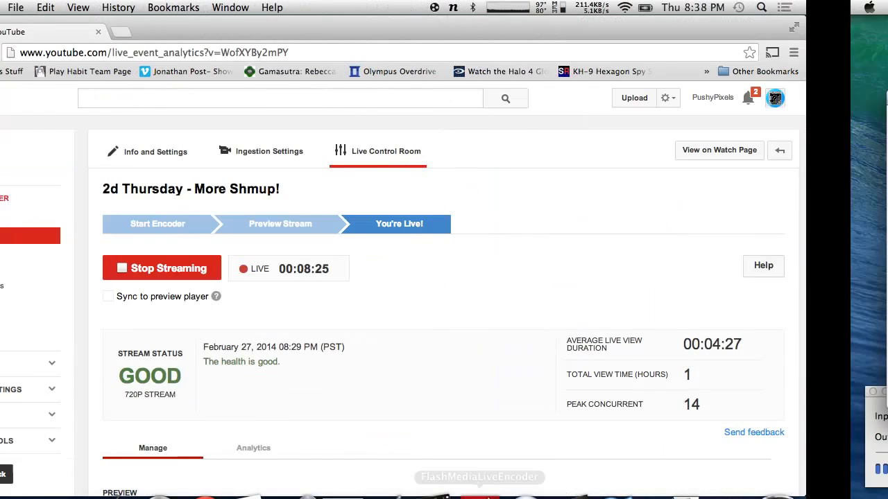
Switch to Unity and select the Player's LeftBarrel object to show its Rotate Back And Forth 2d component.
{"action": "key", "text": "super+Tab"}
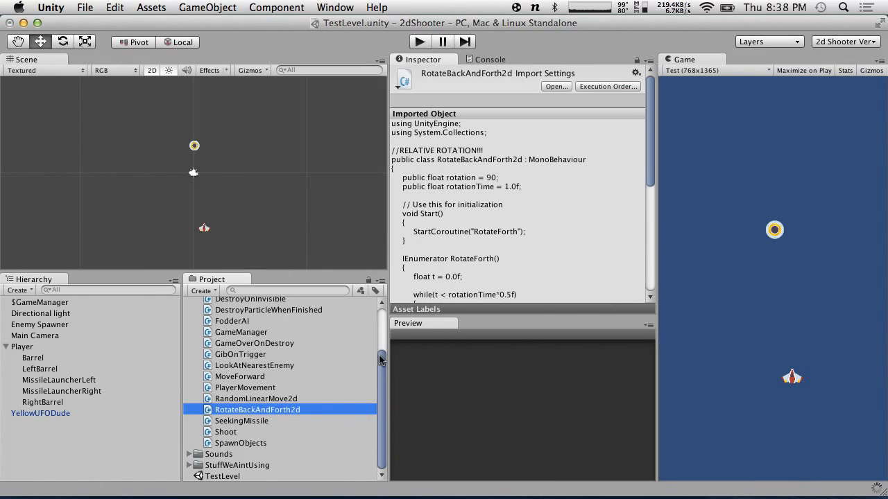
{"action": "scroll", "coordinate": [382, 350], "scroll_direction": "up", "scroll_amount": 3}
{"action": "left_click_drag", "start_coordinate": [381, 320], "coordinate": [381, 430]}
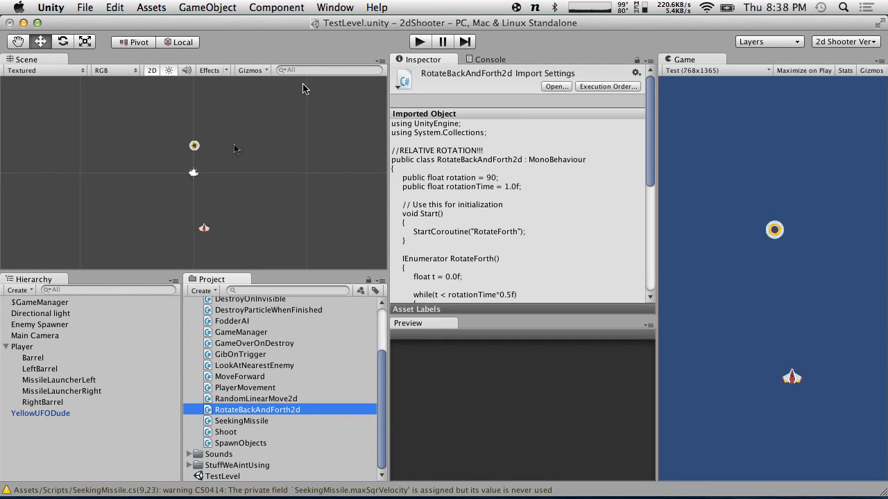
{"action": "left_click", "coordinate": [35, 347]}
{"action": "left_click", "coordinate": [39, 369]}
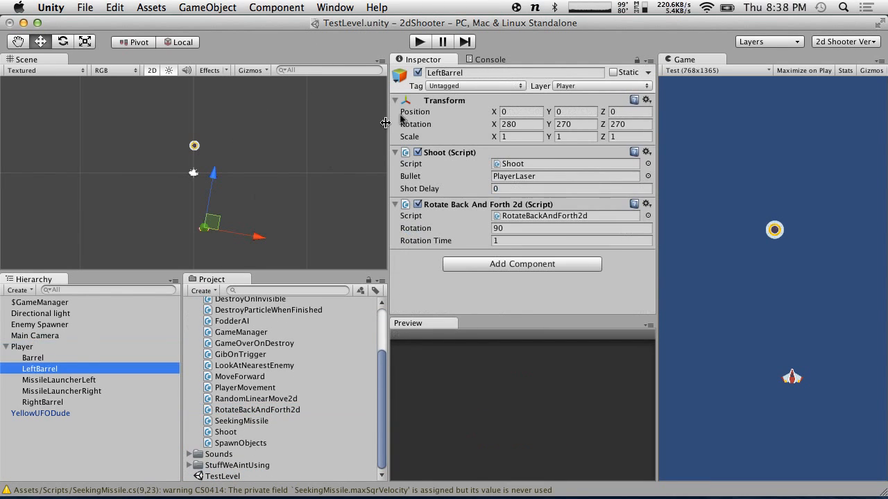
Play-test TestLevel twice with LeftBarrel selected, watching how its rotation swings, and stop each run.
{"action": "left_click", "coordinate": [420, 42]}
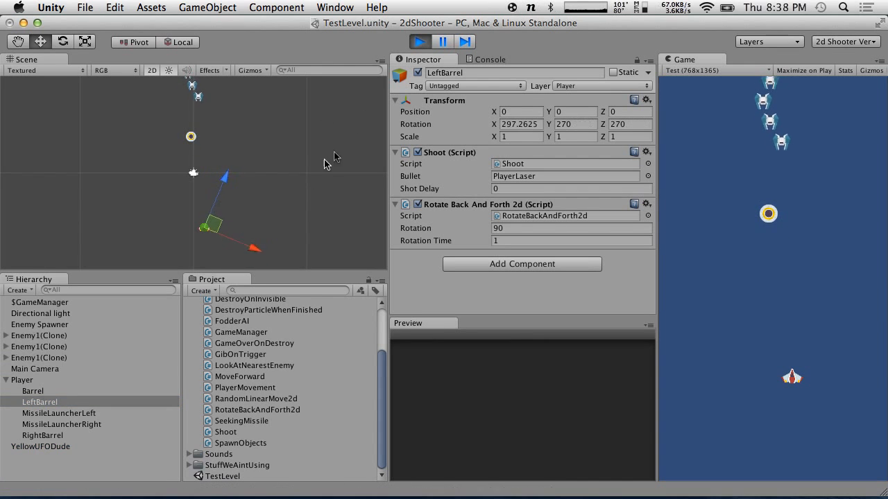
{"action": "left_click", "coordinate": [420, 43]}
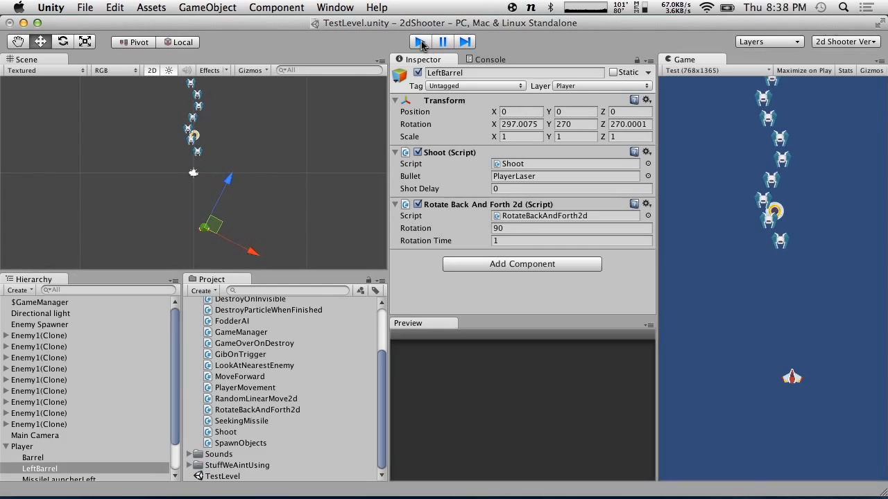
{"action": "left_click", "coordinate": [533, 231]}
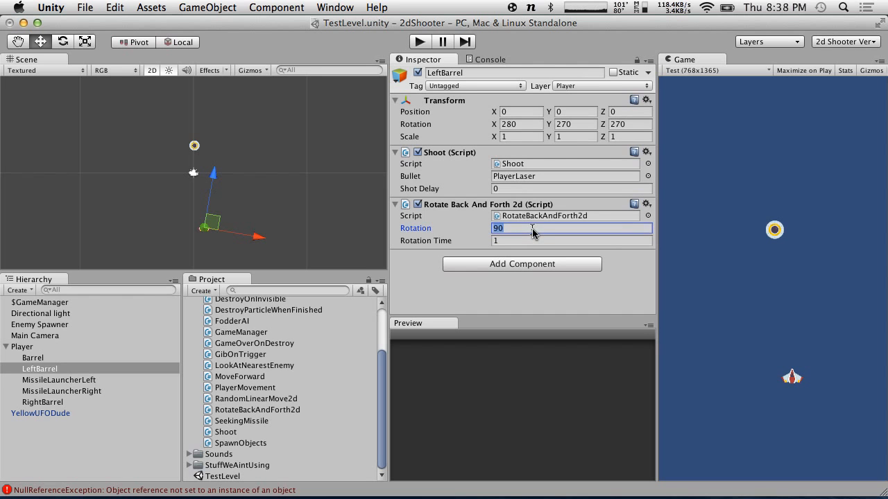
{"action": "left_click", "coordinate": [421, 42]}
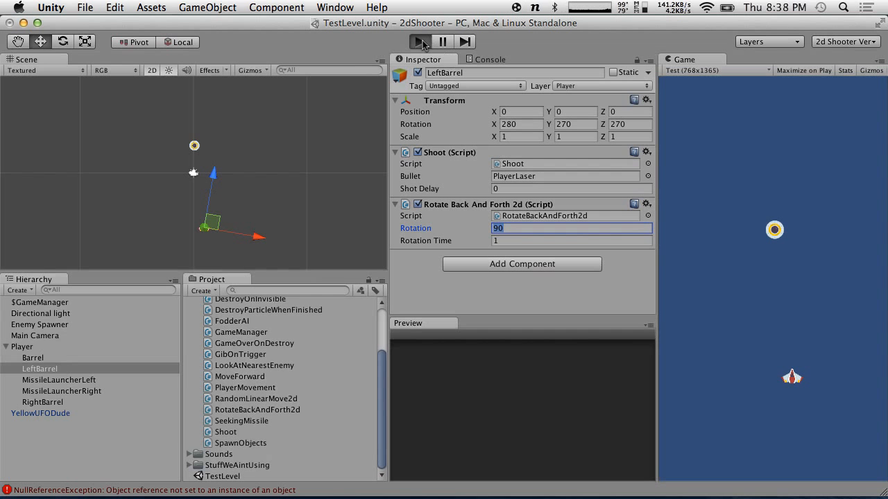
{"action": "left_click", "coordinate": [421, 43]}
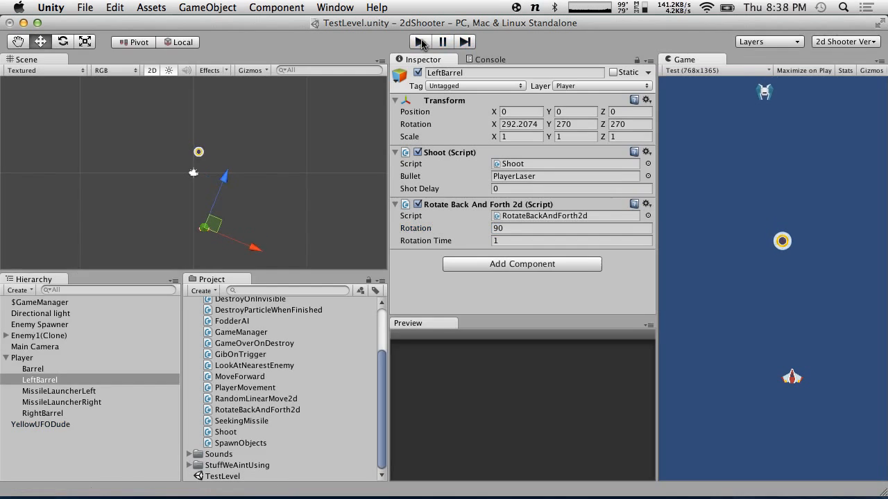
Switch to MonoDevelop-Unity with the RotateBackAndForth2d script open.
{"action": "key", "text": "ctrl+Right"}
{"action": "key", "text": "ctrl+Right"}
{"action": "key", "text": "ctrl+Left"}
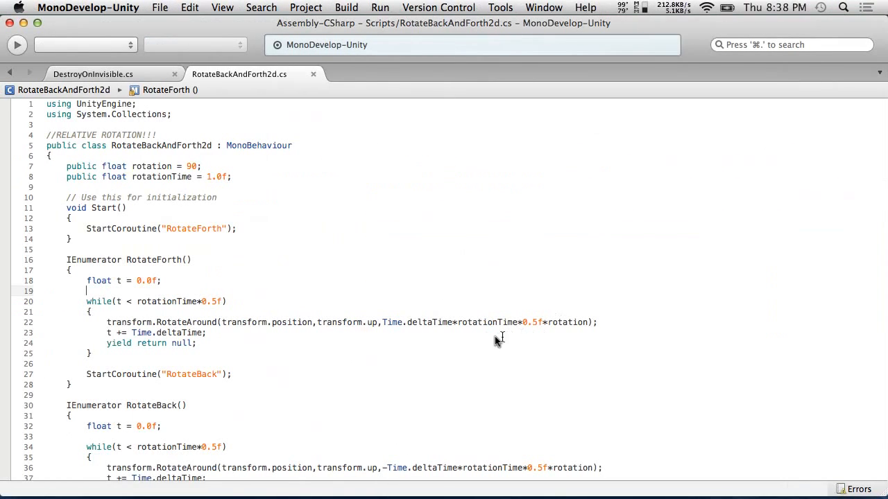
{"action": "left_click_drag", "start_coordinate": [547, 326], "coordinate": [475, 326]}
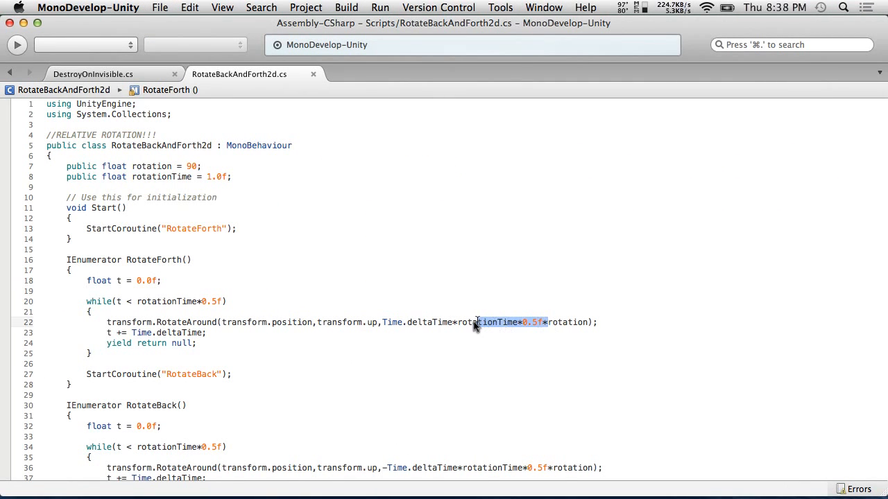
{"action": "key", "text": "super+x"}
{"action": "key", "text": "super+z"}
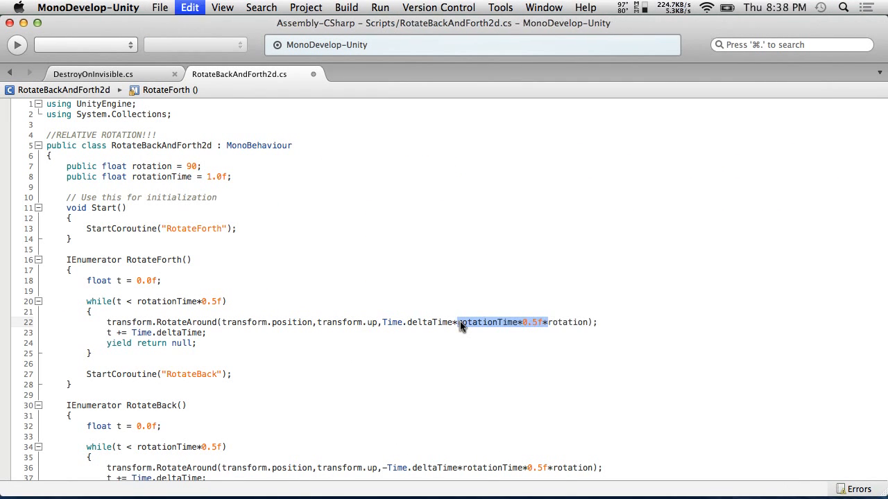
Make RotateForth's RotateAround call divide Time.deltaTime by (rotationTime*0.5f) instead of multiplying by it.
{"action": "left_click", "coordinate": [460, 322]}
{"action": "key", "text": "BackSpace"}
{"action": "type", "text": "/"}
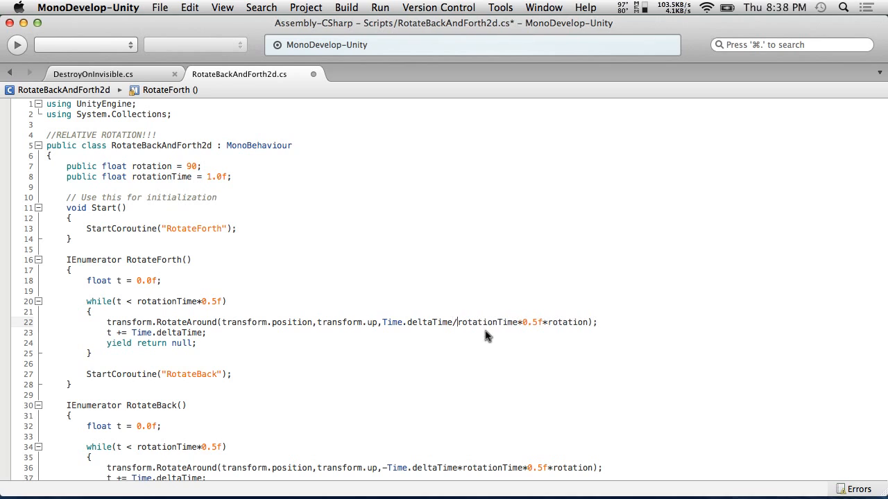
{"action": "type", "text": "("}
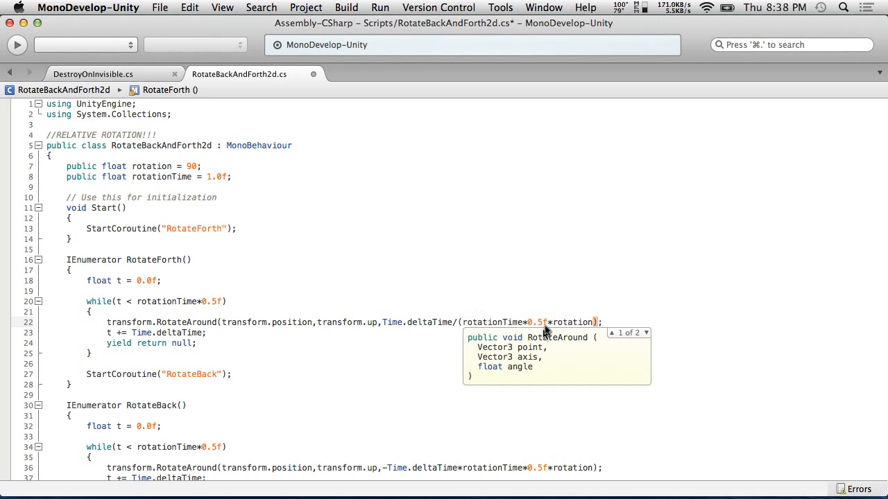
{"action": "type", "text": ")"}
{"action": "left_click", "coordinate": [363, 219]}
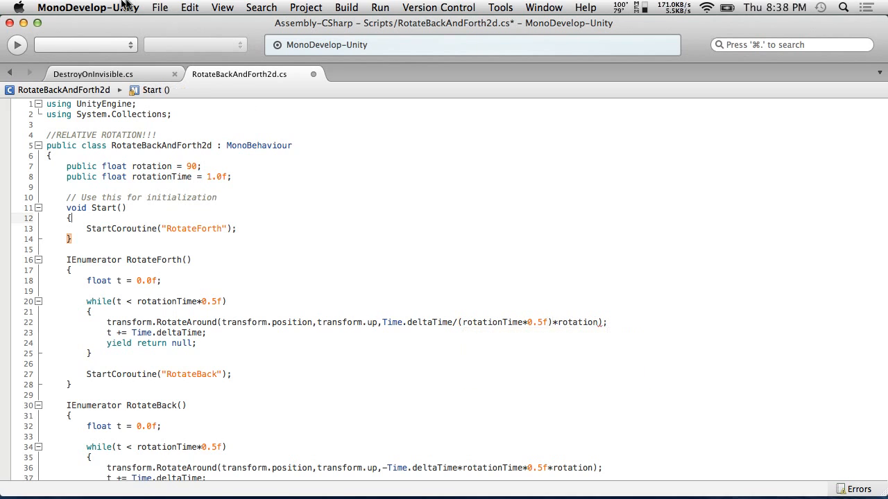
Copy the /(rotationTime*0.5f) divisor into RotateBack's RotateAround call in place of the *rotationTime*0.5f factor.
{"action": "left_click_drag", "start_coordinate": [552, 322], "coordinate": [452, 323]}
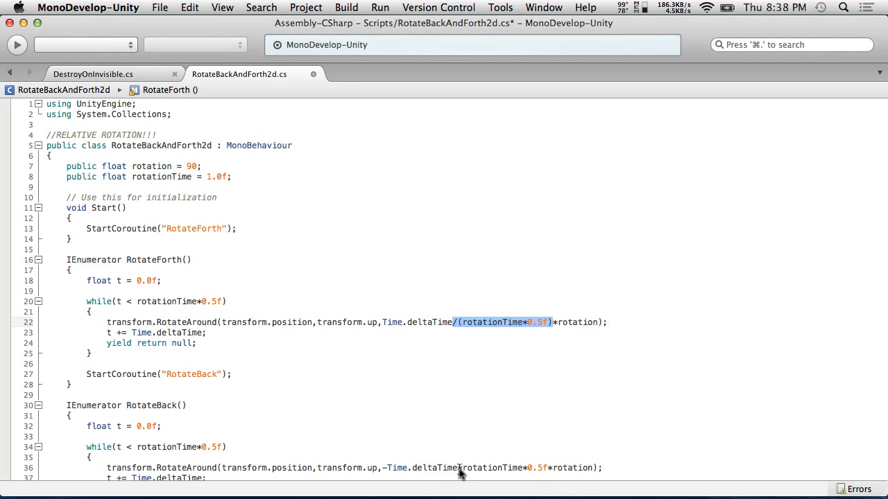
{"action": "left_click_drag", "start_coordinate": [460, 468], "coordinate": [544, 469]}
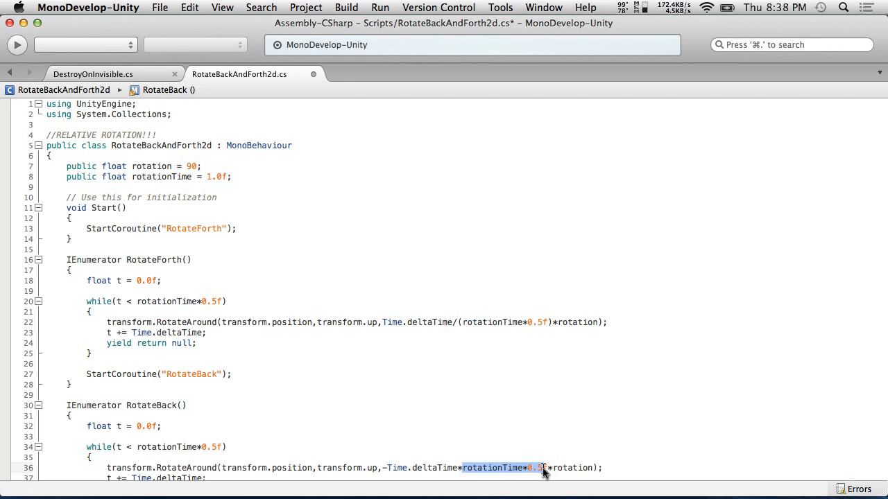
{"action": "key", "text": "super+v"}
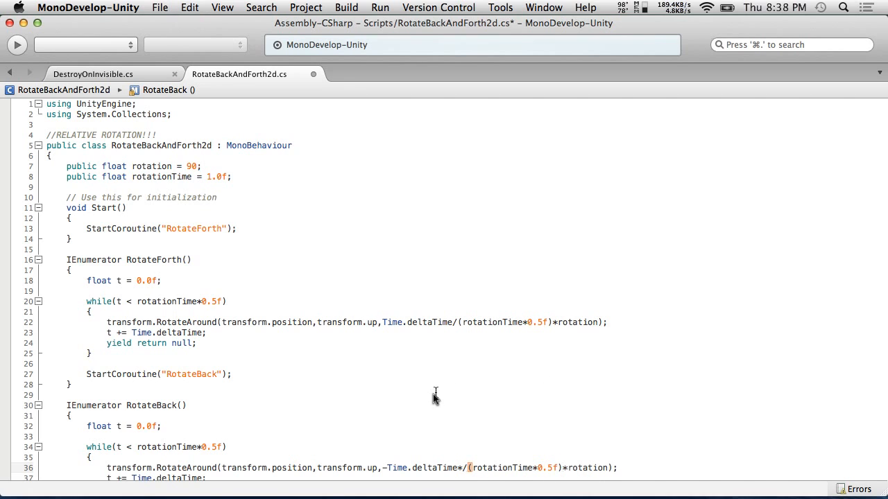
{"action": "left_click", "coordinate": [462, 461]}
{"action": "left_click", "coordinate": [462, 465]}
{"action": "key", "text": "BackSpace"}
Save the script as RotateBackAndForth2d.cs in the Scripts folder with Unicode (UTF-8) encoding, replacing the existing file.
{"action": "left_click", "coordinate": [109, 5]}
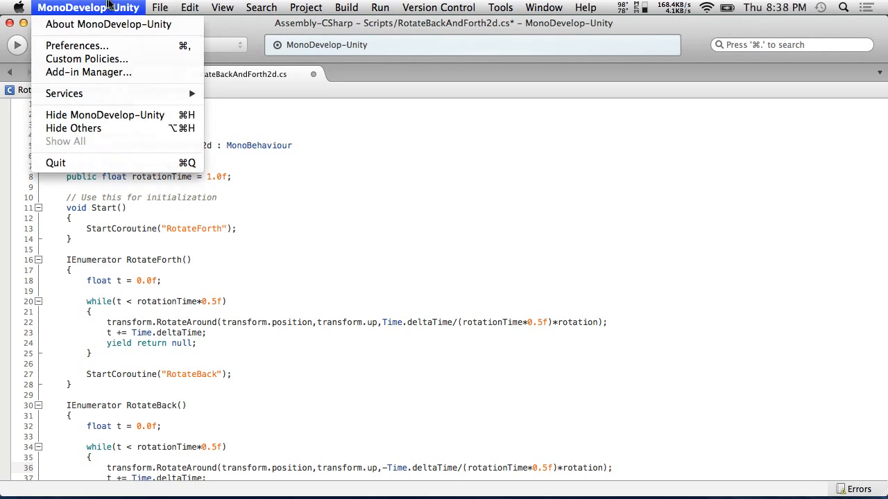
{"action": "left_click", "coordinate": [174, 58]}
{"action": "left_click", "coordinate": [167, 7]}
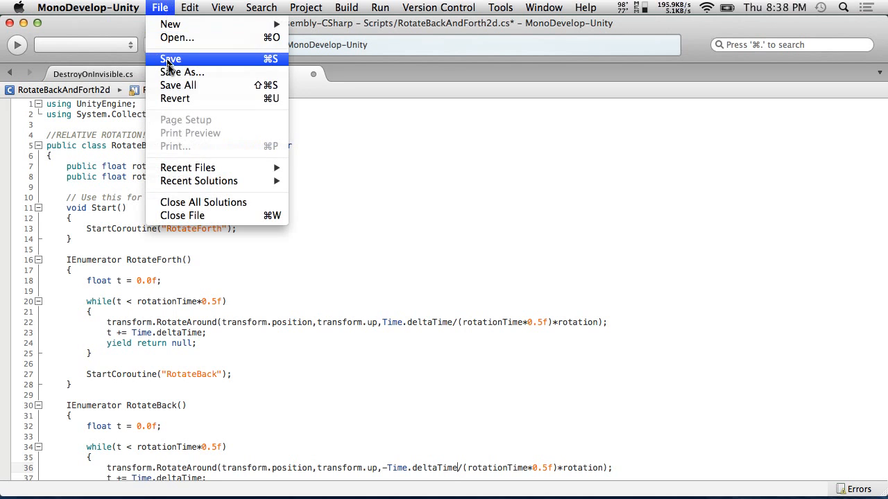
{"action": "left_click", "coordinate": [169, 61]}
{"action": "left_click", "coordinate": [548, 249]}
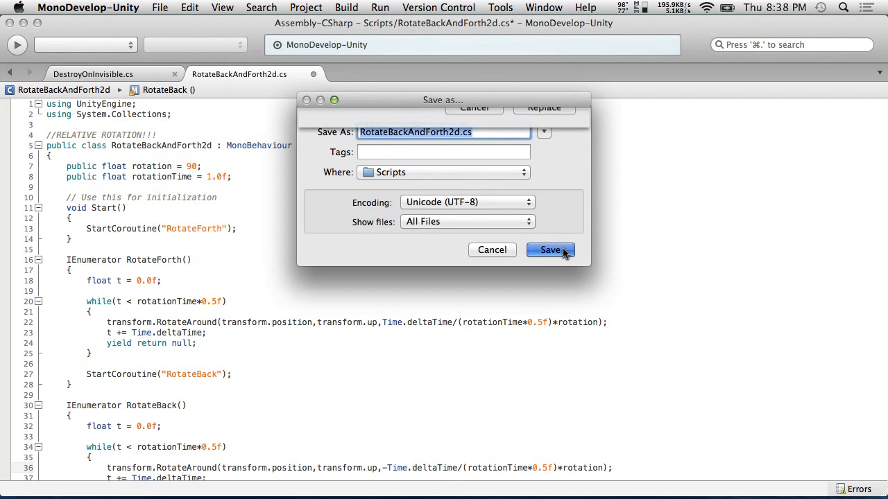
{"action": "left_click", "coordinate": [560, 192]}
{"action": "left_click", "coordinate": [533, 209]}
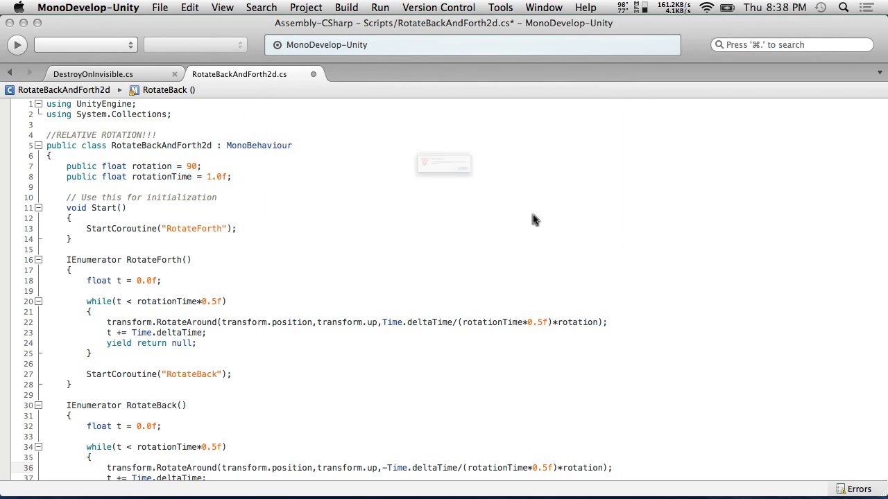
{"action": "left_click", "coordinate": [483, 196]}
Switch to Unity, select the scripts from DestroyOnInvisible through SpawnObjects and try to add them to the default pending changelist in P4V.
{"action": "key", "text": "super+Tab"}
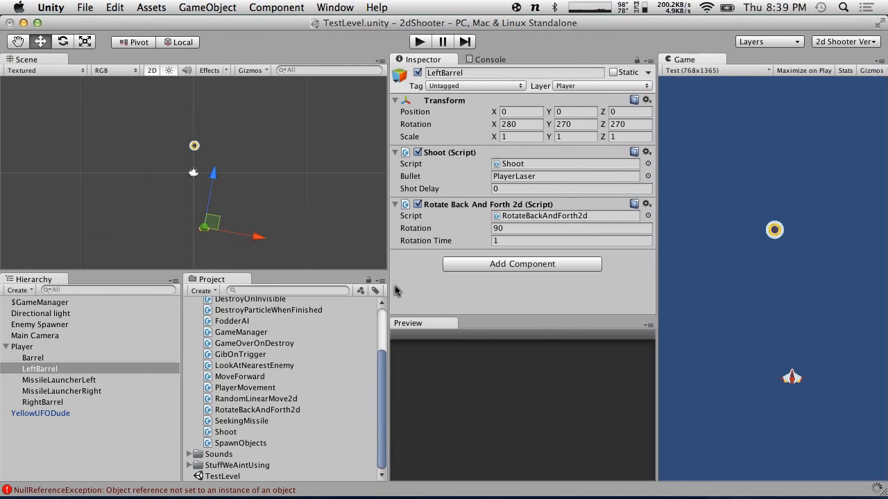
{"action": "left_click", "coordinate": [263, 445]}
{"action": "left_click", "coordinate": [234, 383]}
{"action": "left_click", "coordinate": [229, 369]}
{"action": "scroll", "coordinate": [228, 367], "scroll_direction": "down", "scroll_amount": 3}
{"action": "left_click", "coordinate": [235, 454], "text": "shift"}
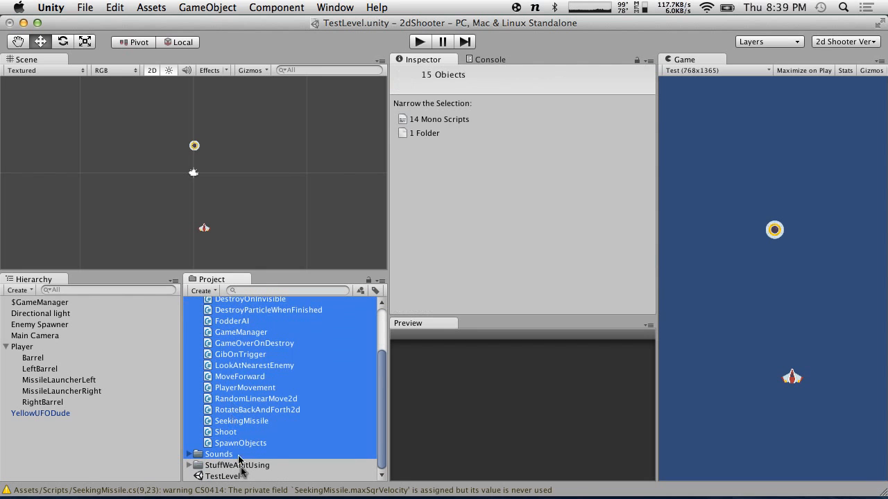
{"action": "left_click", "coordinate": [251, 444], "text": "shift"}
{"action": "mouse_move", "coordinate": [306, 485]}
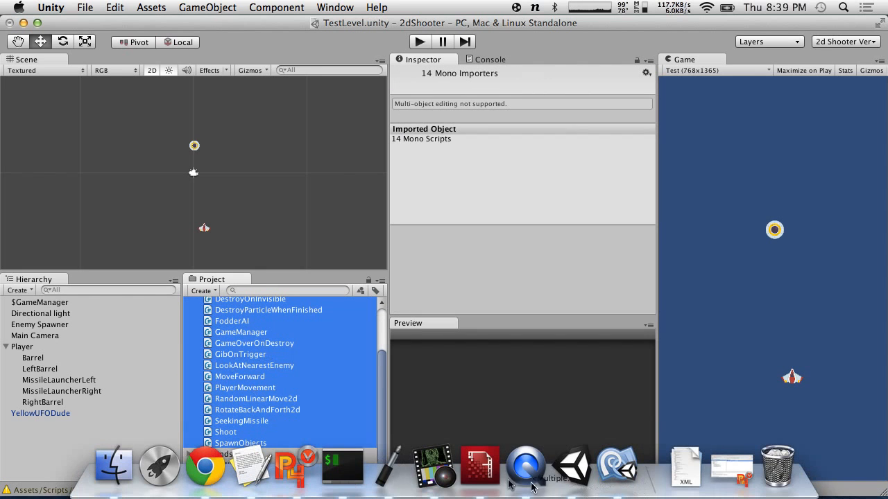
{"action": "left_click_drag", "start_coordinate": [297, 479], "coordinate": [362, 382]}
{"action": "left_click_drag", "start_coordinate": [495, 295], "coordinate": [365, 149]}
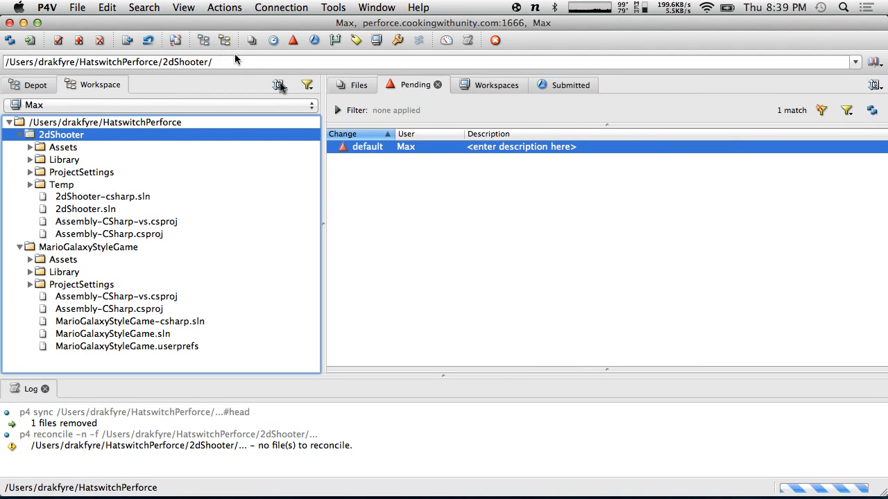
Expand the default pending changelist to check which scripts are opened for edit, and switch back to Unity.
{"action": "left_click", "coordinate": [330, 146]}
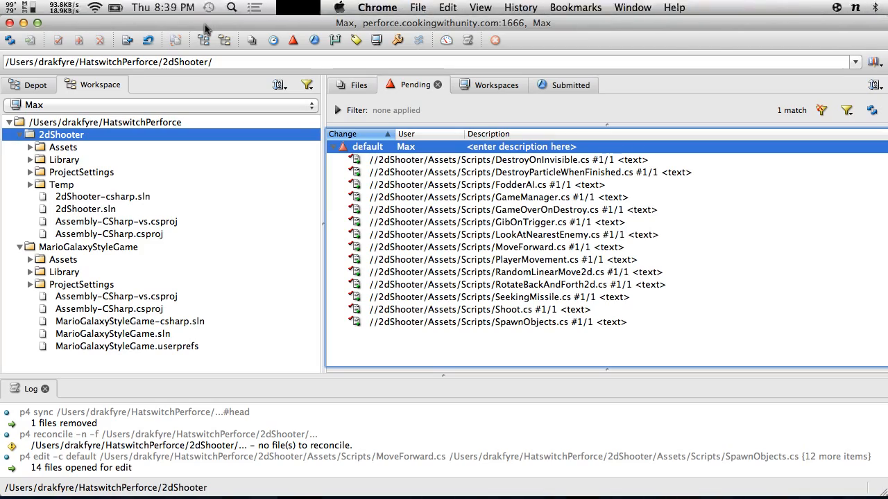
{"action": "key", "text": "ctrl+Left"}
{"action": "key", "text": "ctrl+Right"}
{"action": "key", "text": "ctrl+Left"}
{"action": "key", "text": "ctrl+Left"}
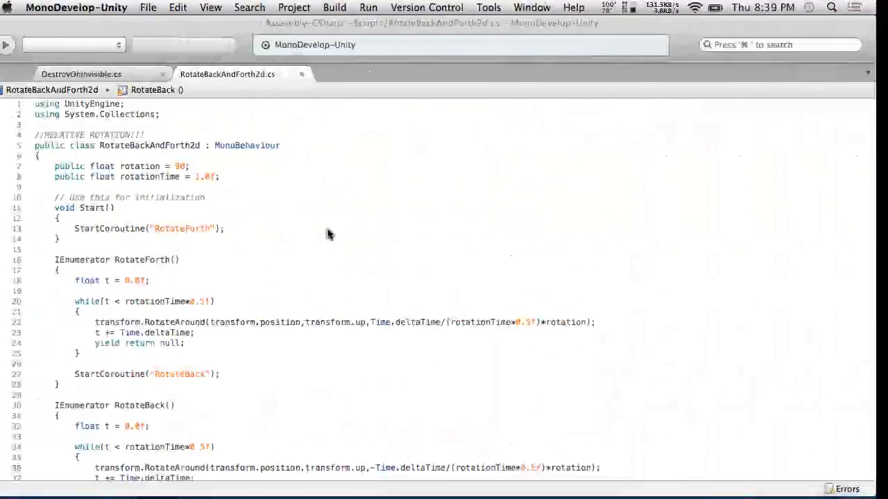
{"action": "key", "text": "ctrl+Left"}
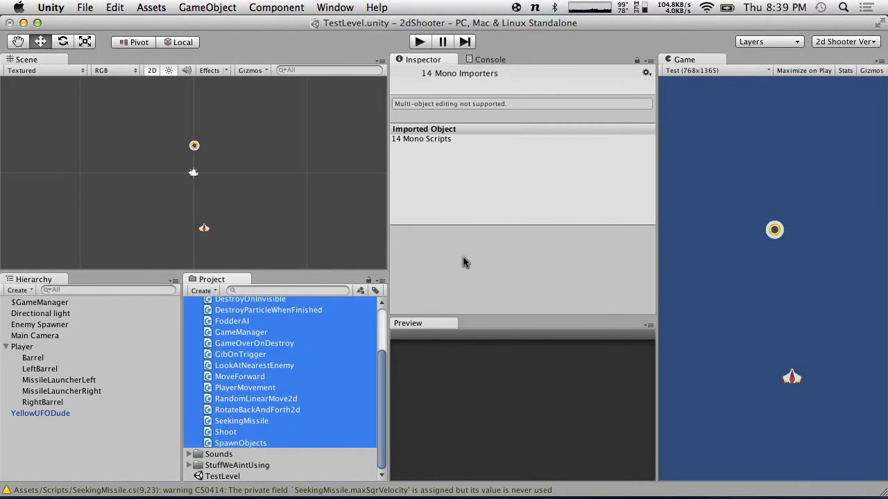
Run TestLevel, inspect the LeftBarrel object's rotation while the game is playing, and stop the run.
{"action": "left_click", "coordinate": [301, 376]}
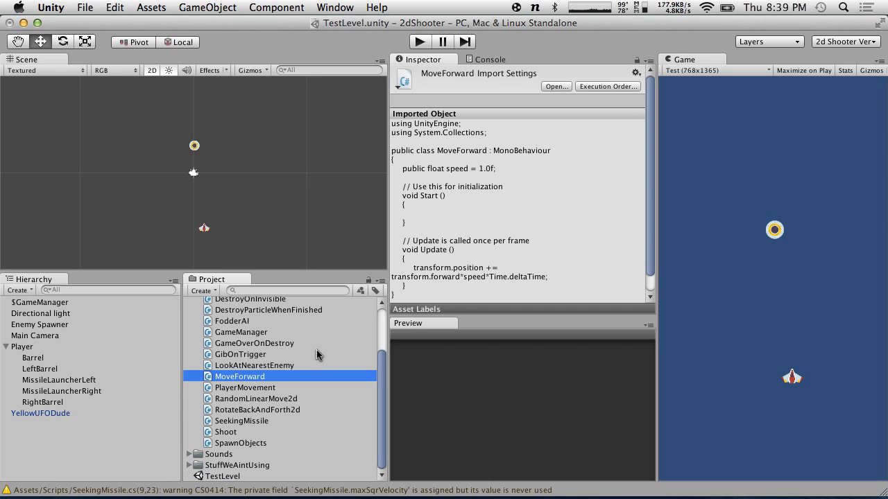
{"action": "key", "text": "ctrl+Right"}
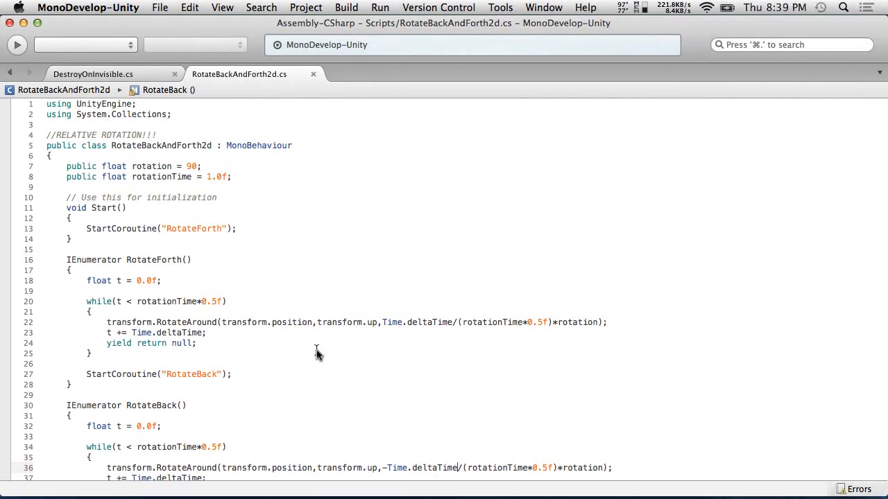
{"action": "key", "text": "ctrl+Left"}
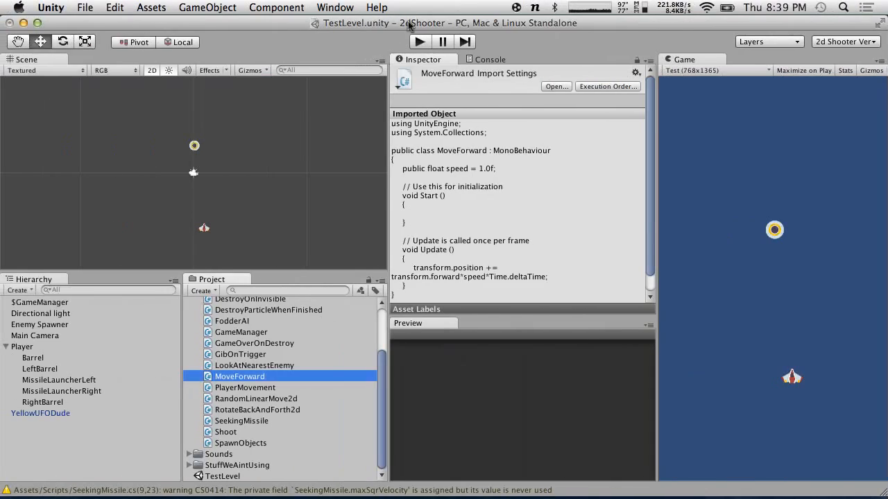
{"action": "left_click", "coordinate": [420, 43]}
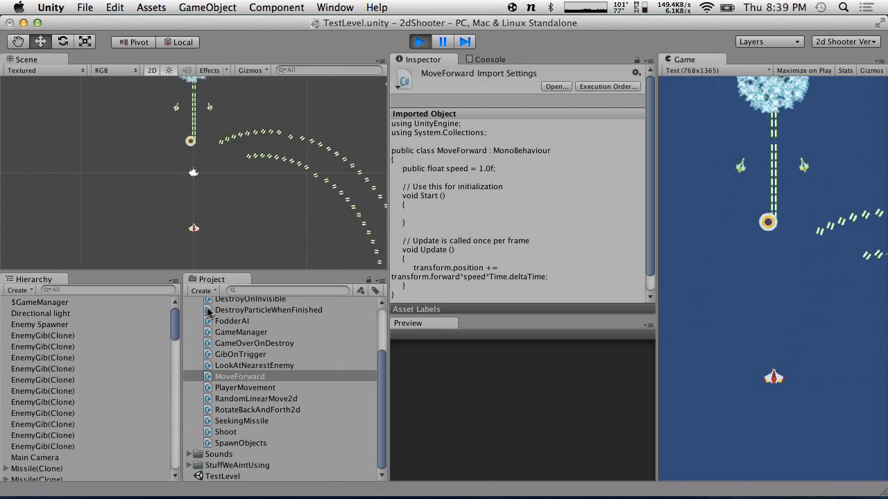
{"action": "left_click", "coordinate": [33, 434]}
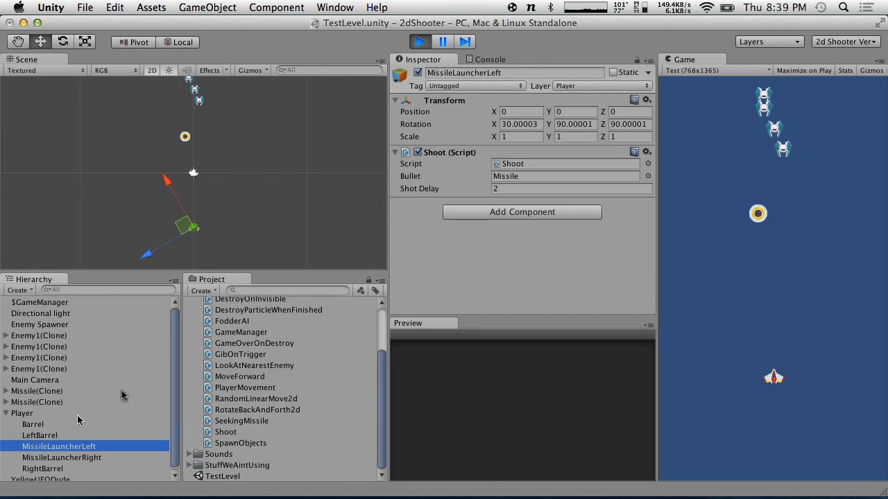
{"action": "key", "text": "Up"}
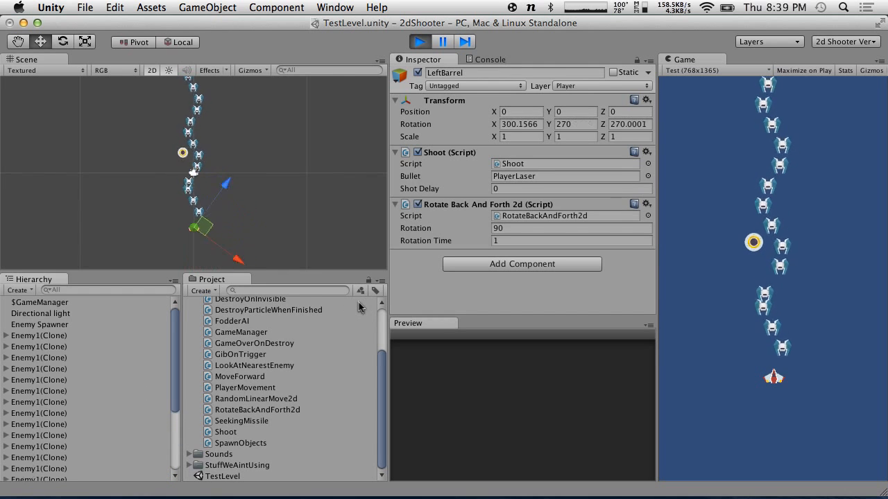
{"action": "left_click", "coordinate": [420, 42]}
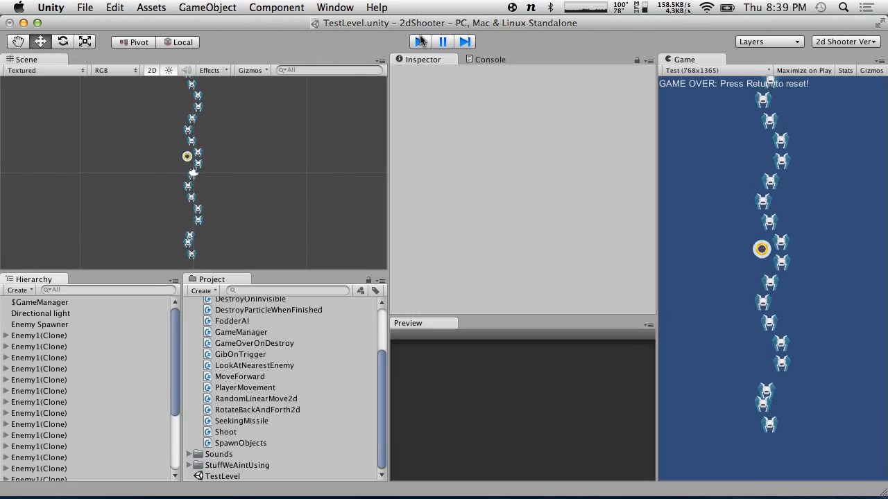
Set LeftBarrel's Rotation to 360 in its Rotate Back And Forth 2d script and play-test the level.
{"action": "left_click", "coordinate": [36, 370]}
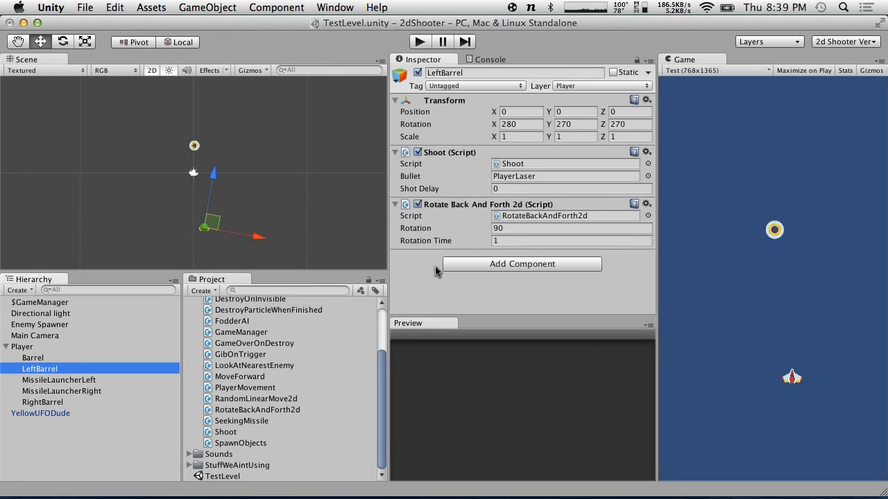
{"action": "left_click", "coordinate": [510, 233]}
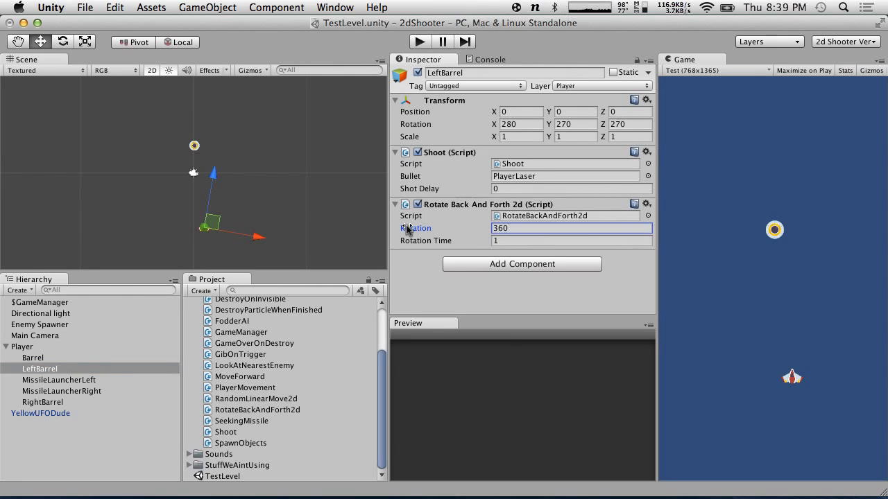
{"action": "left_click", "coordinate": [419, 41]}
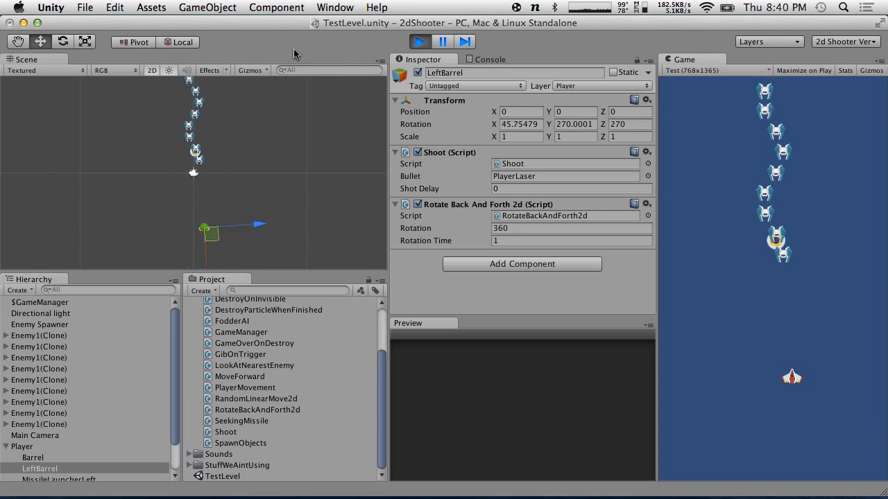
{"action": "left_click", "coordinate": [412, 42]}
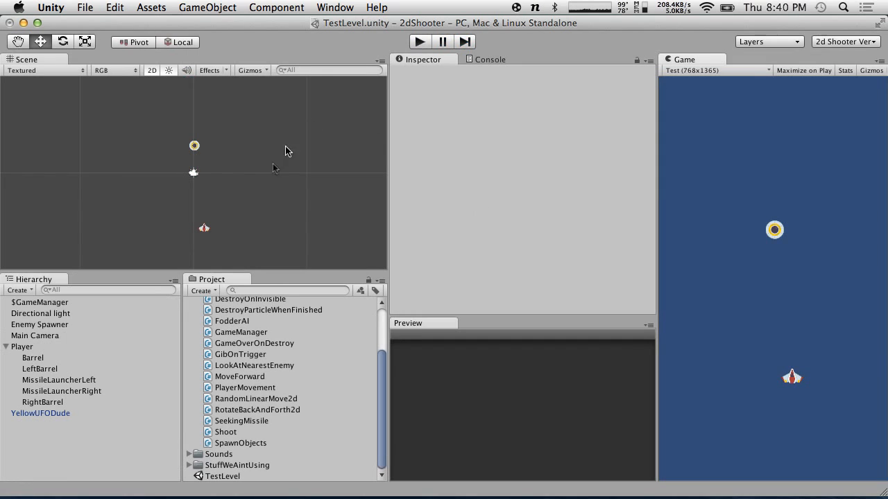
{"action": "left_click", "coordinate": [46, 369]}
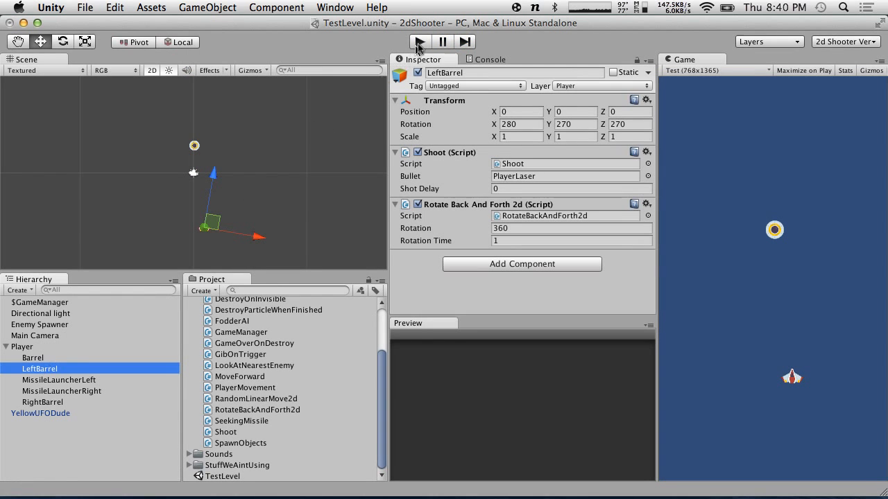
{"action": "left_click", "coordinate": [419, 43]}
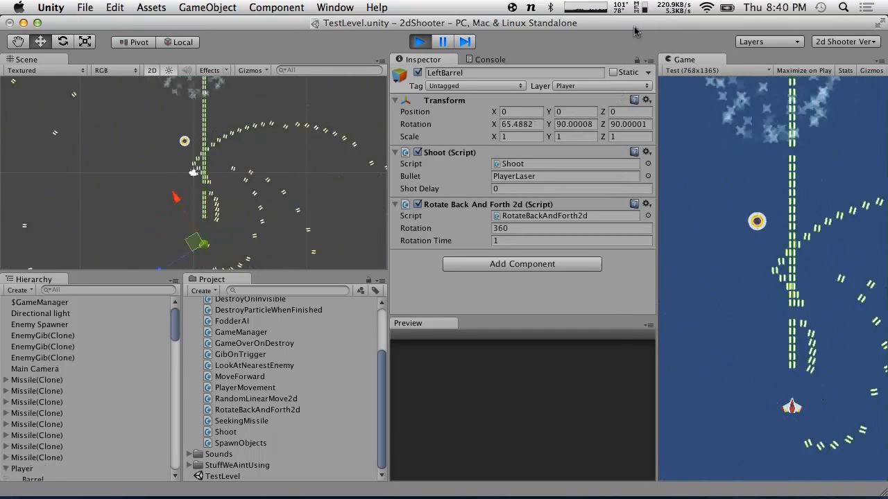
{"action": "left_click", "coordinate": [419, 42]}
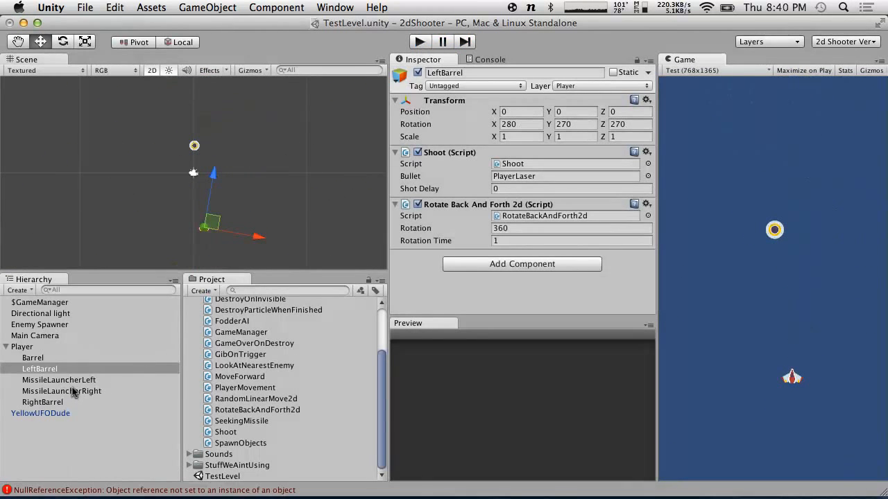
Set RightBarrel's Rotation to -360 in its Rotate Back And Forth 2d script and play-test both barrels.
{"action": "left_click", "coordinate": [74, 393]}
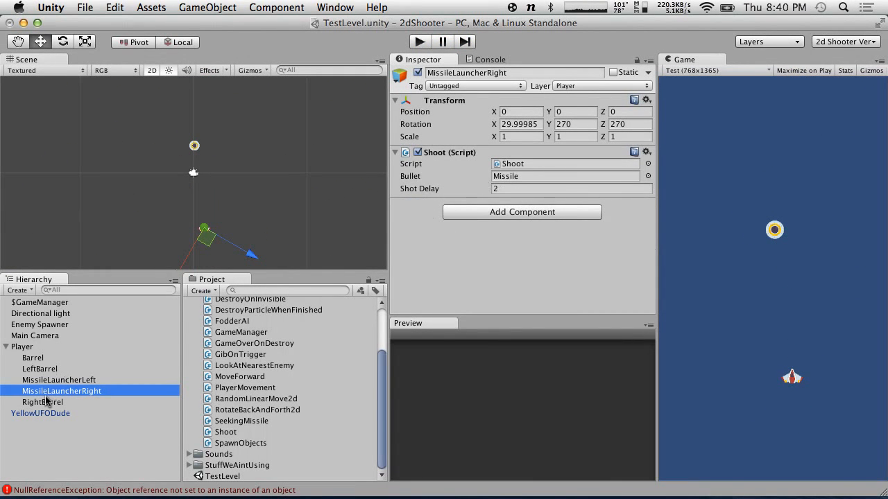
{"action": "left_click", "coordinate": [54, 403]}
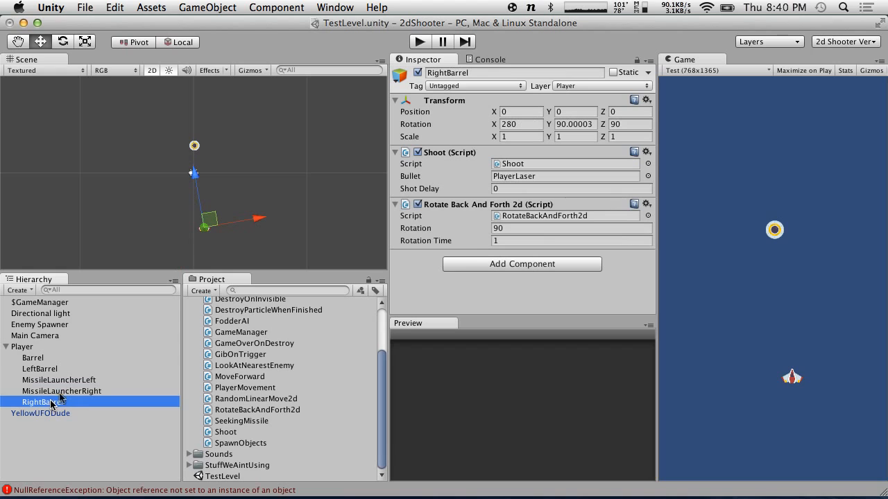
{"action": "left_click", "coordinate": [533, 228]}
{"action": "type", "text": "-360"}
{"action": "left_click", "coordinate": [420, 42]}
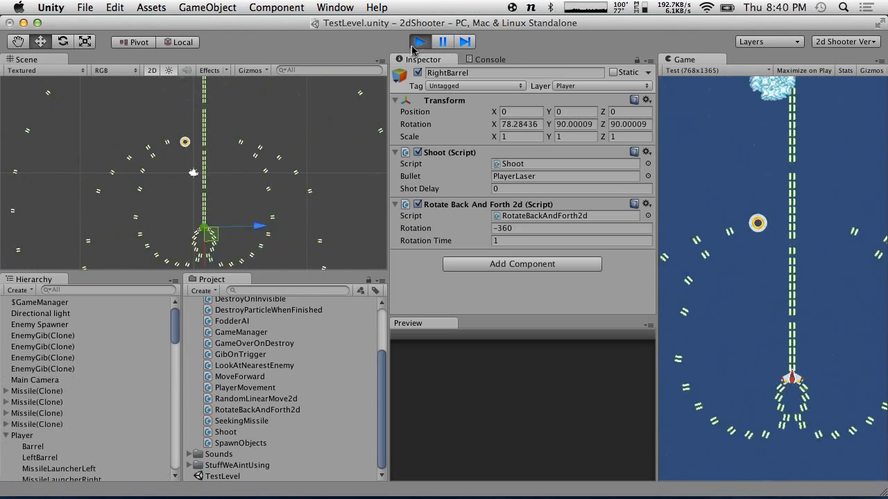
{"action": "left_click", "coordinate": [419, 42]}
Set the PlayerLaser prefab's Move Forward Speed to 10 and play-test the firing pattern.
{"action": "scroll", "coordinate": [215, 391], "scroll_direction": "up", "scroll_amount": 5}
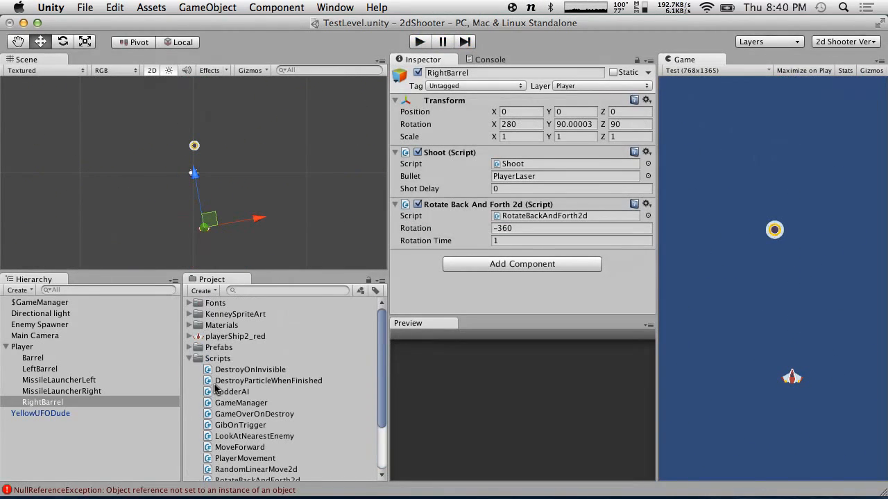
{"action": "left_click", "coordinate": [188, 349]}
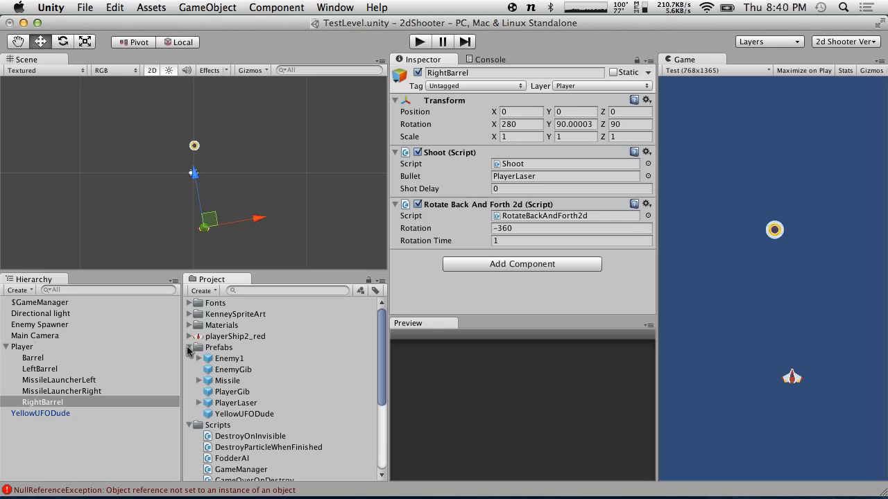
{"action": "left_click", "coordinate": [225, 405]}
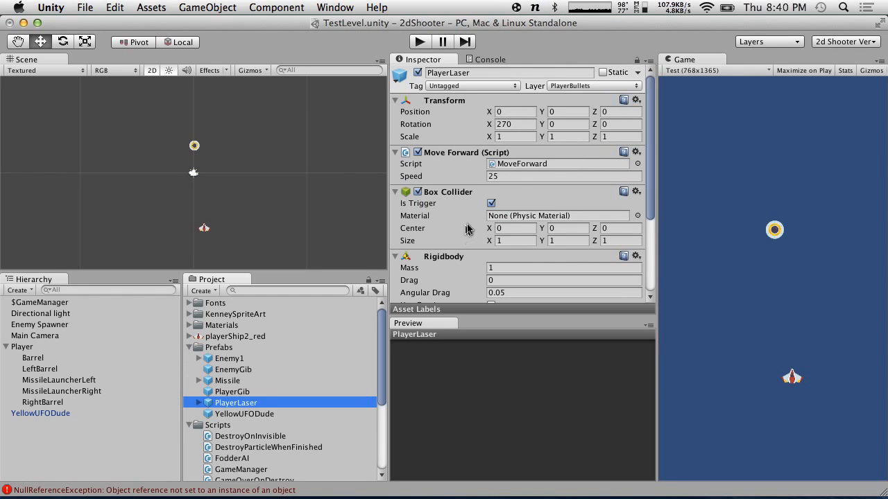
{"action": "left_click", "coordinate": [517, 178]}
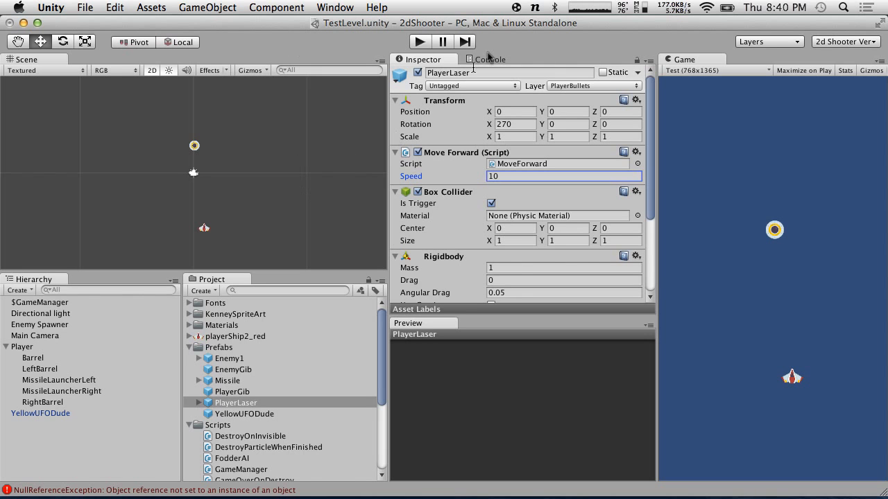
{"action": "left_click", "coordinate": [419, 42]}
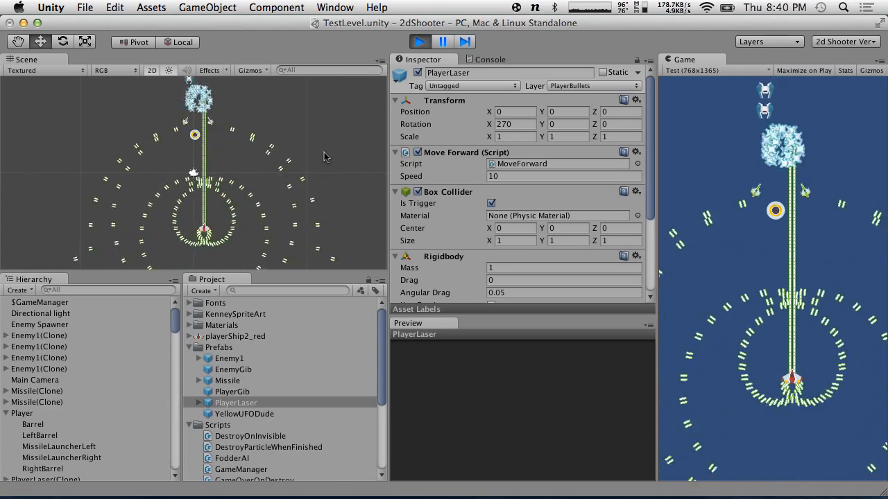
{"action": "key", "text": "super+p"}
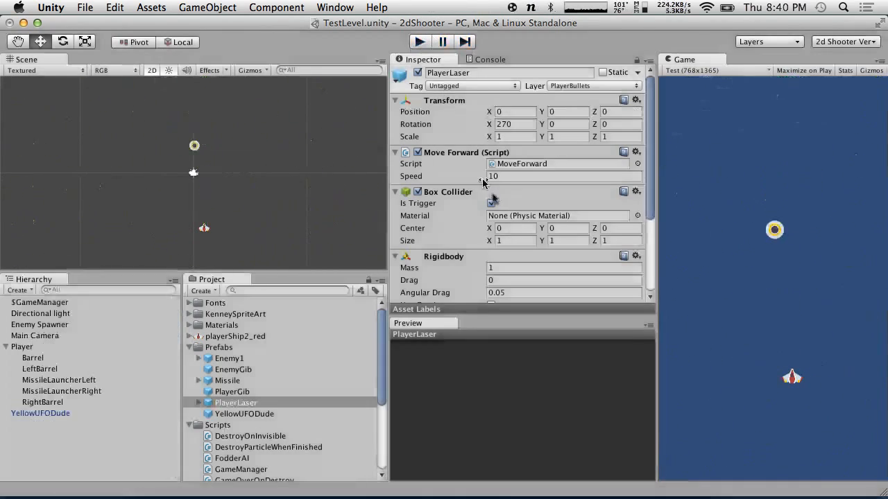
Lower the PlayerLaser prefab's Move Forward Speed to 5 and play-test the level.
{"action": "left_click", "coordinate": [516, 179]}
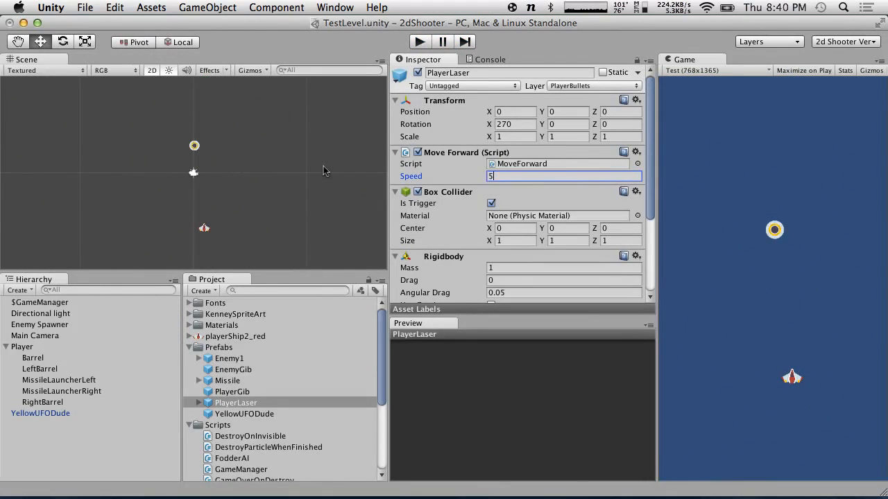
{"action": "key", "text": "z"}
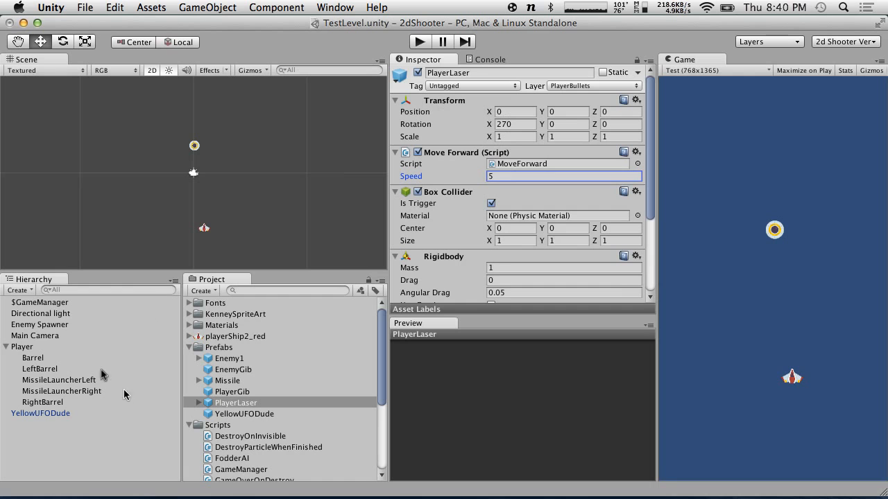
{"action": "key", "text": "super+p"}
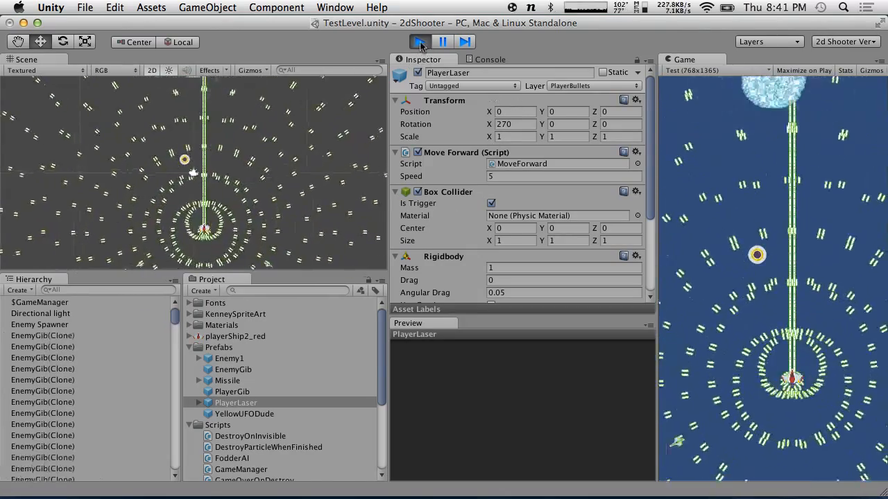
{"action": "key", "text": "super+p"}
Duplicate LeftBarrel and RightBarrel twice each under Player and play-test the level with the extra barrels.
{"action": "left_click", "coordinate": [41, 370]}
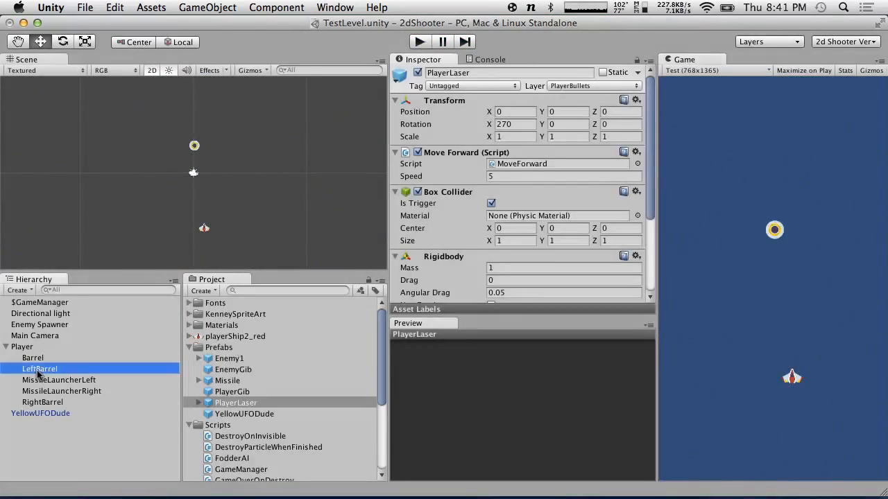
{"action": "key", "text": "super+d"}
{"action": "key", "text": "super+d"}
{"action": "left_click", "coordinate": [56, 425]}
{"action": "key", "text": "super+d"}
{"action": "key", "text": "super+d"}
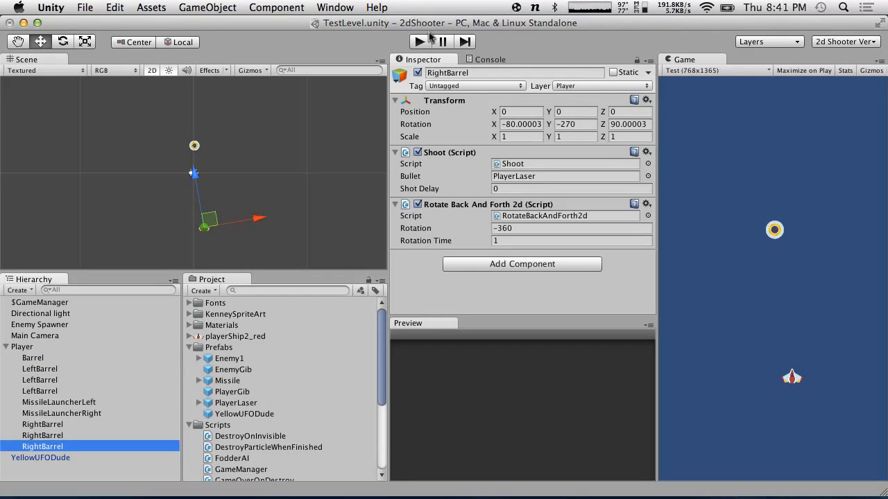
{"action": "left_click", "coordinate": [423, 41]}
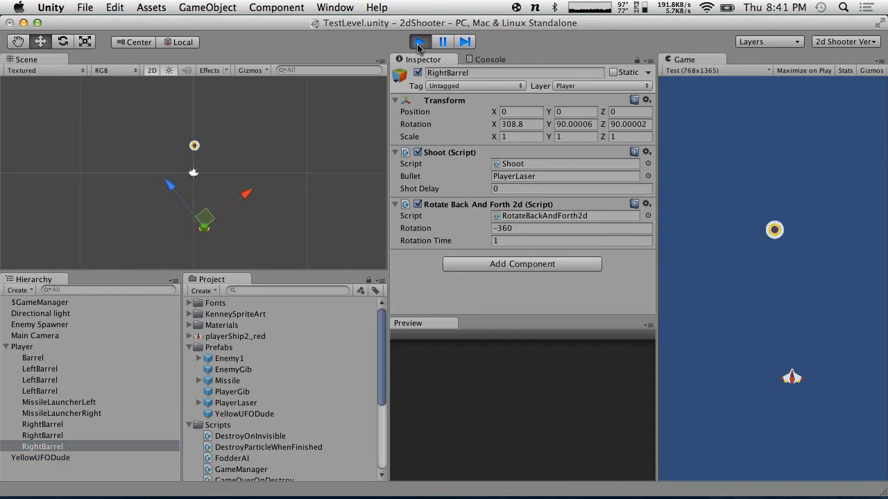
{"action": "key", "text": "space"}
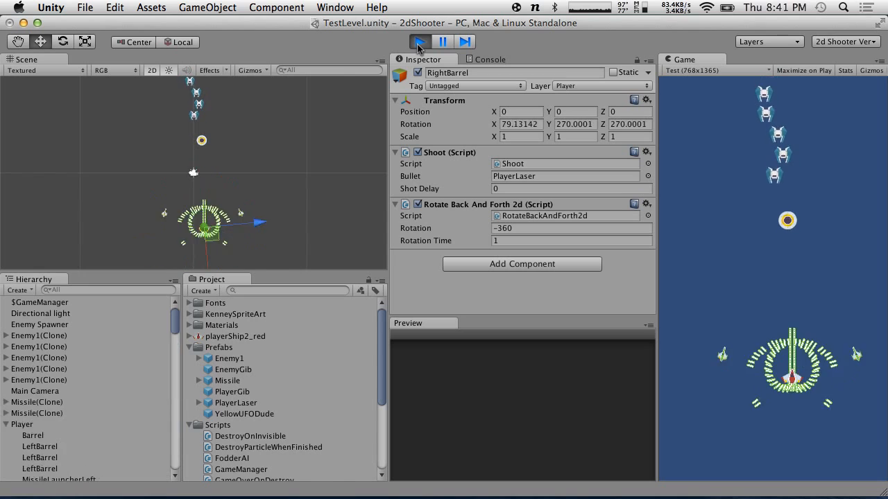
{"action": "left_click", "coordinate": [415, 44]}
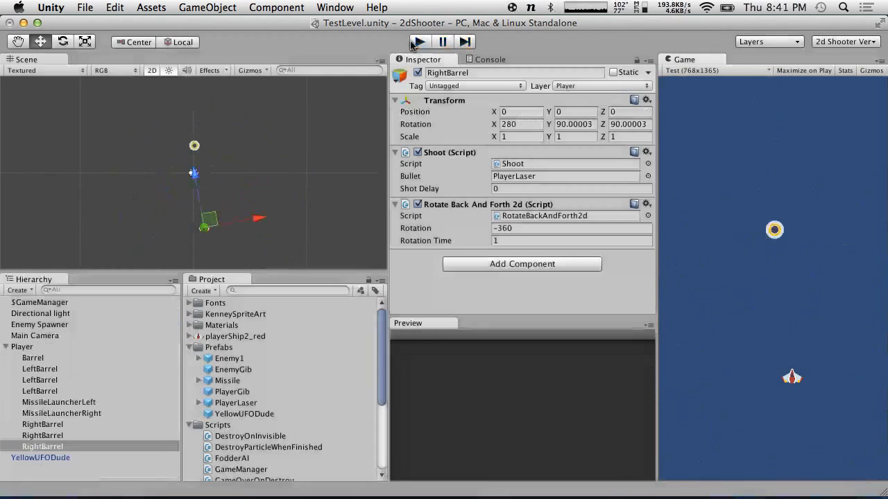
Delete the two extra LeftBarrel and two extra RightBarrel duplicates from under Player.
{"action": "left_click", "coordinate": [61, 380]}
{"action": "left_click", "coordinate": [55, 392], "text": "shift"}
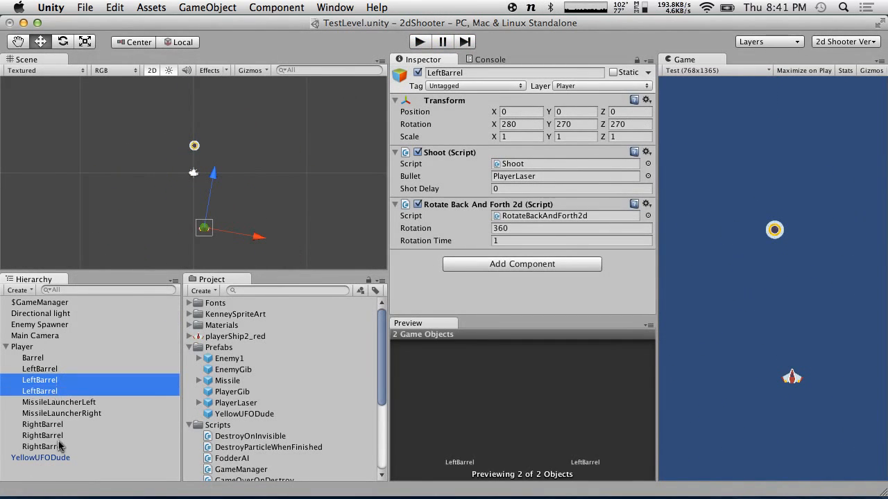
{"action": "left_click", "coordinate": [59, 435], "text": "shift"}
{"action": "left_click", "coordinate": [61, 437]}
{"action": "left_click", "coordinate": [62, 446], "text": "super"}
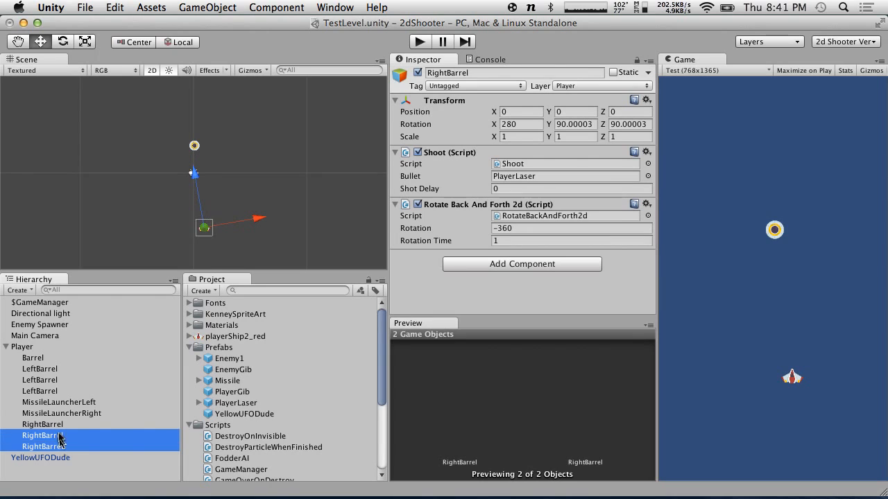
{"action": "left_click", "coordinate": [53, 393], "text": "super"}
{"action": "left_click", "coordinate": [43, 381], "text": "super"}
{"action": "key", "text": "super+BackSpace"}
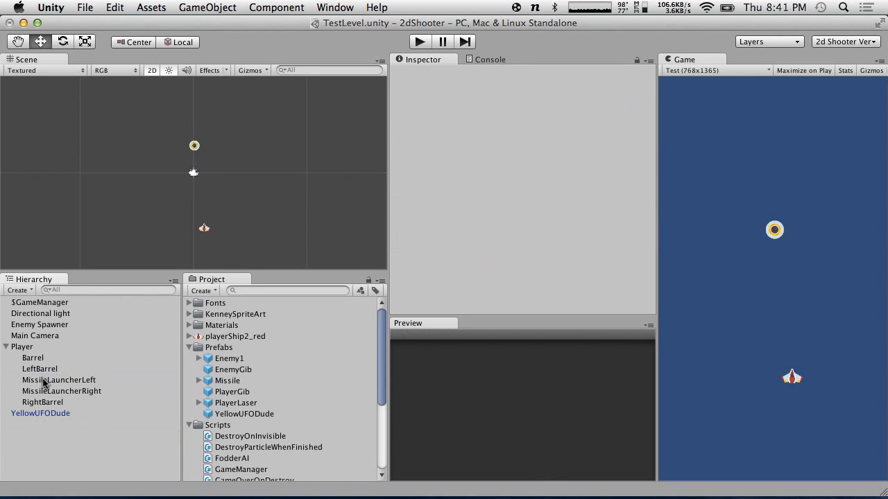
{"action": "left_click", "coordinate": [39, 371]}
{"action": "left_click", "coordinate": [68, 403]}
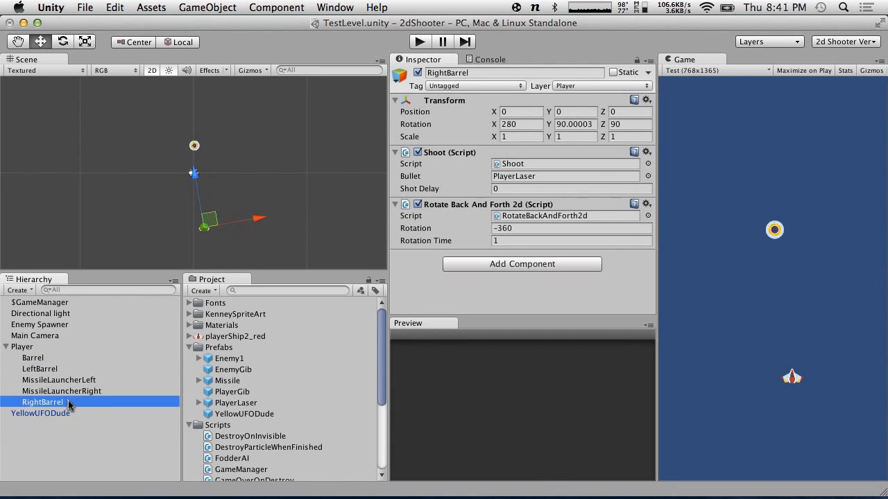
{"action": "left_click", "coordinate": [41, 372]}
{"action": "left_click", "coordinate": [56, 405]}
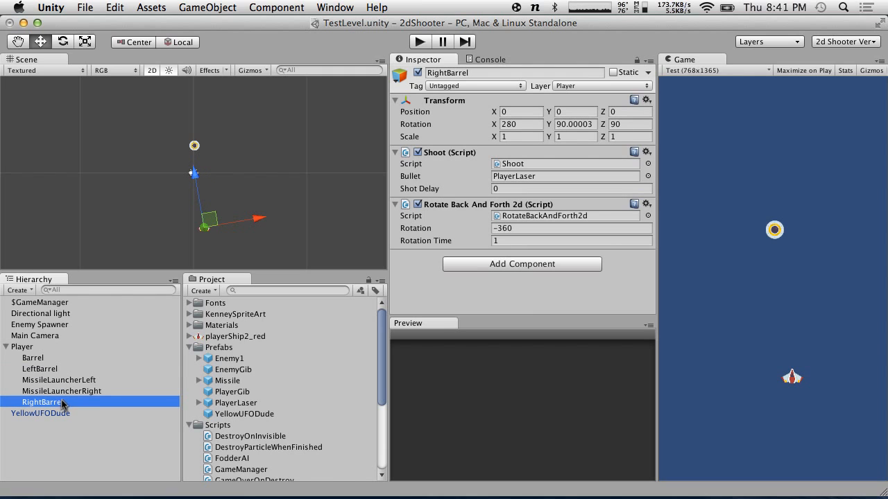
{"action": "left_click", "coordinate": [61, 338]}
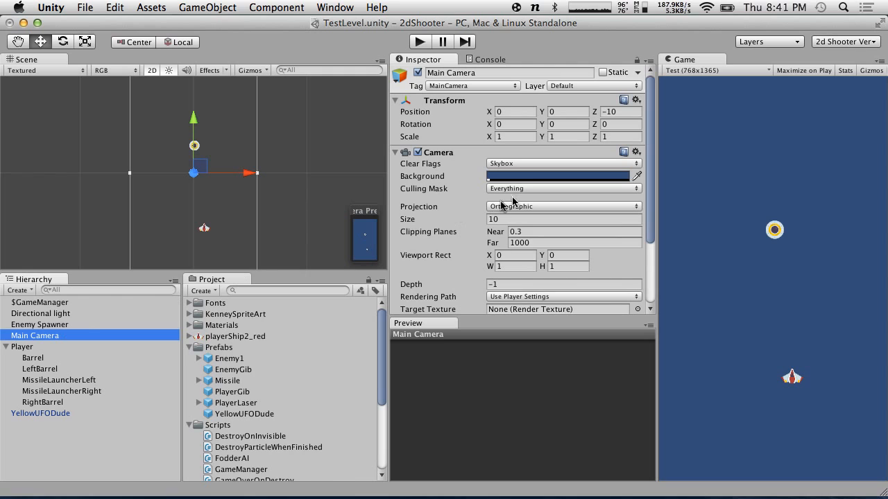
Duplicate LeftBarrel and RightBarrel twice each under Player.
{"action": "left_click", "coordinate": [59, 369]}
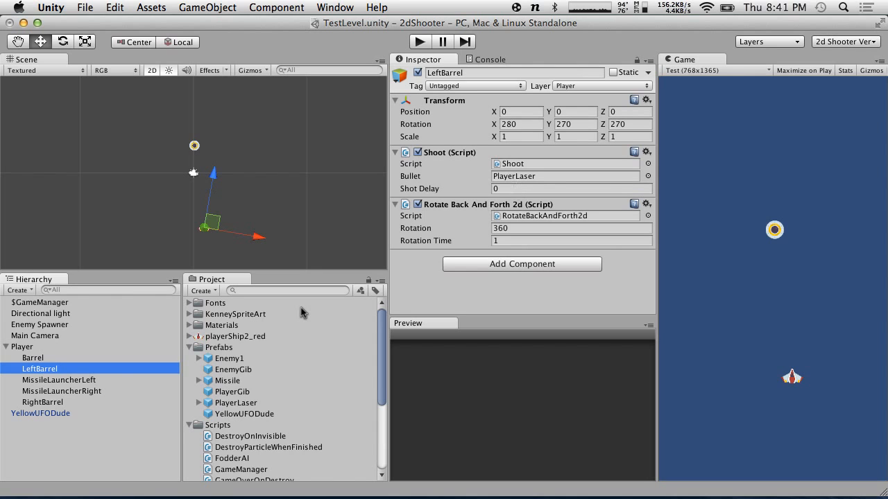
{"action": "key", "text": "super+d"}
{"action": "key", "text": "super+d"}
{"action": "left_click", "coordinate": [48, 414]}
{"action": "left_click", "coordinate": [49, 424]}
{"action": "key", "text": "super+d"}
{"action": "key", "text": "super+d"}
Set Rotation Time to 2 on the second LeftBarrel and 3 on the third in their Rotate Back And Forth 2d scripts.
{"action": "left_click", "coordinate": [47, 380]}
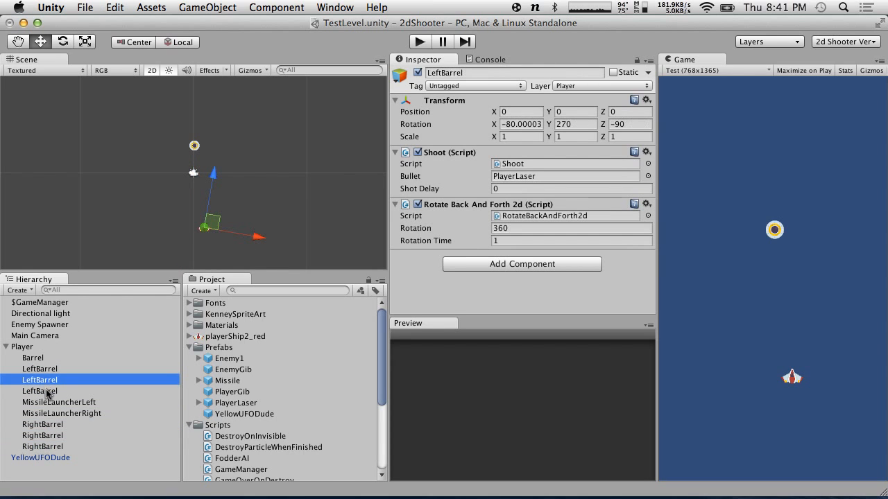
{"action": "left_click", "coordinate": [47, 391], "text": "shift"}
{"action": "left_click", "coordinate": [90, 401]}
{"action": "left_click", "coordinate": [60, 382]}
{"action": "left_click", "coordinate": [510, 240]}
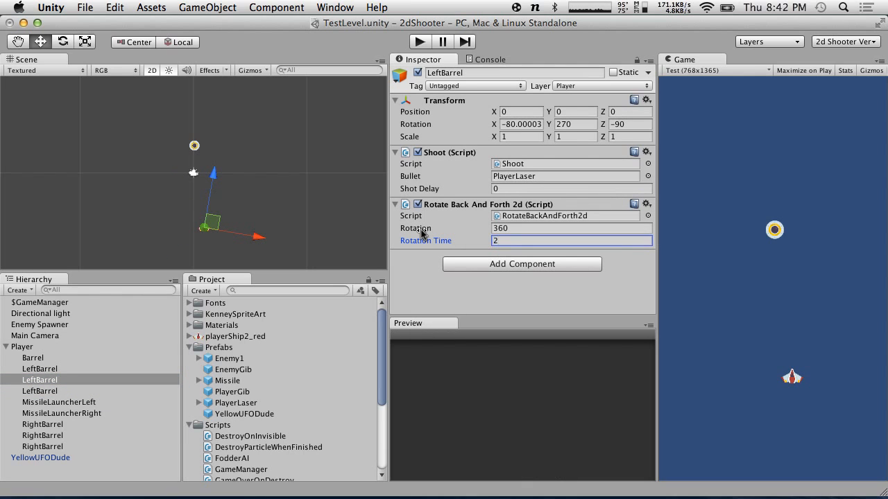
{"action": "left_click", "coordinate": [63, 393]}
{"action": "left_click", "coordinate": [518, 241]}
{"action": "type", "text": "3"}
Set Rotation Time to 2 on the second RightBarrel and 3 on the third, and play-test the level.
{"action": "left_click", "coordinate": [38, 435]}
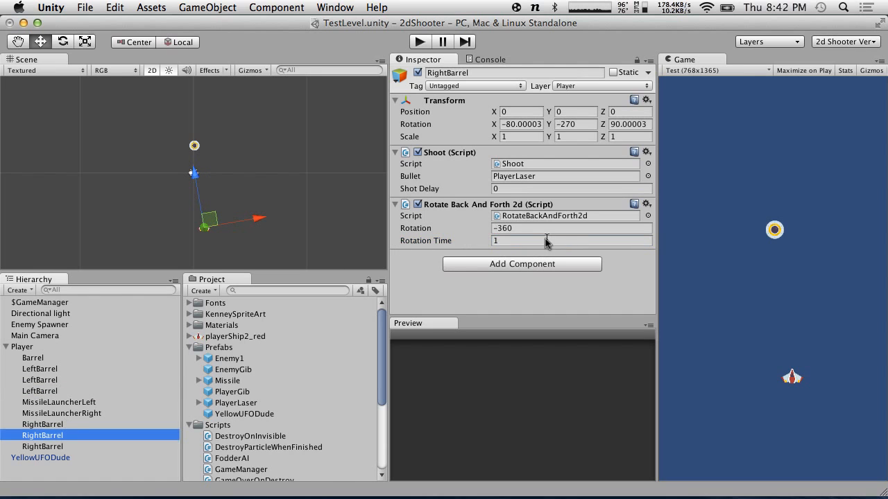
{"action": "left_click", "coordinate": [545, 240]}
{"action": "type", "text": "2"}
{"action": "left_click", "coordinate": [52, 447]}
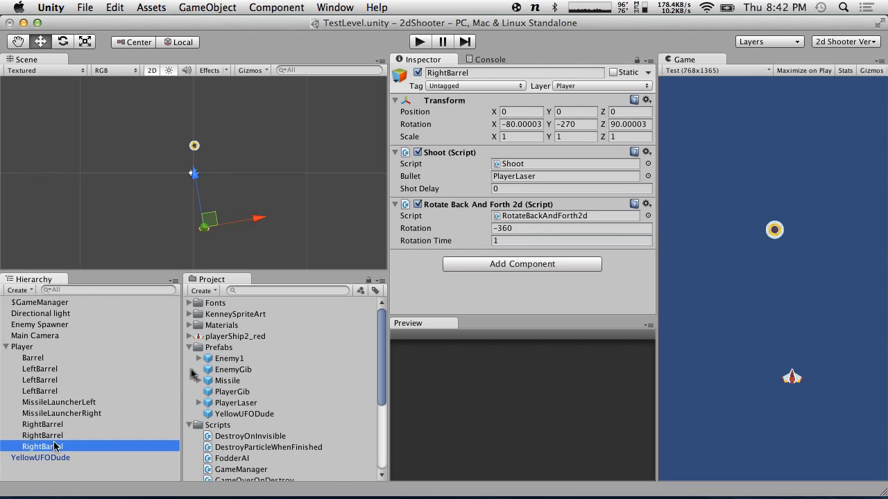
{"action": "left_click", "coordinate": [501, 243]}
{"action": "type", "text": "3"}
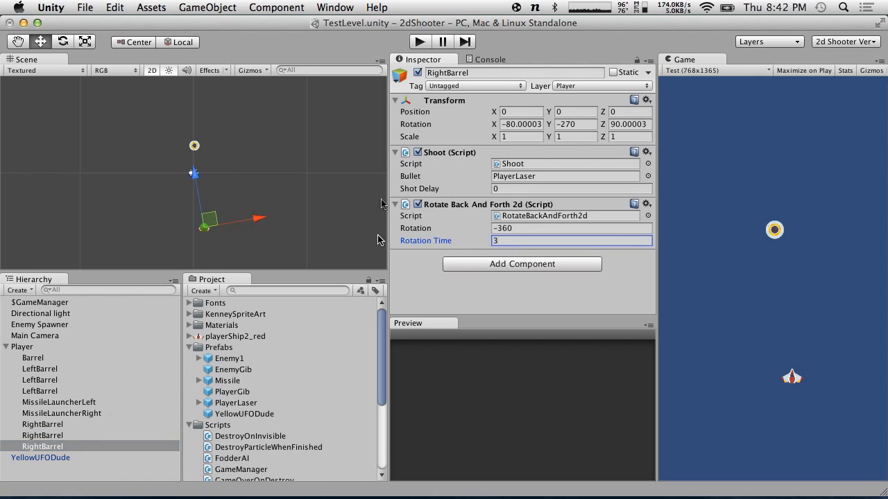
{"action": "left_click", "coordinate": [418, 43]}
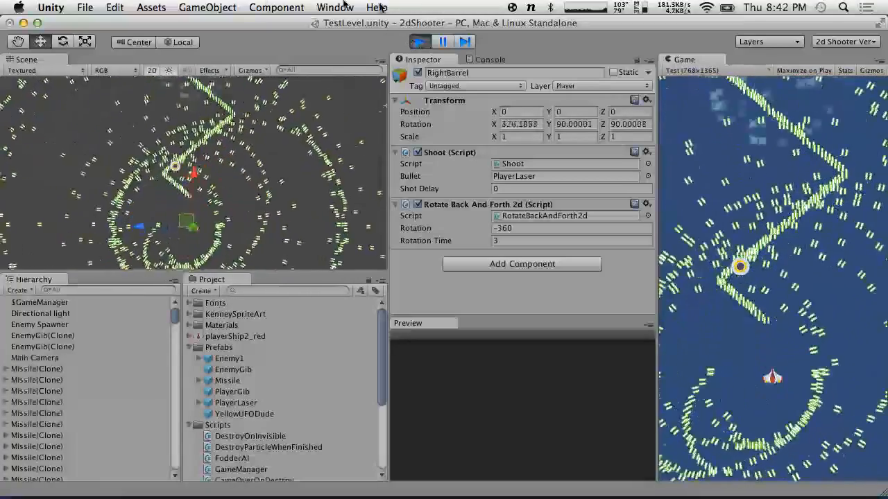
{"action": "left_click", "coordinate": [420, 42]}
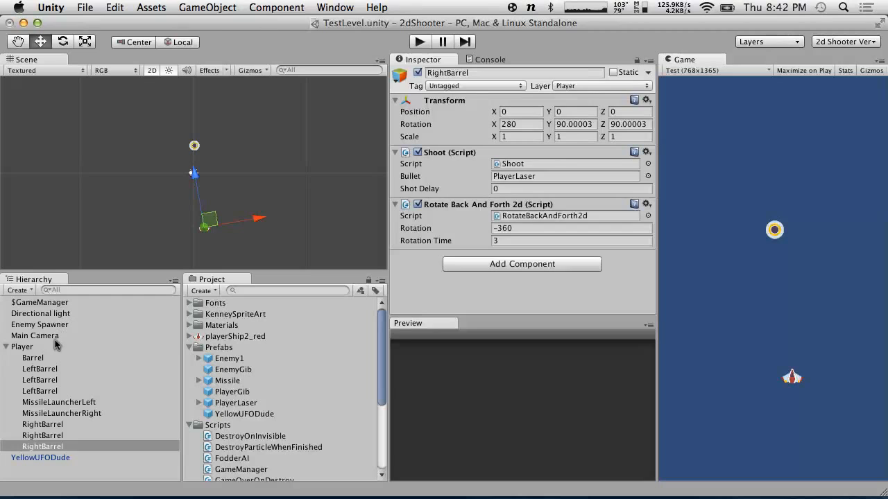
Examine the Box Collider settings on the Player object.
{"action": "left_click", "coordinate": [31, 347]}
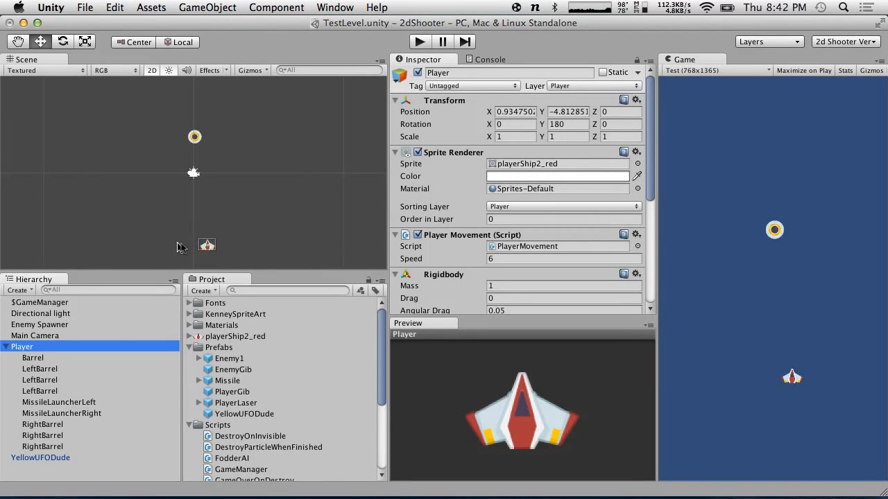
{"action": "scroll", "coordinate": [457, 241], "scroll_direction": "down", "scroll_amount": 5}
{"action": "scroll", "coordinate": [457, 241], "scroll_direction": "up", "scroll_amount": 1}
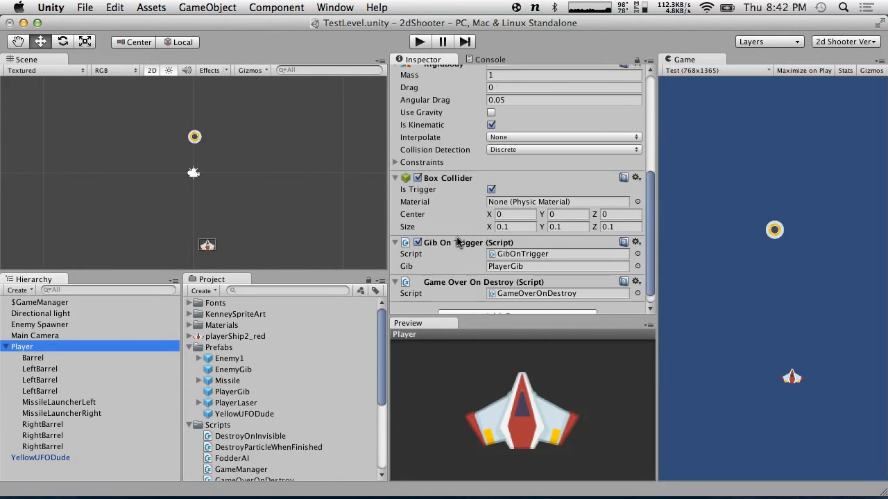
{"action": "left_click", "coordinate": [452, 202]}
{"action": "left_click", "coordinate": [443, 181]}
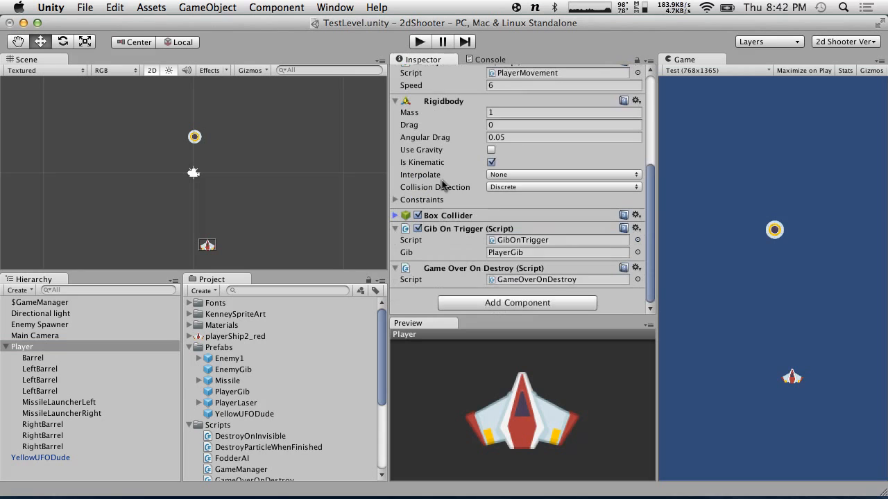
{"action": "left_click", "coordinate": [459, 217]}
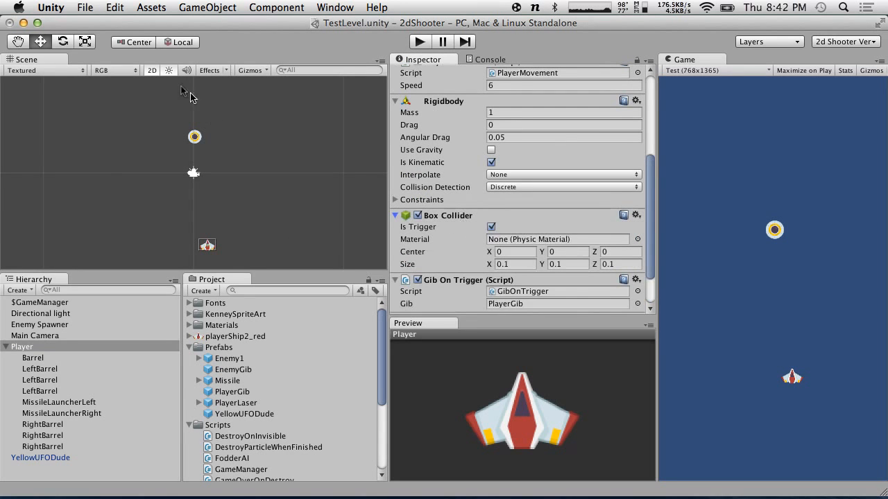
Inspect the Player's collider up close on the ship in the 3D scene view, and return the scene to 2D.
{"action": "left_click", "coordinate": [152, 70]}
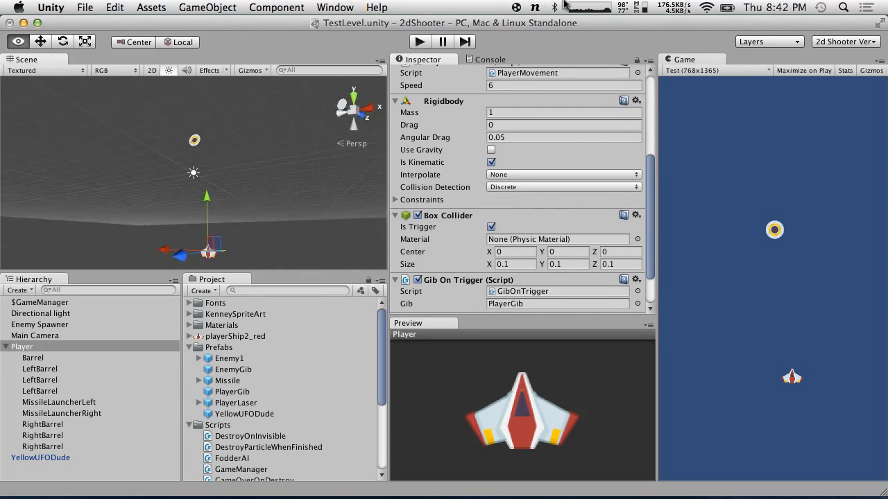
{"action": "left_click", "coordinate": [26, 346]}
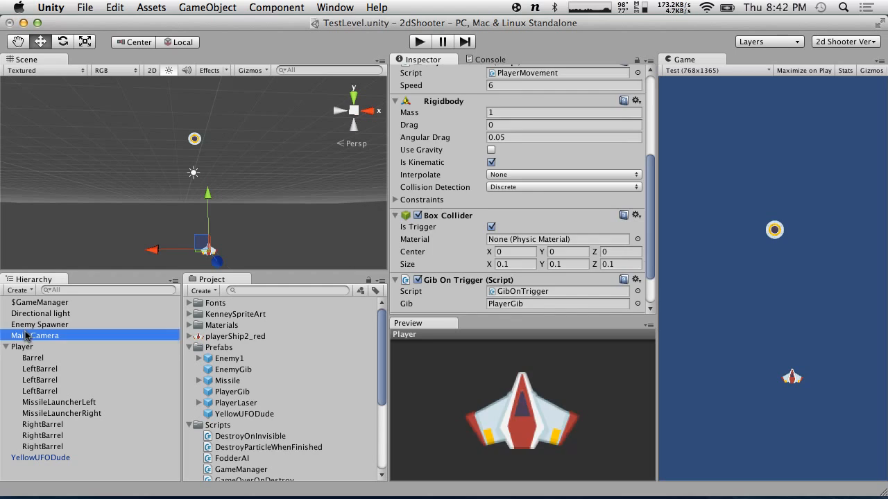
{"action": "key", "text": "f"}
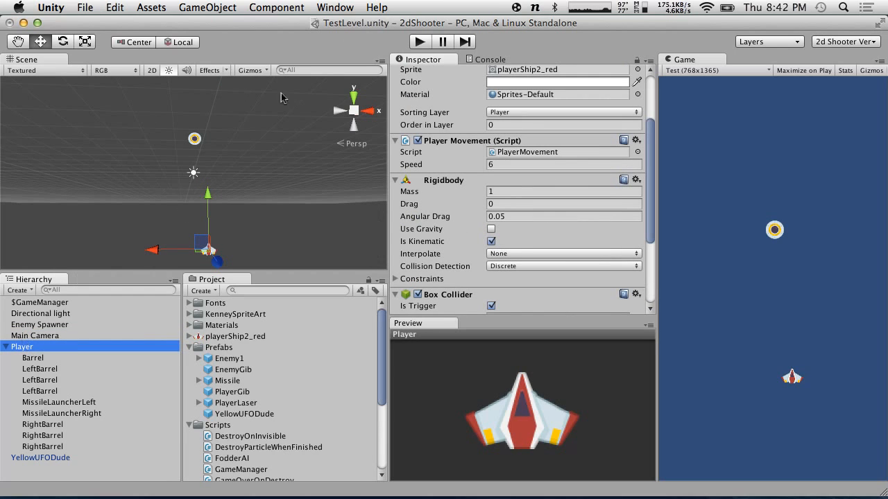
{"action": "left_click", "coordinate": [252, 70]}
{"action": "left_click", "coordinate": [251, 72]}
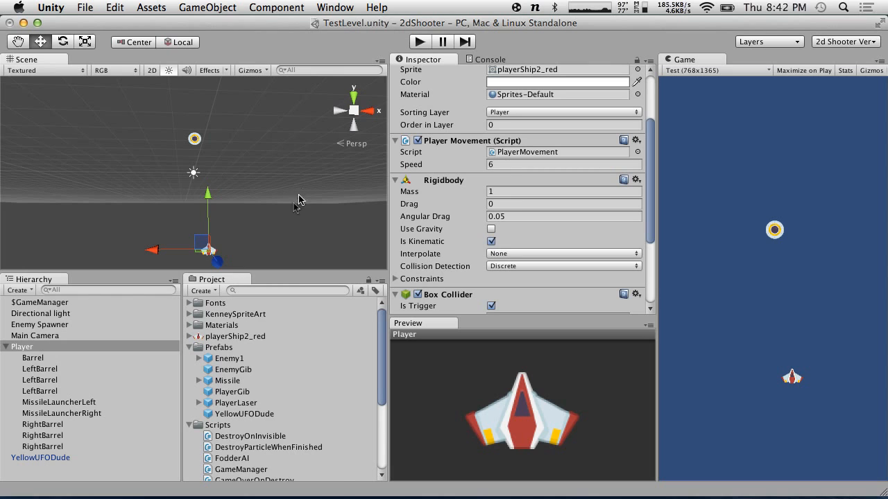
{"action": "key", "text": "f"}
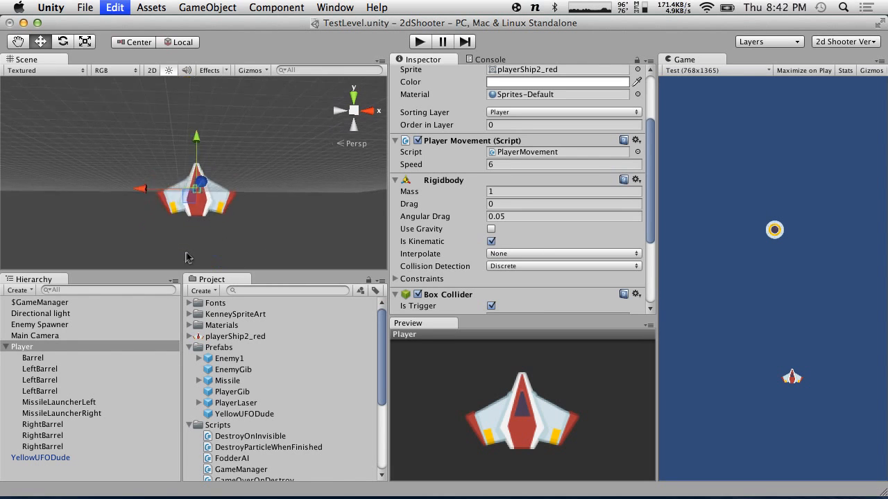
{"action": "scroll", "coordinate": [211, 203], "scroll_direction": "up", "scroll_amount": 3}
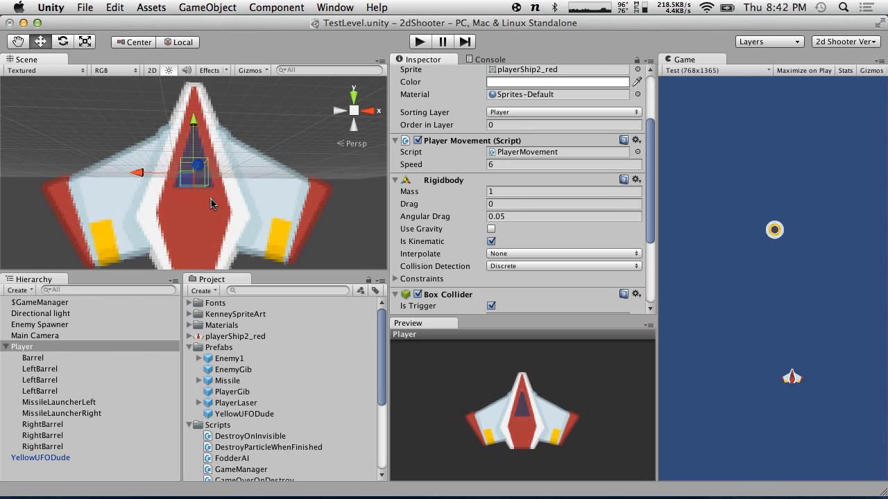
{"action": "left_click_drag", "start_coordinate": [211, 203], "coordinate": [210, 129], "text": "alt"}
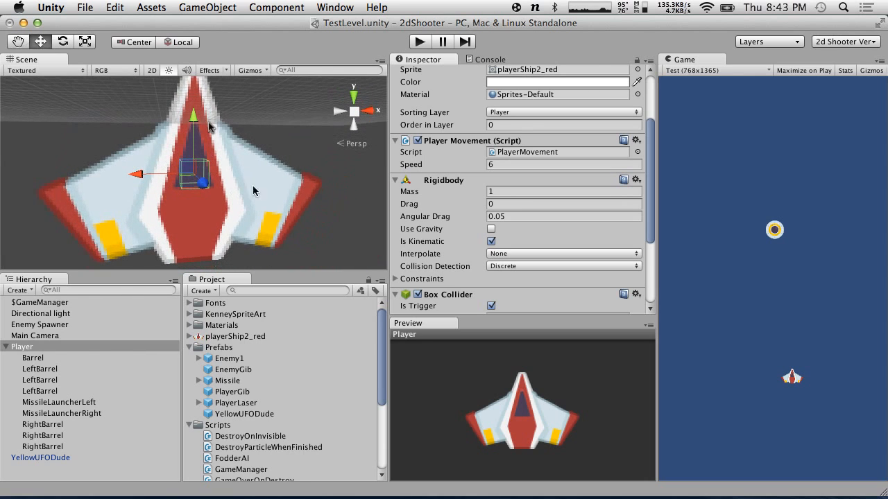
{"action": "left_click", "coordinate": [154, 70]}
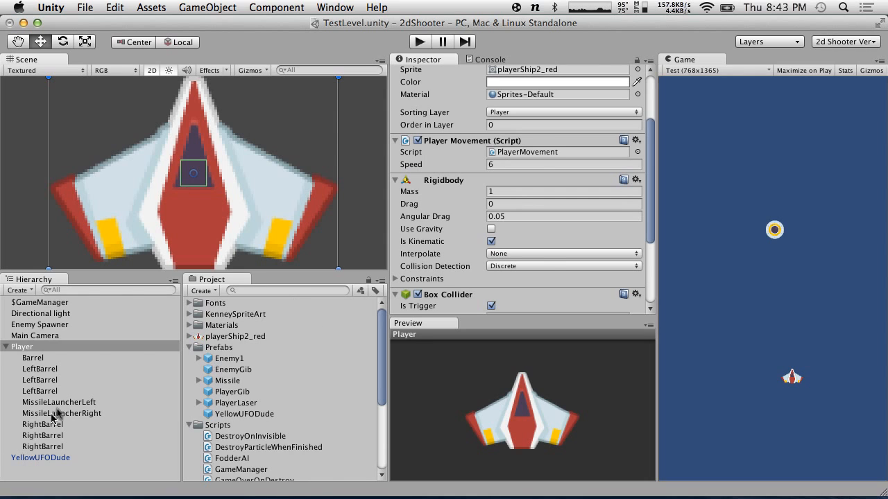
Delete the second and third LeftBarrel and RightBarrel objects under Player, keeping one of each.
{"action": "left_click", "coordinate": [42, 391]}
{"action": "left_click", "coordinate": [60, 380]}
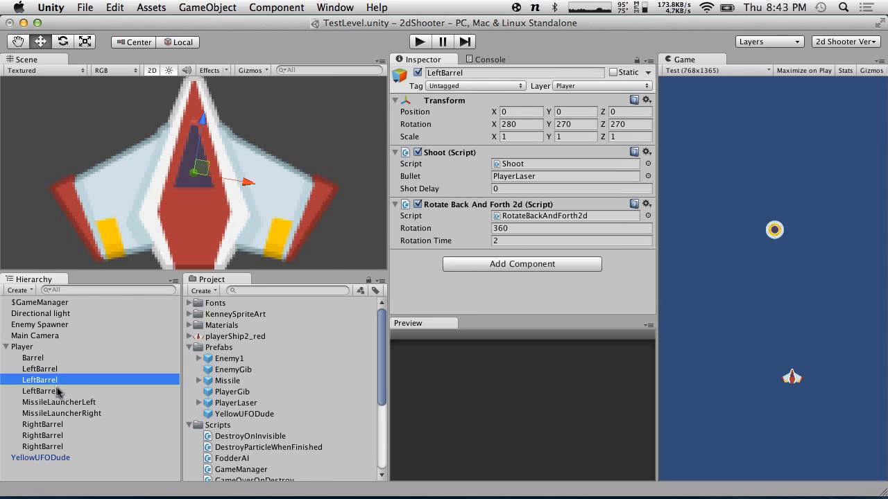
{"action": "left_click", "coordinate": [58, 390]}
{"action": "left_click", "coordinate": [53, 380]}
{"action": "left_click", "coordinate": [53, 391], "text": "super"}
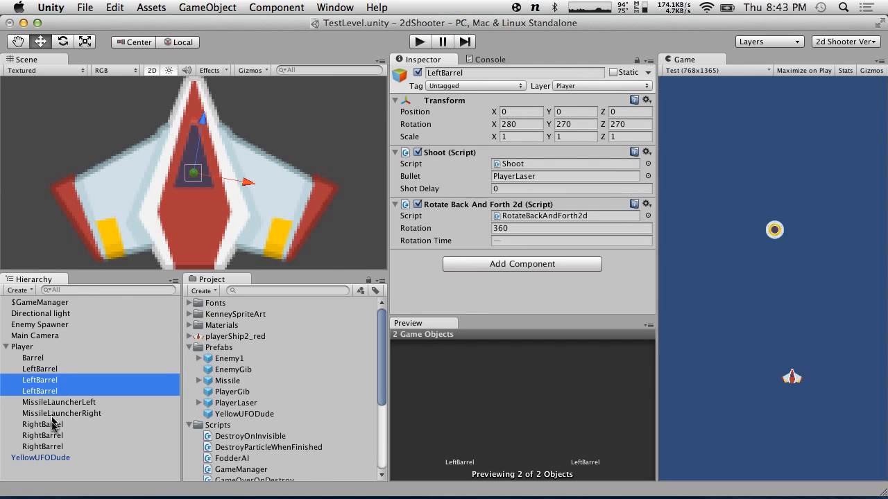
{"action": "left_click", "coordinate": [53, 435], "text": "super"}
{"action": "left_click", "coordinate": [56, 448], "text": "super"}
{"action": "right_click", "coordinate": [55, 448]}
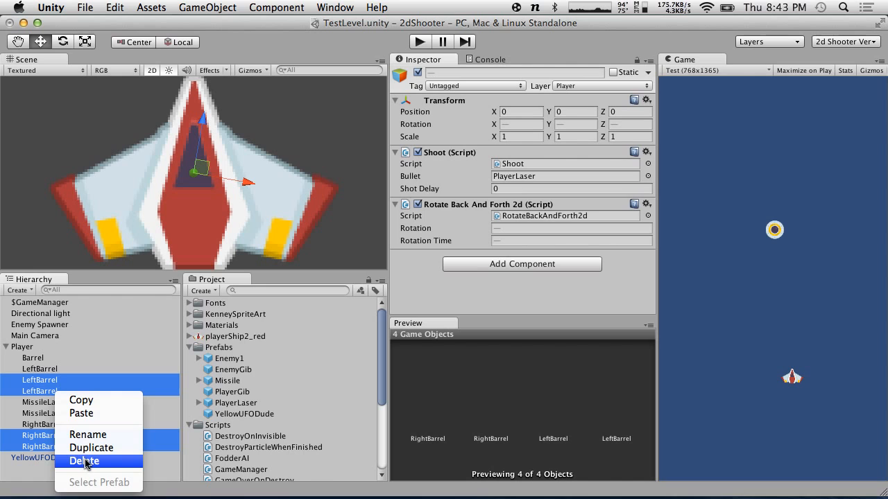
{"action": "left_click", "coordinate": [84, 461]}
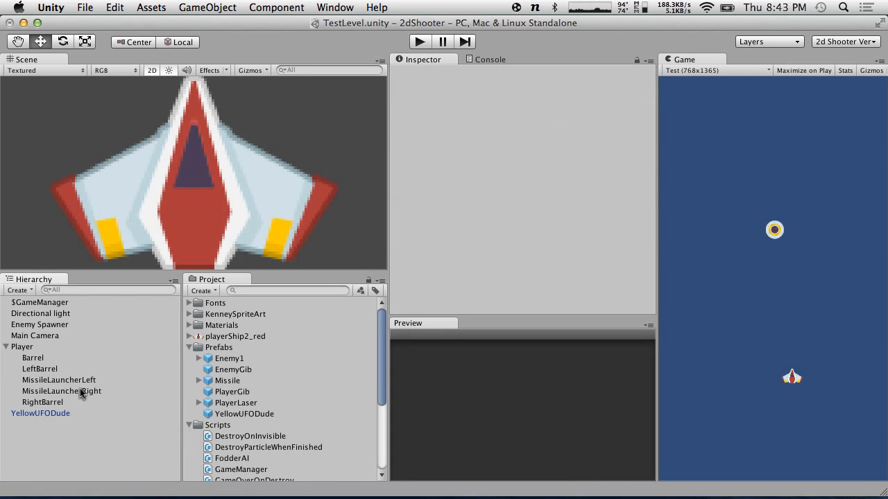
Set LeftBarrel's Rotation to 45 in its Rotate Back And Forth 2d script.
{"action": "left_click", "coordinate": [58, 401]}
{"action": "left_click", "coordinate": [49, 369]}
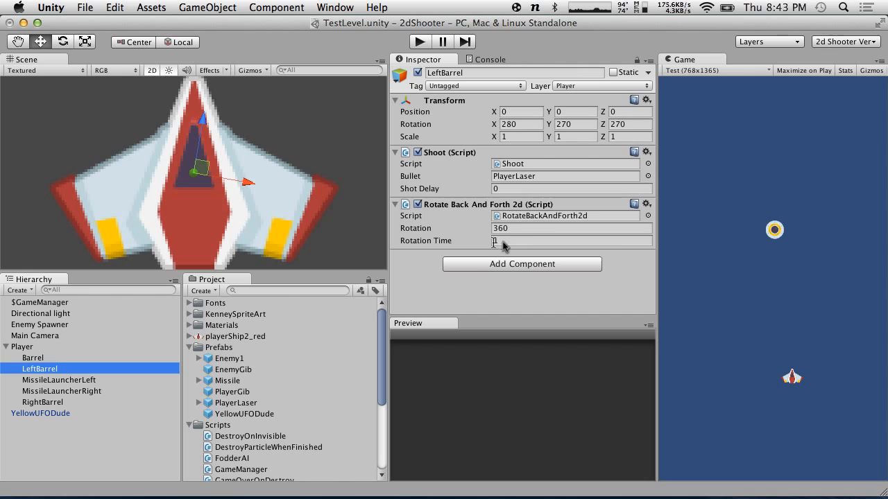
{"action": "left_click", "coordinate": [540, 243]}
{"action": "left_click", "coordinate": [526, 228]}
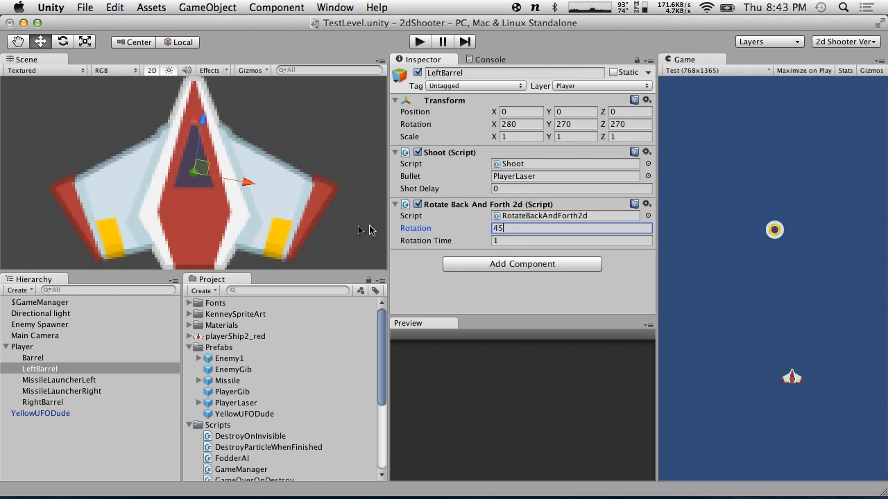
Set RightBarrel's Rotation to -45 in its Rotate Back And Forth 2d script and play-test the firing pattern.
{"action": "left_click", "coordinate": [43, 403]}
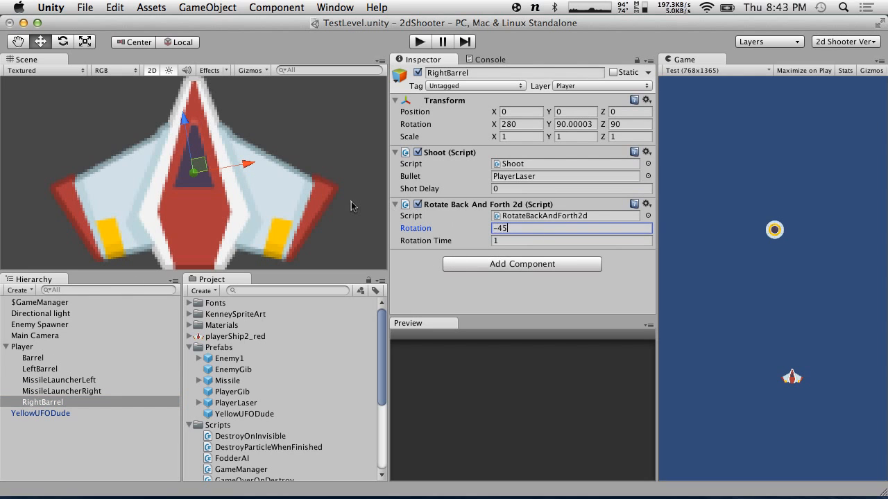
{"action": "left_click", "coordinate": [420, 41]}
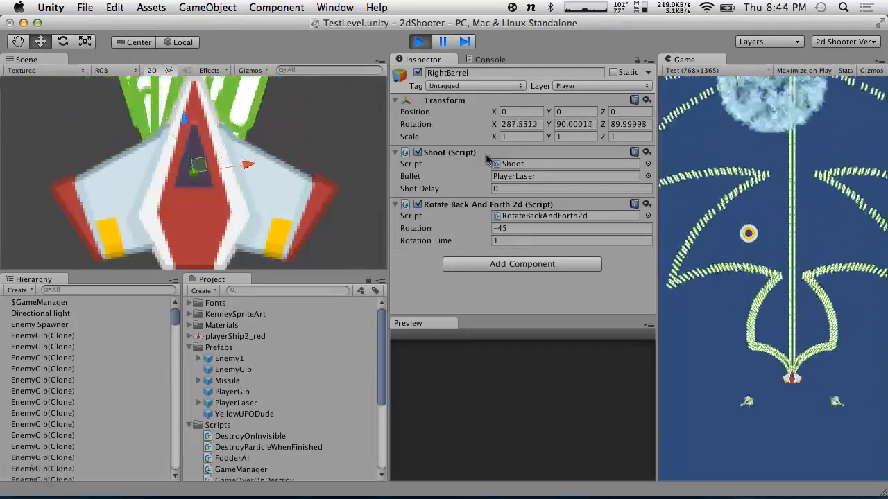
{"action": "left_click", "coordinate": [420, 41]}
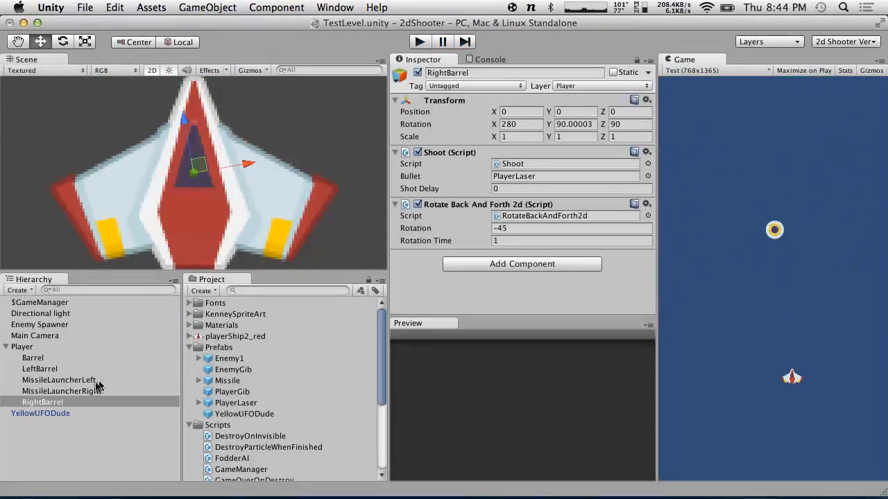
Set the PlayerLaser prefab's Move Forward Speed to 25 and play-test the firing pattern.
{"action": "left_click", "coordinate": [52, 371]}
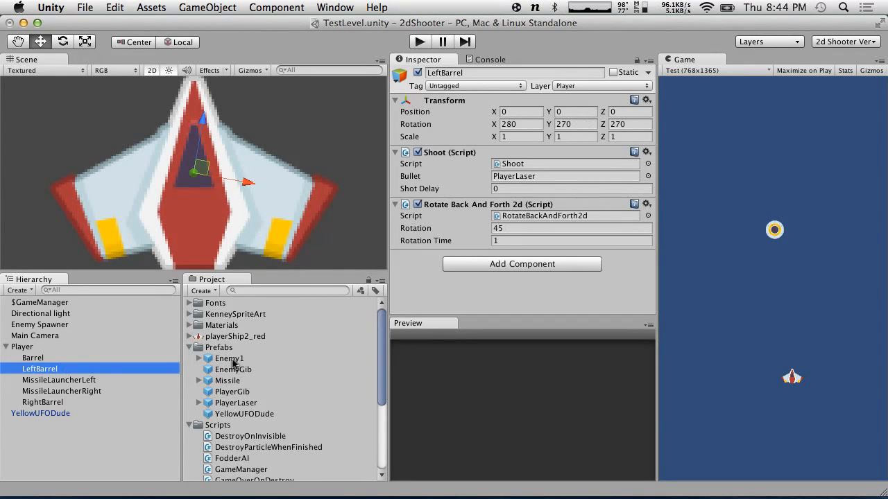
{"action": "left_click", "coordinate": [232, 391]}
{"action": "left_click", "coordinate": [236, 402]}
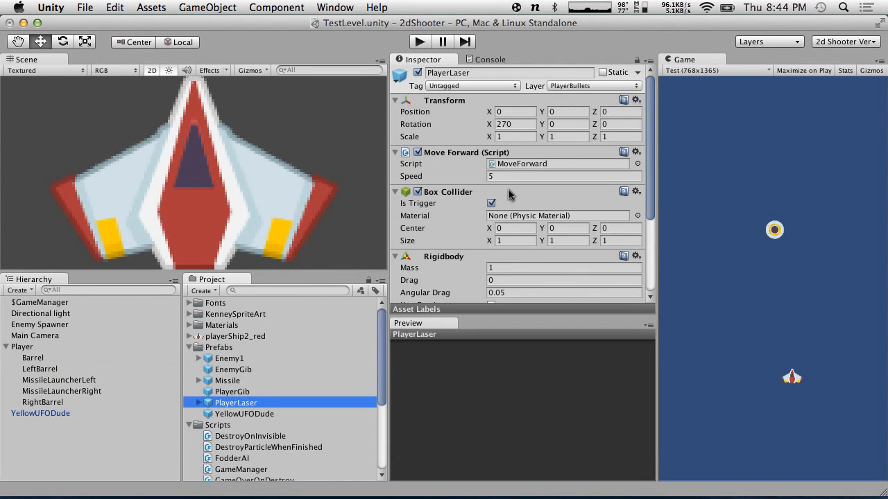
{"action": "left_click", "coordinate": [490, 177]}
{"action": "type", "text": "25"}
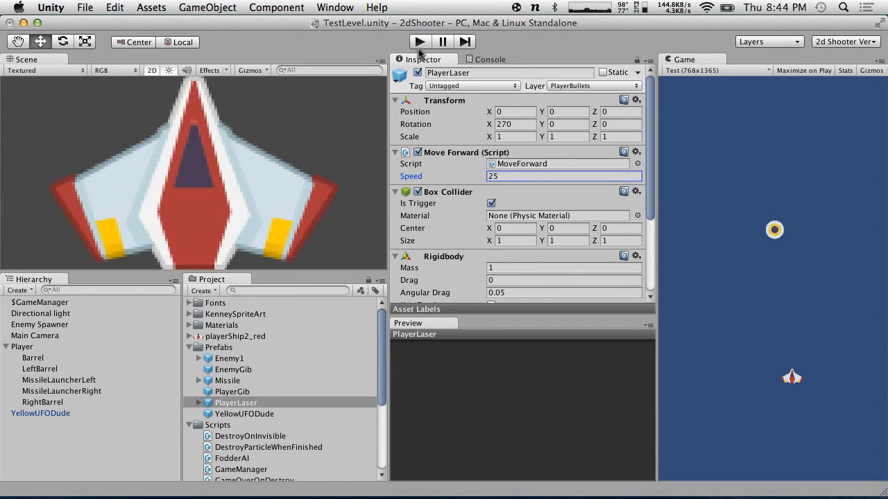
{"action": "left_click", "coordinate": [419, 42]}
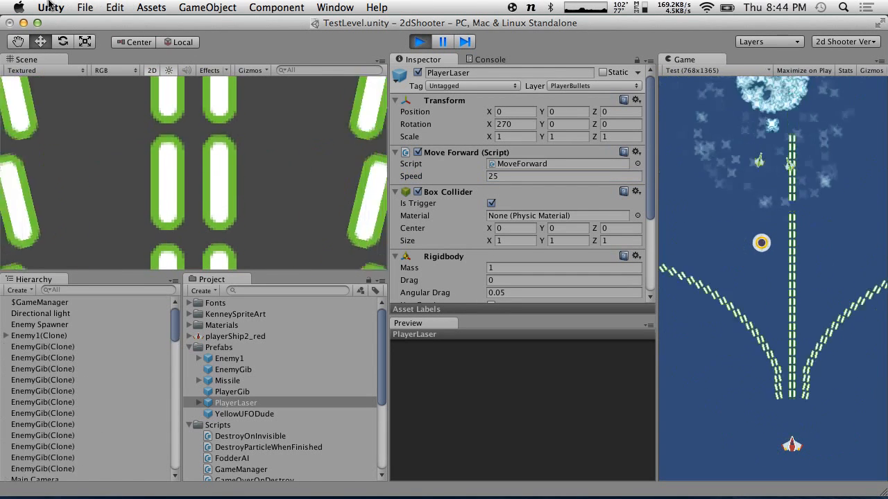
{"action": "key", "text": "super+p"}
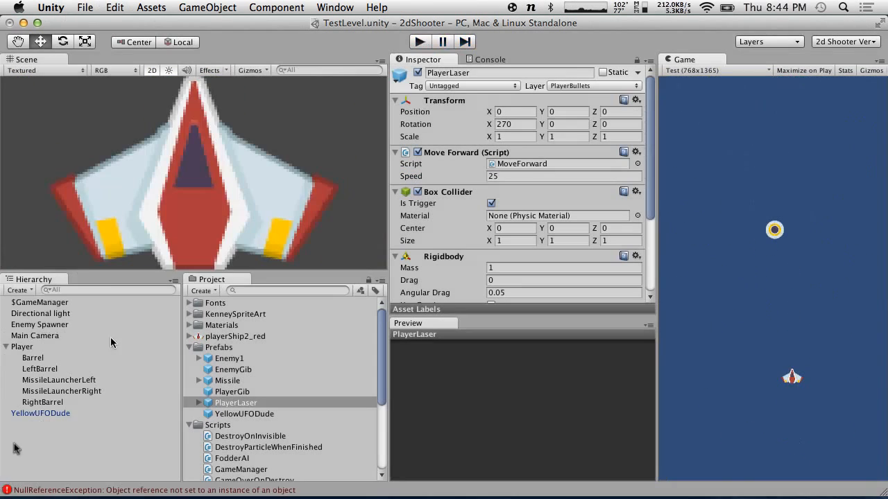
Set Rotation to 45 on RightBarrel and -45 on LeftBarrel in their Rotate Back And Forth 2d scripts, and play-test the pattern.
{"action": "left_click", "coordinate": [52, 402]}
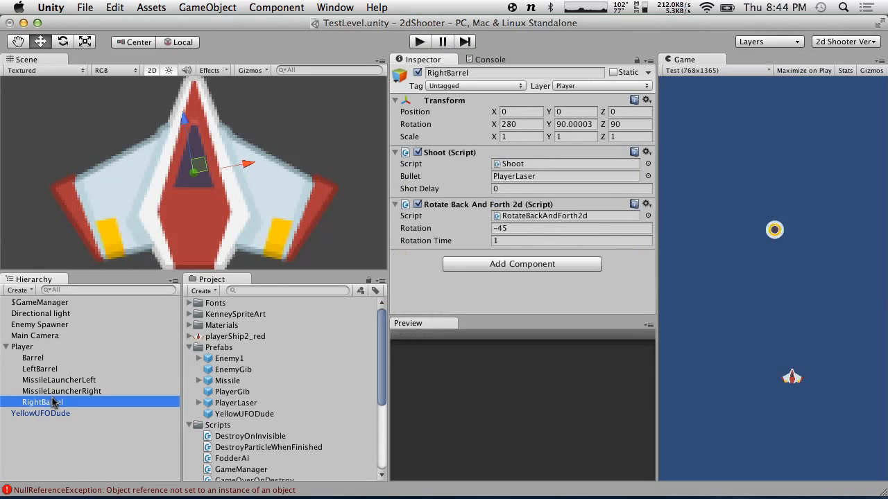
{"action": "left_click", "coordinate": [501, 228]}
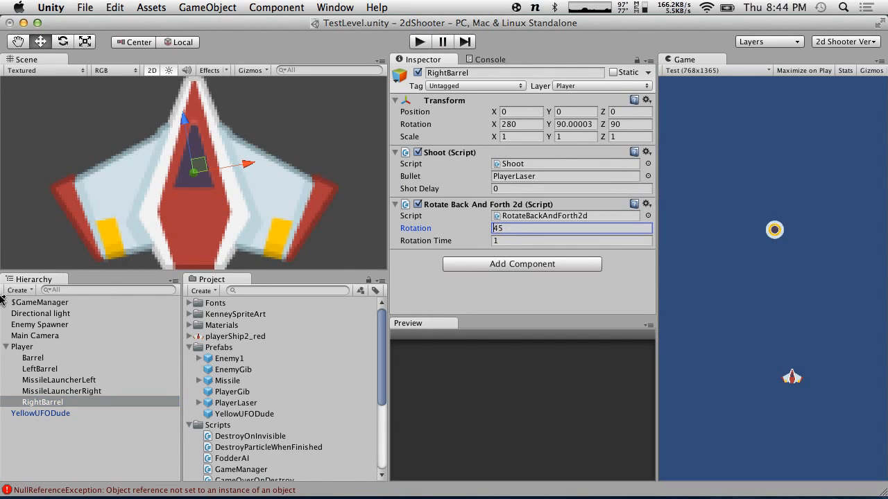
{"action": "left_click", "coordinate": [41, 369]}
{"action": "left_click", "coordinate": [524, 231]}
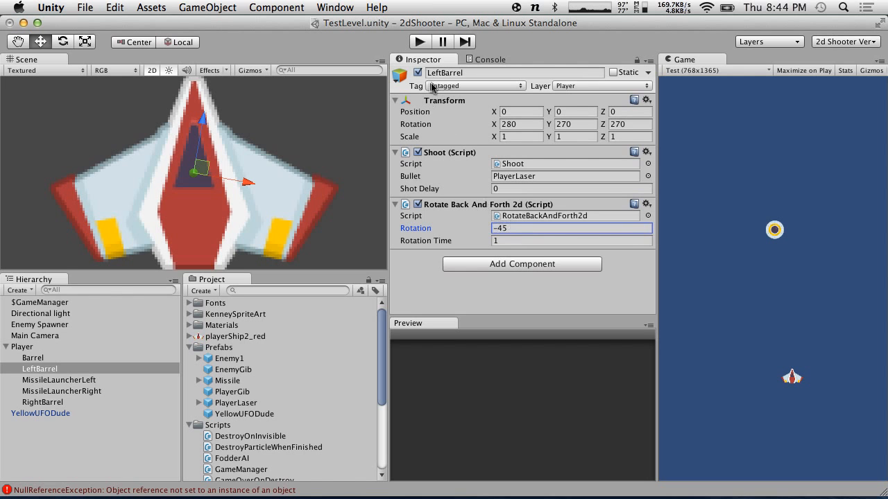
{"action": "left_click", "coordinate": [419, 42]}
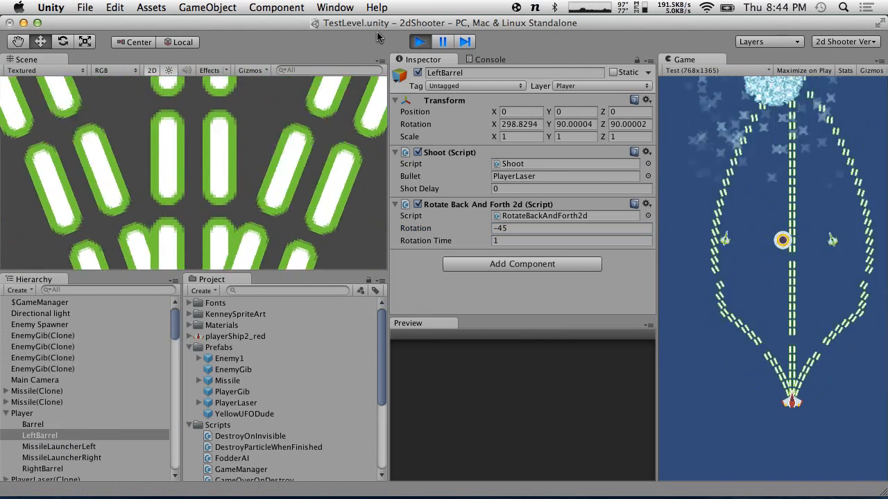
{"action": "left_click", "coordinate": [424, 42]}
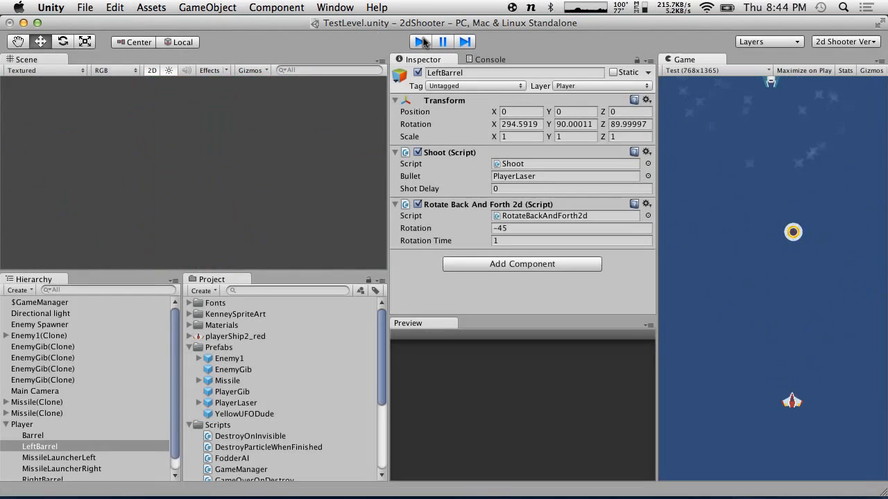
Narrow the sweep of LeftBarrel and RightBarrel, setting RightBarrel's Rotation to 25, and play-test the game.
{"action": "left_click", "coordinate": [508, 229]}
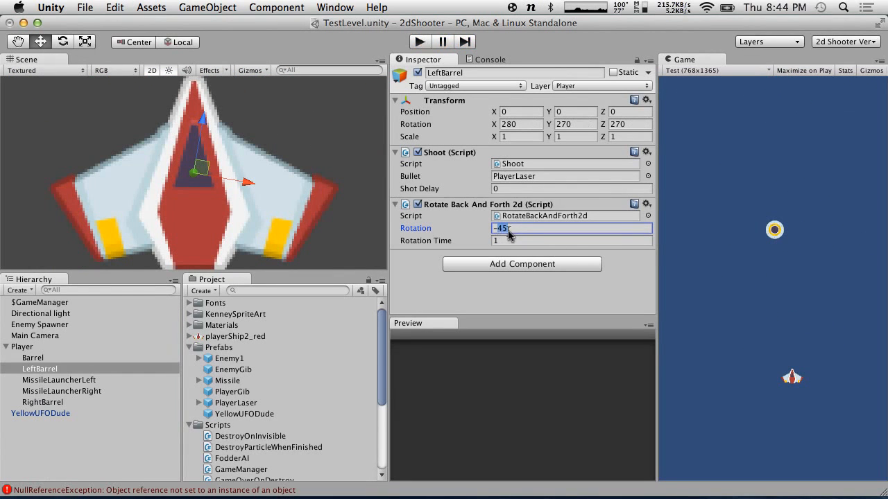
{"action": "left_click", "coordinate": [55, 402]}
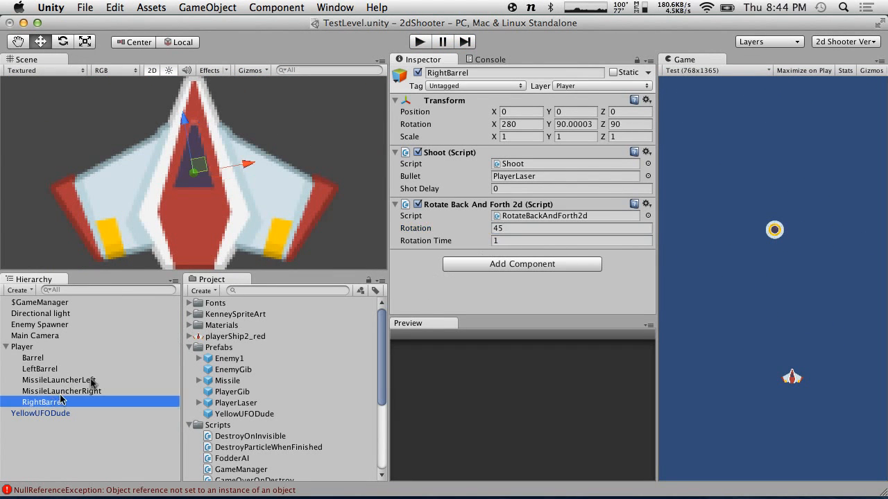
{"action": "left_click", "coordinate": [508, 228]}
{"action": "type", "text": "25"}
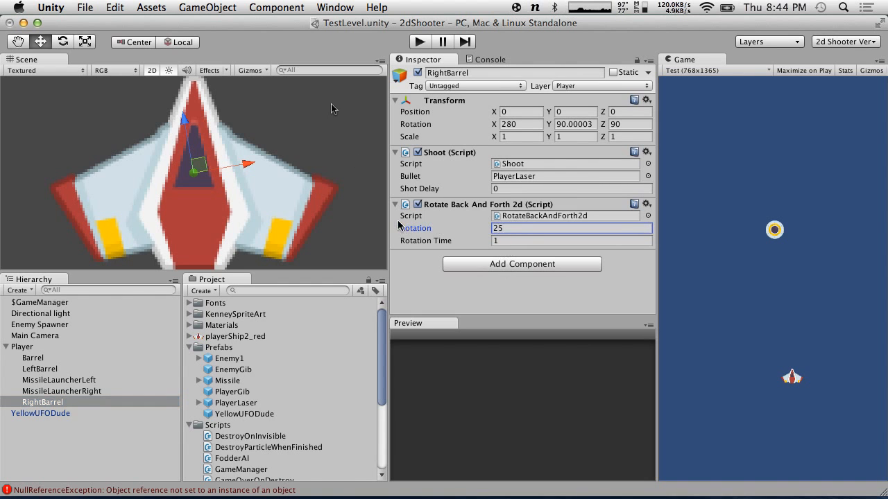
{"action": "left_click", "coordinate": [418, 42]}
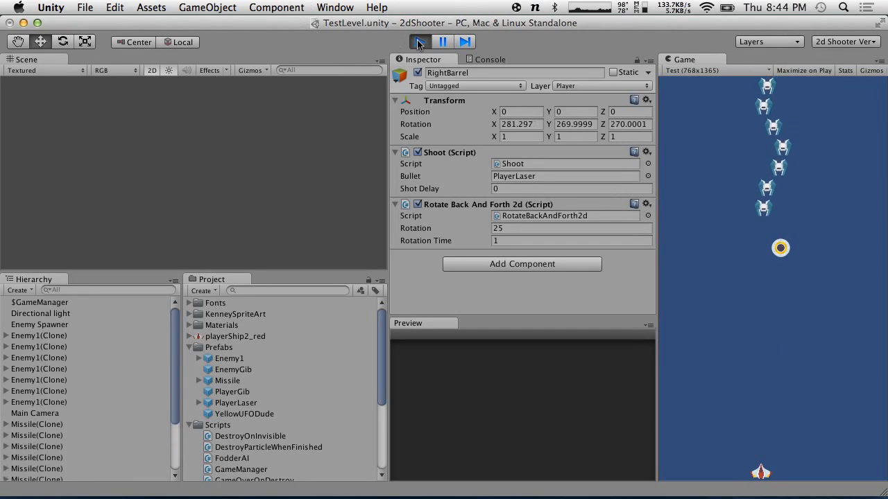
{"action": "left_click", "coordinate": [419, 43]}
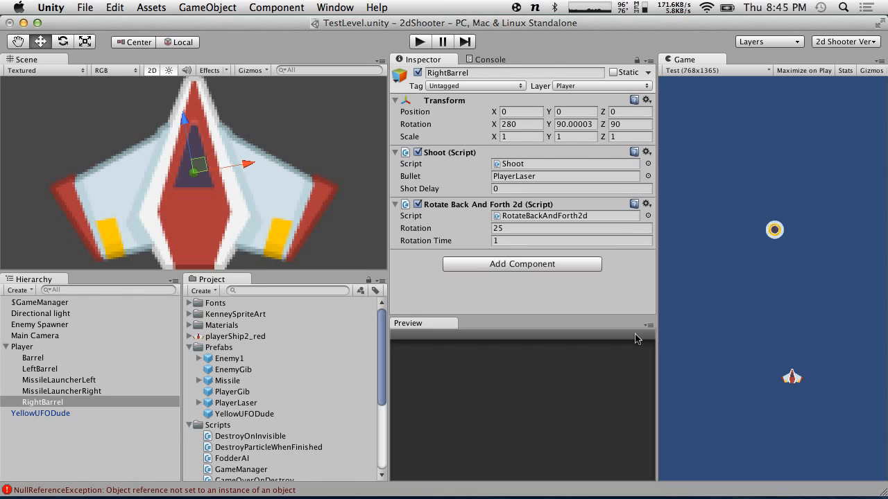
Inspect the NullReferenceException in the console and the Player object it refers to.
{"action": "left_click", "coordinate": [62, 490]}
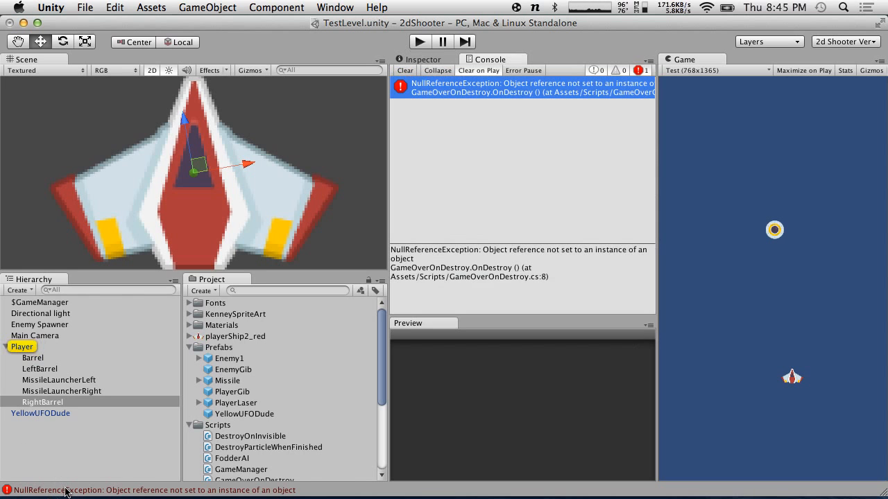
{"action": "left_click", "coordinate": [33, 347]}
Switch to Chrome and open opengameart.org in a new tab.
{"action": "key", "text": "ctrl+Right"}
{"action": "key", "text": "ctrl+Right"}
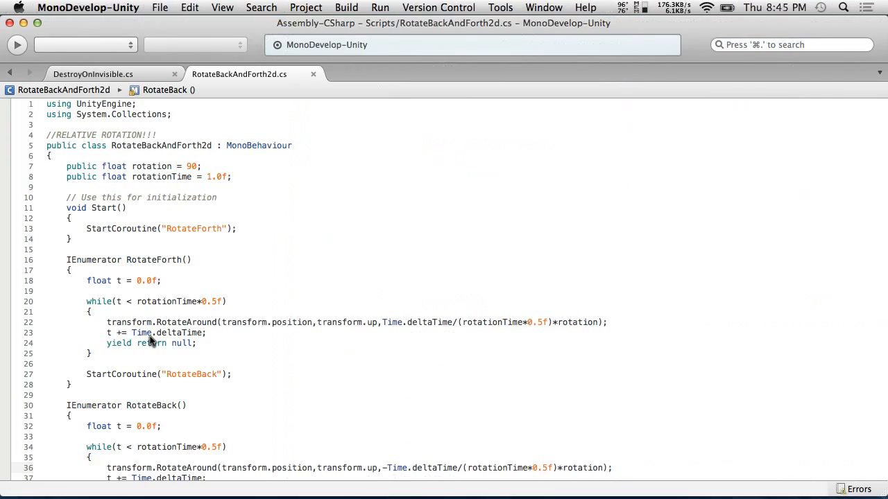
{"action": "left_click", "coordinate": [203, 32]}
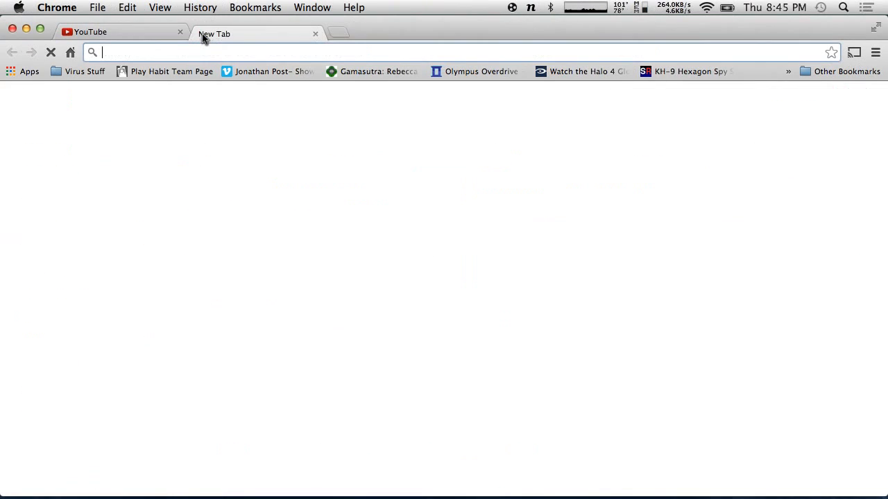
{"action": "type", "text": "openga"}
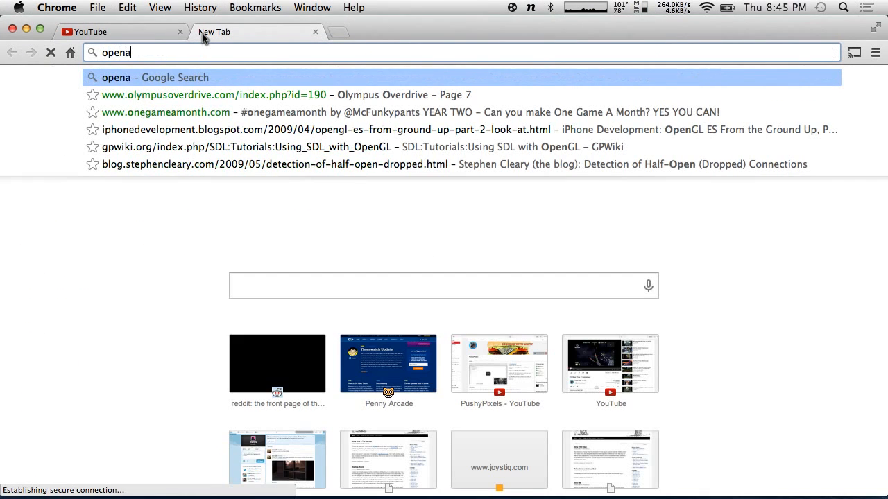
{"action": "type", "text": "meart.or"}
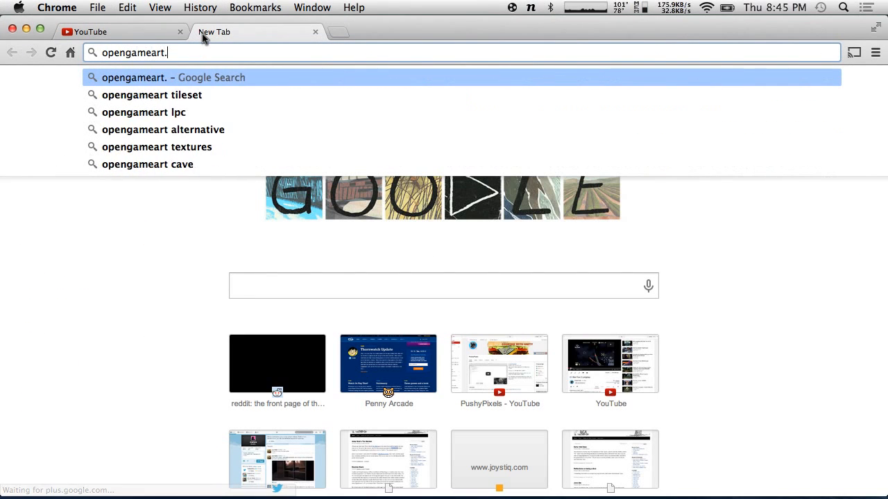
{"action": "type", "text": "g"}
{"action": "key", "text": "Return"}
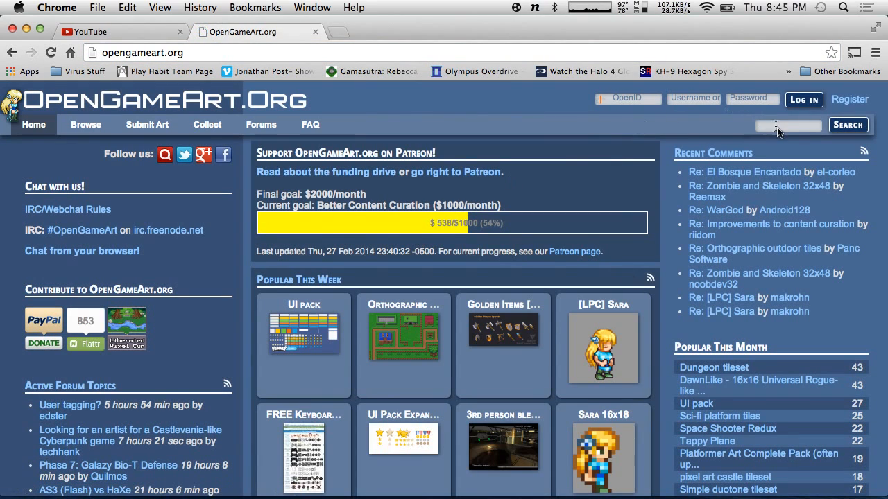
Look over the OpenGameArt home page and search the site for "space".
{"action": "scroll", "coordinate": [265, 319], "scroll_direction": "down", "scroll_amount": 15}
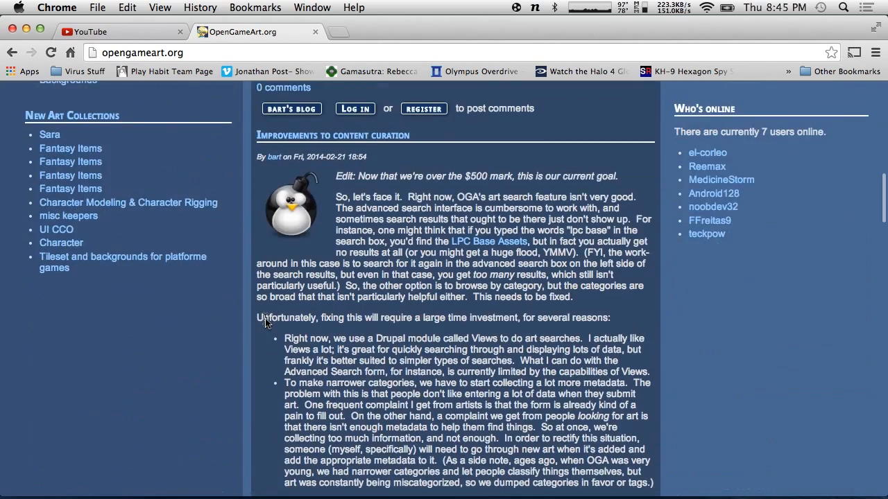
{"action": "scroll", "coordinate": [265, 318], "scroll_direction": "up", "scroll_amount": 20}
{"action": "type", "text": "space"}
{"action": "key", "text": "Return"}
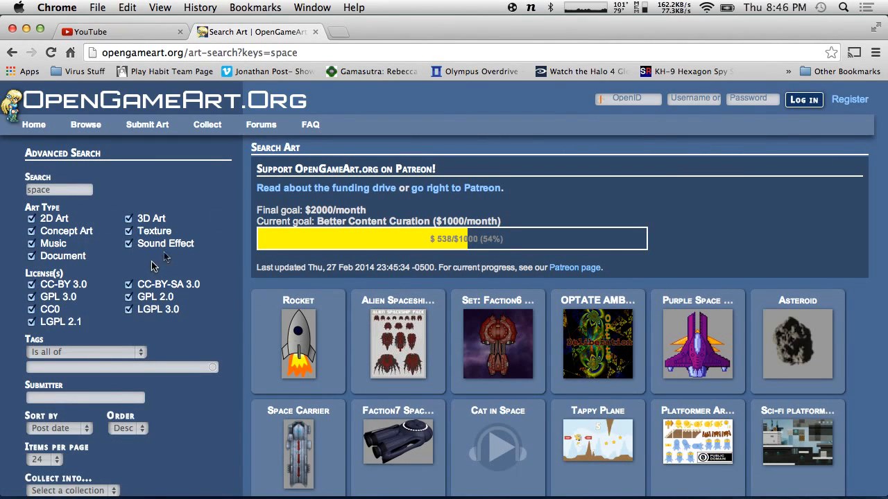
Refine the art search to "space tile".
{"action": "left_click", "coordinate": [12, 52]}
{"action": "left_click", "coordinate": [31, 52]}
{"action": "left_click", "coordinate": [65, 189]}
{"action": "type", "text": "tile"}
{"action": "key", "text": "Return"}
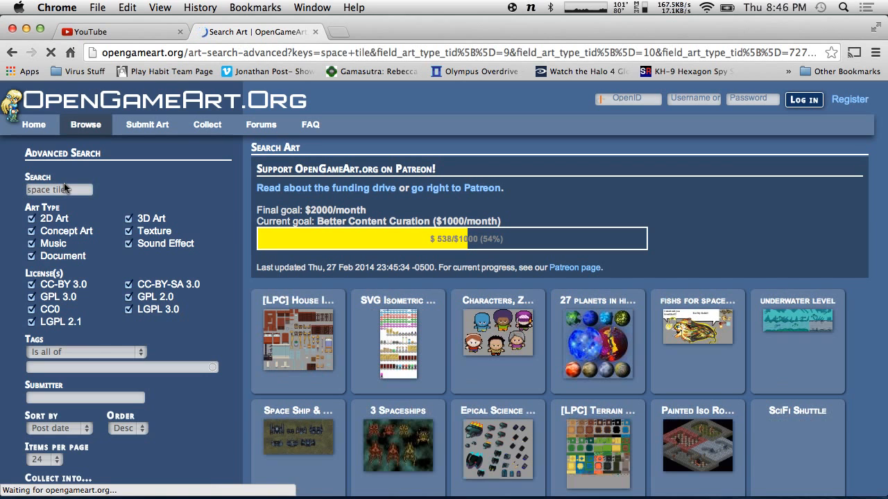
Look through the space tile search results for suitable level art and request the second results page.
{"action": "scroll", "coordinate": [460, 380], "scroll_direction": "down", "scroll_amount": 3}
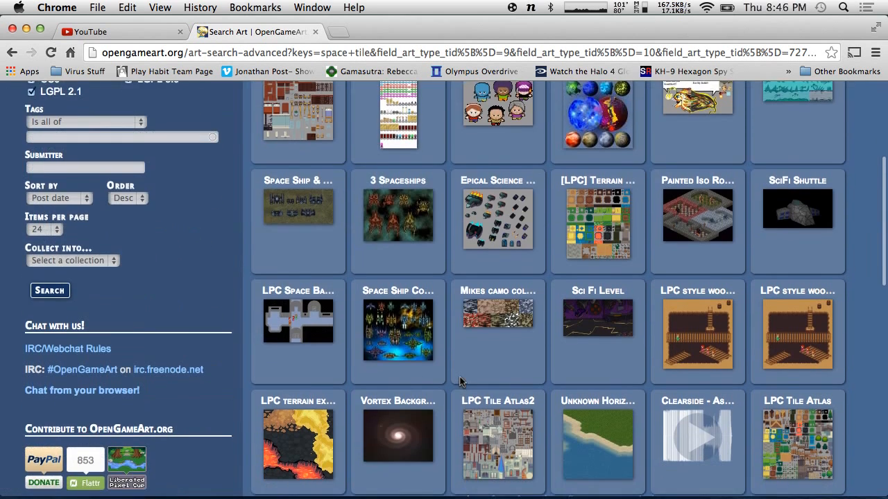
{"action": "scroll", "coordinate": [460, 380], "scroll_direction": "down", "scroll_amount": 3}
{"action": "scroll", "coordinate": [459, 380], "scroll_direction": "up", "scroll_amount": 1}
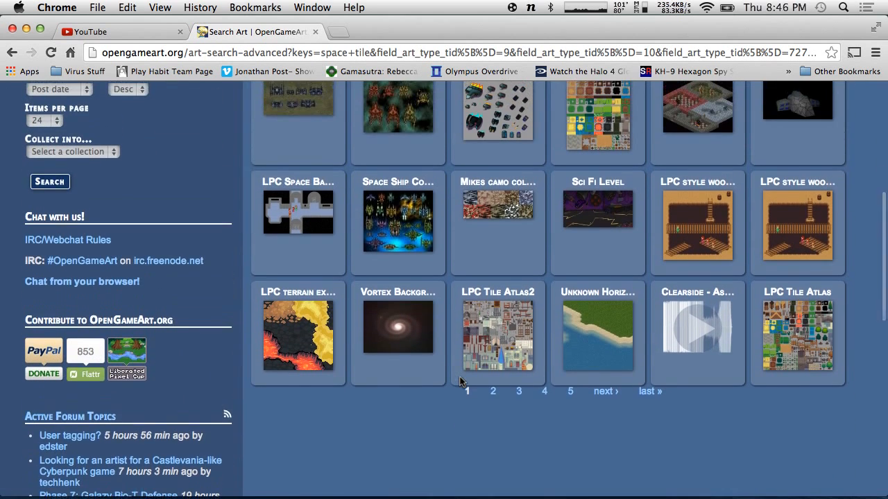
{"action": "scroll", "coordinate": [460, 380], "scroll_direction": "up", "scroll_amount": 3}
{"action": "scroll", "coordinate": [459, 380], "scroll_direction": "up", "scroll_amount": 3}
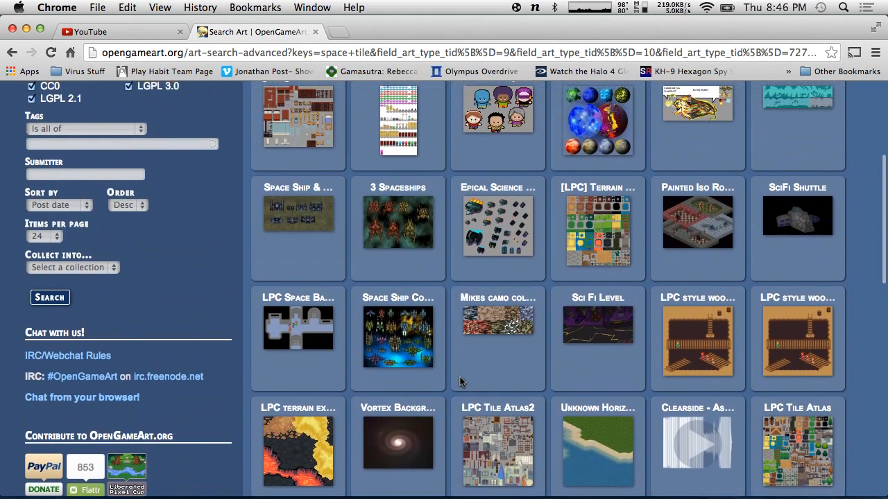
{"action": "scroll", "coordinate": [459, 380], "scroll_direction": "up", "scroll_amount": 1}
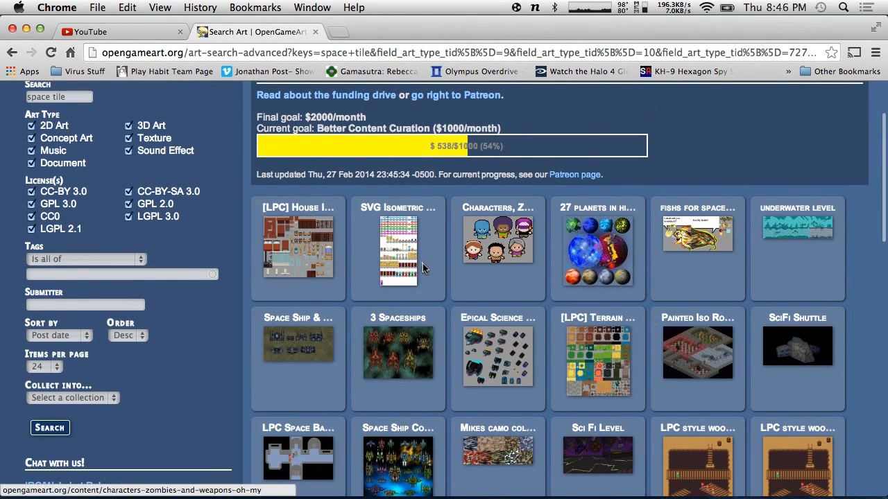
{"action": "scroll", "coordinate": [309, 280], "scroll_direction": "down", "scroll_amount": 20}
{"action": "scroll", "coordinate": [310, 279], "scroll_direction": "up", "scroll_amount": 5}
{"action": "scroll", "coordinate": [309, 284], "scroll_direction": "up", "scroll_amount": 10}
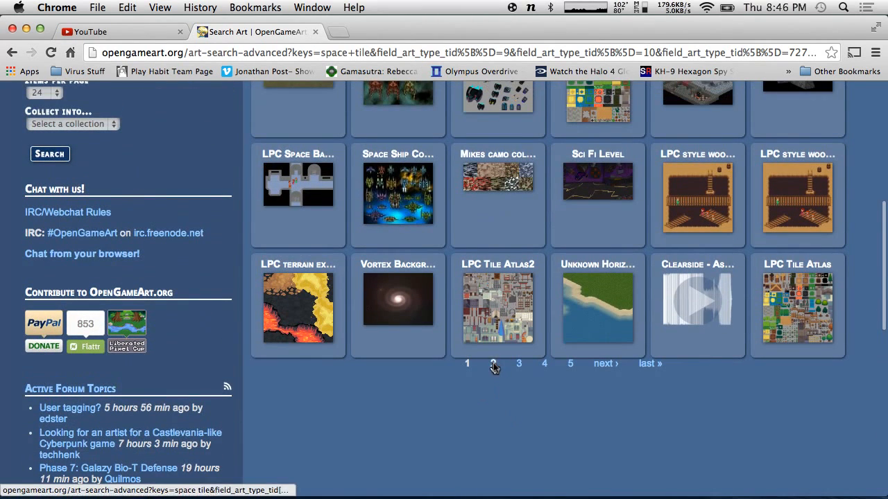
{"action": "left_click", "coordinate": [494, 365]}
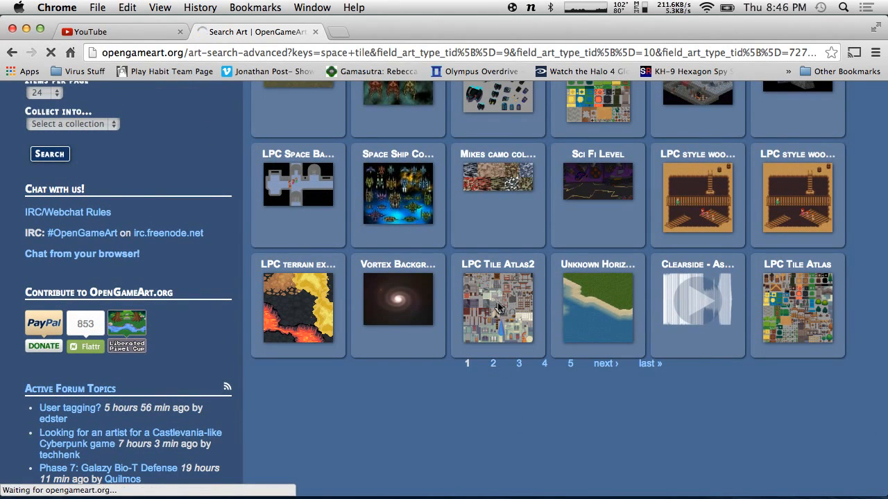
Open the LPC Tile Atlas2 page and examine the enlarged preview of its buildings atlas.
{"action": "left_click", "coordinate": [498, 307]}
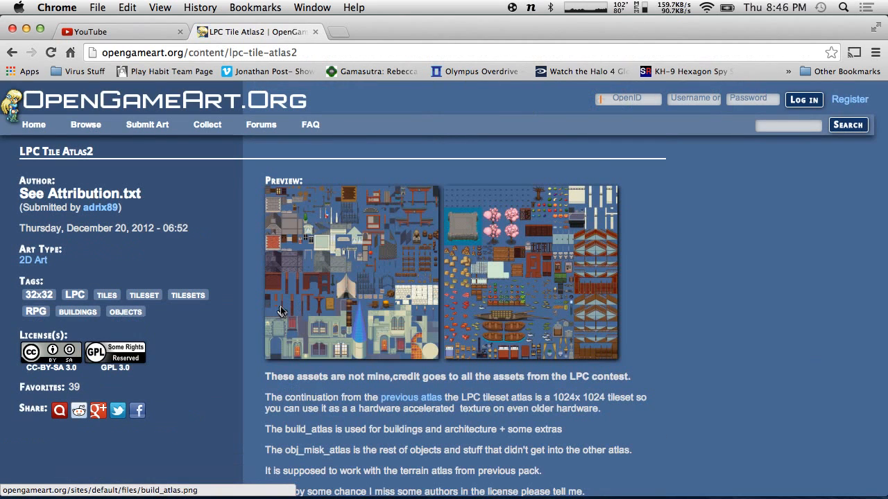
{"action": "scroll", "coordinate": [301, 321], "scroll_direction": "down", "scroll_amount": 3}
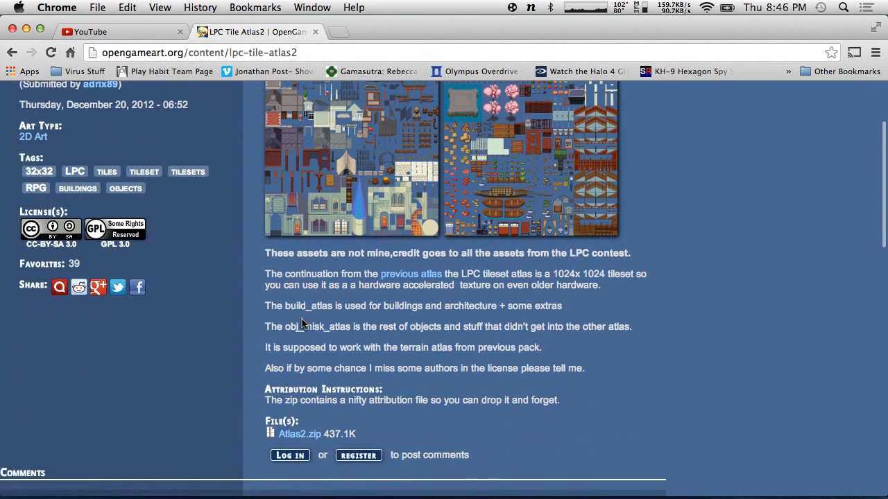
{"action": "scroll", "coordinate": [302, 319], "scroll_direction": "up", "scroll_amount": 2}
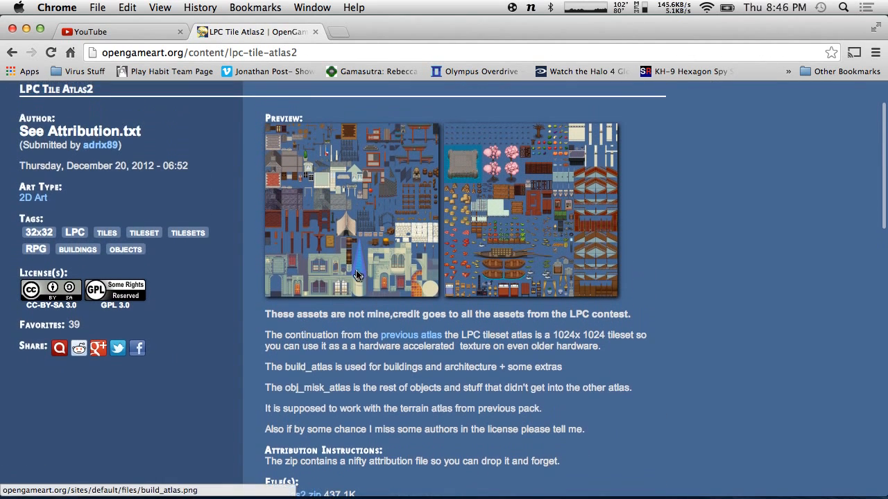
{"action": "left_click", "coordinate": [357, 276]}
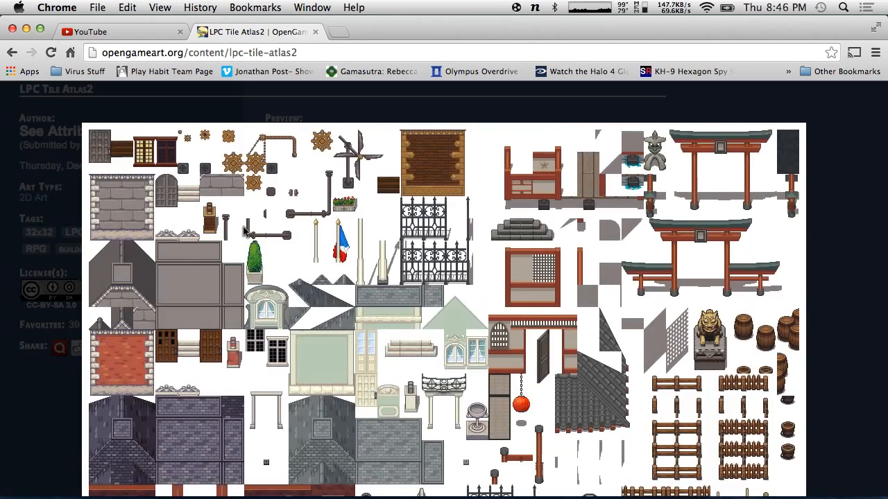
{"action": "scroll", "coordinate": [243, 231], "scroll_direction": "down", "scroll_amount": 2}
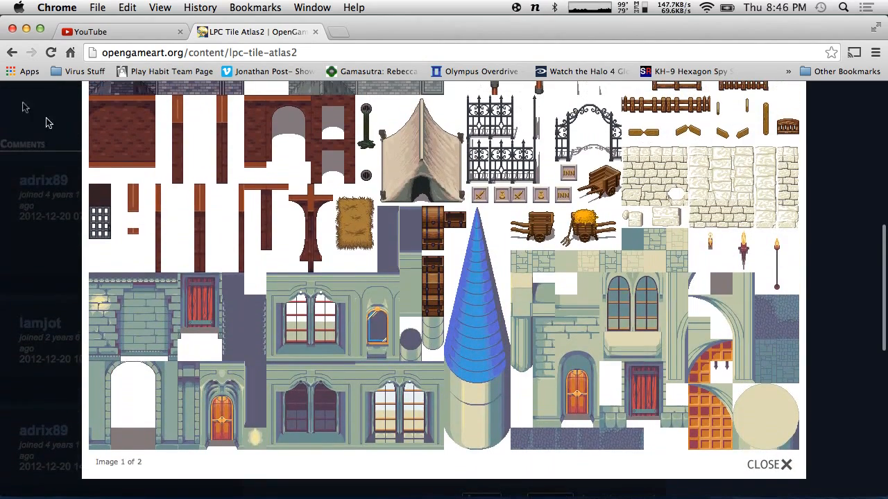
Return from the LPC Tile Atlas2 page to the space tile results and glance over the second results page.
{"action": "left_click", "coordinate": [12, 53]}
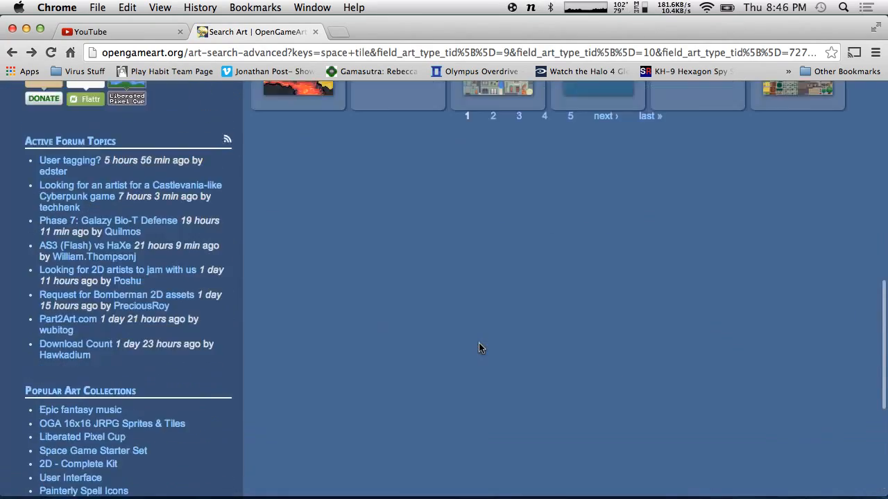
{"action": "left_click", "coordinate": [493, 275]}
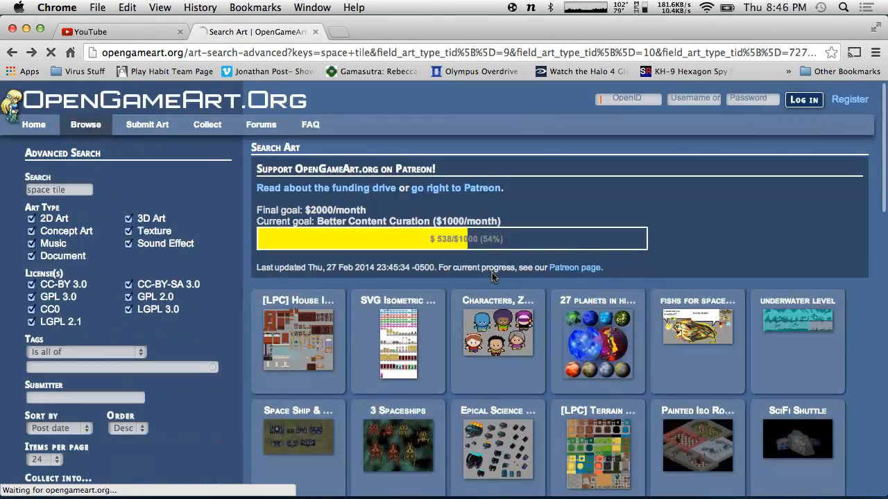
{"action": "scroll", "coordinate": [533, 355], "scroll_direction": "down", "scroll_amount": 3}
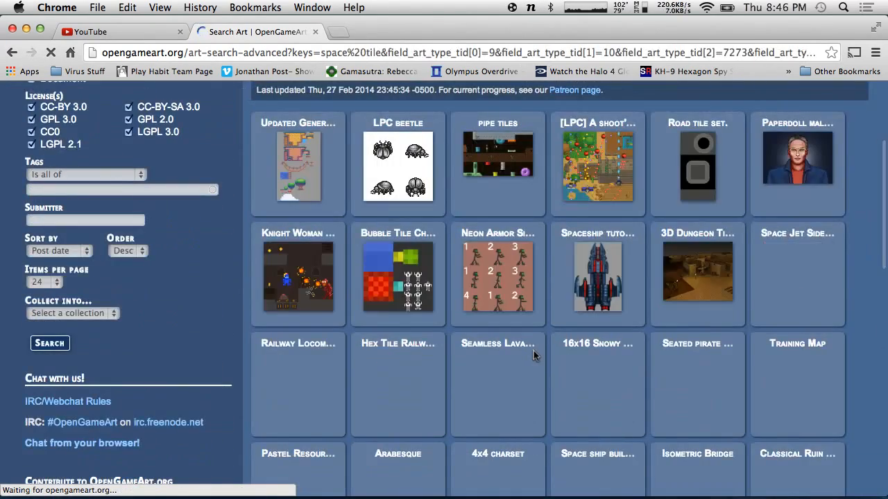
{"action": "scroll", "coordinate": [533, 355], "scroll_direction": "down", "scroll_amount": 5}
{"action": "left_click", "coordinate": [12, 52]}
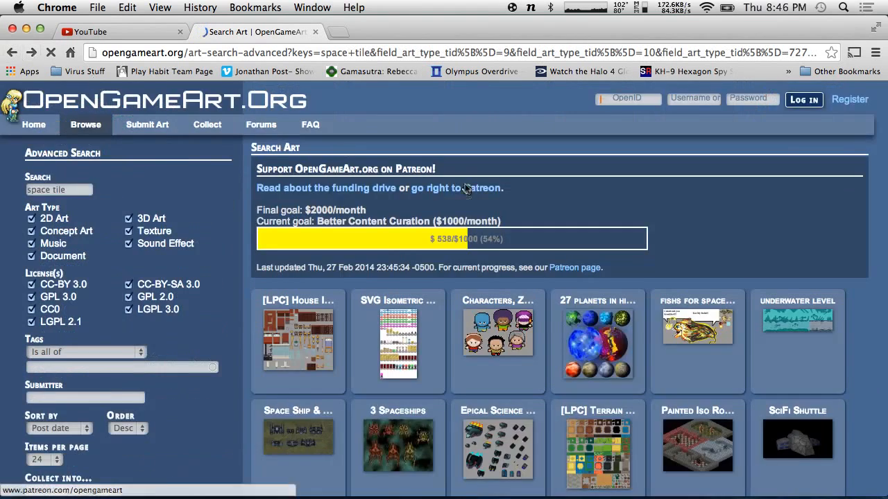
Open the Unknown Horizons tileset page, view its enlarged sand tile preview, and return to the search results.
{"action": "left_click", "coordinate": [616, 317]}
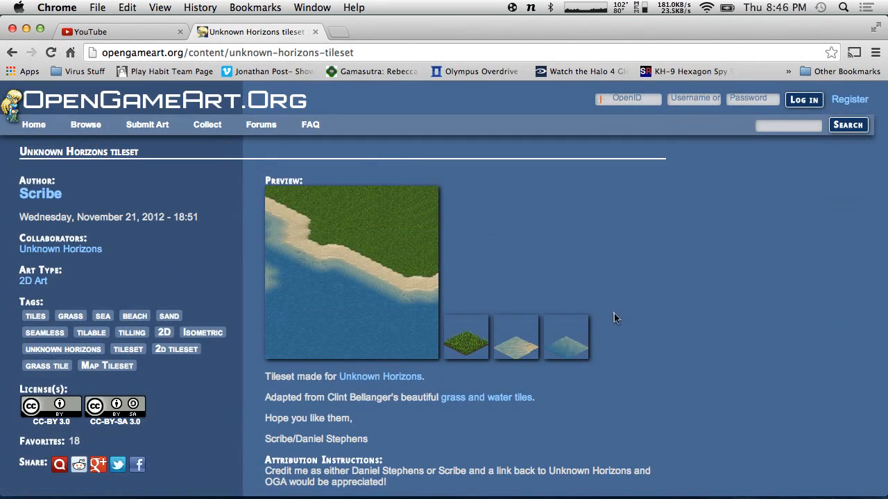
{"action": "left_click", "coordinate": [506, 332]}
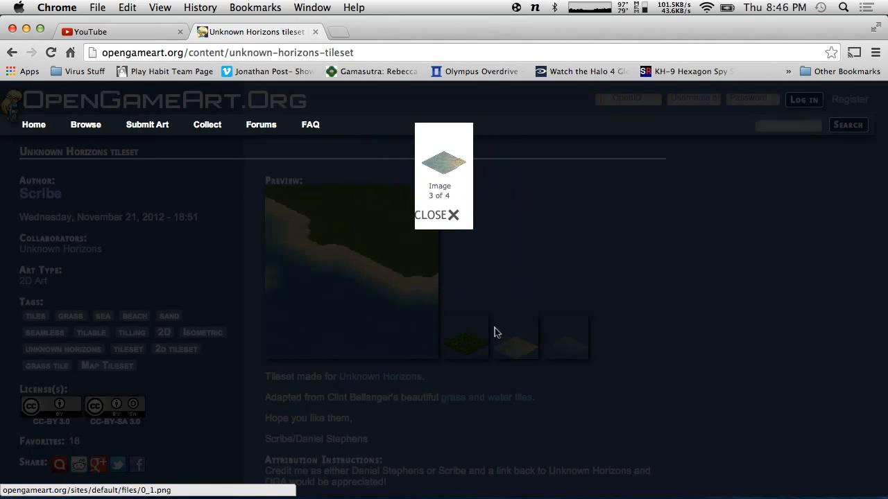
{"action": "left_click", "coordinate": [476, 332]}
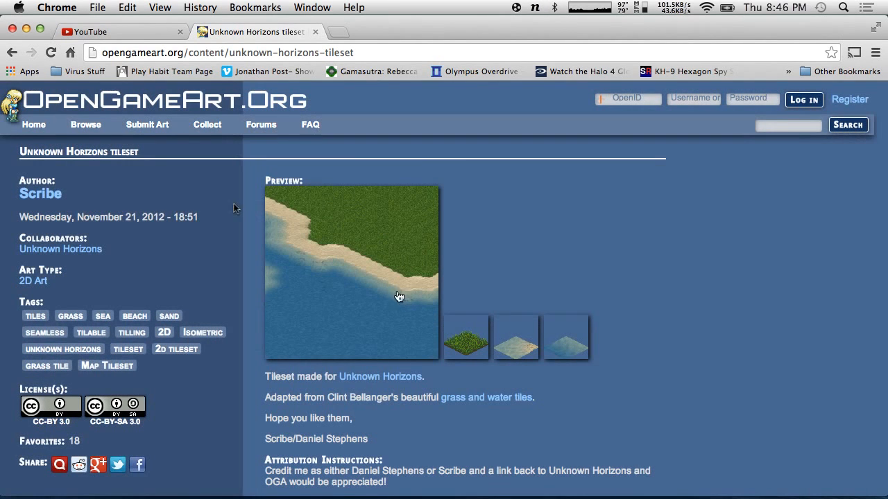
{"action": "left_click", "coordinate": [12, 53]}
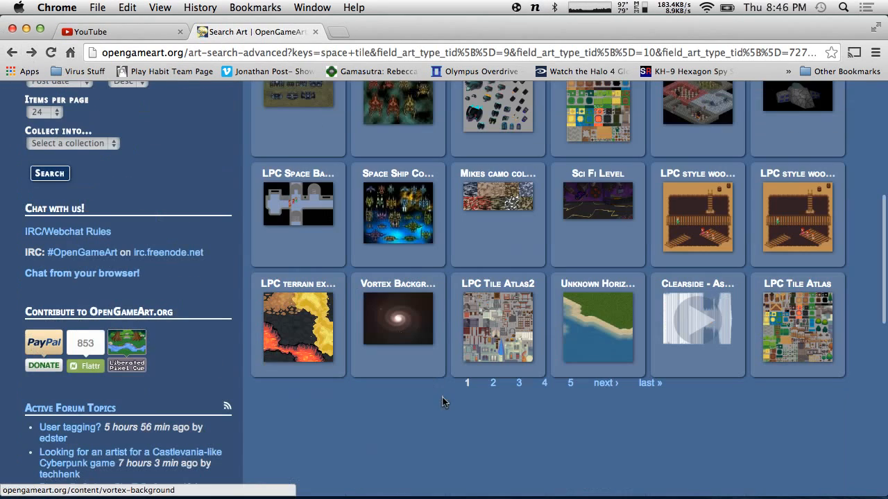
Look through the second page of space tile results for usable level art.
{"action": "left_click", "coordinate": [493, 383]}
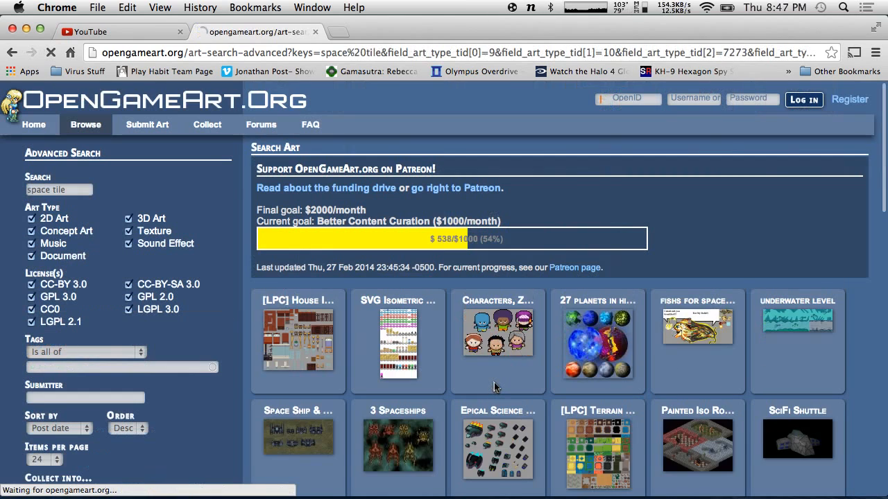
{"action": "scroll", "coordinate": [490, 346], "scroll_direction": "down", "scroll_amount": 3}
{"action": "scroll", "coordinate": [490, 351], "scroll_direction": "down", "scroll_amount": 5}
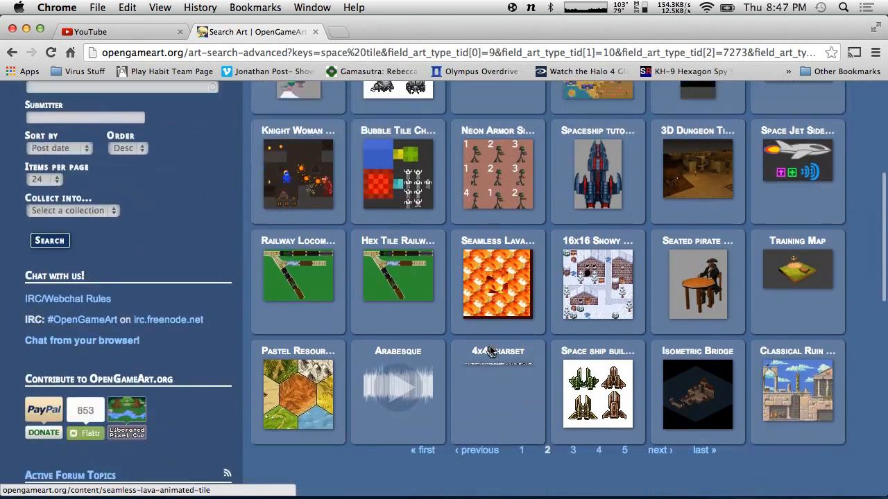
{"action": "scroll", "coordinate": [490, 350], "scroll_direction": "up", "scroll_amount": 3}
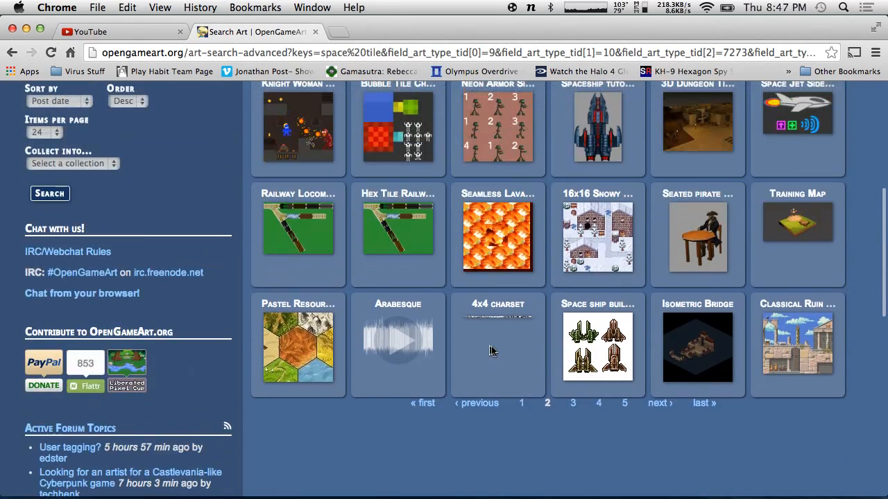
Look through the third page of space tile results for usable level art.
{"action": "left_click", "coordinate": [572, 403]}
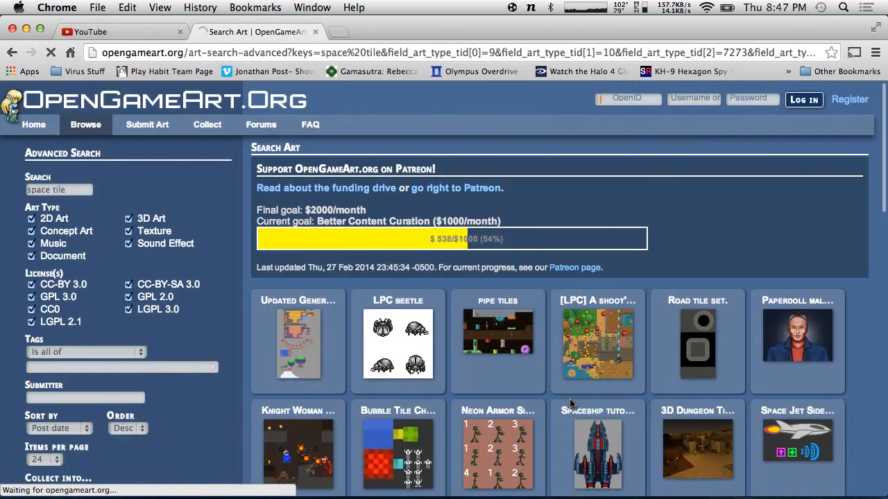
{"action": "scroll", "coordinate": [572, 403], "scroll_direction": "down", "scroll_amount": 3}
{"action": "scroll", "coordinate": [572, 405], "scroll_direction": "down", "scroll_amount": 3}
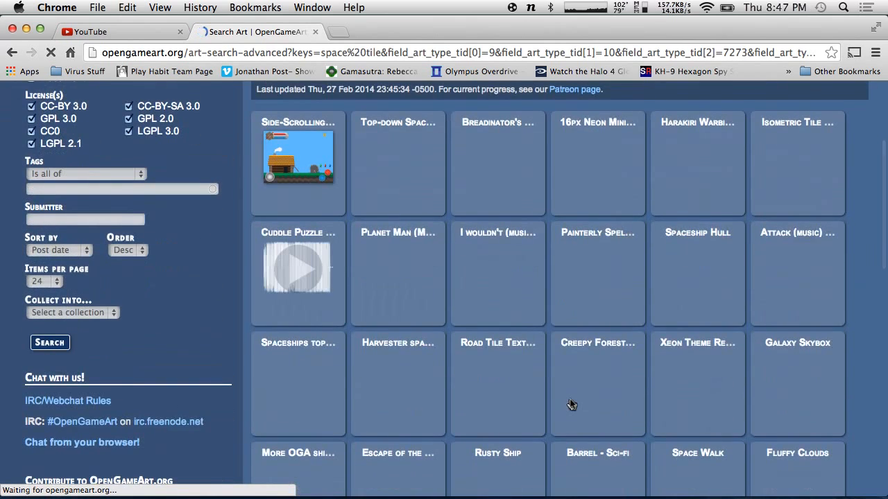
{"action": "scroll", "coordinate": [570, 404], "scroll_direction": "down", "scroll_amount": 3}
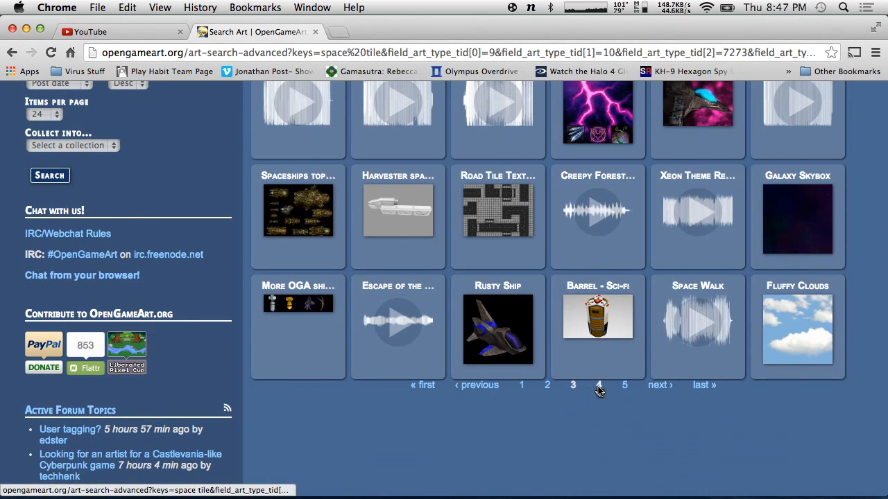
Examine the fourth page of space tile results, from the ground textures down to the grey wall tiles.
{"action": "left_click", "coordinate": [597, 387]}
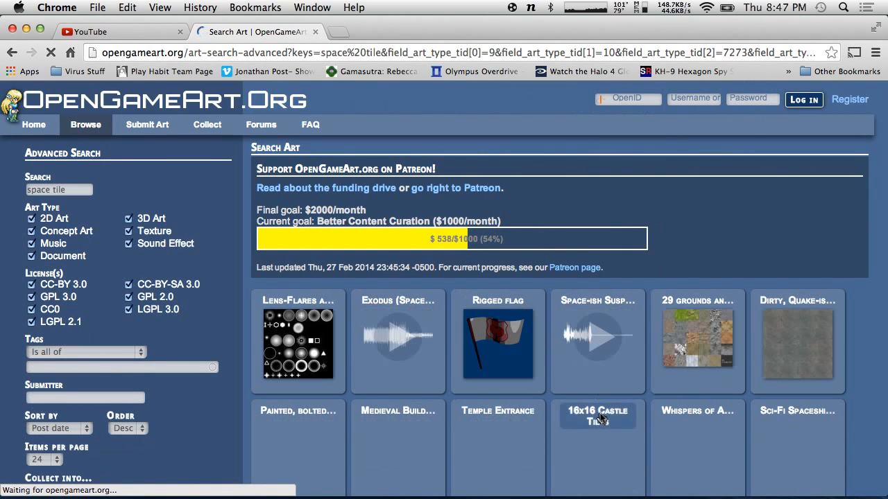
{"action": "scroll", "coordinate": [426, 304], "scroll_direction": "down", "scroll_amount": 2}
{"action": "scroll", "coordinate": [426, 304], "scroll_direction": "up", "scroll_amount": 1}
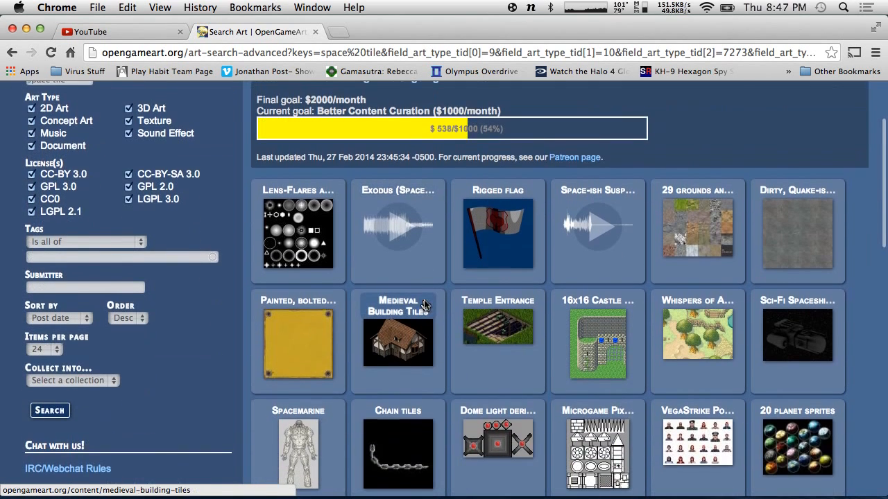
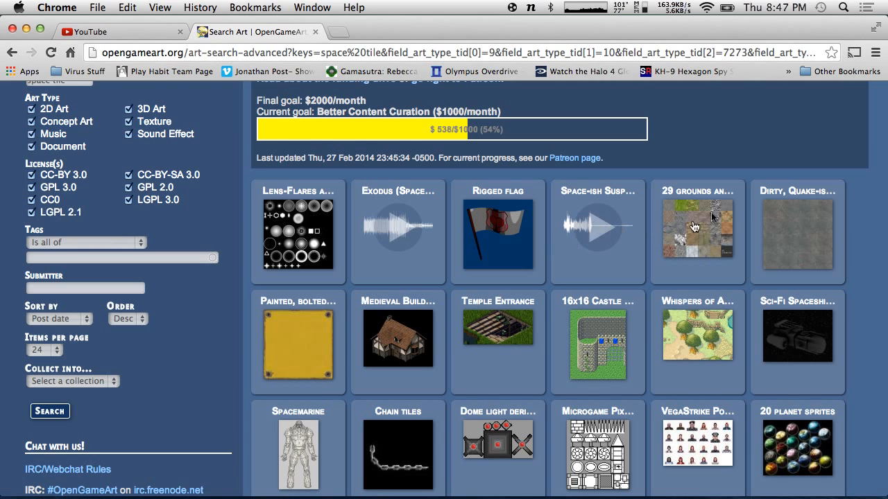
{"action": "scroll", "coordinate": [742, 199], "scroll_direction": "down", "scroll_amount": 10}
{"action": "scroll", "coordinate": [742, 199], "scroll_direction": "up", "scroll_amount": 11}
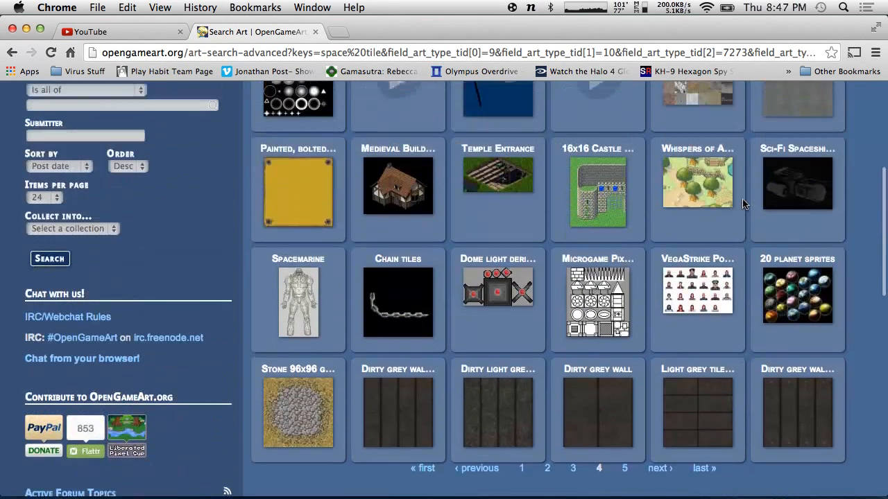
{"action": "scroll", "coordinate": [742, 199], "scroll_direction": "down", "scroll_amount": 10}
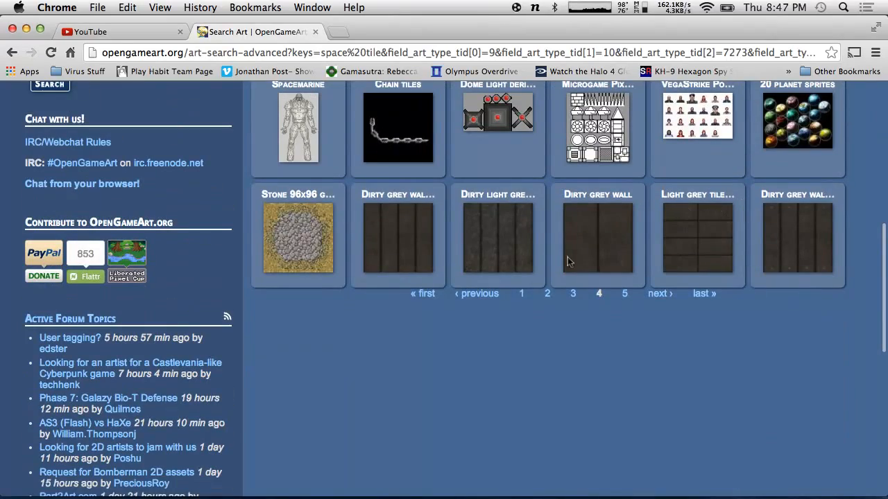
Look over the wall and stone tiles on the fifth page of space tile results.
{"action": "left_click", "coordinate": [624, 293]}
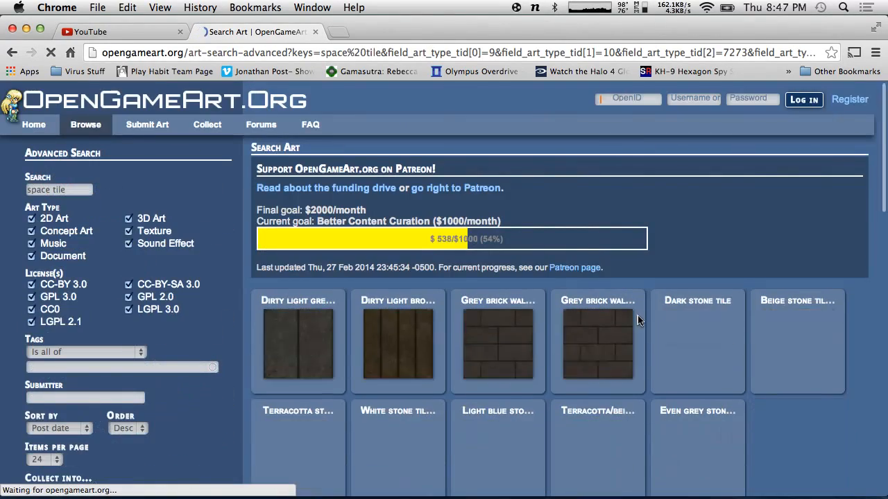
{"action": "scroll", "coordinate": [638, 319], "scroll_direction": "down", "scroll_amount": 3}
{"action": "scroll", "coordinate": [638, 319], "scroll_direction": "up", "scroll_amount": 2}
{"action": "scroll", "coordinate": [638, 319], "scroll_direction": "up", "scroll_amount": 2}
Switch to Unity, look over the project's asset folders, and expand the KenneySpriteArt folder.
{"action": "key", "text": "ctrl+Left"}
{"action": "key", "text": "ctrl+Left"}
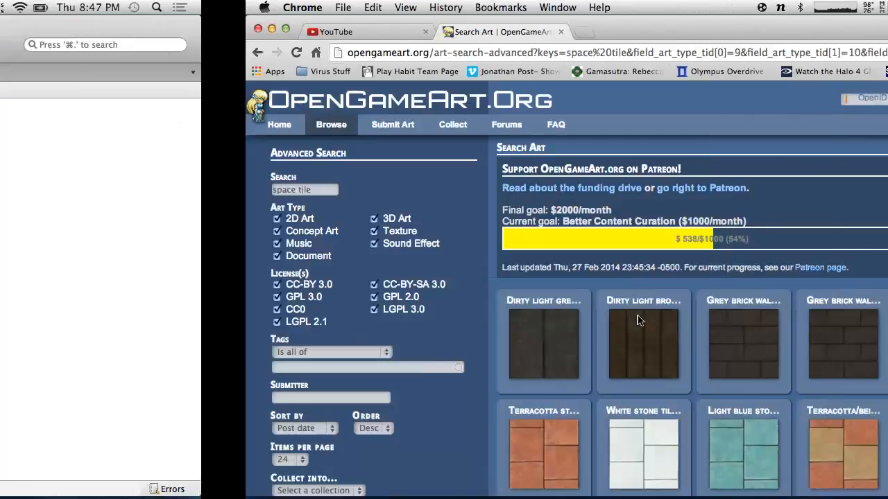
{"action": "scroll", "coordinate": [253, 424], "scroll_direction": "down", "scroll_amount": 5}
{"action": "scroll", "coordinate": [254, 424], "scroll_direction": "up", "scroll_amount": 5}
{"action": "scroll", "coordinate": [253, 424], "scroll_direction": "down", "scroll_amount": 2}
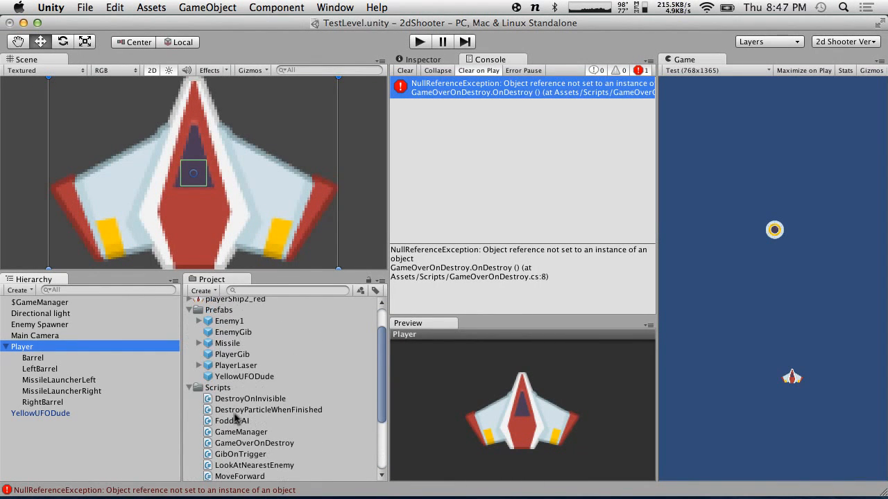
{"action": "scroll", "coordinate": [223, 359], "scroll_direction": "up", "scroll_amount": 2}
{"action": "left_click", "coordinate": [189, 326]}
{"action": "left_click", "coordinate": [188, 326]}
{"action": "left_click", "coordinate": [190, 348]}
{"action": "left_click", "coordinate": [190, 347]}
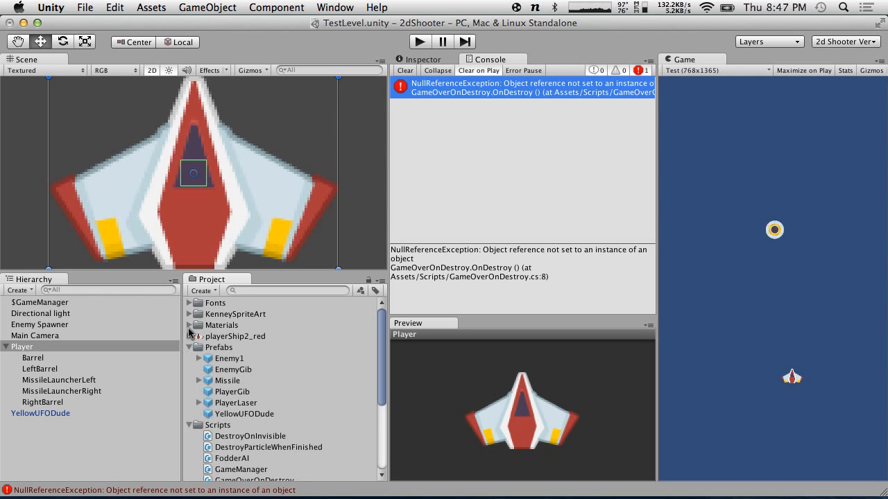
{"action": "left_click", "coordinate": [189, 315]}
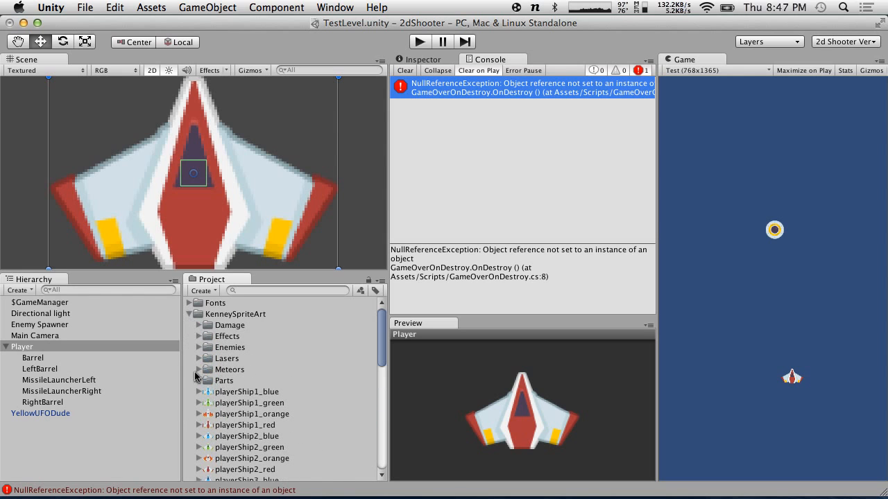
Inspect the contents of the Damage, Effects, Enemies, Lasers and Meteors subfolders of KenneySpriteArt.
{"action": "left_click", "coordinate": [198, 372]}
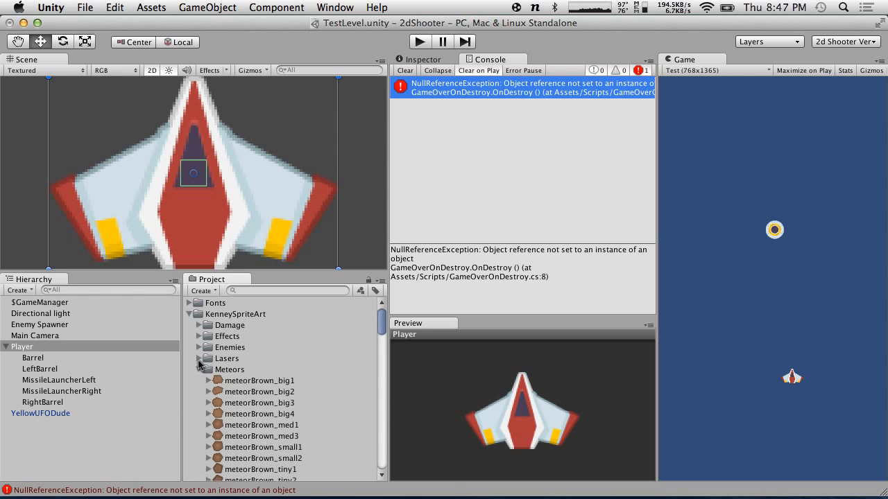
{"action": "left_click", "coordinate": [198, 358]}
{"action": "left_click", "coordinate": [198, 346]}
{"action": "left_click", "coordinate": [199, 325]}
{"action": "left_click", "coordinate": [199, 325]}
{"action": "left_click", "coordinate": [199, 336]}
{"action": "left_click", "coordinate": [199, 348]}
{"action": "left_click", "coordinate": [199, 358]}
{"action": "left_click", "coordinate": [199, 369]}
Check the Parts and UI subfolders of KenneySpriteArt for background art and collapse both.
{"action": "scroll", "coordinate": [199, 371], "scroll_direction": "down", "scroll_amount": 10}
{"action": "scroll", "coordinate": [197, 371], "scroll_direction": "down", "scroll_amount": 10}
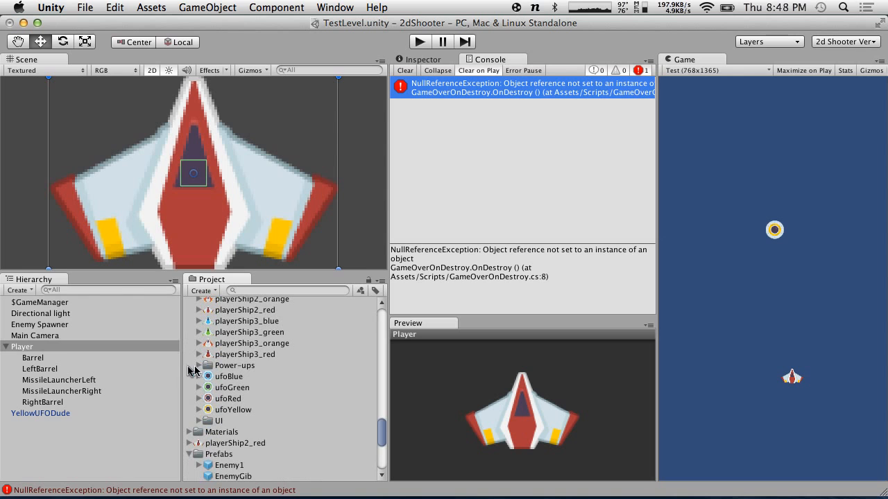
{"action": "left_click", "coordinate": [199, 421]}
{"action": "scroll", "coordinate": [197, 423], "scroll_direction": "up", "scroll_amount": 20}
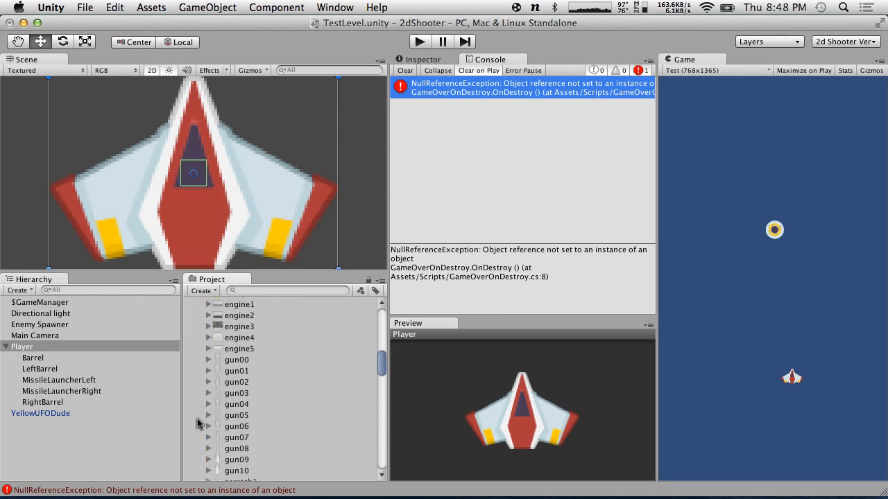
{"action": "left_click", "coordinate": [199, 381]}
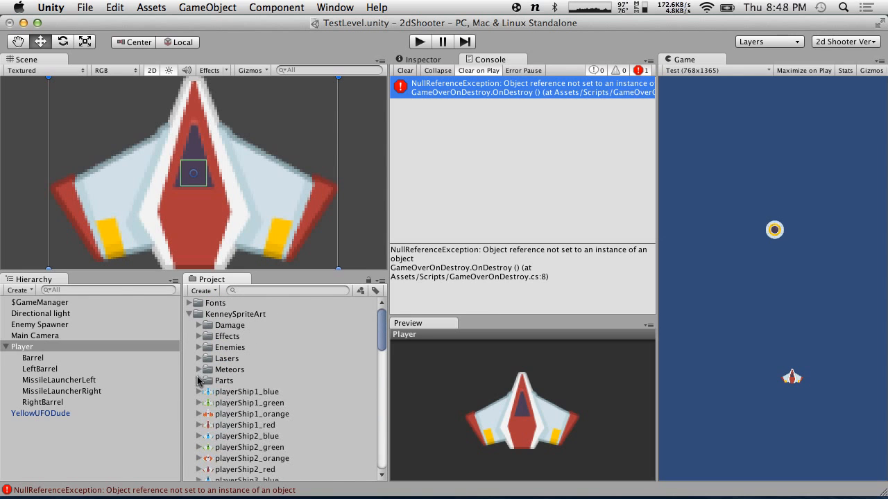
{"action": "scroll", "coordinate": [211, 414], "scroll_direction": "down", "scroll_amount": 10}
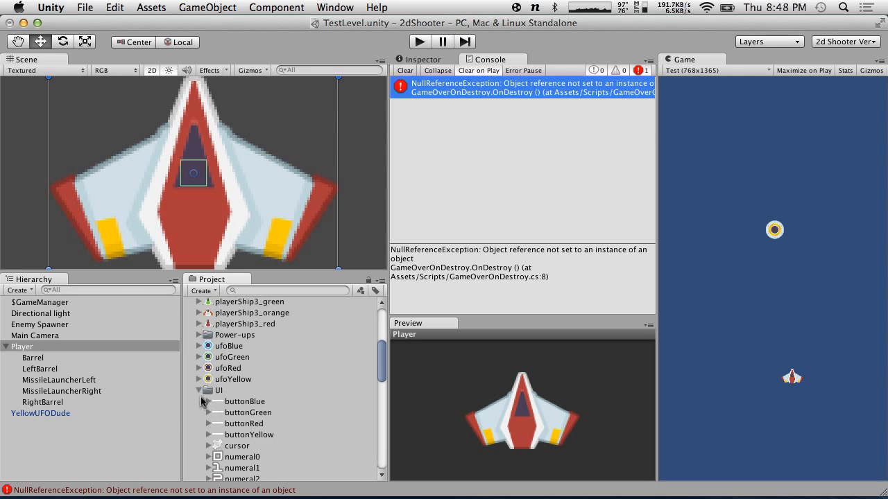
{"action": "left_click", "coordinate": [200, 392]}
{"action": "scroll", "coordinate": [201, 397], "scroll_direction": "up", "scroll_amount": 5}
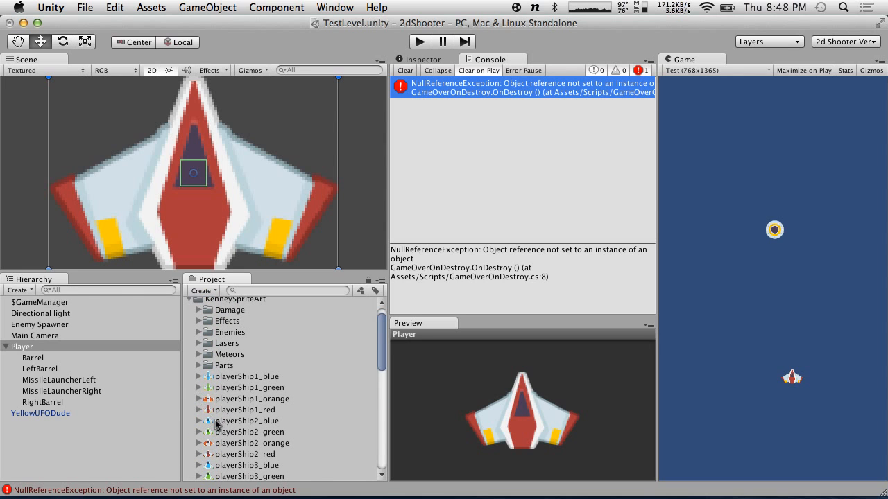
{"action": "scroll", "coordinate": [216, 421], "scroll_direction": "down", "scroll_amount": 10}
Switch to Finder, open the desktop's Public Domain Sprites folder, collapse platformerGraphicsDeluxe_Updated, and select black.png in SpaceShooterRedux's Backgrounds folder.
{"action": "key", "text": "F11"}
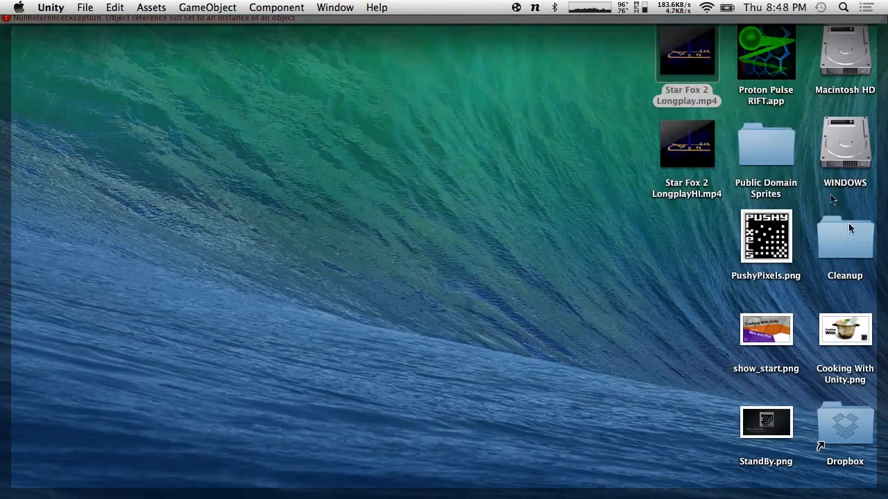
{"action": "double_click", "coordinate": [761, 151]}
{"action": "scroll", "coordinate": [457, 274], "scroll_direction": "up", "scroll_amount": 5}
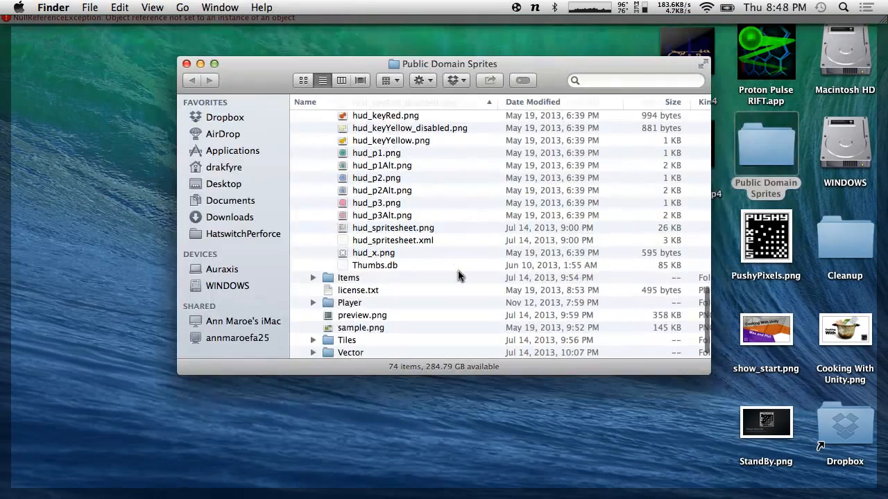
{"action": "scroll", "coordinate": [458, 274], "scroll_direction": "up", "scroll_amount": 10}
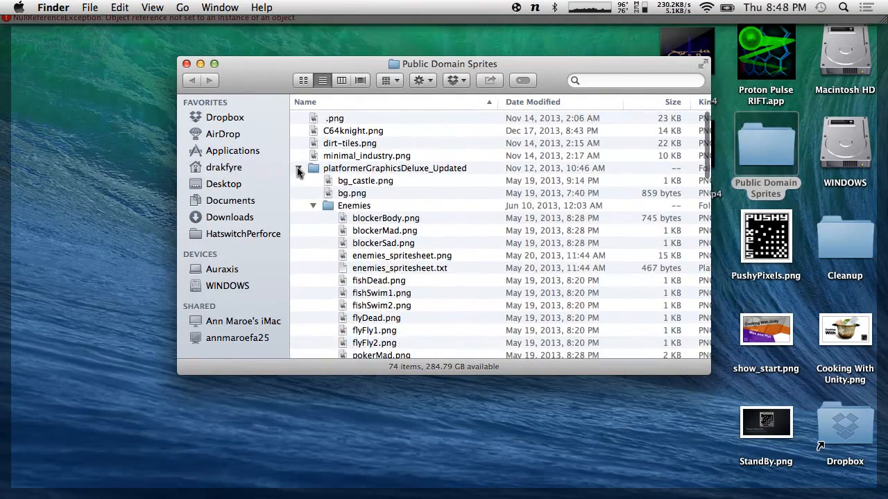
{"action": "left_click", "coordinate": [299, 168]}
{"action": "left_click", "coordinate": [298, 181]}
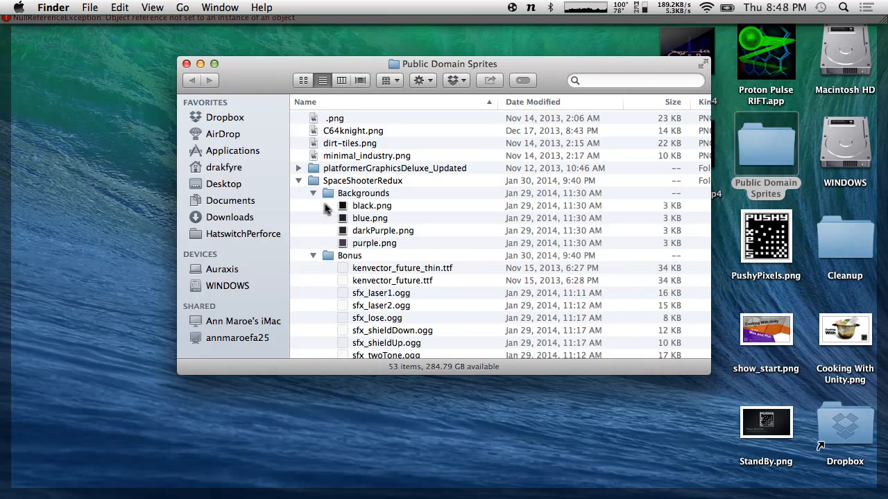
{"action": "left_click", "coordinate": [360, 208]}
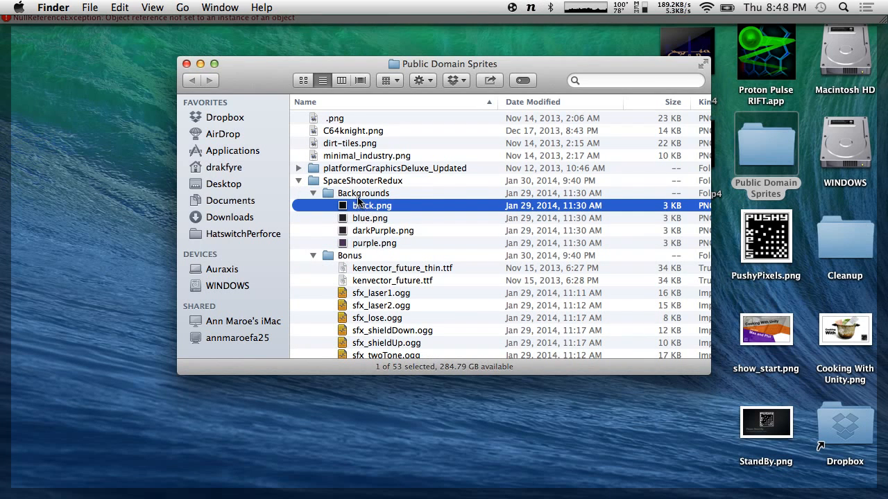
Copy SpaceShooterRedux's Backgrounds folder from Finder into the KenneySpriteArt folder of the Unity project.
{"action": "left_click", "coordinate": [357, 194]}
{"action": "left_click_drag", "start_coordinate": [354, 193], "coordinate": [198, 388]}
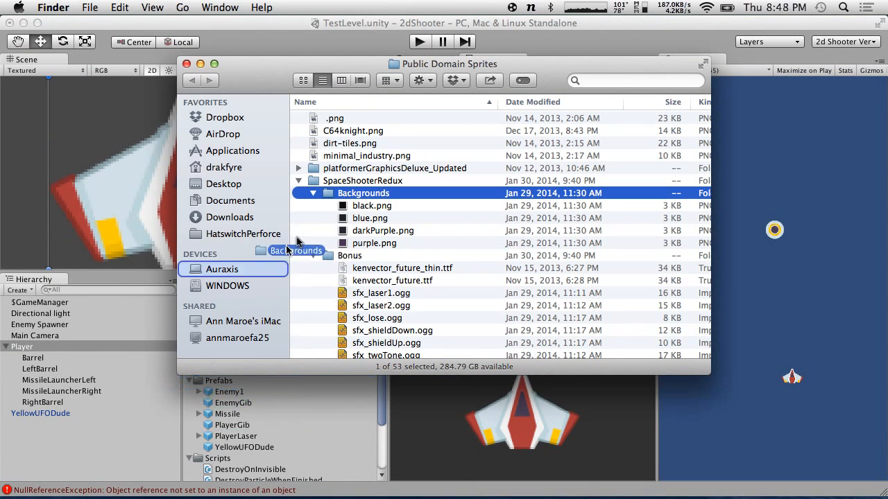
{"action": "left_click_drag", "start_coordinate": [257, 63], "coordinate": [573, 62]}
{"action": "left_click_drag", "start_coordinate": [676, 197], "coordinate": [279, 321]}
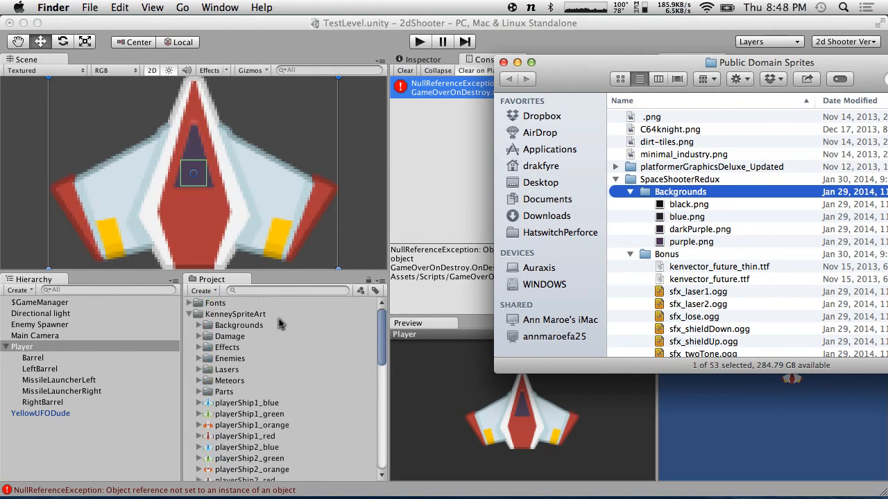
Expand the imported Backgrounds folder and compare the black, blue, darkPurple and purple images.
{"action": "left_click", "coordinate": [199, 325]}
{"action": "left_click", "coordinate": [237, 337]}
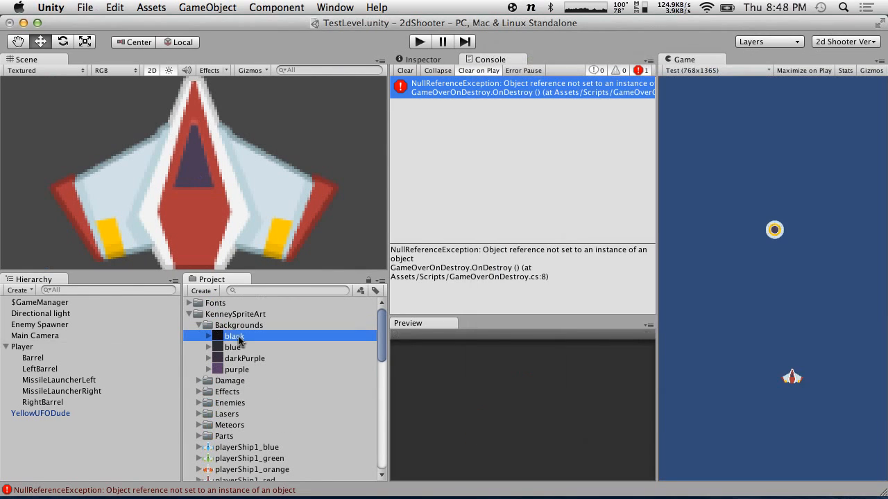
{"action": "left_click", "coordinate": [210, 337]}
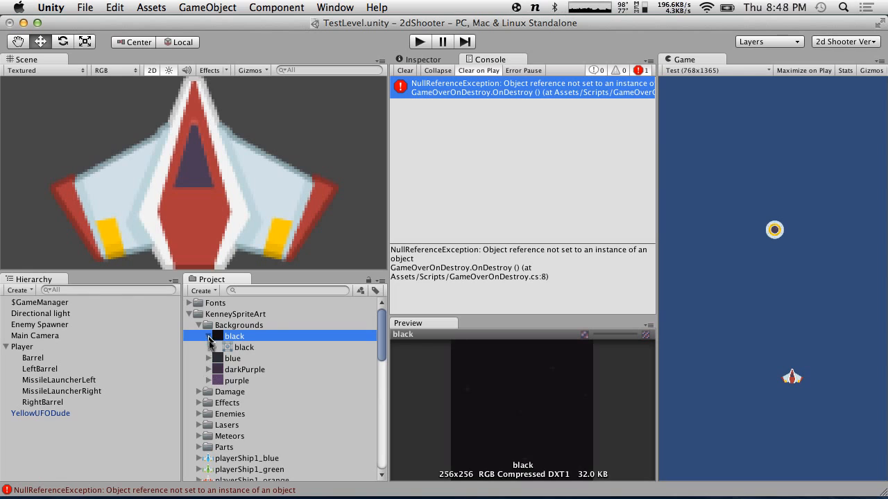
{"action": "left_click", "coordinate": [211, 359]}
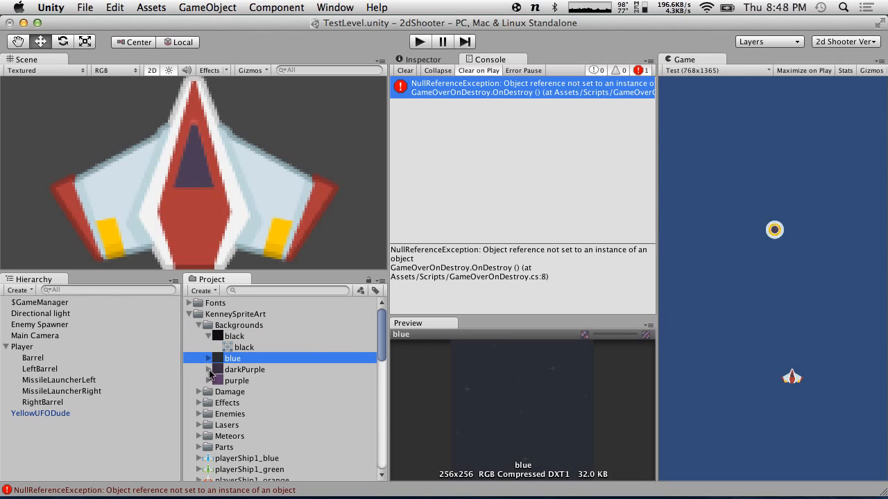
{"action": "left_click", "coordinate": [209, 370]}
{"action": "left_click", "coordinate": [236, 392]}
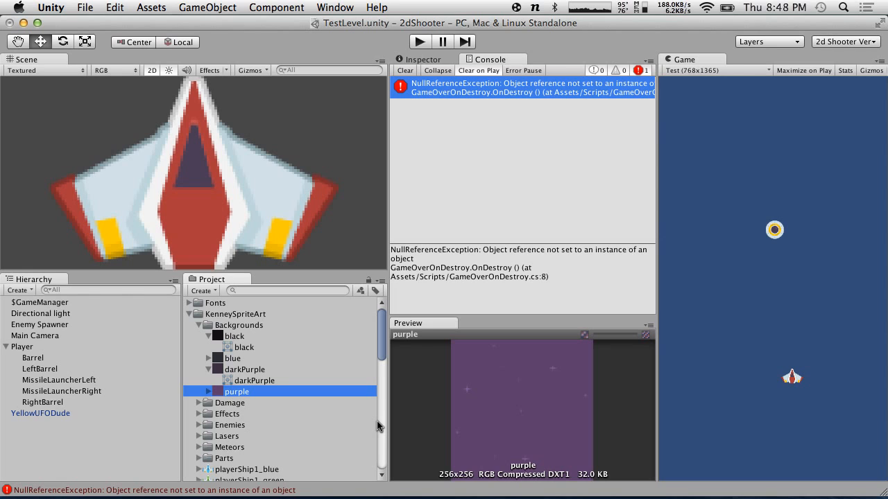
{"action": "left_click", "coordinate": [239, 358]}
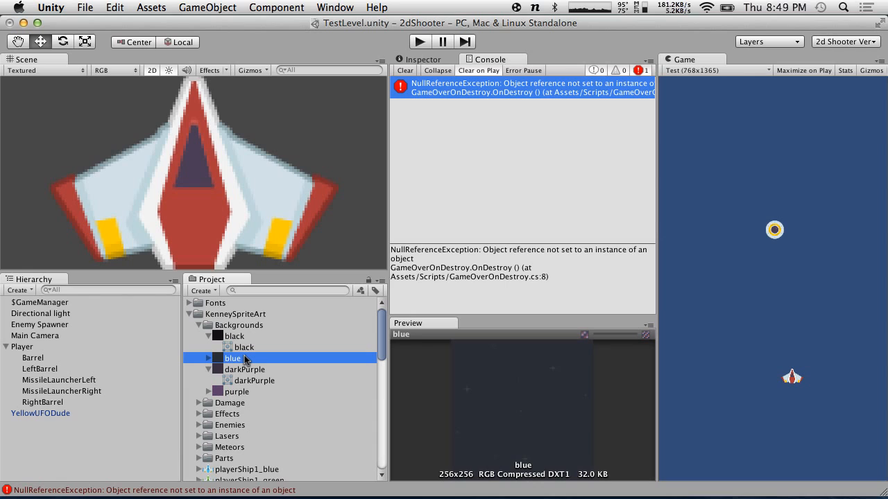
{"action": "left_click", "coordinate": [236, 393]}
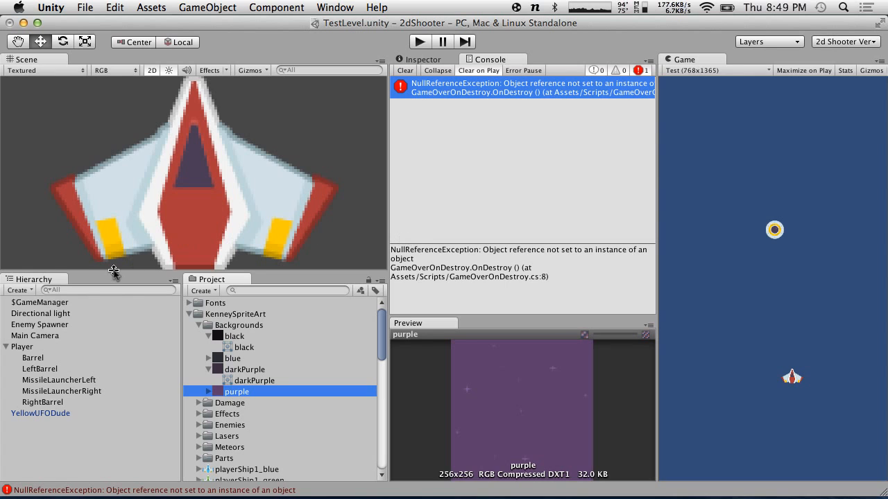
{"action": "left_click", "coordinate": [208, 393]}
{"action": "left_click", "coordinate": [209, 392]}
Change the purple background's texture type to Texture and apply the import settings.
{"action": "left_click", "coordinate": [436, 60]}
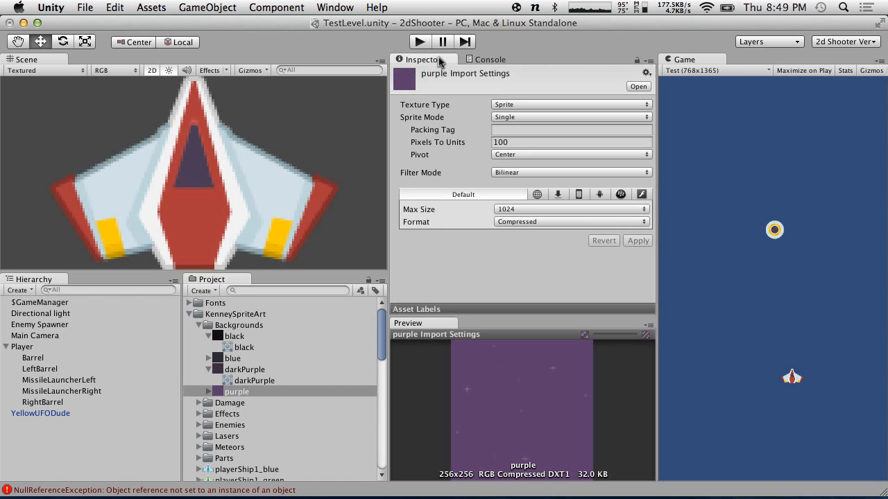
{"action": "left_click", "coordinate": [522, 106]}
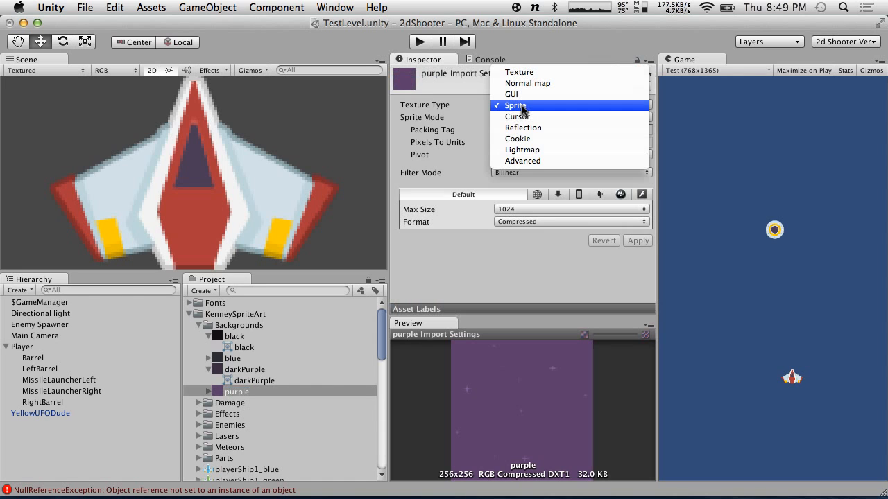
{"action": "left_click", "coordinate": [540, 75]}
{"action": "left_click", "coordinate": [638, 240]}
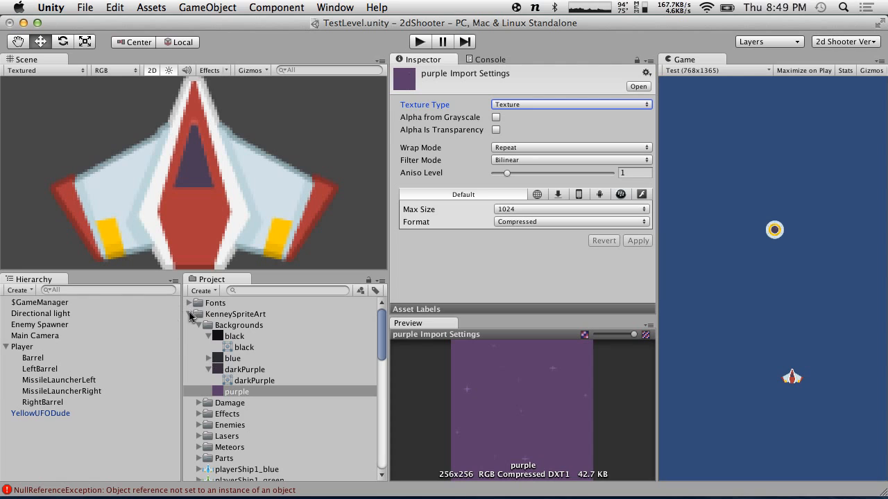
Collapse KenneySpriteArt and look through the other project folders, including StuffWeAintUsing, for a suitable place for textures.
{"action": "left_click", "coordinate": [190, 315]}
{"action": "left_click", "coordinate": [190, 314]}
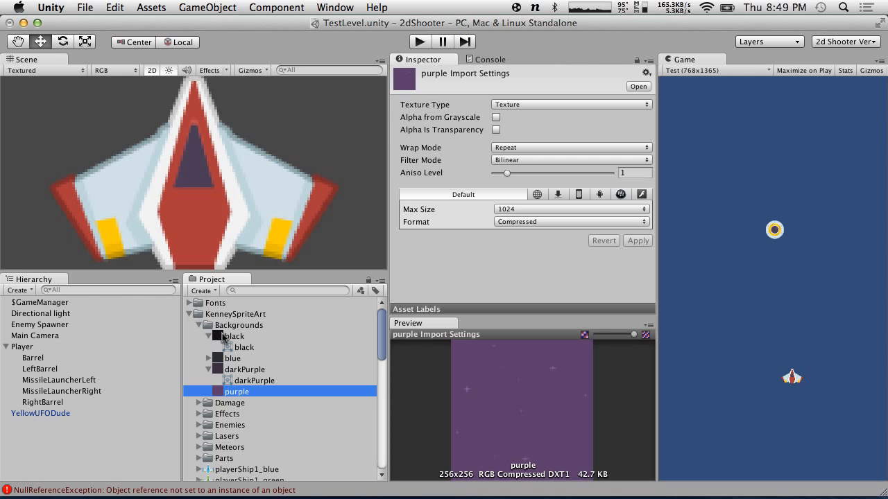
{"action": "left_click", "coordinate": [190, 315]}
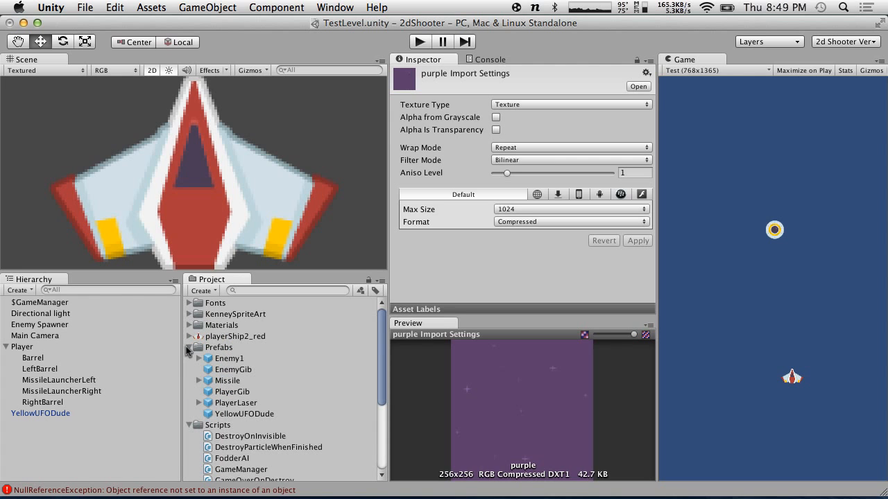
{"action": "scroll", "coordinate": [201, 368], "scroll_direction": "down", "scroll_amount": 5}
{"action": "scroll", "coordinate": [200, 367], "scroll_direction": "up", "scroll_amount": 4}
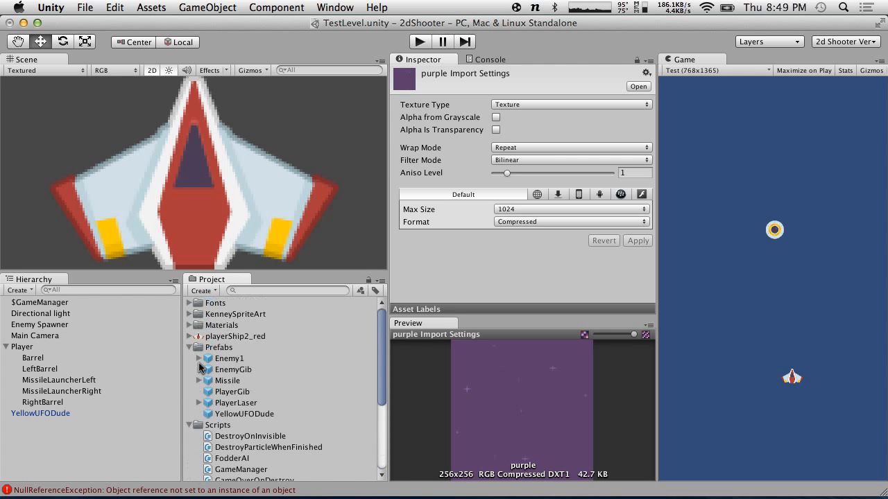
{"action": "left_click", "coordinate": [189, 314]}
{"action": "left_click", "coordinate": [189, 314]}
{"action": "scroll", "coordinate": [189, 328], "scroll_direction": "down", "scroll_amount": 5}
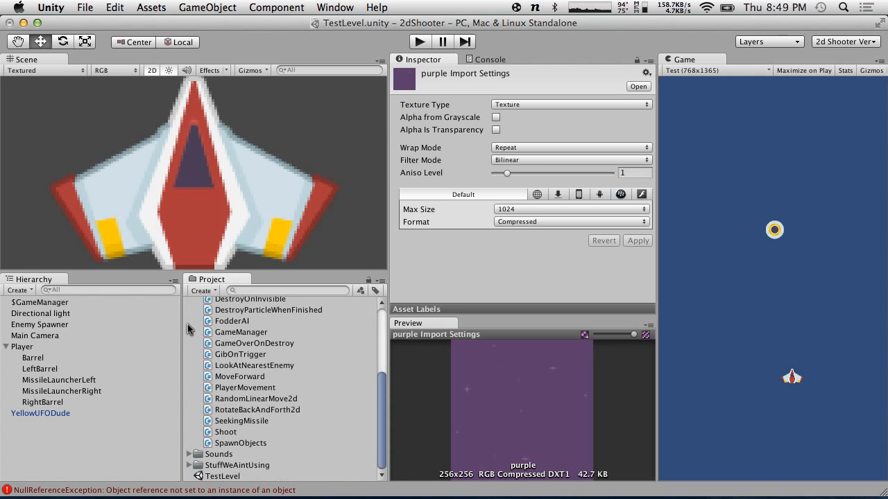
{"action": "left_click", "coordinate": [189, 470]}
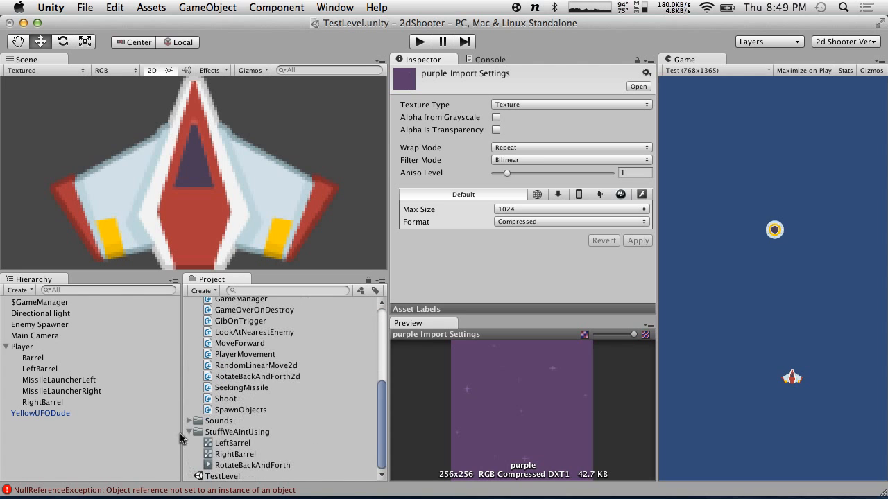
{"action": "left_click", "coordinate": [186, 435]}
{"action": "scroll", "coordinate": [186, 435], "scroll_direction": "up", "scroll_amount": 4}
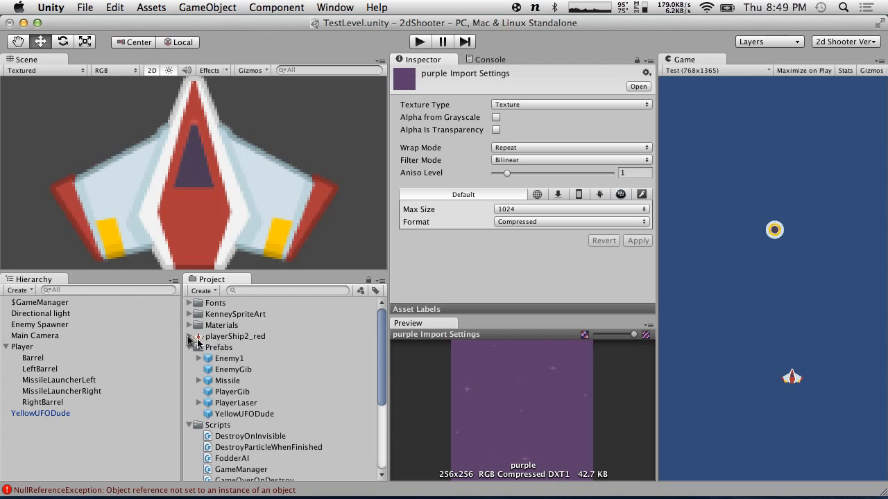
Expand the Materials and Textures folders and move the purple texture from KenneySpriteArt's Backgrounds into Textures.
{"action": "left_click", "coordinate": [188, 326]}
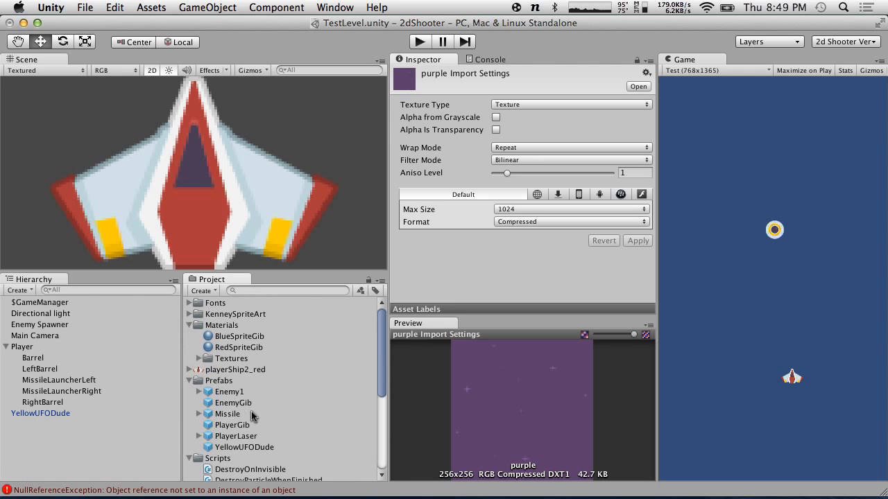
{"action": "left_click", "coordinate": [199, 359]}
{"action": "scroll", "coordinate": [199, 362], "scroll_direction": "down", "scroll_amount": 5}
{"action": "scroll", "coordinate": [196, 364], "scroll_direction": "up", "scroll_amount": 3}
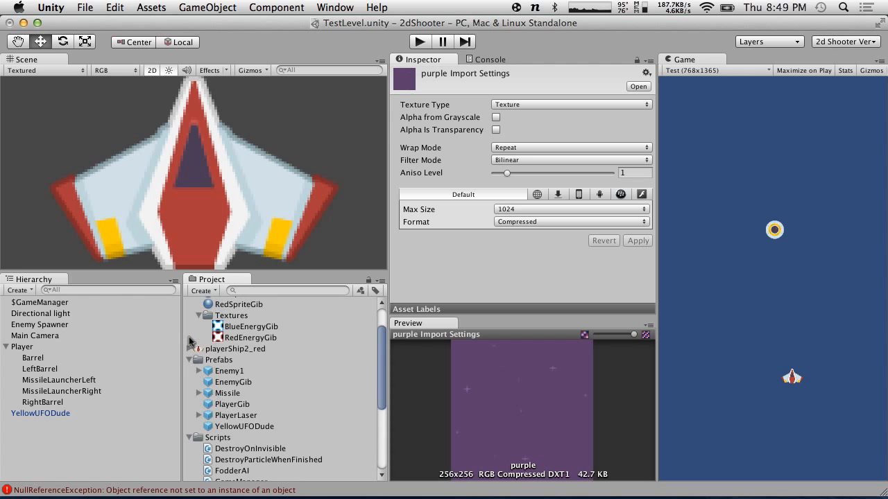
{"action": "scroll", "coordinate": [192, 336], "scroll_direction": "up", "scroll_amount": 2}
{"action": "left_click", "coordinate": [190, 313]}
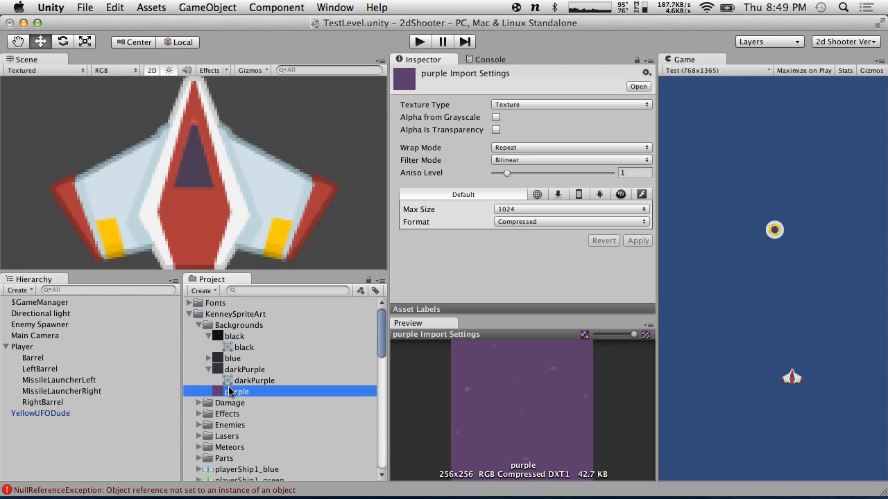
{"action": "mouse_move", "coordinate": [232, 394]}
{"action": "left_mouse_down"}
{"action": "mouse_move", "coordinate": [225, 420]}
{"action": "mouse_move", "coordinate": [231, 387]}
{"action": "mouse_move", "coordinate": [231, 397]}
{"action": "left_mouse_up"}
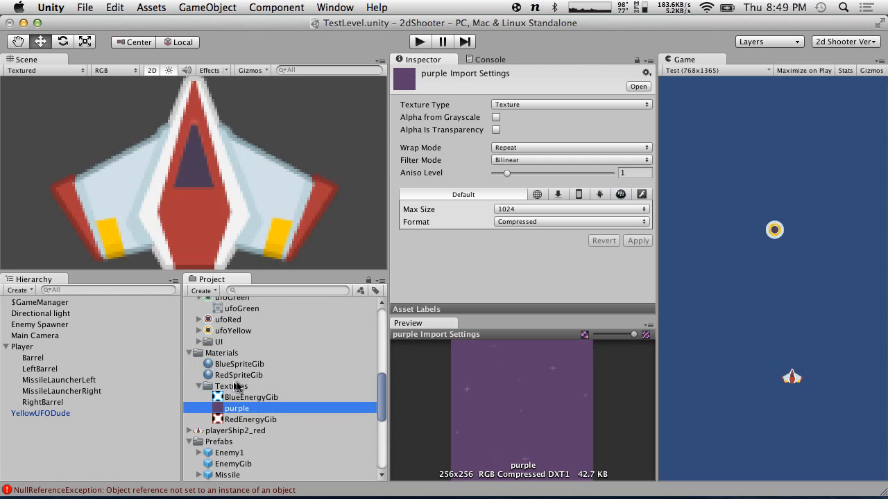
Create a material named PurpleStarBackground in the Materials folder and assign the purple texture as its base texture.
{"action": "left_click", "coordinate": [205, 290]}
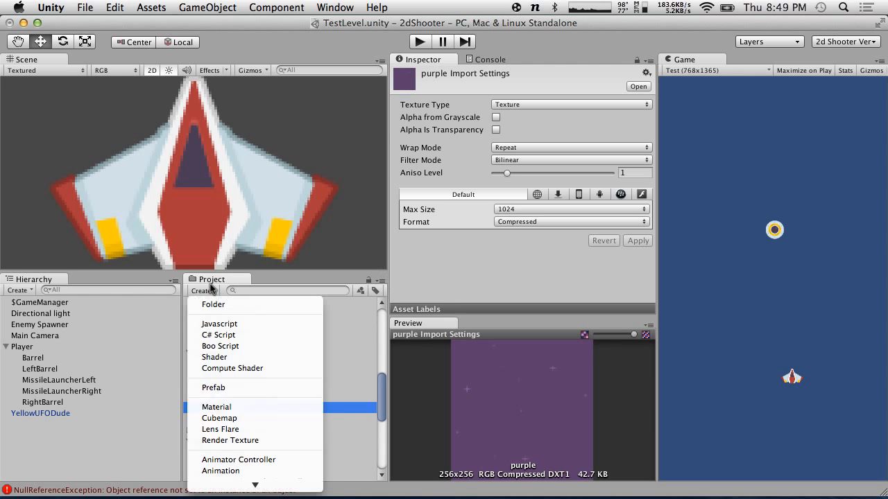
{"action": "left_click", "coordinate": [235, 407]}
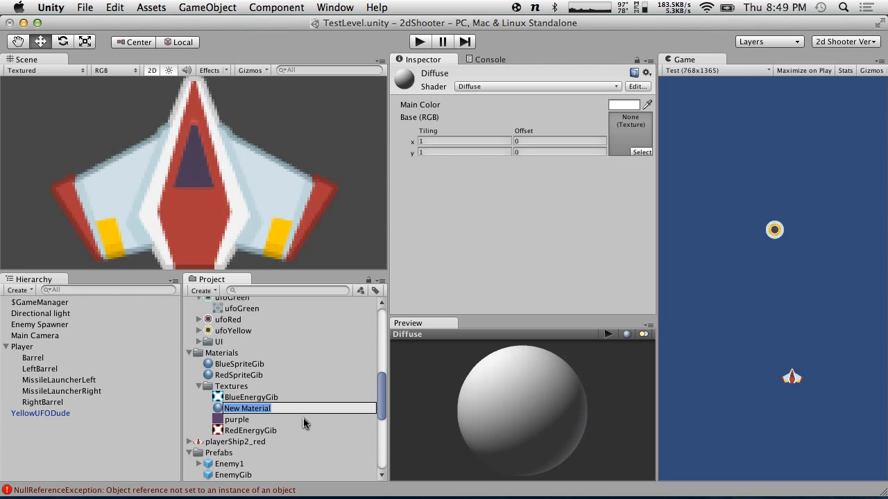
{"action": "type", "text": "Purple"}
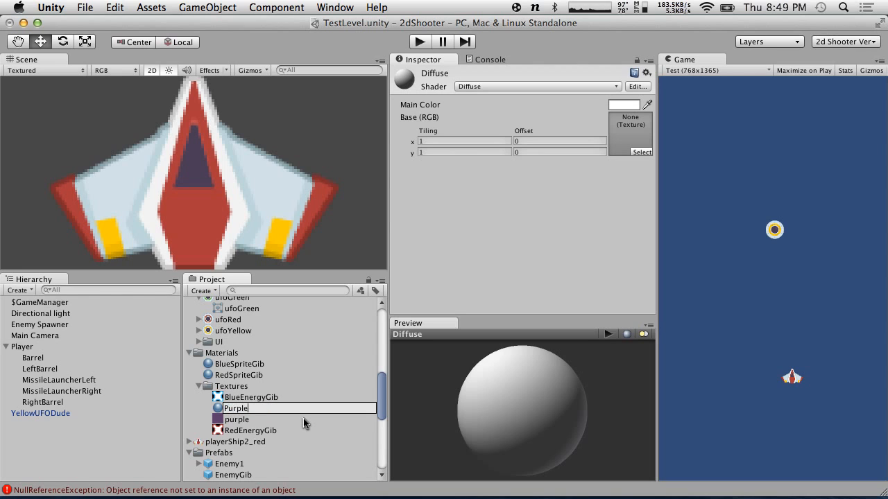
{"action": "type", "text": "StarBackground"}
{"action": "key", "text": "Return"}
{"action": "left_click_drag", "start_coordinate": [256, 421], "coordinate": [241, 356]}
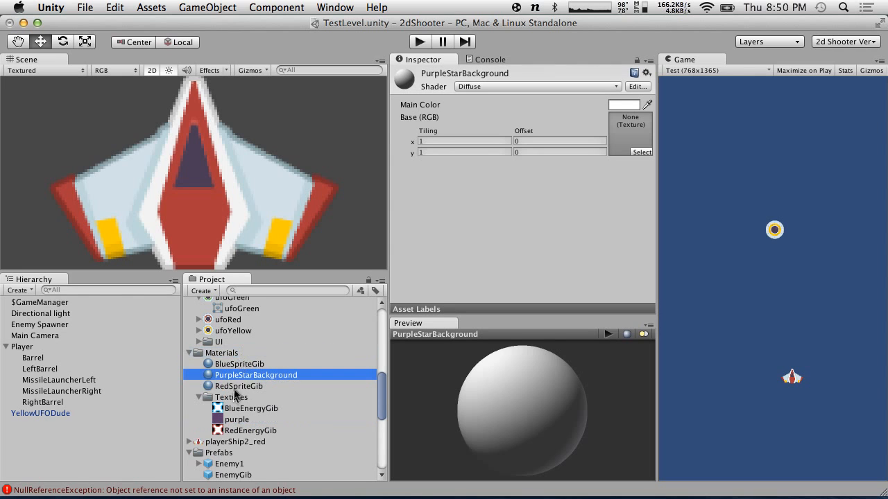
{"action": "left_click_drag", "start_coordinate": [238, 420], "coordinate": [629, 128]}
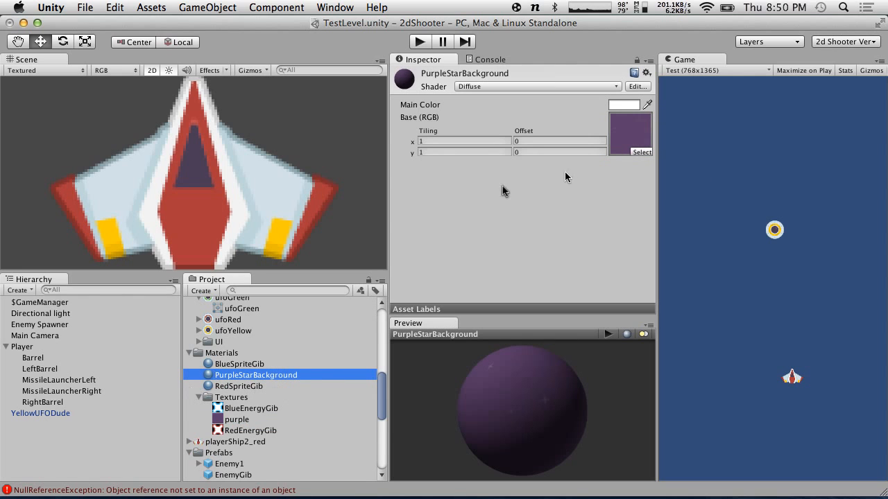
Add a Quad object to the scene and frame it in the Scene view.
{"action": "left_click", "coordinate": [28, 290]}
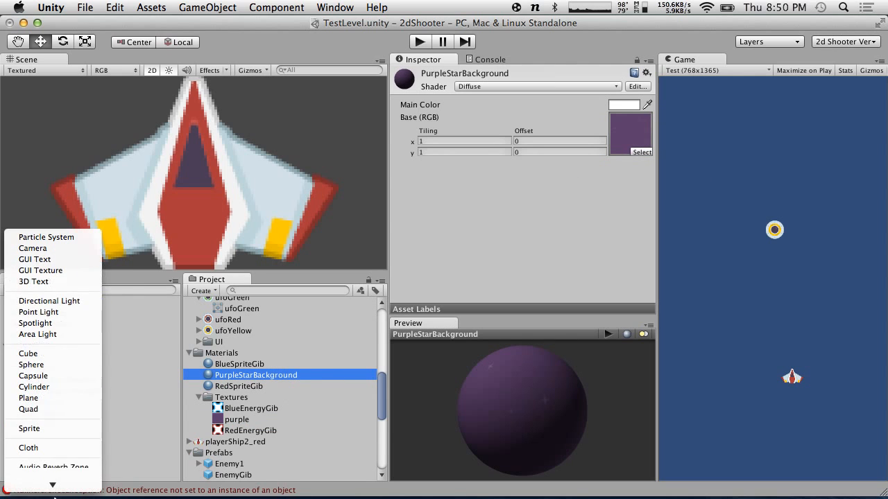
{"action": "left_click", "coordinate": [53, 375]}
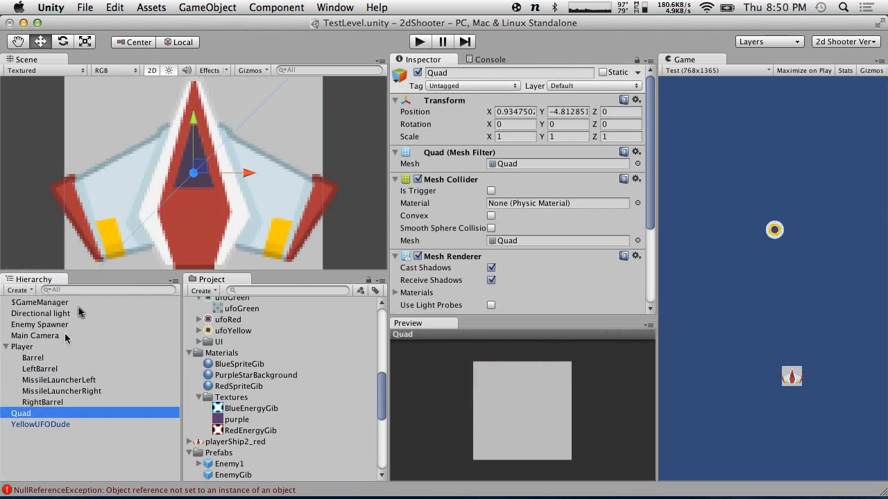
{"action": "key", "text": "f"}
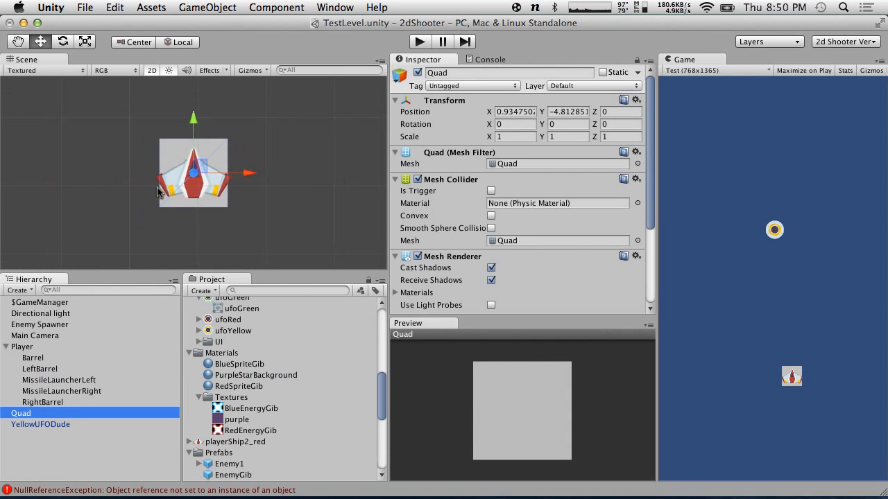
{"action": "middle_click_drag", "start_coordinate": [167, 165], "coordinate": [4, 185]}
{"action": "key", "text": "f"}
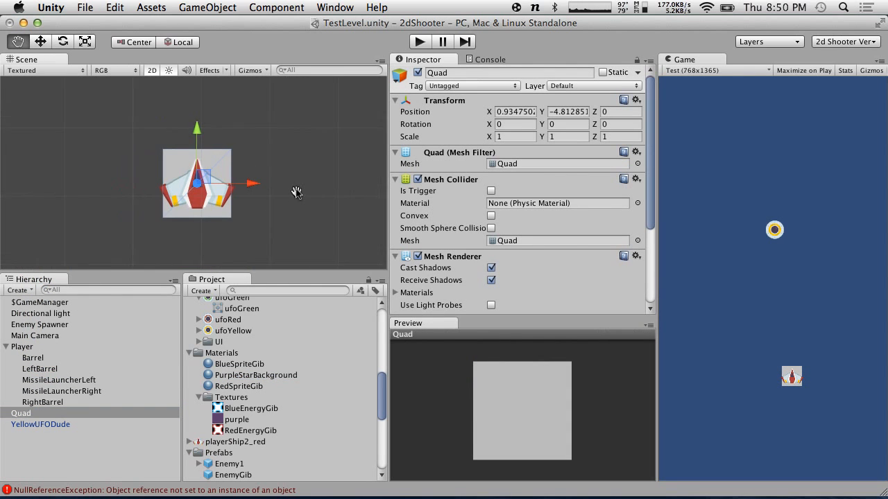
{"action": "scroll", "coordinate": [293, 193], "scroll_direction": "down", "scroll_amount": 2}
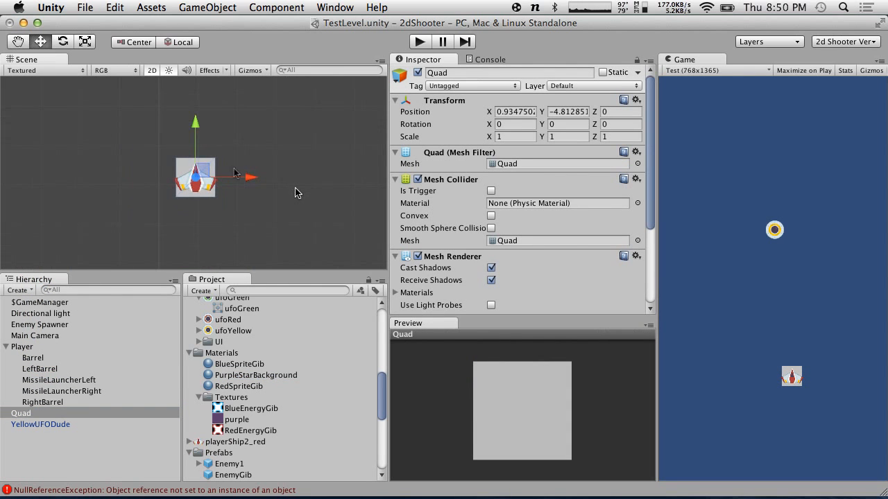
Set the quad's Z position to 10 while checking its depth behind the player ship in 3D, and return to the 2D view.
{"action": "left_click", "coordinate": [149, 72]}
{"action": "left_click_drag", "start_coordinate": [252, 199], "coordinate": [0, 223], "text": "alt"}
{"action": "left_click_drag", "start_coordinate": [249, 181], "coordinate": [221, 207]}
{"action": "scroll", "coordinate": [219, 211], "scroll_direction": "down", "scroll_amount": 5}
{"action": "left_click_drag", "start_coordinate": [171, 181], "coordinate": [405, 203], "text": "alt"}
{"action": "left_click", "coordinate": [617, 112]}
{"action": "type", "text": "10"}
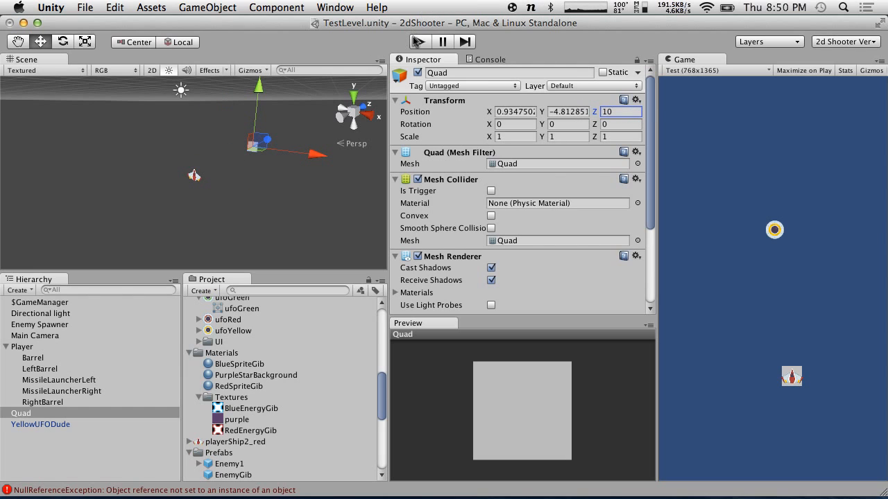
{"action": "left_click", "coordinate": [152, 71]}
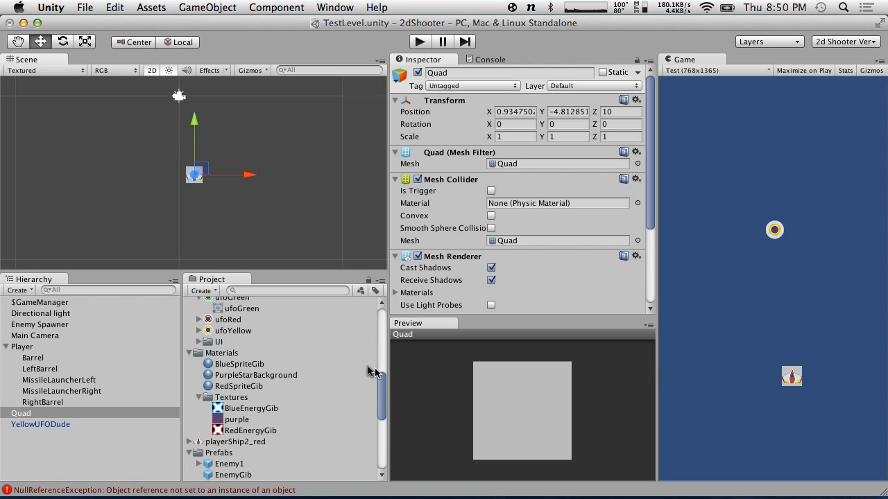
Center the quad by setting its X and Y position to 0.
{"action": "left_click", "coordinate": [560, 112]}
{"action": "type", "text": "0"}
{"action": "left_click", "coordinate": [522, 111]}
{"action": "type", "text": "0"}
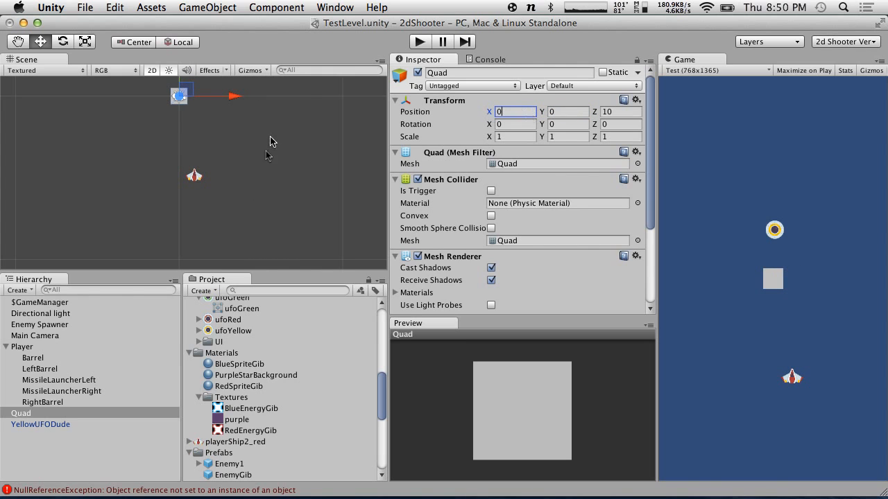
Enlarge the quad uniformly with the Scale tool until it fills the game view and set its X scale to 25.
{"action": "left_click_drag", "start_coordinate": [491, 142], "coordinate": [573, 138]}
{"action": "key", "text": "super+z"}
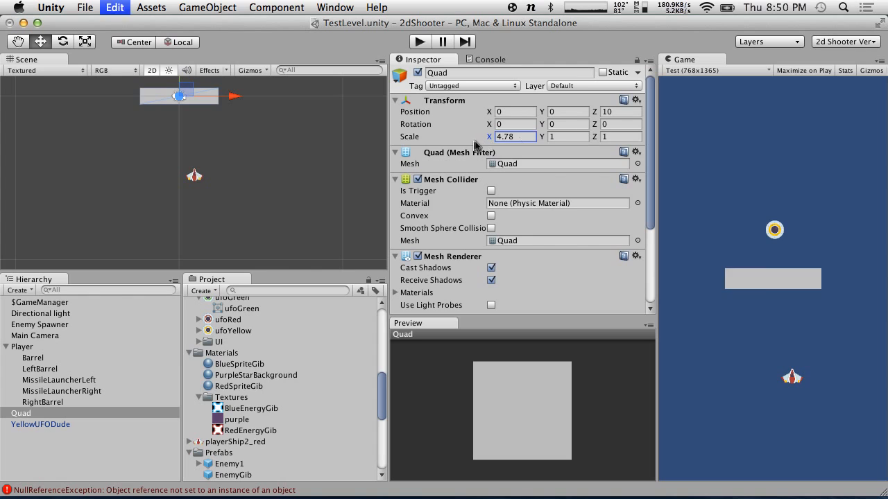
{"action": "left_click", "coordinate": [84, 42]}
{"action": "scroll", "coordinate": [184, 111], "scroll_direction": "down", "scroll_amount": 3}
{"action": "left_click_drag", "start_coordinate": [184, 118], "coordinate": [878, 200]}
{"action": "left_click", "coordinate": [513, 136]}
{"action": "type", "text": "25"}
Set the quad's Y scale to 25 and its Z scale to 1.
{"action": "left_click", "coordinate": [578, 139]}
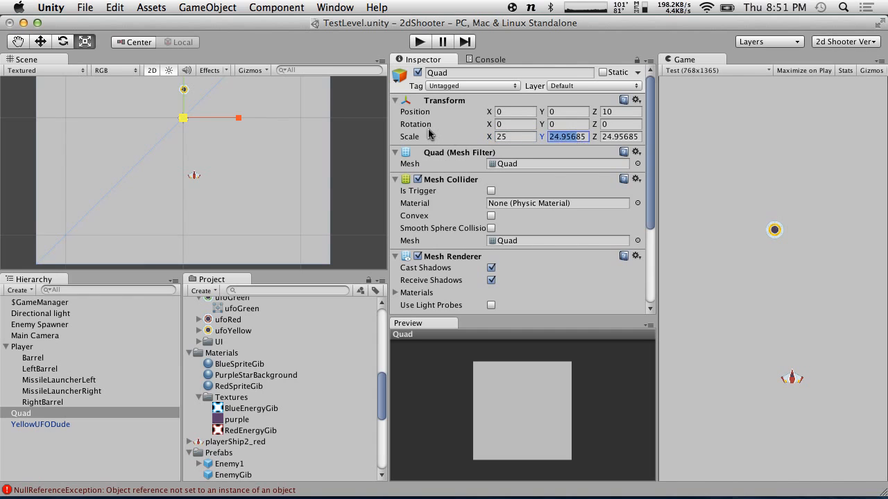
{"action": "type", "text": "85"}
{"action": "key", "text": "BackSpace"}
{"action": "key", "text": "BackSpace"}
{"action": "type", "text": "25"}
{"action": "left_click", "coordinate": [603, 137]}
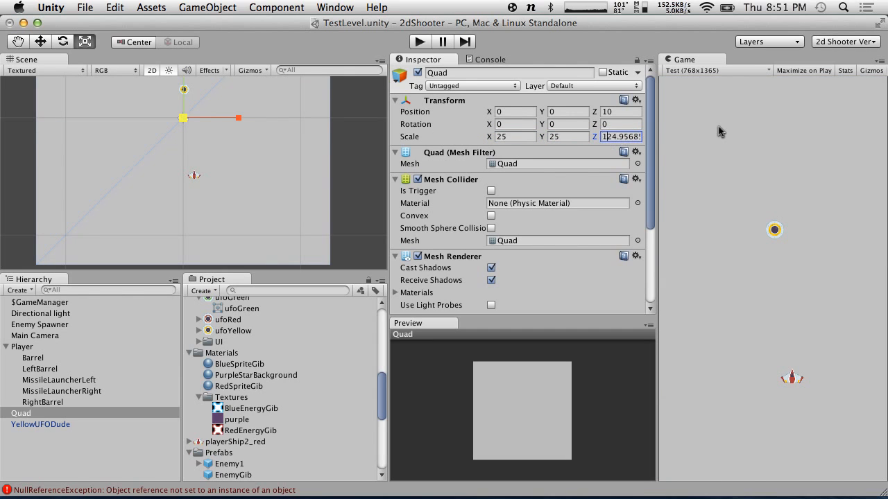
{"action": "left_click", "coordinate": [610, 137]}
{"action": "type", "text": "11"}
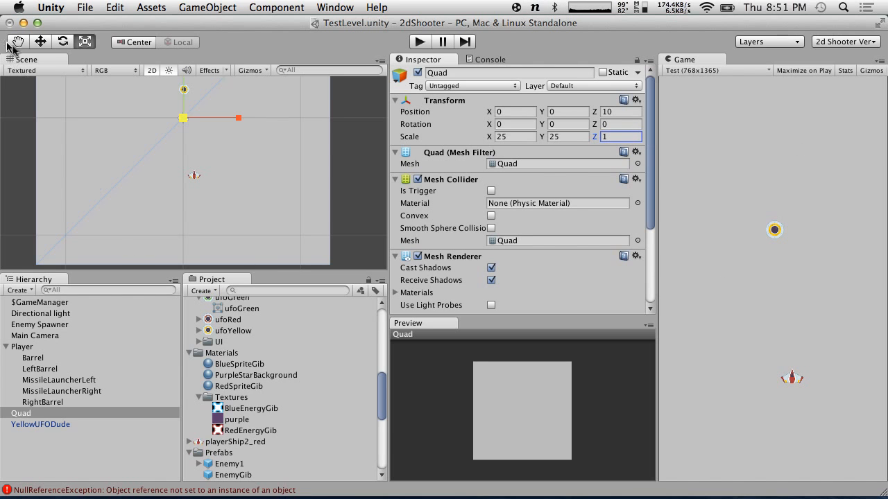
Check the enlarged quad's depth behind the ships in 3D and apply the PurpleStarBackground material to it.
{"action": "left_click", "coordinate": [152, 70]}
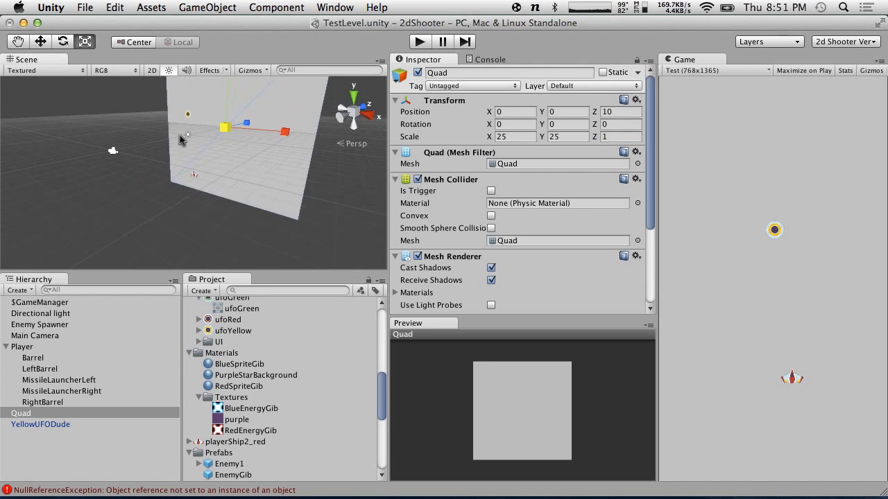
{"action": "left_click_drag", "start_coordinate": [180, 140], "coordinate": [878, 129], "text": "alt"}
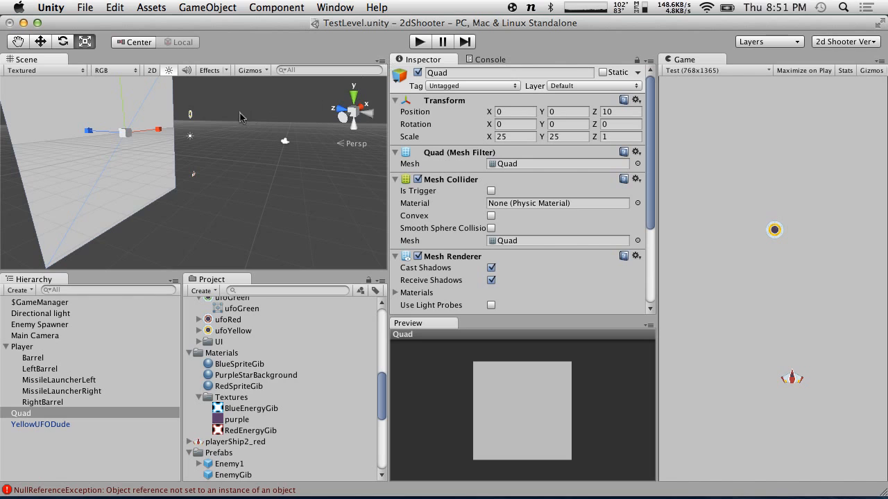
{"action": "left_click", "coordinate": [149, 71]}
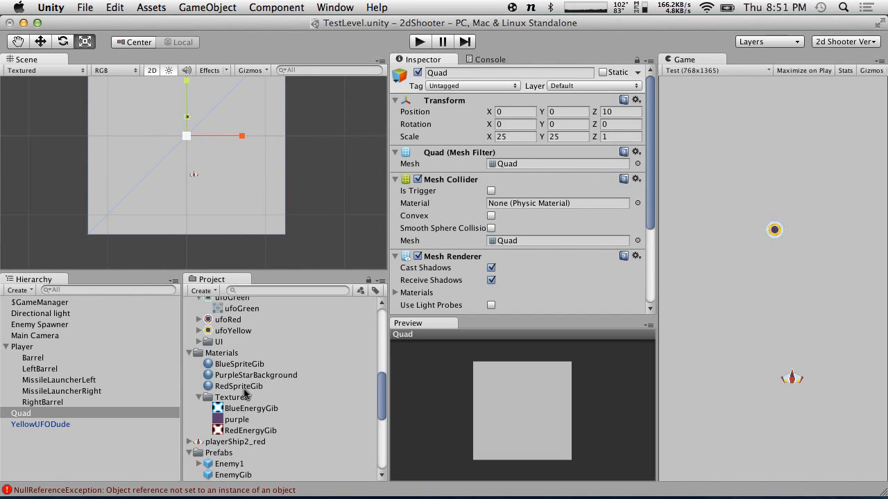
{"action": "left_click_drag", "start_coordinate": [234, 375], "coordinate": [57, 419]}
Rename the Quad object in the scene as Background.
{"action": "left_click", "coordinate": [40, 415]}
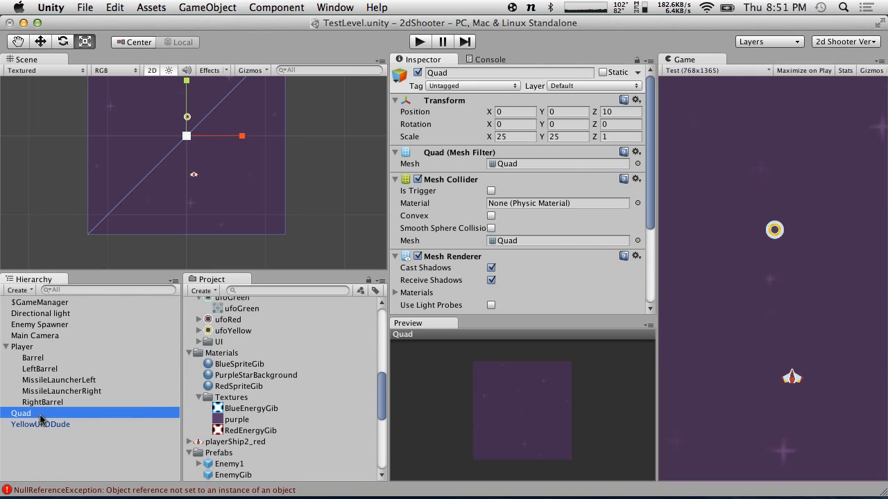
{"action": "left_click", "coordinate": [28, 414]}
{"action": "type", "text": "Bak"}
{"action": "key", "text": "BackSpace"}
{"action": "type", "text": "ckground"}
{"action": "key", "text": "Return"}
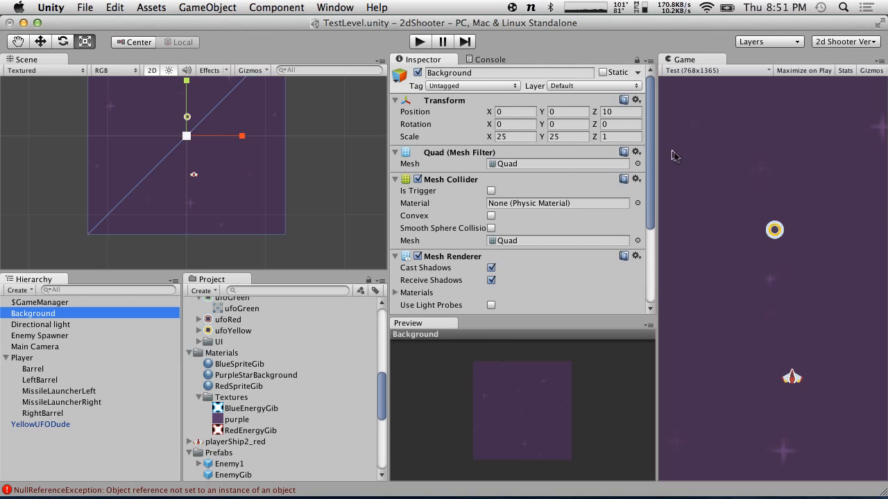
Set the PurpleStarBackground material's base texture tiling to 4 in both X and Y, after trying 5 in both.
{"action": "left_click", "coordinate": [243, 386]}
{"action": "left_click", "coordinate": [233, 375]}
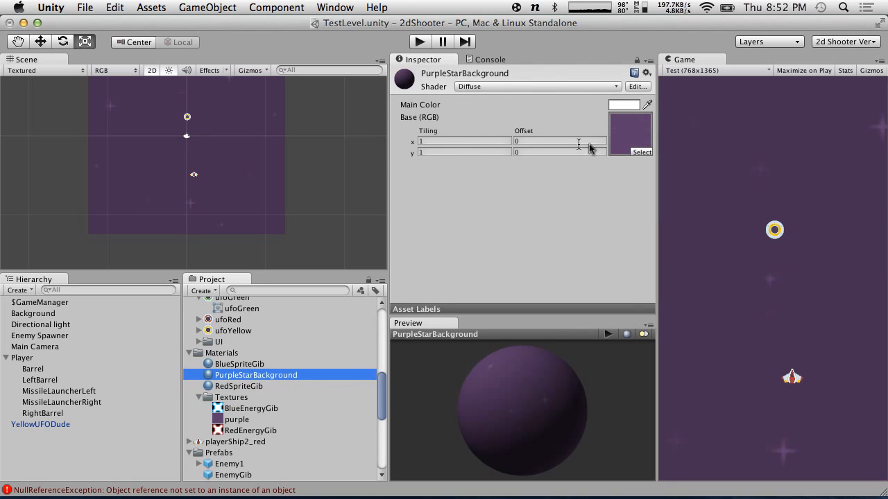
{"action": "left_click", "coordinate": [451, 141]}
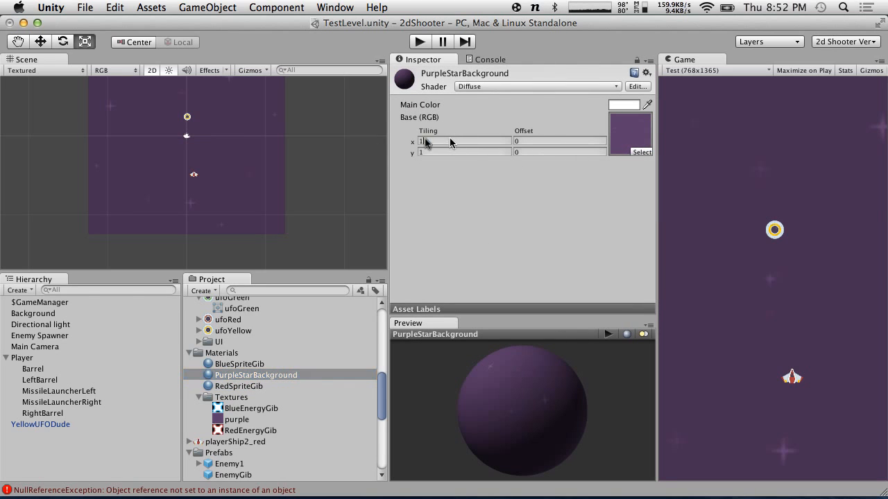
{"action": "type", "text": "5"}
{"action": "left_click", "coordinate": [470, 152]}
{"action": "type", "text": "5"}
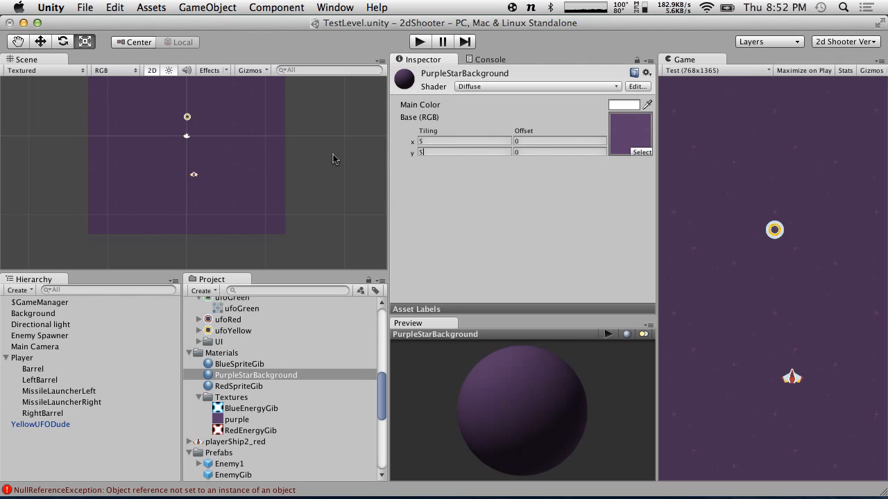
{"action": "key", "text": "BackSpace"}
{"action": "type", "text": "4"}
{"action": "left_click_drag", "start_coordinate": [448, 141], "coordinate": [371, 130]}
{"action": "type", "text": "4"}
{"action": "key", "text": "Delete"}
{"action": "scroll", "coordinate": [262, 396], "scroll_direction": "up", "scroll_amount": 2}
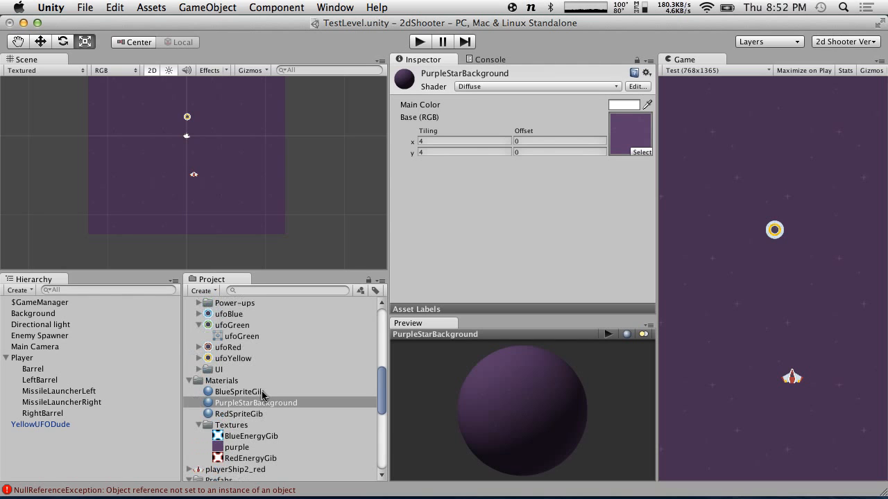
{"action": "left_click", "coordinate": [222, 325]}
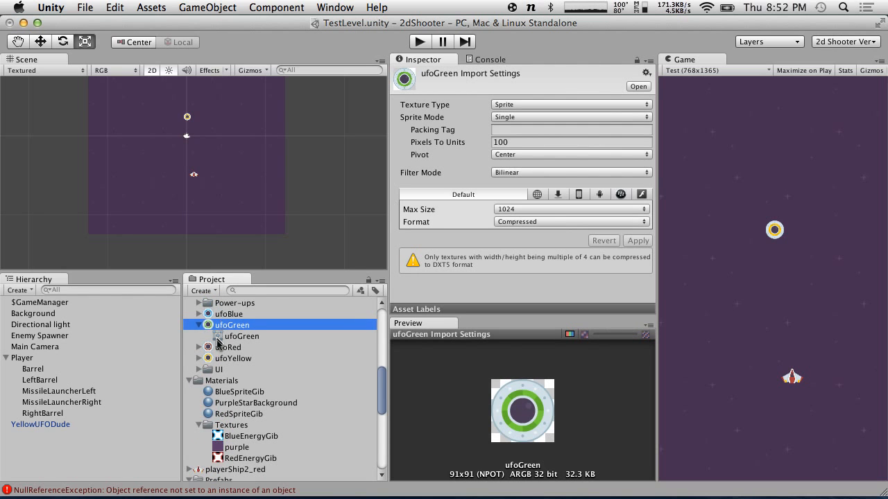
{"action": "scroll", "coordinate": [222, 326], "scroll_direction": "up", "scroll_amount": 10}
{"action": "scroll", "coordinate": [221, 366], "scroll_direction": "down", "scroll_amount": 8}
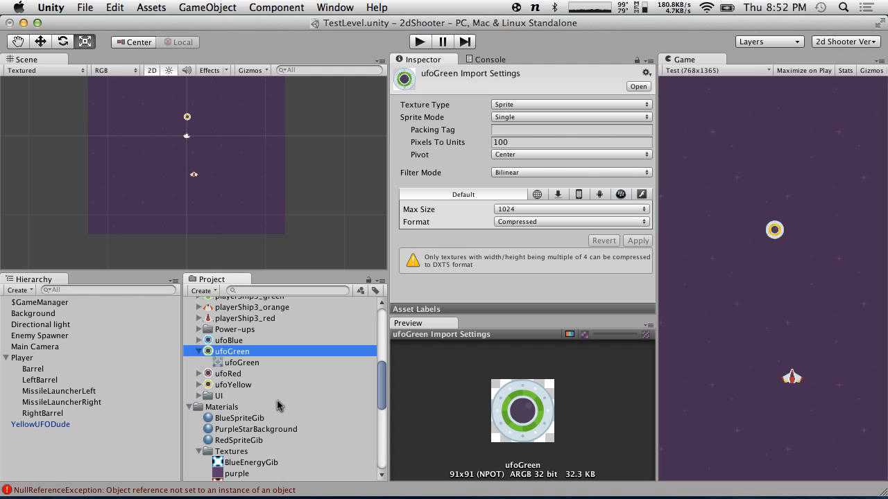
{"action": "left_click_drag", "start_coordinate": [237, 474], "coordinate": [36, 179]}
{"action": "left_click", "coordinate": [714, 283]}
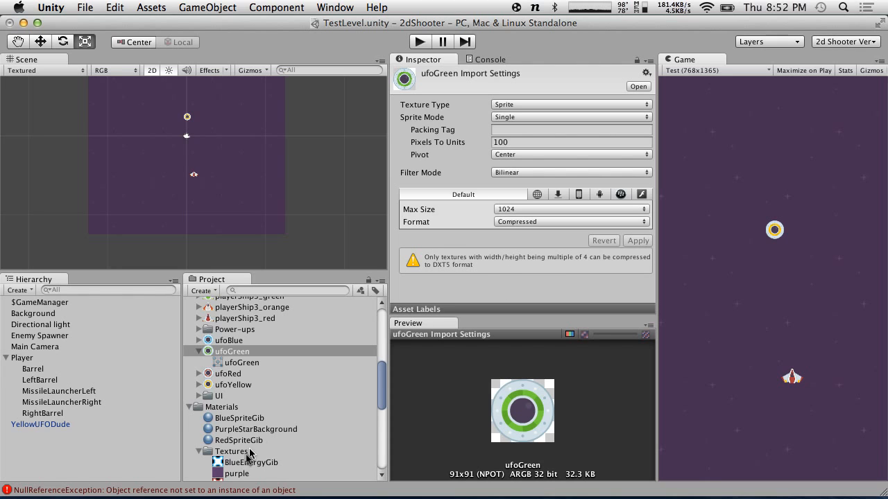
Change the purple texture's filter mode to Point and apply the import settings.
{"action": "scroll", "coordinate": [249, 453], "scroll_direction": "down", "scroll_amount": 4}
{"action": "left_click", "coordinate": [223, 388]}
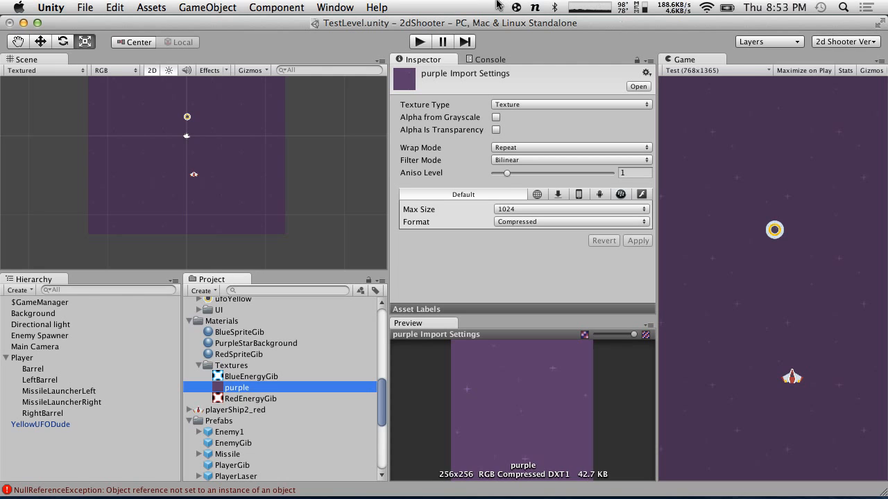
{"action": "left_click", "coordinate": [516, 162]}
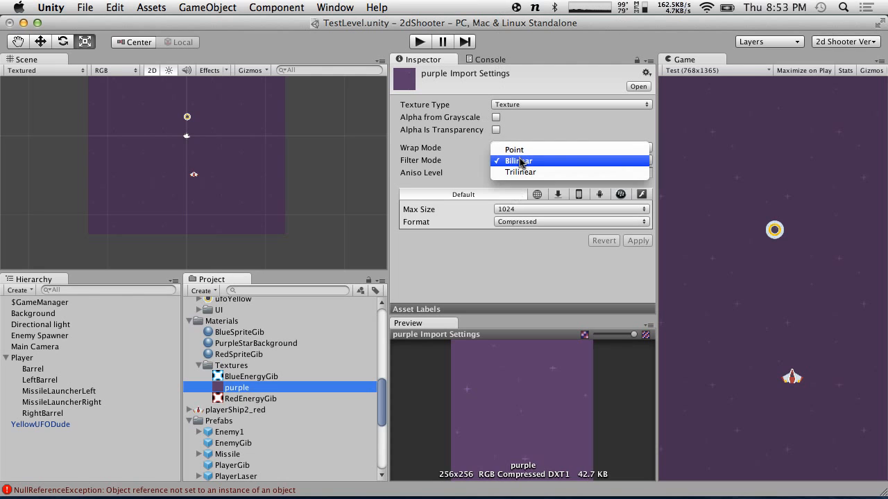
{"action": "left_click", "coordinate": [517, 151]}
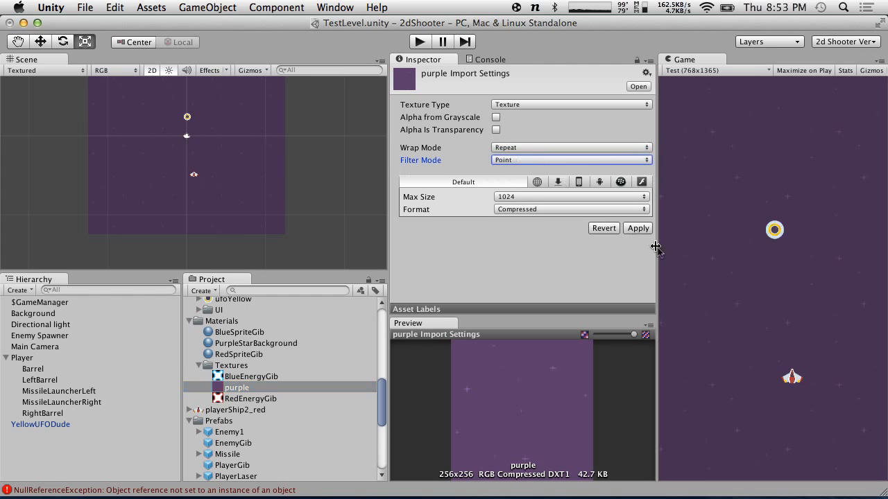
{"action": "left_click", "coordinate": [641, 228]}
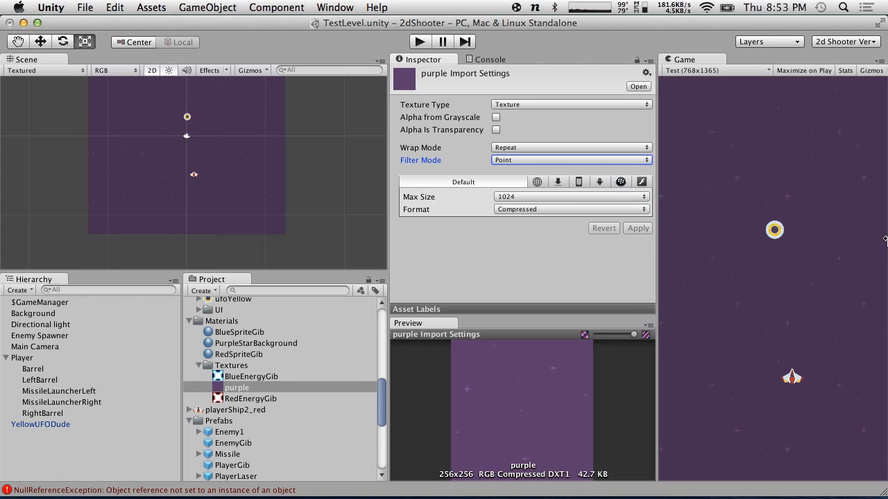
Change the purple texture's format to Truecolor and apply the import settings.
{"action": "left_click", "coordinate": [532, 209]}
{"action": "left_click", "coordinate": [525, 233]}
{"action": "left_click", "coordinate": [638, 228]}
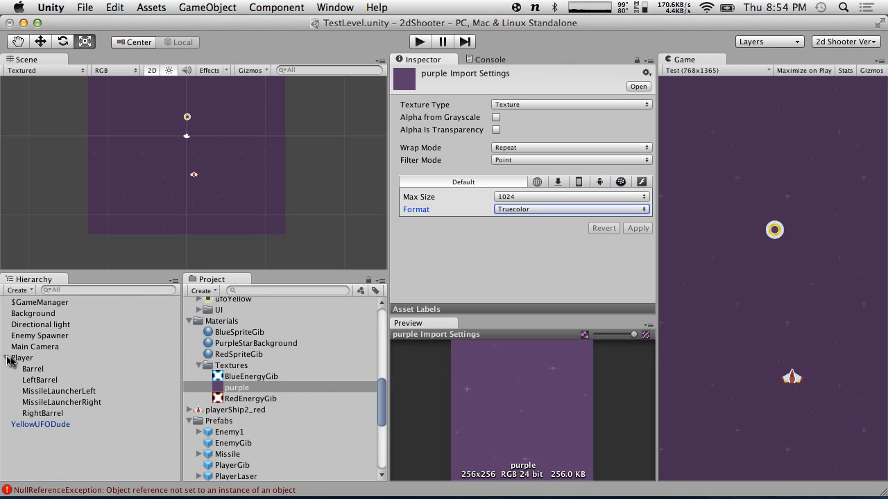
{"action": "left_click", "coordinate": [245, 345]}
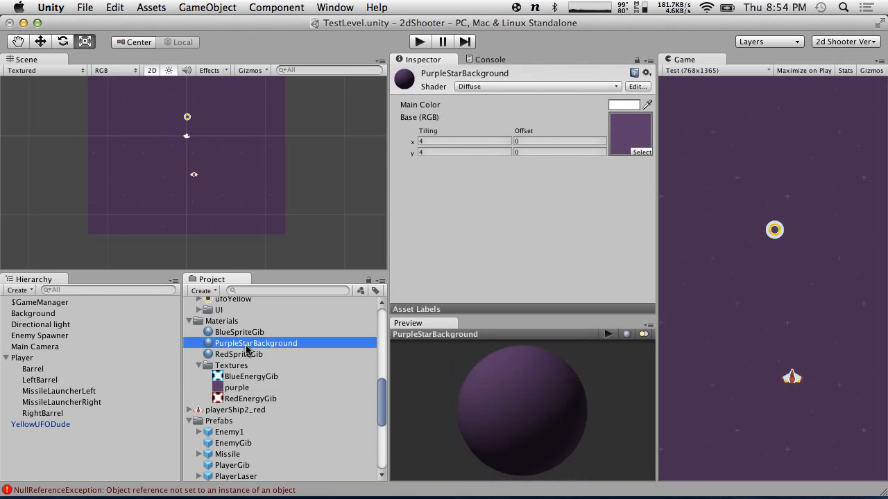
{"action": "left_click", "coordinate": [15, 290]}
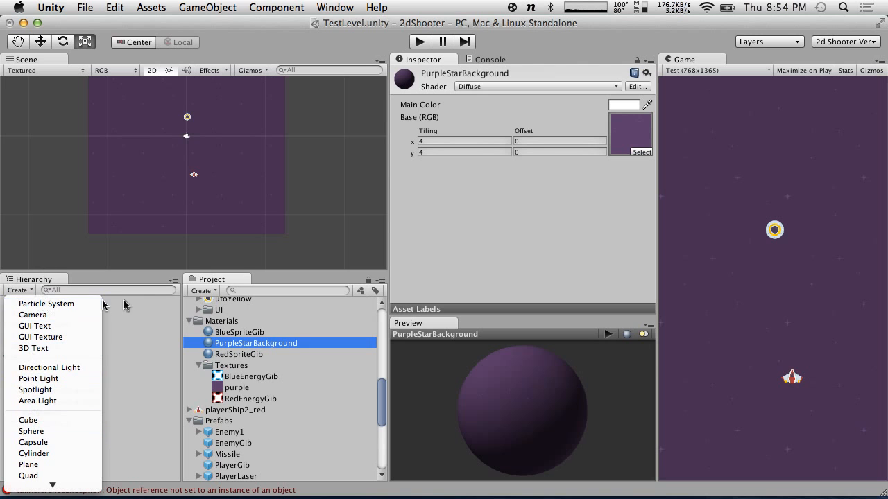
{"action": "left_click", "coordinate": [210, 291]}
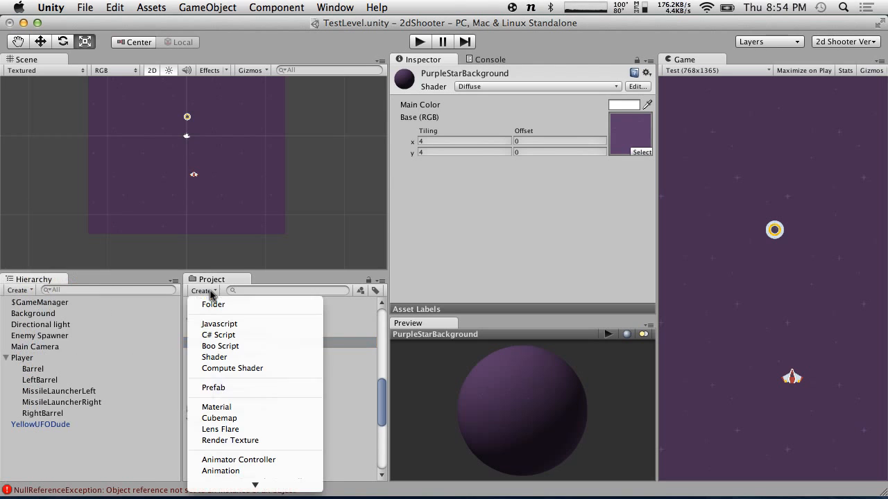
{"action": "left_click", "coordinate": [210, 291]}
Collapse the KenneySpriteArt, Materials and Prefabs folders in the project to bring the Scripts folder into reach.
{"action": "scroll", "coordinate": [208, 346], "scroll_direction": "up", "scroll_amount": 10}
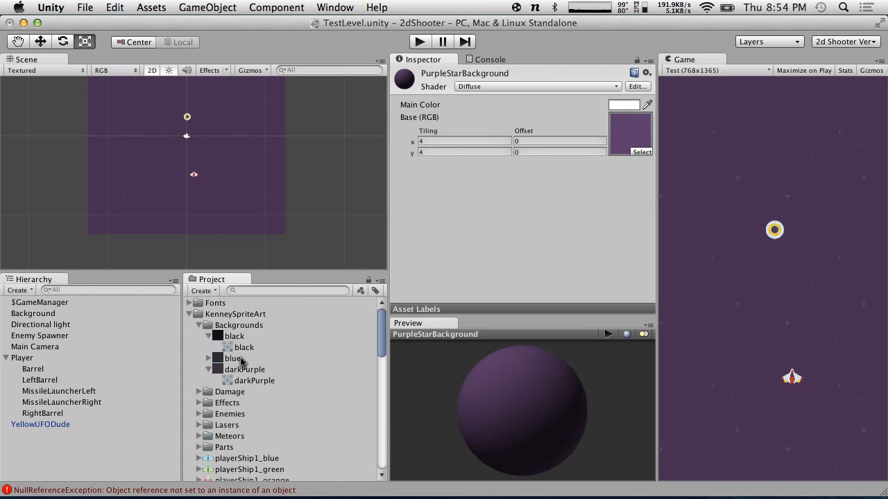
{"action": "left_click", "coordinate": [191, 313]}
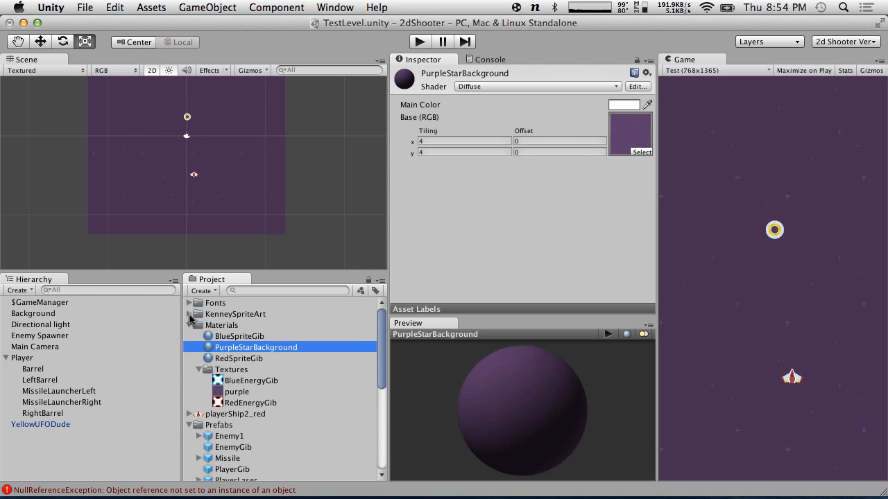
{"action": "left_click", "coordinate": [191, 324]}
{"action": "left_click", "coordinate": [191, 346]}
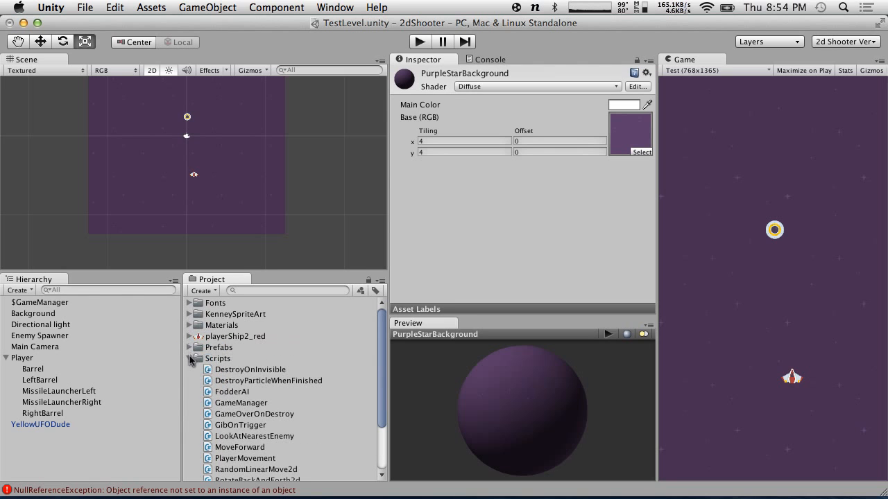
Create a C# script named BackgroundScroll in the Scripts folder.
{"action": "left_click", "coordinate": [212, 358]}
{"action": "right_click", "coordinate": [233, 359]}
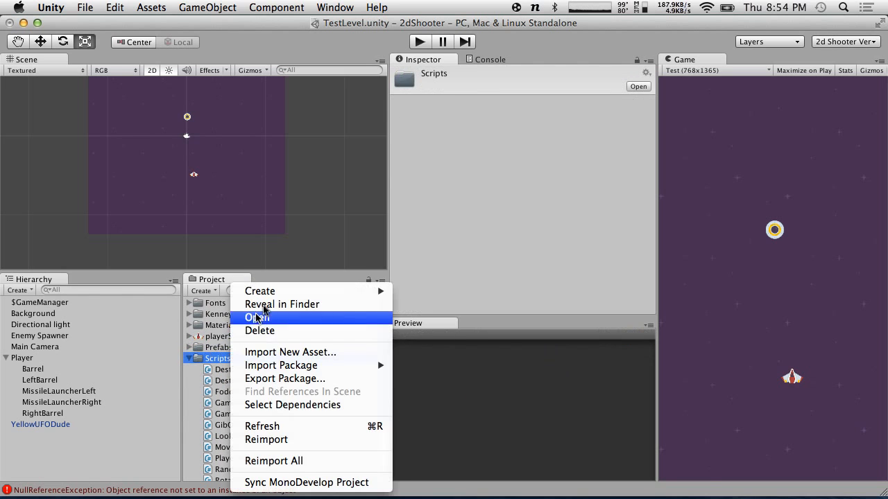
{"action": "mouse_move", "coordinate": [276, 296]}
{"action": "left_click", "coordinate": [477, 231]}
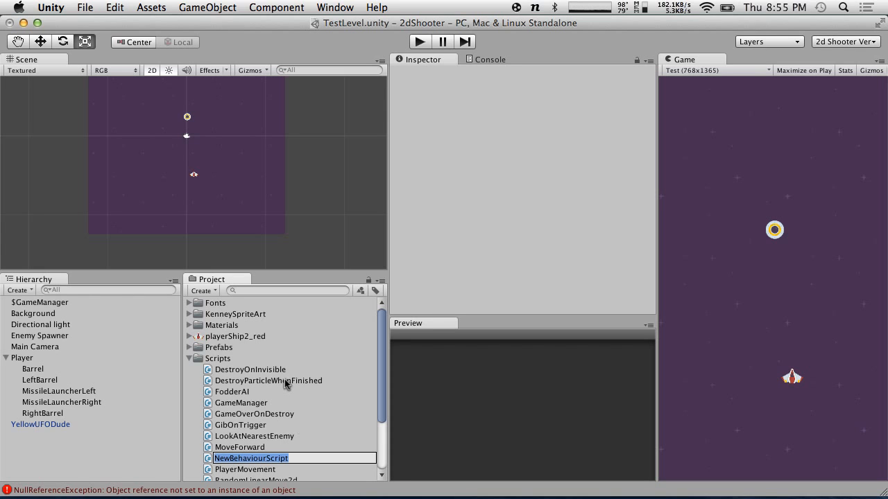
{"action": "key", "text": "BackSpace"}
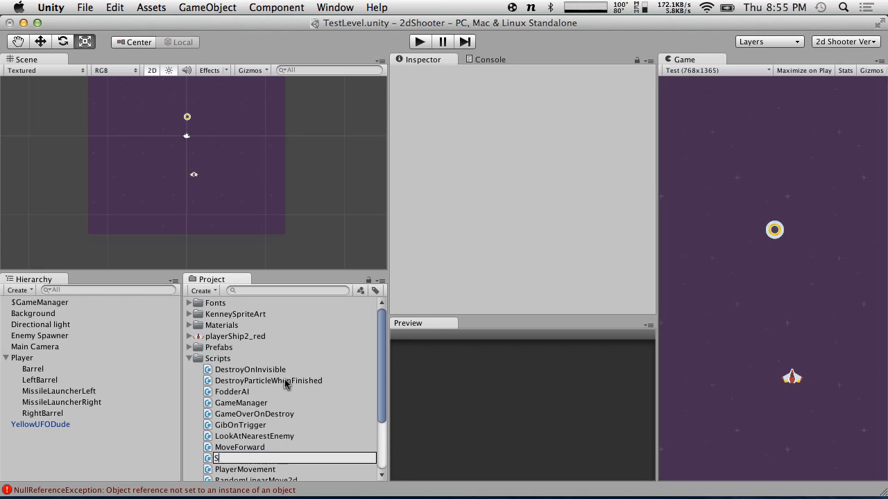
{"action": "type", "text": "BackgroundScroll"}
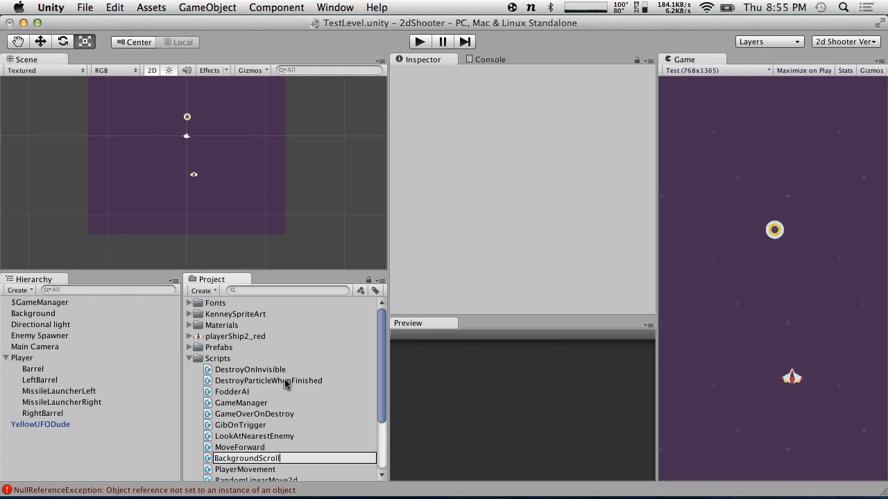
{"action": "key", "text": "Return"}
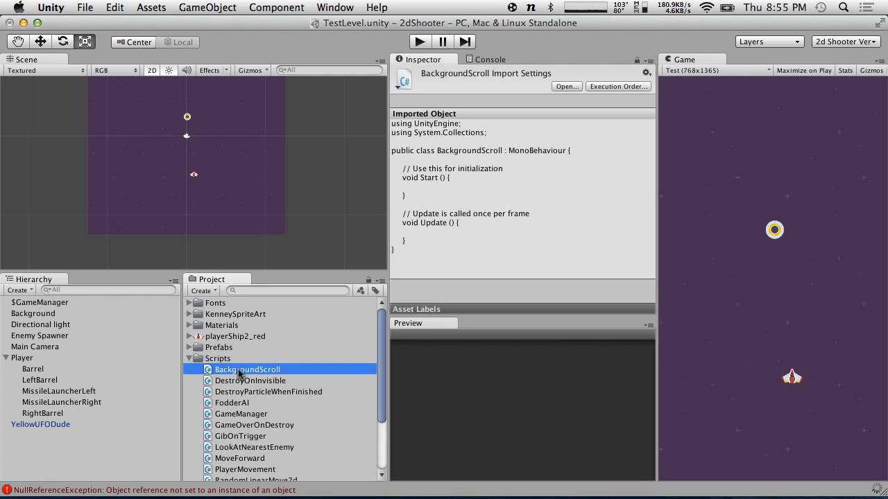
Open the BackgroundScroll script in MonoDevelop for editing.
{"action": "left_click", "coordinate": [212, 392]}
{"action": "left_click", "coordinate": [211, 380]}
{"action": "left_click", "coordinate": [210, 371]}
{"action": "double_click", "coordinate": [209, 371]}
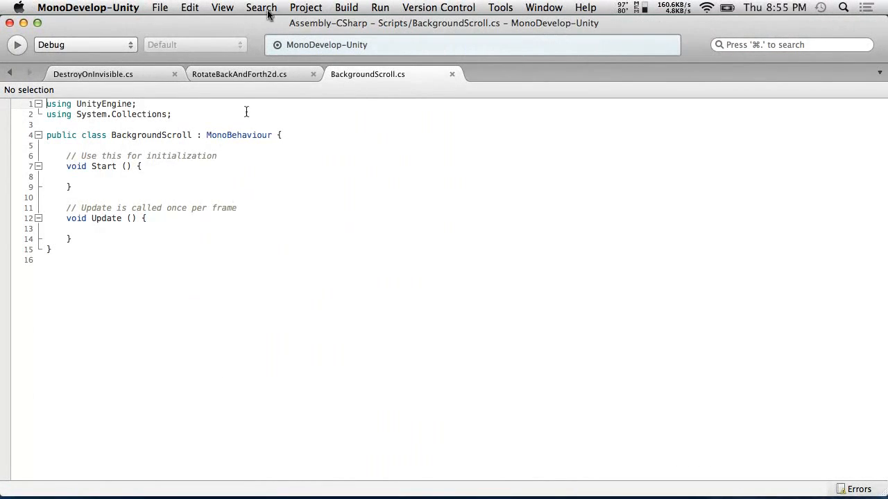
Move the BackgroundScroll class's opening brace onto its own line and add an empty line below it.
{"action": "left_click", "coordinate": [277, 135]}
{"action": "key", "text": "BackSpace"}
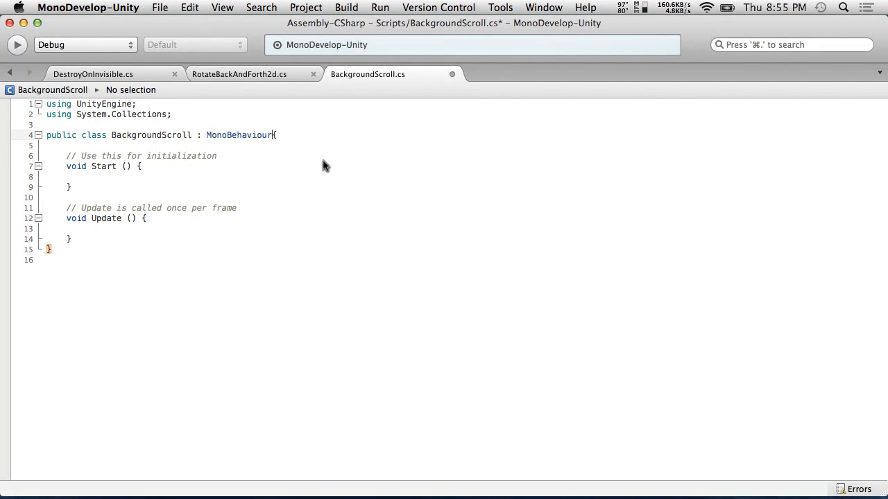
{"action": "key", "text": "Return"}
{"action": "left_click", "coordinate": [59, 147]}
{"action": "key", "text": "Return"}
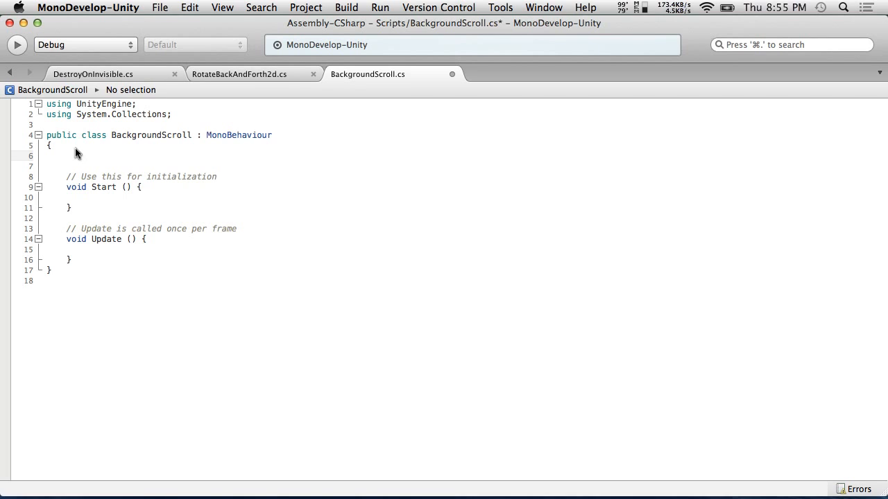
Declare a public float verticalScrollSpeed with the value 1.0f at the start of the BackgroundScroll class.
{"action": "left_click", "coordinate": [87, 167]}
{"action": "left_click", "coordinate": [89, 147]}
{"action": "left_click", "coordinate": [90, 156]}
{"action": "type", "text": "public "}
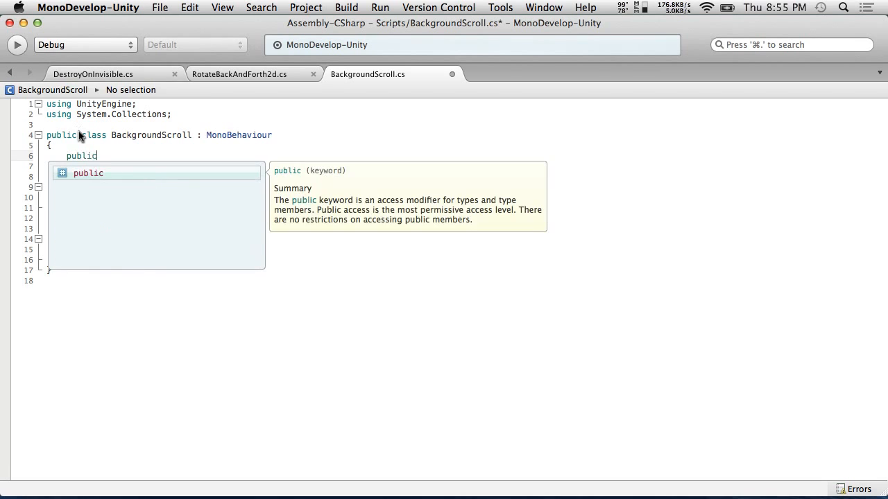
{"action": "type", "text": "Vector"}
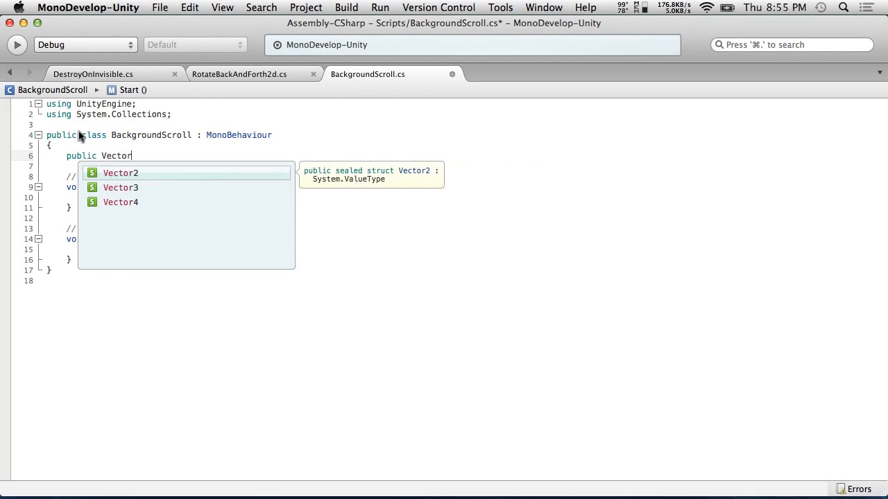
{"action": "key", "text": "BackSpace"}
{"action": "key", "text": "BackSpace"}
{"action": "key", "text": "BackSpace"}
{"action": "key", "text": "BackSpace"}
{"action": "key", "text": "BackSpace"}
{"action": "key", "text": "BackSpace"}
{"action": "type", "text": "float "}
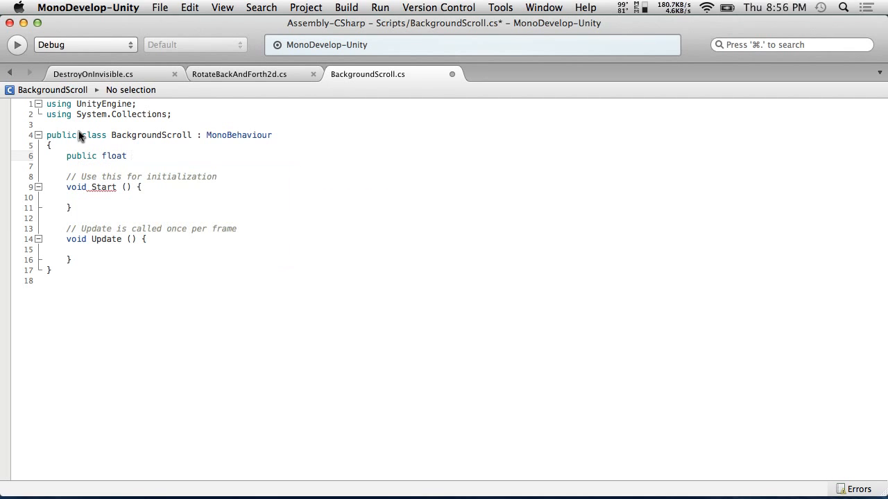
{"action": "type", "text": "verticalScrollSpeed"}
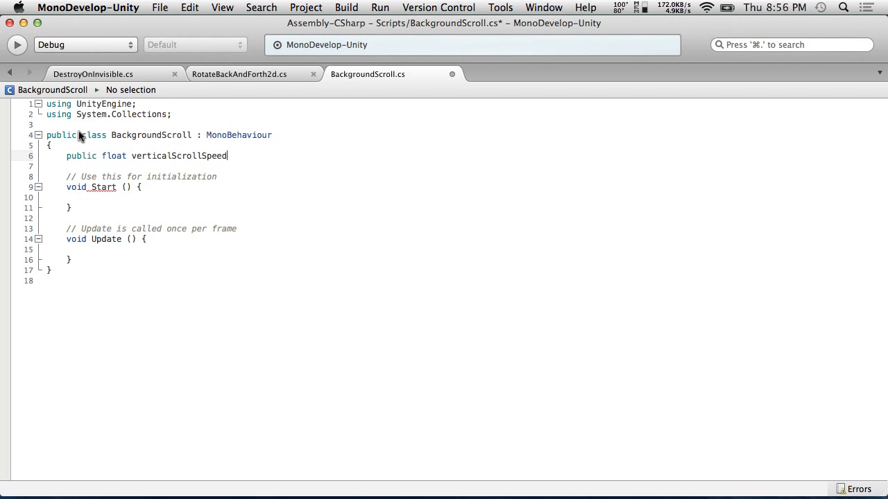
{"action": "type", "text": "= 1.0f;"}
{"action": "mouse_move", "coordinate": [244, 160]}
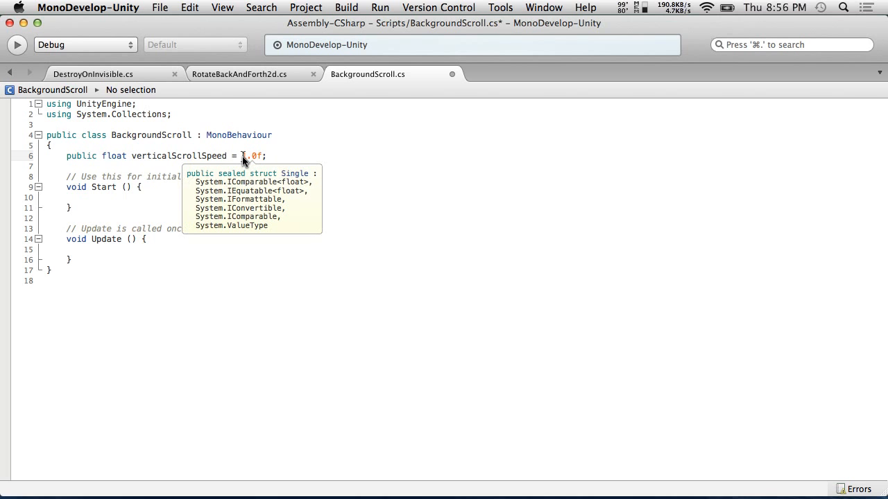
Switch to Unity and inspect the PurpleStarBackground material in the Materials folder.
{"action": "key", "text": "super+Tab"}
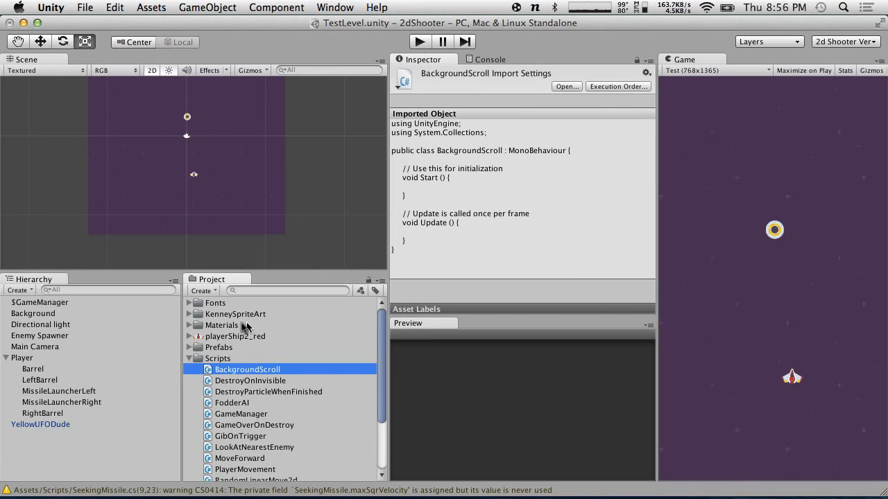
{"action": "left_click", "coordinate": [190, 348]}
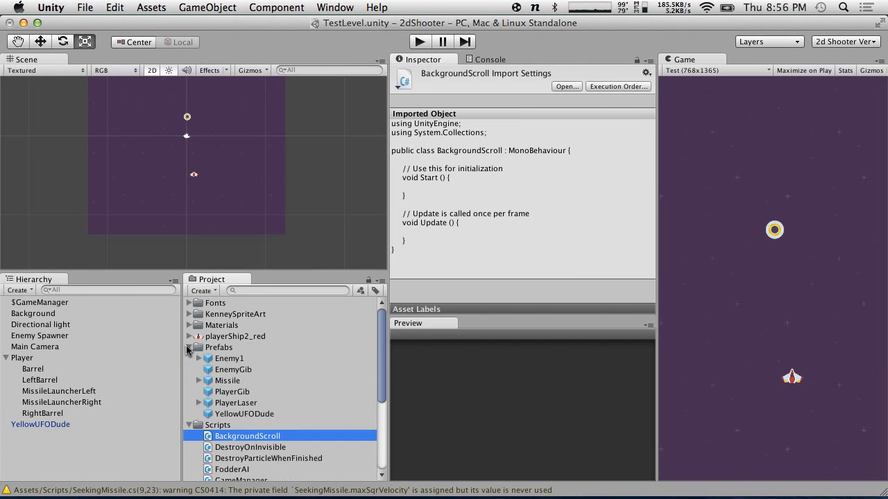
{"action": "left_click", "coordinate": [190, 325]}
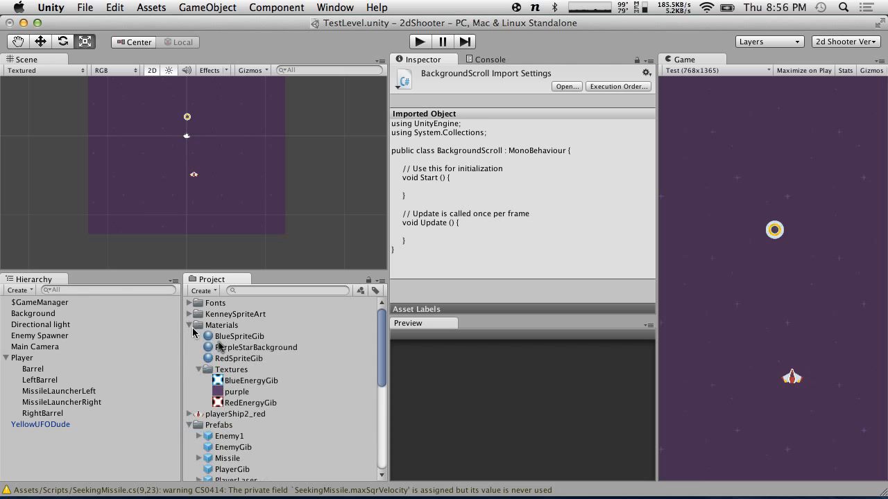
{"action": "left_click", "coordinate": [229, 349]}
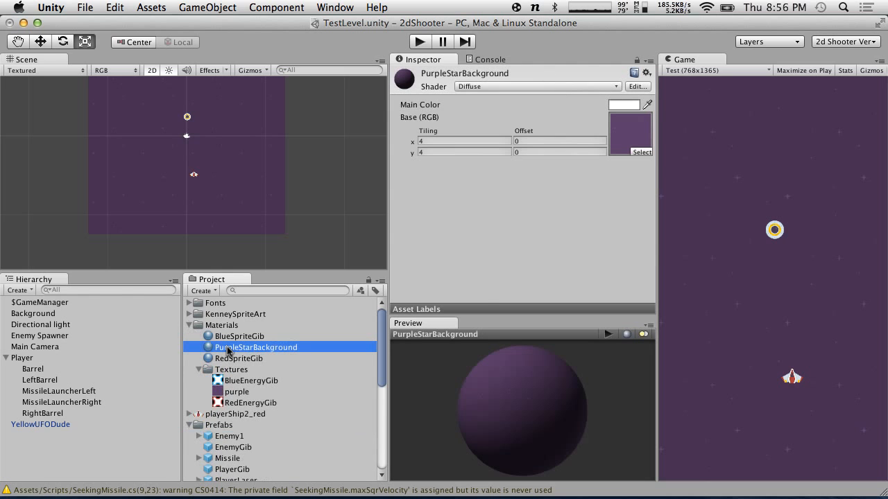
Try Y texture offsets such as 1, 2 and .1 on the PurpleStarBackground material, reset the offset to 0 and return to MonoDevelop.
{"action": "left_click", "coordinate": [537, 152]}
{"action": "left_click_drag", "start_coordinate": [539, 152], "coordinate": [498, 152]}
{"action": "type", "text": "1"}
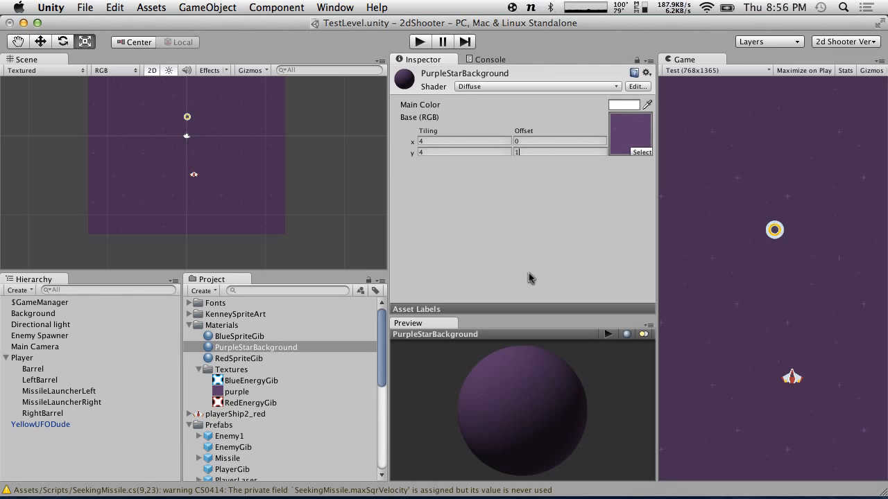
{"action": "left_click_drag", "start_coordinate": [538, 152], "coordinate": [455, 147]}
{"action": "type", "text": "2"}
{"action": "key", "text": "BackSpace"}
{"action": "type", "text": ".1"}
{"action": "key", "text": "BackSpace"}
{"action": "type", "text": "3"}
{"action": "key", "text": "BackSpace"}
{"action": "type", "text": "4"}
{"action": "key", "text": "BackSpace"}
{"action": "key", "text": "BackSpace"}
{"action": "type", "text": "1"}
{"action": "key", "text": "BackSpace"}
{"action": "type", "text": "0f;"}
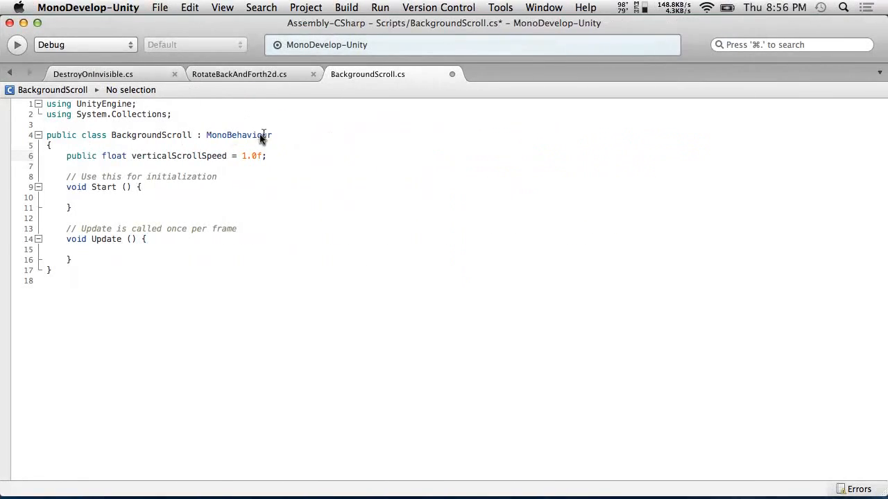
Declare a public float horizontalScrollMultiplier with the value 1.0f on the line below verticalScrollSpeed.
{"action": "key", "text": "Return"}
{"action": "key", "text": "Down"}
{"action": "key", "text": "Up"}
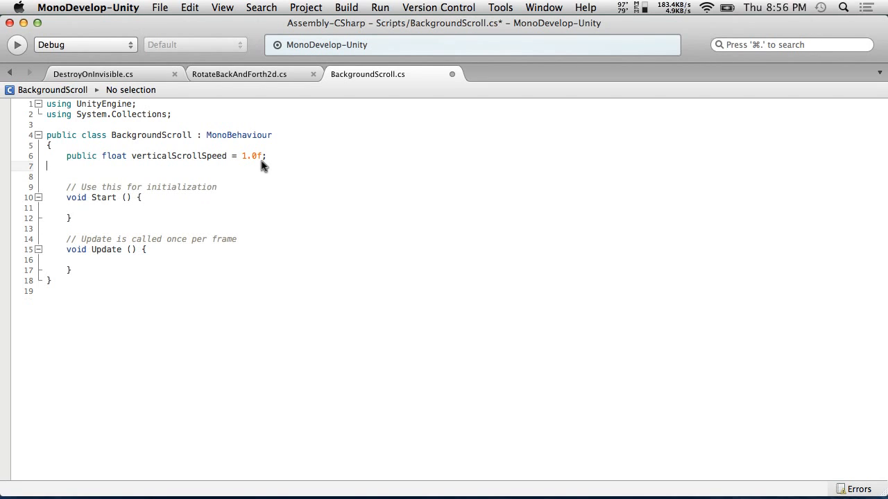
{"action": "type", "text": "public float horizontalScroll"}
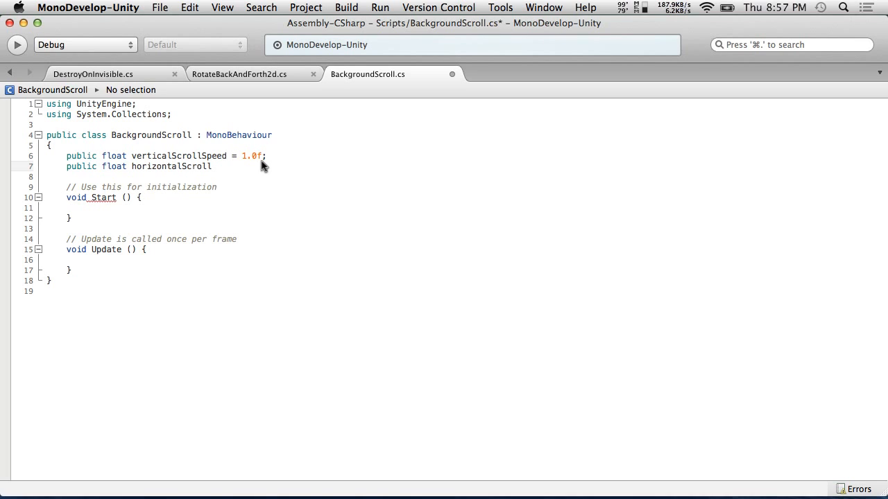
{"action": "type", "text": "Multiplier;"}
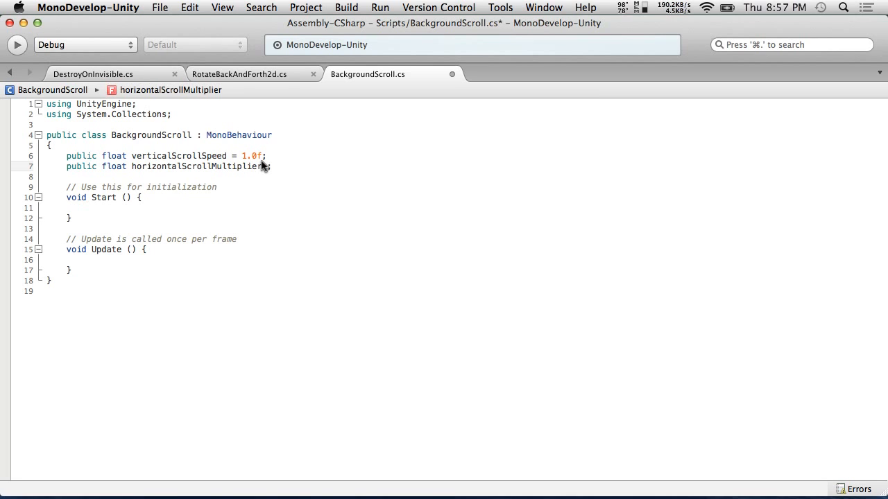
{"action": "type", "text": "1.0f"}
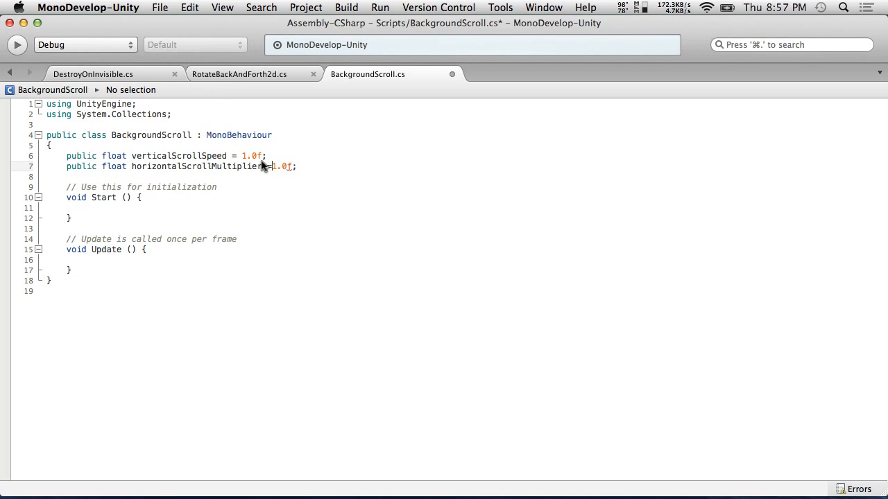
{"action": "left_click", "coordinate": [262, 162]}
{"action": "type", "text": "="}
{"action": "left_click", "coordinate": [310, 168]}
Move the Update method's opening brace onto its own line and place the cursor in the method body.
{"action": "left_click", "coordinate": [139, 251]}
{"action": "key", "text": "Return"}
{"action": "left_click", "coordinate": [141, 271]}
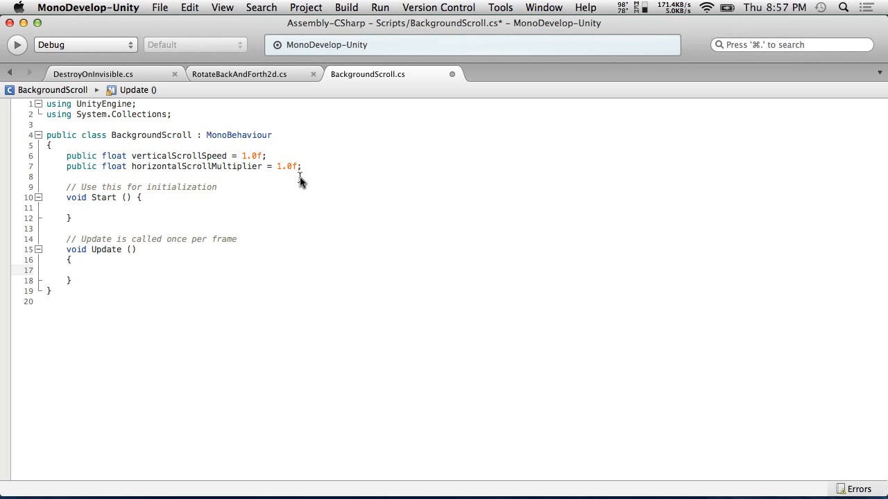
{"action": "key", "text": "ctrl+Left"}
{"action": "key", "text": "ctrl+Right"}
{"action": "type", "text": "tranform.ma"}
{"action": "key", "text": "BackSpace"}
{"action": "key", "text": "BackSpace"}
{"action": "key", "text": "BackSpace"}
{"action": "key", "text": "BackSpace"}
{"action": "key", "text": "BackSpace"}
{"action": "key", "text": "BackSpace"}
{"action": "key", "text": "BackSpace"}
{"action": "key", "text": "BackSpace"}
{"action": "key", "text": "BackSpace"}
{"action": "key", "text": "BackSpace"}
{"action": "key", "text": "BackSpace"}
{"action": "key", "text": "BackSpace"}
{"action": "key", "text": "BackSpace"}
{"action": "type", "text": "transform.ma"}
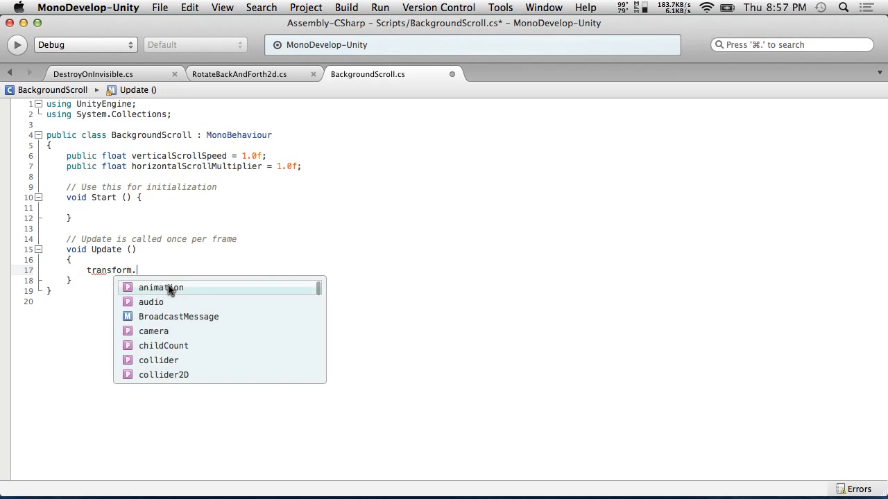
{"action": "key", "text": "BackSpace"}
{"action": "key", "text": "BackSpace"}
{"action": "key", "text": "BackSpace"}
{"action": "key", "text": "BackSpace"}
{"action": "key", "text": "BackSpace"}
{"action": "key", "text": "BackSpace"}
{"action": "key", "text": "BackSpace"}
{"action": "key", "text": "BackSpace"}
{"action": "key", "text": "BackSpace"}
{"action": "key", "text": "BackSpace"}
{"action": "key", "text": "BackSpace"}
{"action": "key", "text": "BackSpace"}
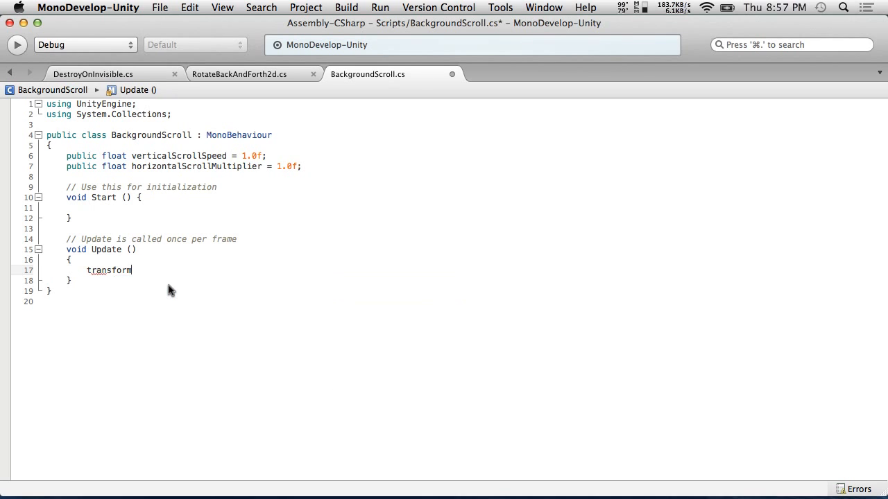
Begin a statement in the Update method with renderer.material.
{"action": "type", "text": "rendere"}
{"action": "key", "text": "BackSpace"}
{"action": "key", "text": "BackSpace"}
{"action": "key", "text": "BackSpace"}
{"action": "type", "text": "dere"}
{"action": "key", "text": "Return"}
{"action": "type", "text": ".ma"}
{"action": "key", "text": "Return"}
{"action": "type", "text": "."}
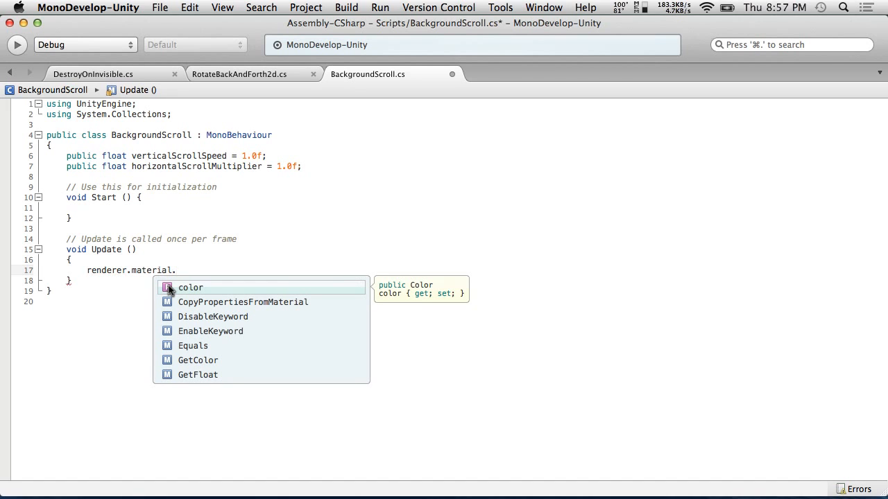
{"action": "type", "text": "sc"}
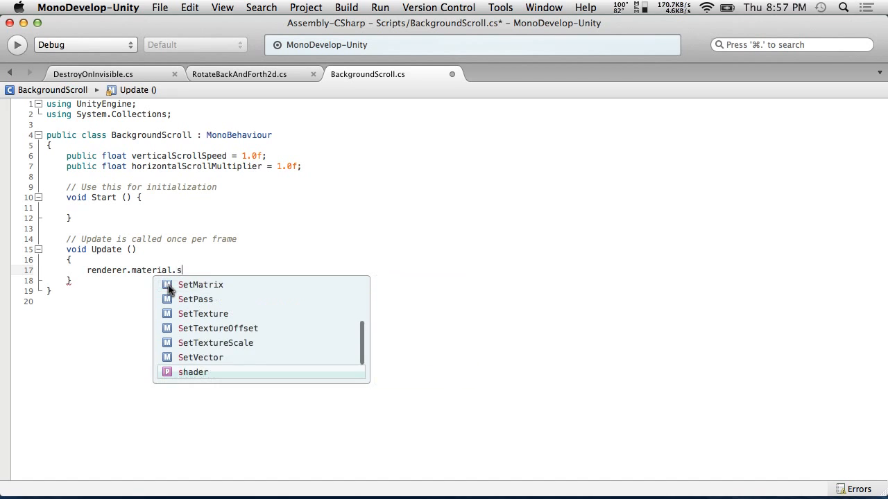
{"action": "key", "text": "BackSpace"}
{"action": "key", "text": "BackSpace"}
{"action": "scroll", "coordinate": [254, 319], "scroll_direction": "up", "scroll_amount": 1}
{"action": "type", "text": "text"}
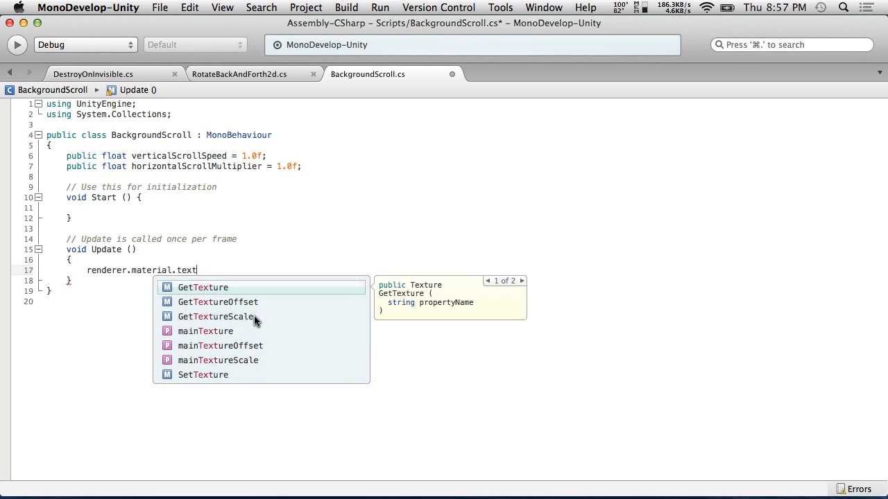
{"action": "type", "text": "ure"}
{"action": "key", "text": "Return"}
{"action": "key", "text": "BackSpace"}
{"action": "key", "text": "BackSpace"}
{"action": "key", "text": "BackSpace"}
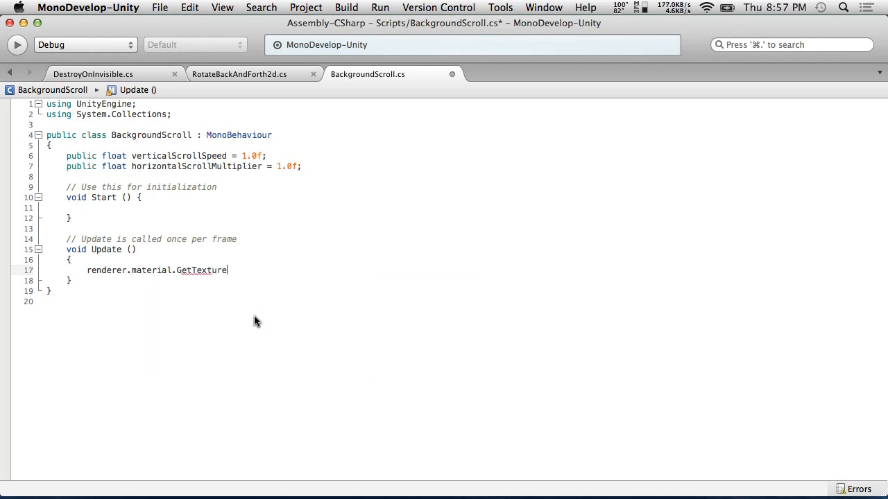
{"action": "key", "text": "BackSpace"}
{"action": "key", "text": "BackSpace"}
{"action": "key", "text": "BackSpace"}
{"action": "key", "text": "BackSpace"}
{"action": "key", "text": "BackSpace"}
{"action": "key", "text": "BackSpace"}
{"action": "key", "text": "BackSpace"}
{"action": "key", "text": "BackSpace"}
{"action": "key", "text": "BackSpace"}
Complete the expression in Update as renderer.material.mainTextureOffset.
{"action": "type", "text": ".mai"}
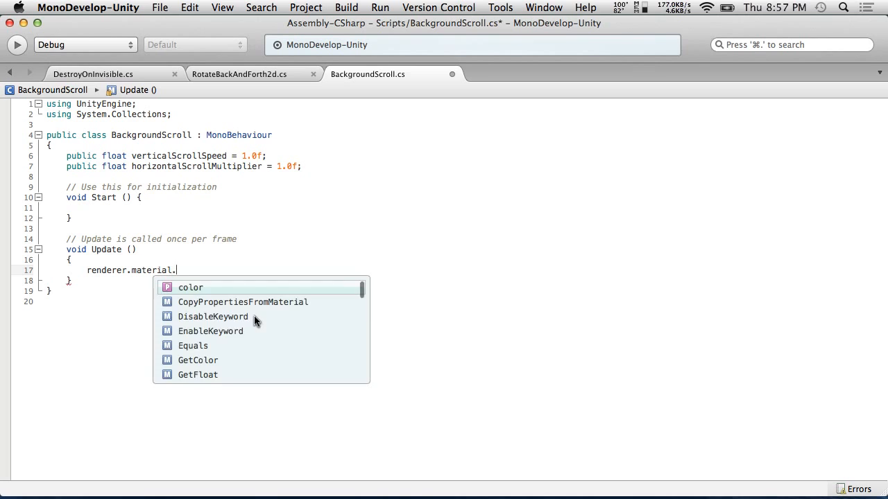
{"action": "key", "text": "Return"}
{"action": "key", "text": "BackSpace"}
{"action": "key", "text": "BackSpace"}
{"action": "key", "text": "BackSpace"}
{"action": "key", "text": "BackSpace"}
{"action": "key", "text": "BackSpace"}
{"action": "type", "text": "main"}
{"action": "key", "text": "Down"}
{"action": "key", "text": "Return"}
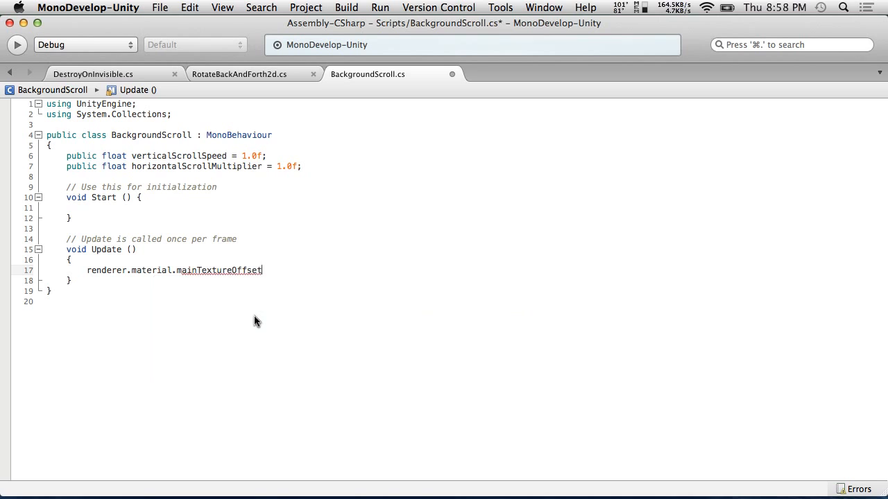
Insert a line above the renderer expression in Update and start a Vector2 variable named newTextureOffset.
{"action": "left_click", "coordinate": [111, 263]}
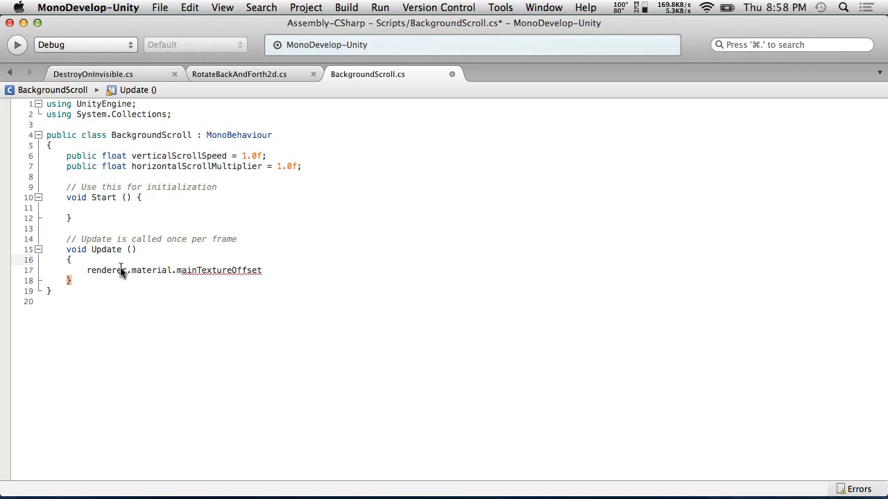
{"action": "key", "text": "Return"}
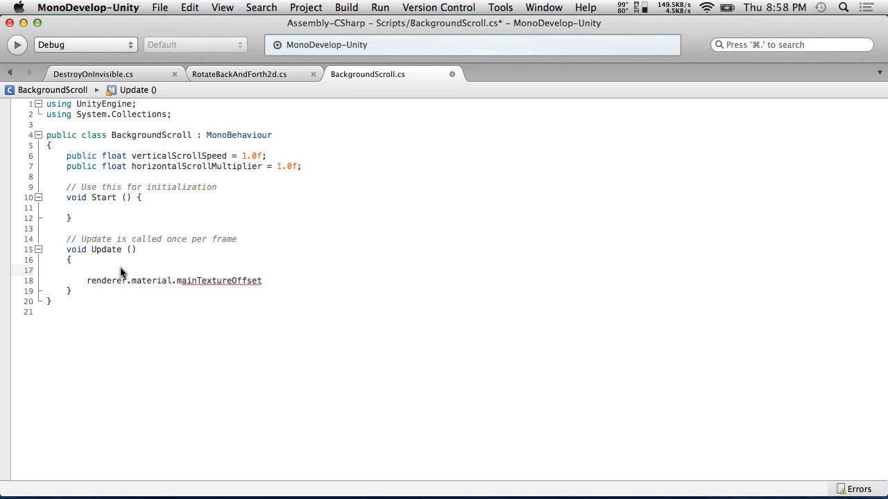
{"action": "type", "text": "Vec"}
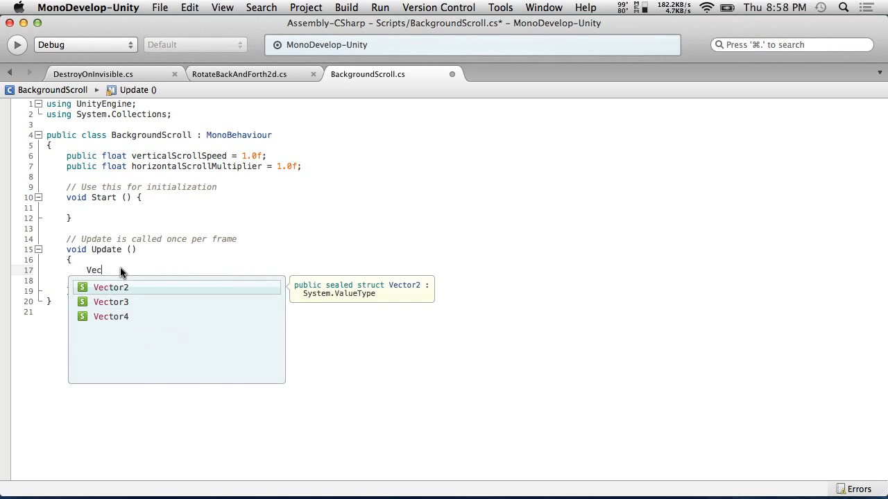
{"action": "key", "text": "Return"}
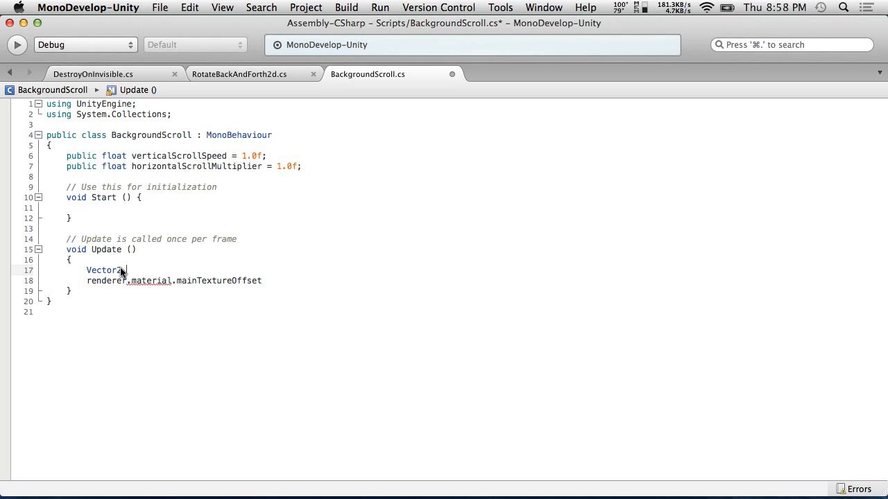
{"action": "type", "text": "newTextureOffser"}
{"action": "key", "text": "BackSpace"}
{"action": "type", "text": "t"}
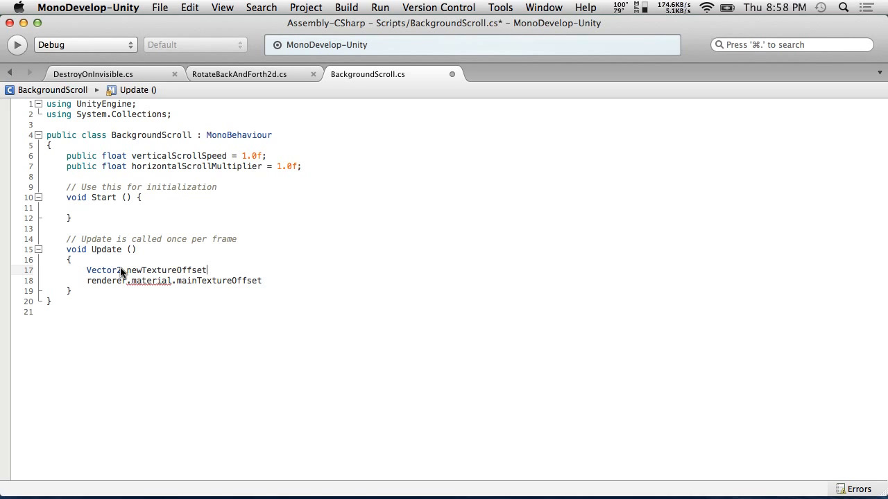
Initialize newTextureOffset with a copy of the renderer.material.mainTextureOffset expression and end the statement with a semicolon.
{"action": "type", "text": " ="}
{"action": "left_click_drag", "start_coordinate": [287, 281], "coordinate": [84, 281]}
{"action": "key", "text": "super+c"}
{"action": "left_click", "coordinate": [269, 270]}
{"action": "key", "text": "super+v"}
{"action": "type", "text": ";"}
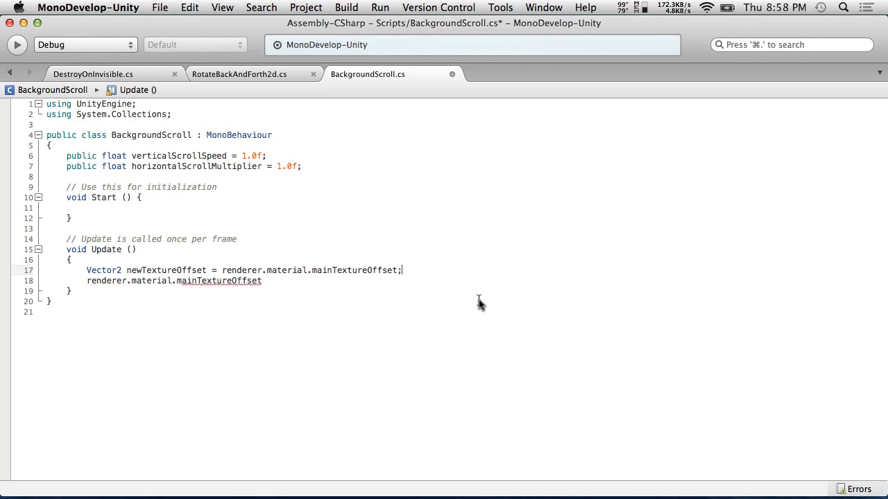
Assign newTextureOffset to renderer.material.mainTextureOffset, leaving two empty lines between the declaration and this assignment.
{"action": "left_click_drag", "start_coordinate": [412, 282], "coordinate": [84, 281]}
{"action": "left_click", "coordinate": [88, 281]}
{"action": "double_click", "coordinate": [165, 270]}
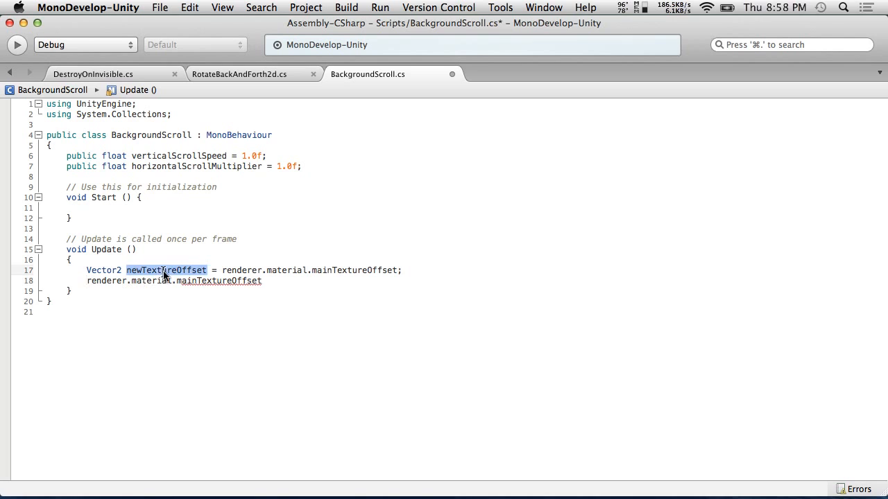
{"action": "left_click", "coordinate": [424, 269]}
{"action": "key", "text": "Return"}
{"action": "key", "text": "Return"}
{"action": "left_click", "coordinate": [278, 310]}
{"action": "left_click", "coordinate": [279, 302]}
{"action": "type", "text": "="}
{"action": "key", "text": "super+v"}
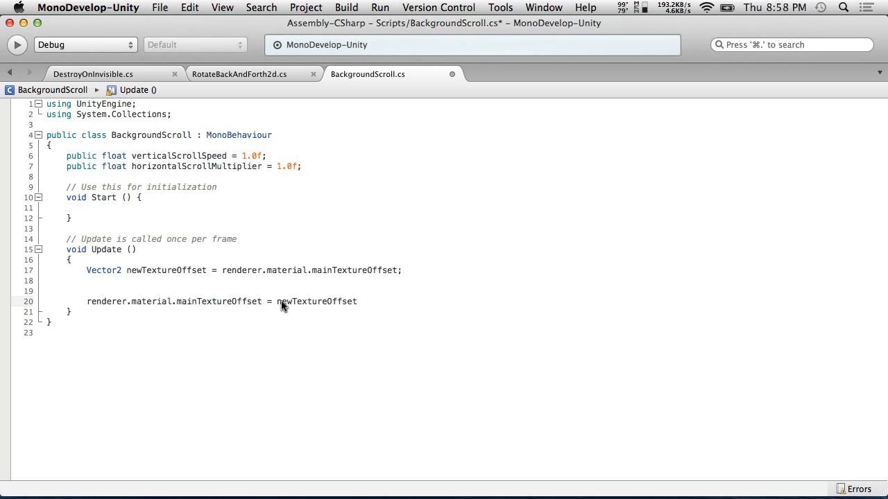
{"action": "type", "text": ";"}
Add another empty line between the newTextureOffset declaration and the mainTextureOffset assignment in Update.
{"action": "left_click_drag", "start_coordinate": [87, 270], "coordinate": [446, 275]}
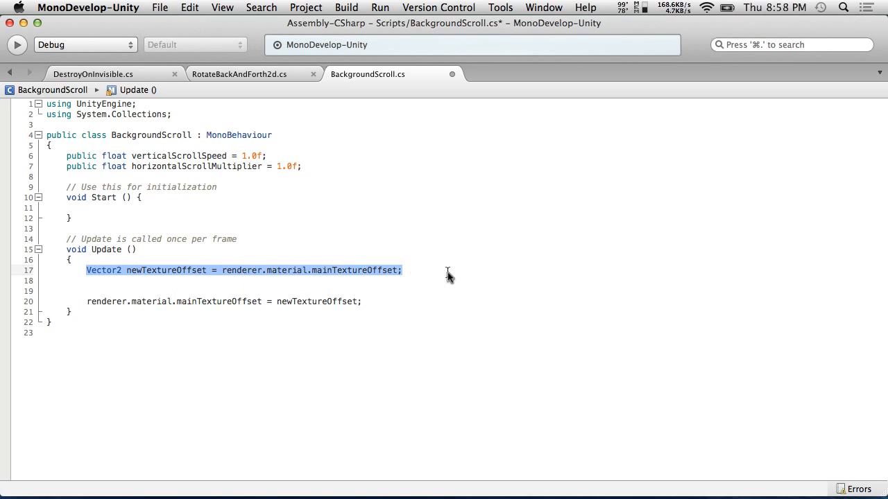
{"action": "left_click_drag", "start_coordinate": [86, 302], "coordinate": [382, 303]}
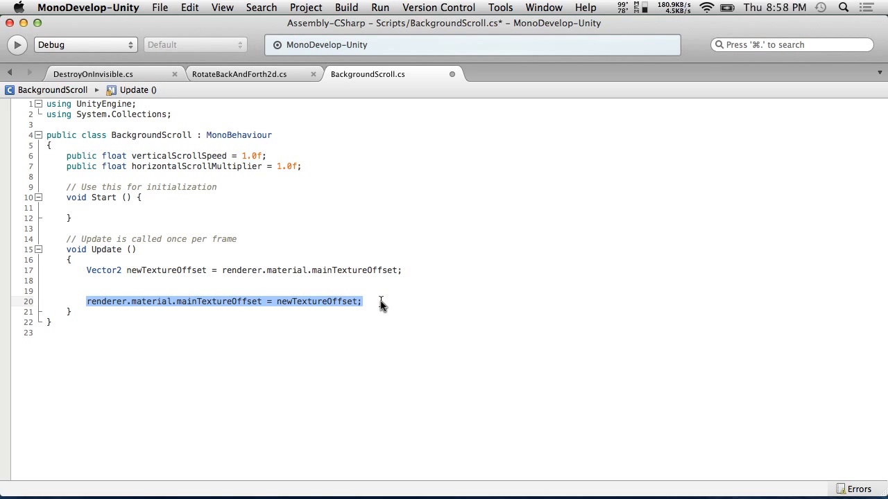
{"action": "left_click", "coordinate": [226, 282]}
{"action": "key", "text": "Return"}
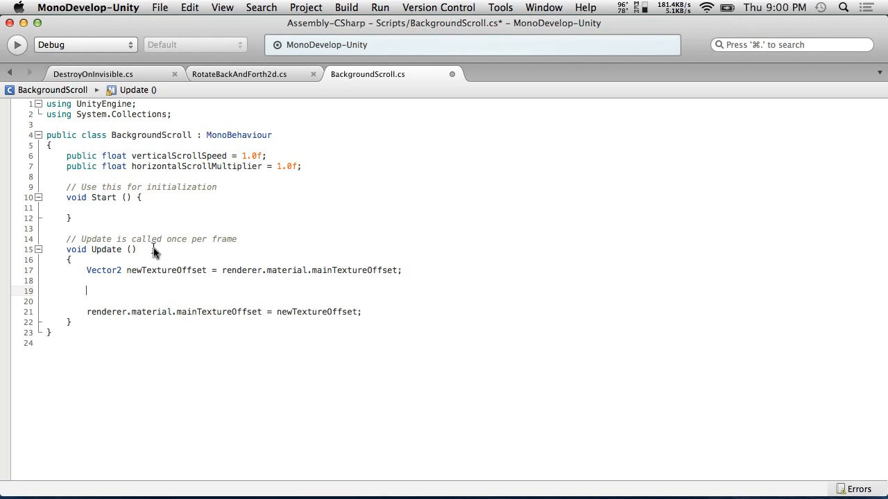
Add a statement in Update that increments newTextureOffset.y by verticalScrollSpeed.
{"action": "type", "text": "new"}
{"action": "key", "text": "Down"}
{"action": "type", "text": "TextureOffset."}
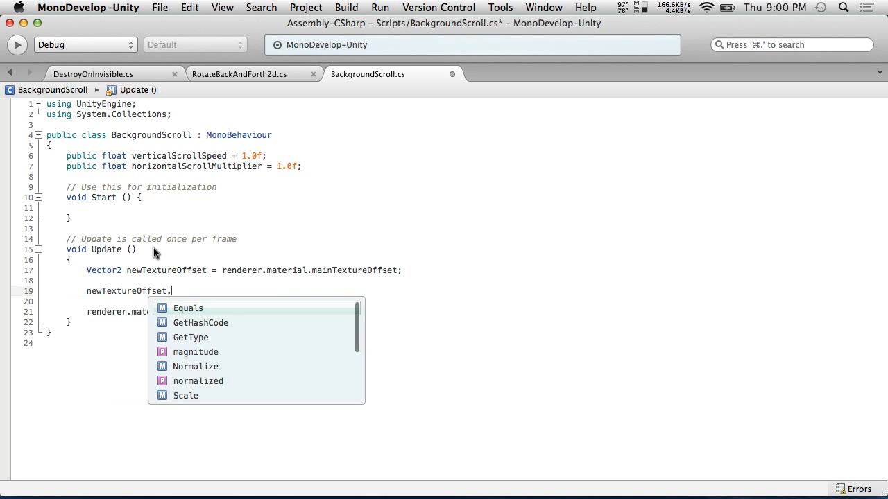
{"action": "type", "text": "y +"}
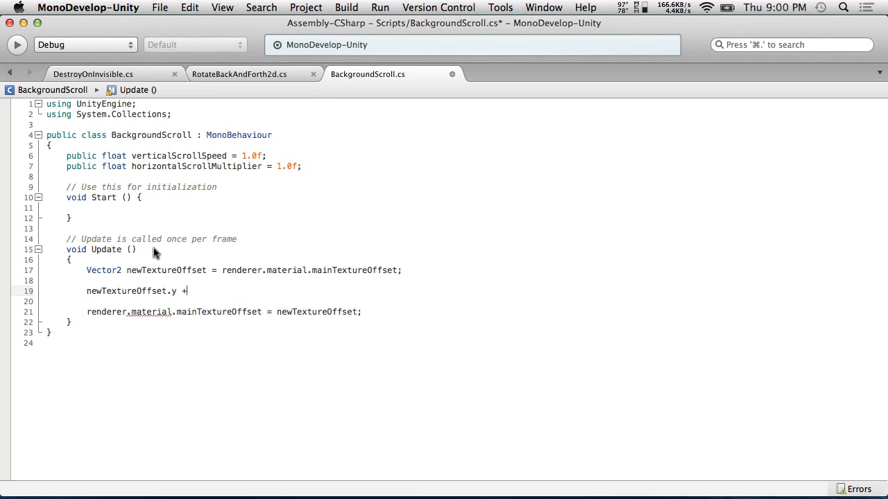
{"action": "type", "text": "= vert"}
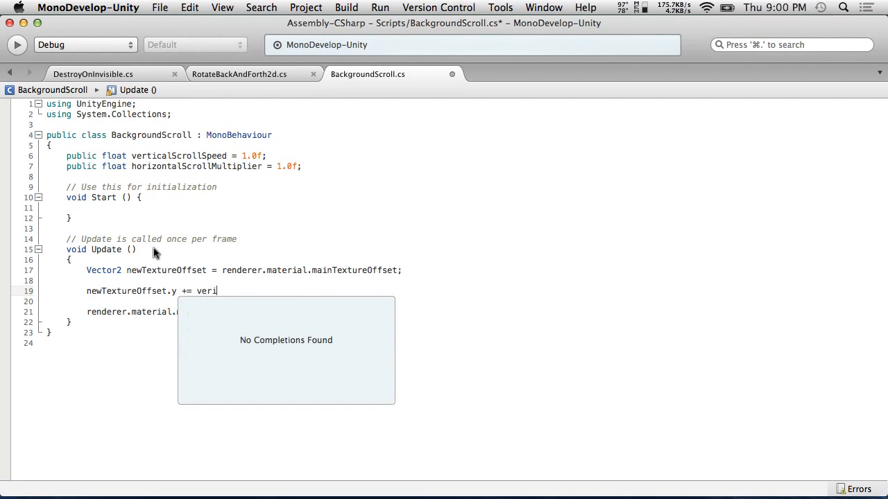
{"action": "key", "text": "Return"}
{"action": "type", "text": ";"}
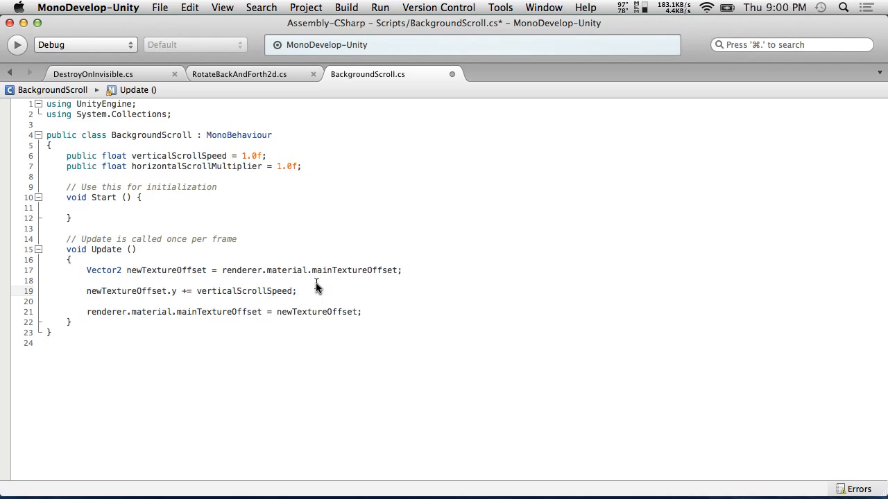
Insert an empty line above the newTextureOffset.y statement and multiply verticalScrollSpeed by Time.deltaTime.
{"action": "key", "text": "Return"}
{"action": "key", "text": "BackSpace"}
{"action": "left_click", "coordinate": [194, 279]}
{"action": "key", "text": "Return"}
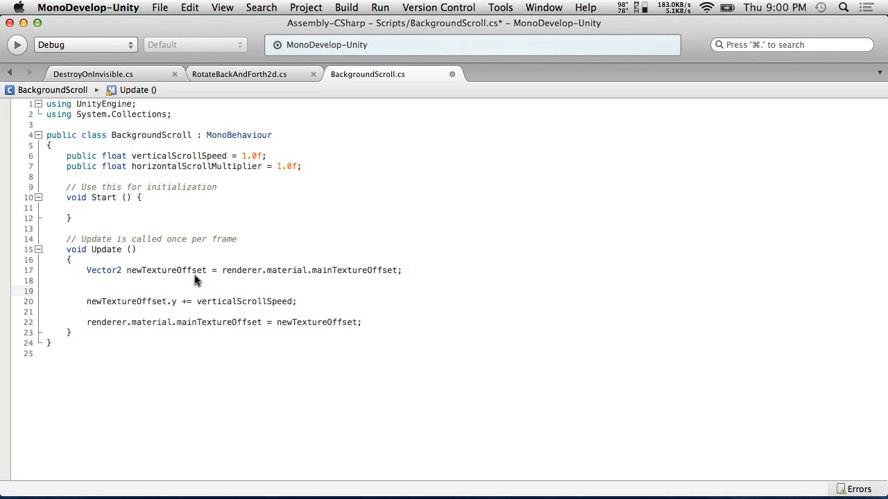
{"action": "left_click", "coordinate": [294, 302]}
{"action": "type", "text": "*Time.d"}
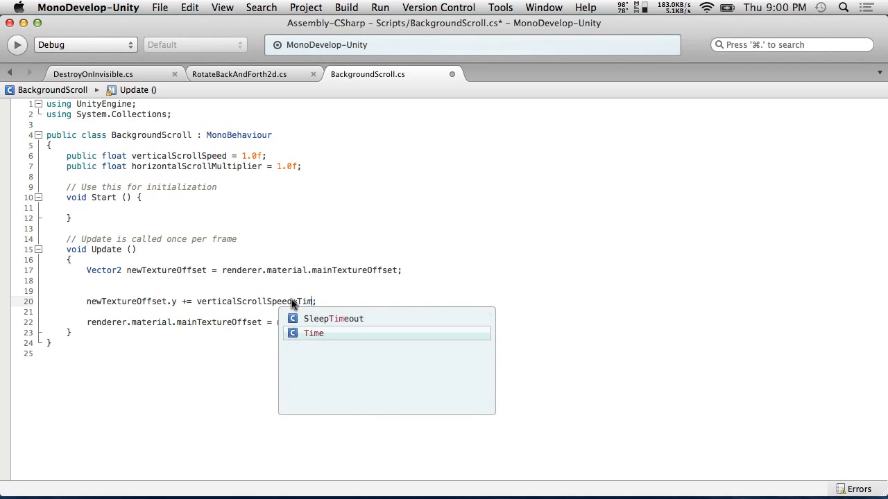
{"action": "key", "text": "Return"}
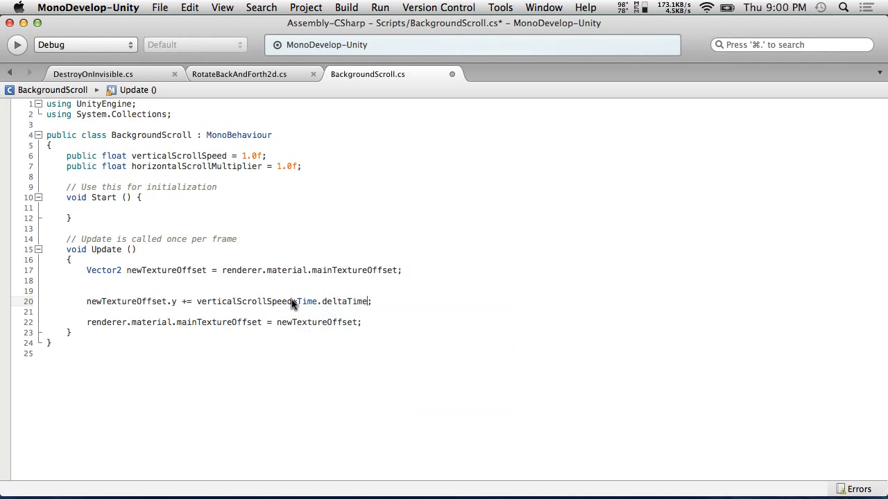
Start a newTextureOffset.x assignment with a plain equals sign on the empty line above the newTextureOffset.y statement.
{"action": "left_click", "coordinate": [160, 292]}
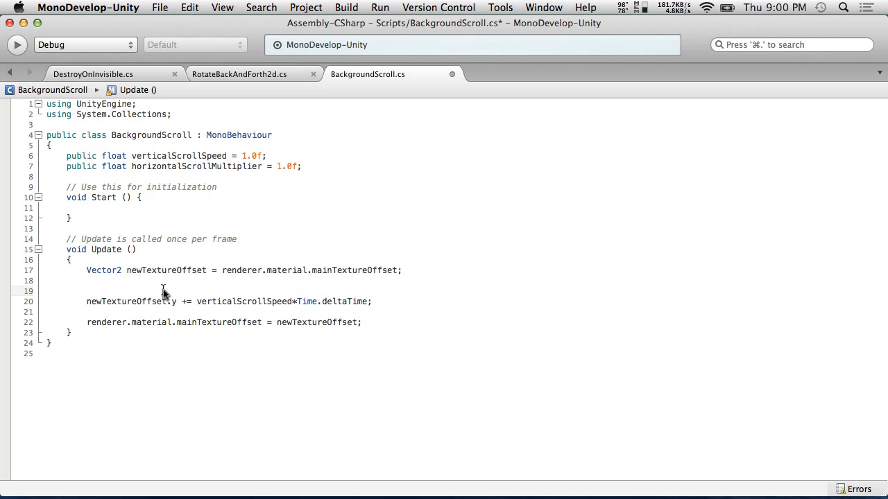
{"action": "type", "text": "new"}
{"action": "key", "text": "Down"}
{"action": "key", "text": "Return"}
{"action": "type", "text": ".x"}
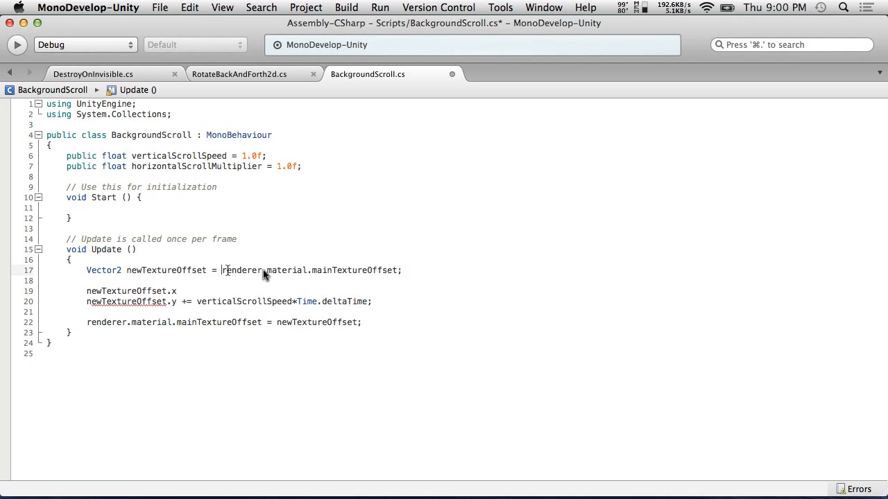
{"action": "left_click_drag", "start_coordinate": [222, 270], "coordinate": [432, 269]}
{"action": "left_click_drag", "start_coordinate": [182, 302], "coordinate": [251, 304]}
{"action": "left_click", "coordinate": [193, 293]}
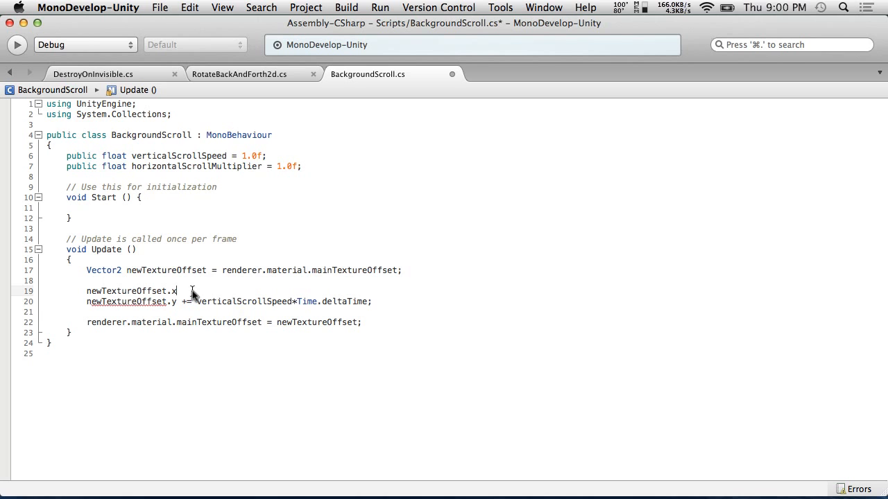
{"action": "type", "text": "="}
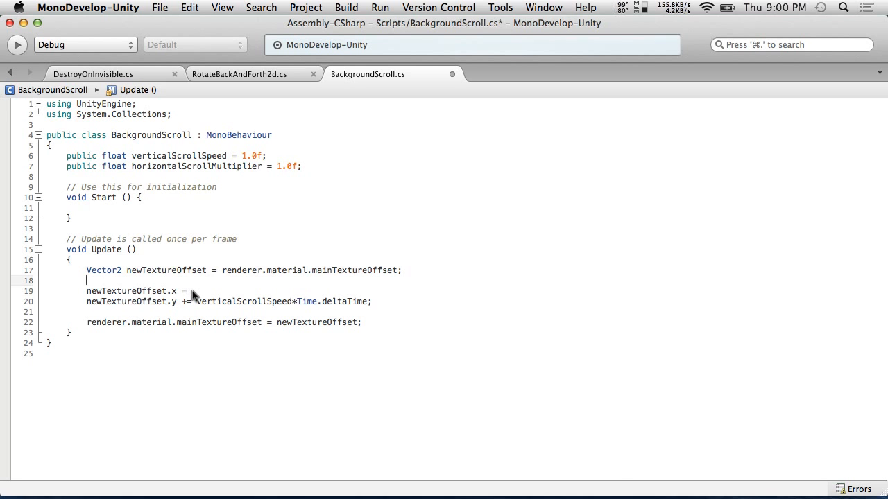
Switch to Unity, set the Player object's tag to Player, and save the scene.
{"action": "key", "text": "super+Tab"}
{"action": "left_click", "coordinate": [21, 358]}
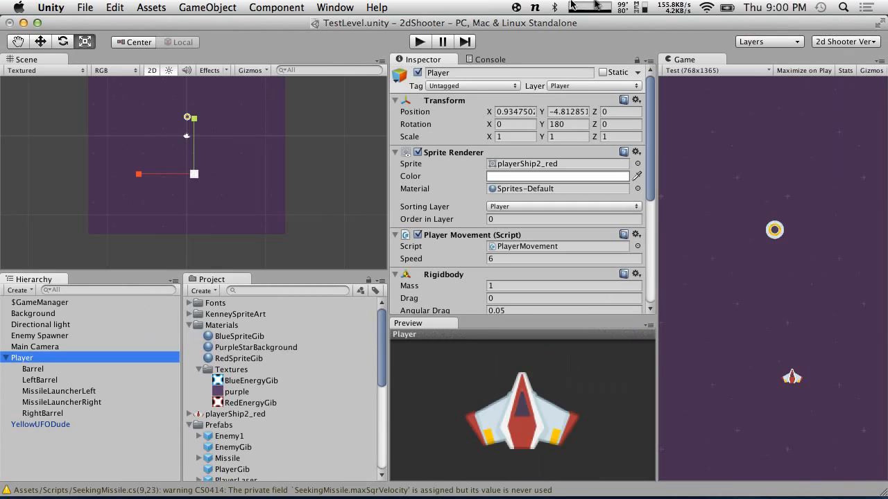
{"action": "left_click", "coordinate": [61, 402]}
{"action": "left_click", "coordinate": [40, 424]}
{"action": "left_click", "coordinate": [28, 358]}
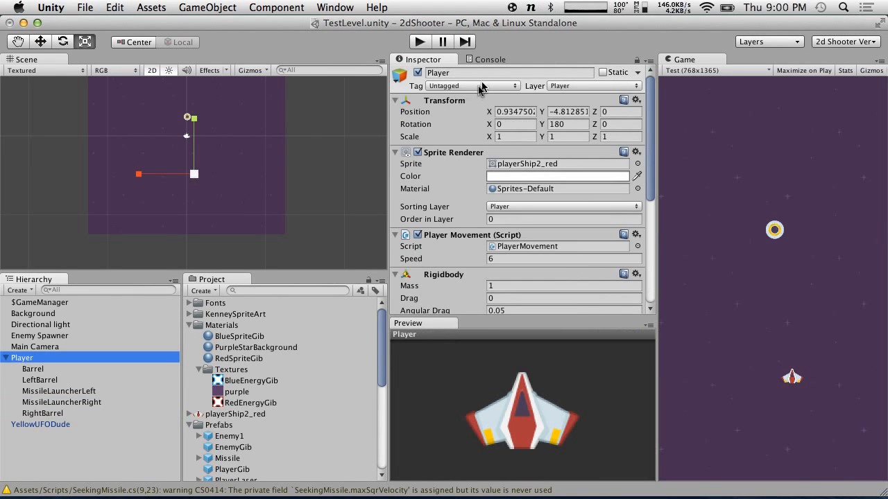
{"action": "left_click", "coordinate": [475, 86]}
{"action": "left_click", "coordinate": [451, 143]}
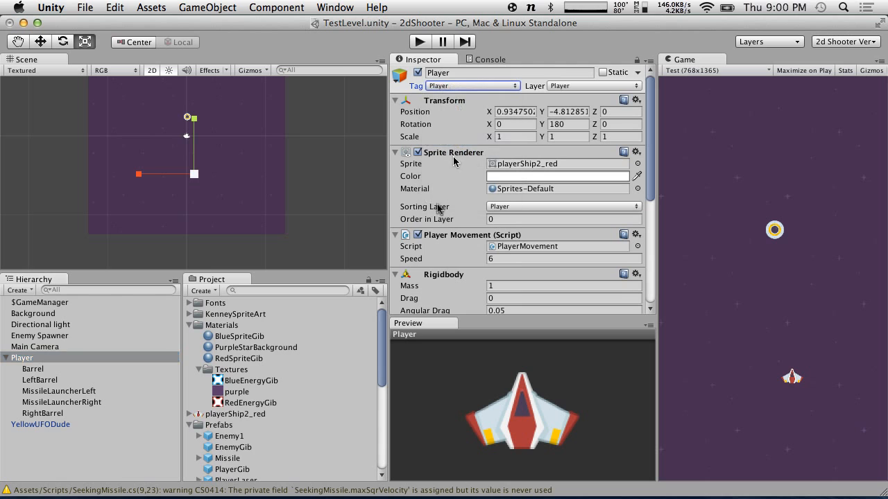
{"action": "left_click", "coordinate": [150, 6]}
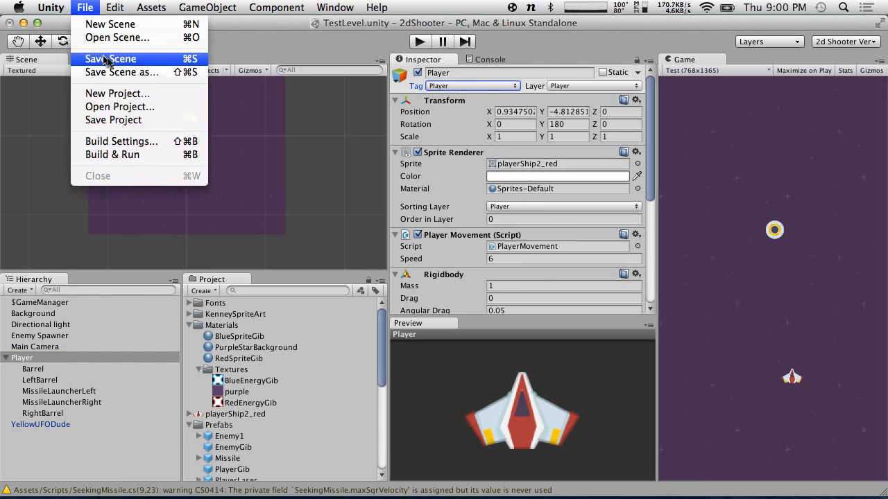
{"action": "left_click", "coordinate": [104, 59]}
Switch back to MonoDevelop and place the cursor at the end of the unfinished newTextureOffset.x assignment.
{"action": "key", "text": "super+Tab"}
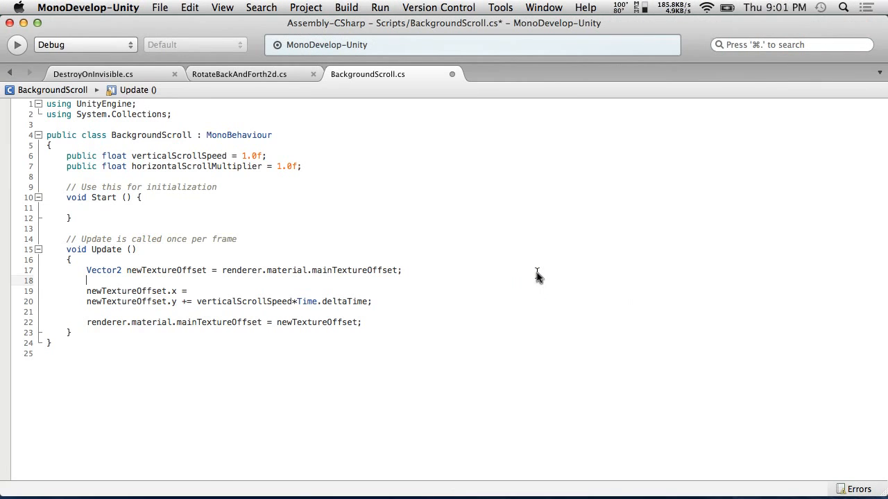
{"action": "left_click", "coordinate": [247, 292]}
{"action": "type", "text": "Find"}
{"action": "key", "text": "BackSpace"}
{"action": "key", "text": "BackSpace"}
{"action": "key", "text": "BackSpace"}
{"action": "key", "text": "BackSpace"}
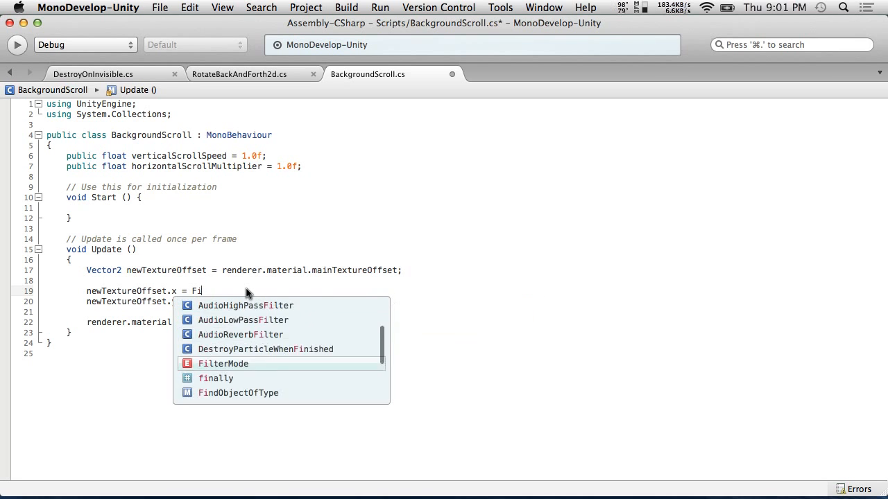
Complete the newTextureOffset.x assignment with GameObject.FindGameObjectWithTag("Player") and a closing semicolon.
{"action": "type", "text": "GameObject.Find"}
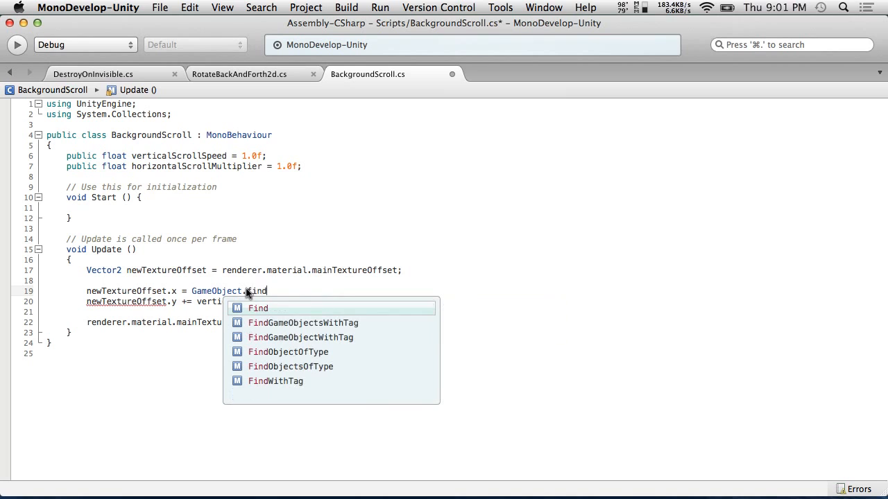
{"action": "key", "text": "Down"}
{"action": "key", "text": "Down"}
{"action": "key", "text": "Return"}
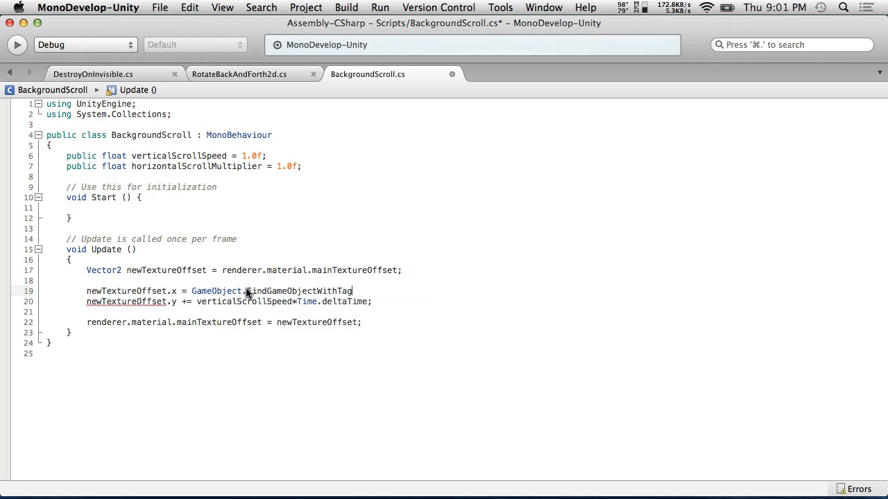
{"action": "type", "text": "(\"Player)"}
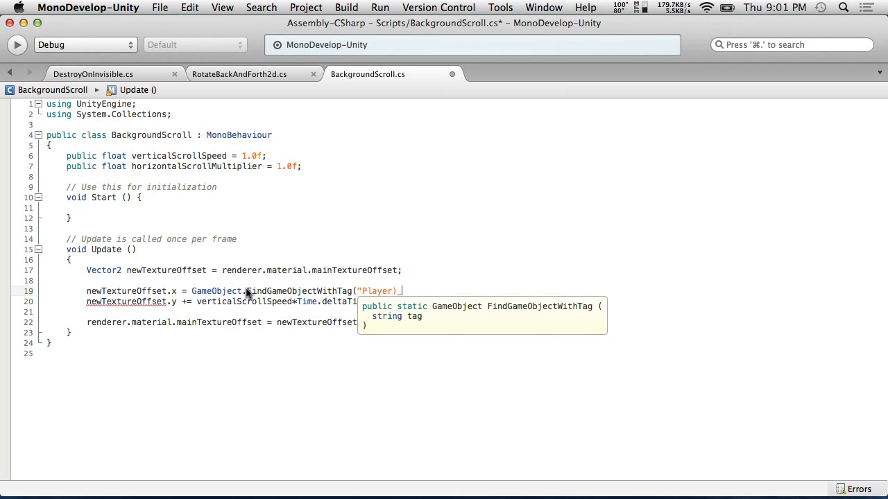
{"action": "key", "text": "BackSpace"}
{"action": "type", "text": "\");"}
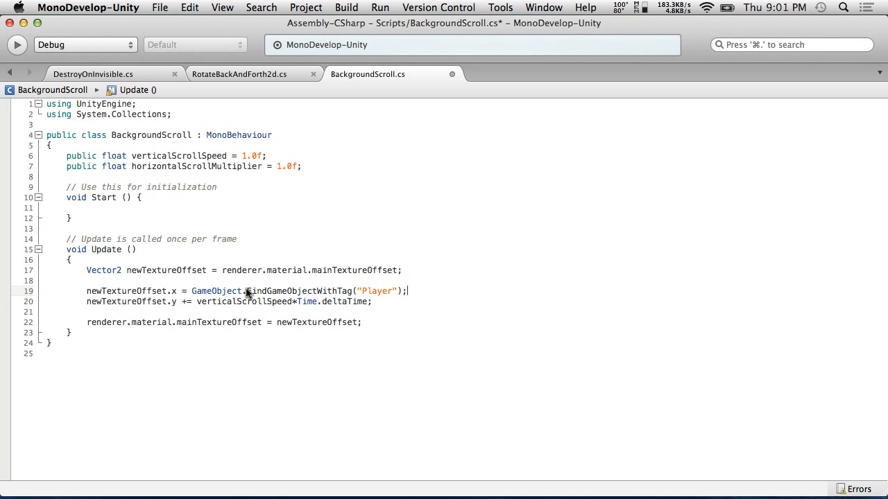
Extend the player lookup before the semicolon with .transform.position.x multiplied by horizontalScrollMultiplier.
{"action": "key", "text": "Left"}
{"action": "type", "text": ".tra"}
{"action": "key", "text": "Return"}
{"action": "type", "text": ".po"}
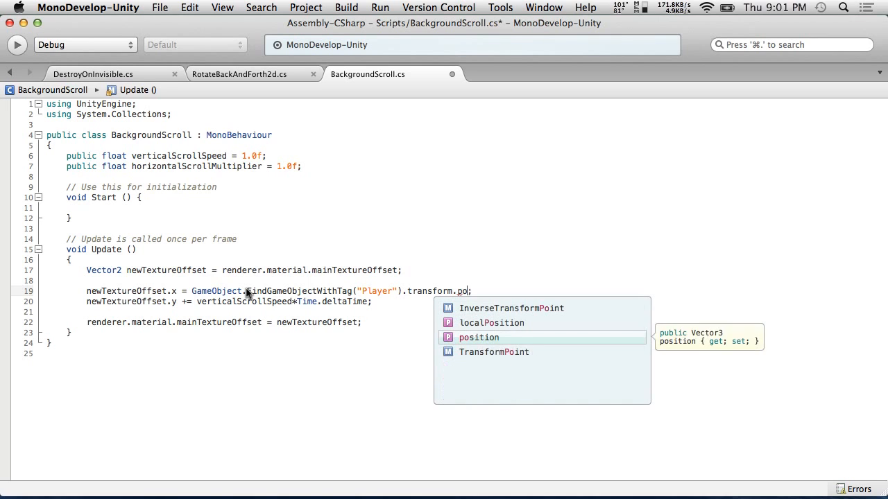
{"action": "key", "text": "Return"}
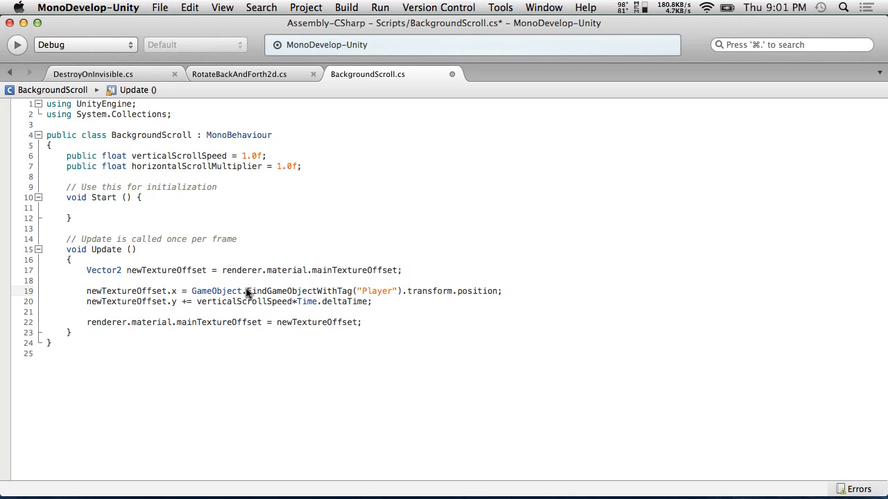
{"action": "type", "text": "."}
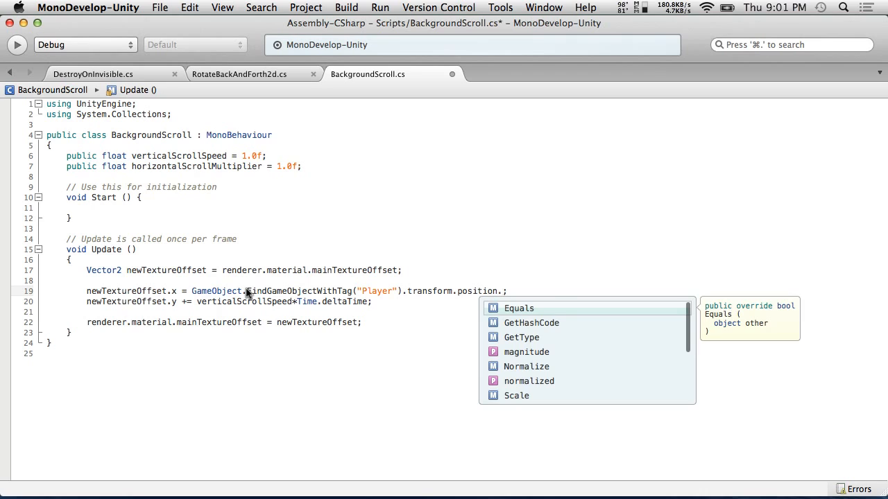
{"action": "type", "text": "x "}
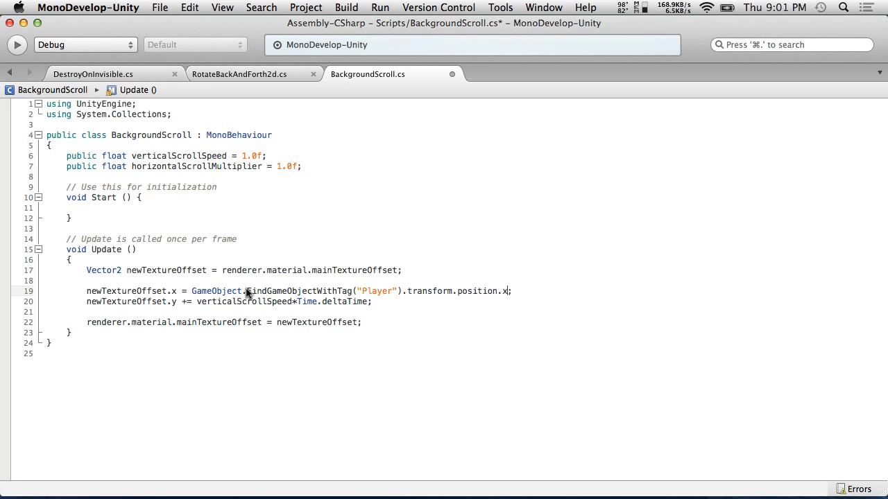
{"action": "type", "text": "hor"}
{"action": "key", "text": "Return"}
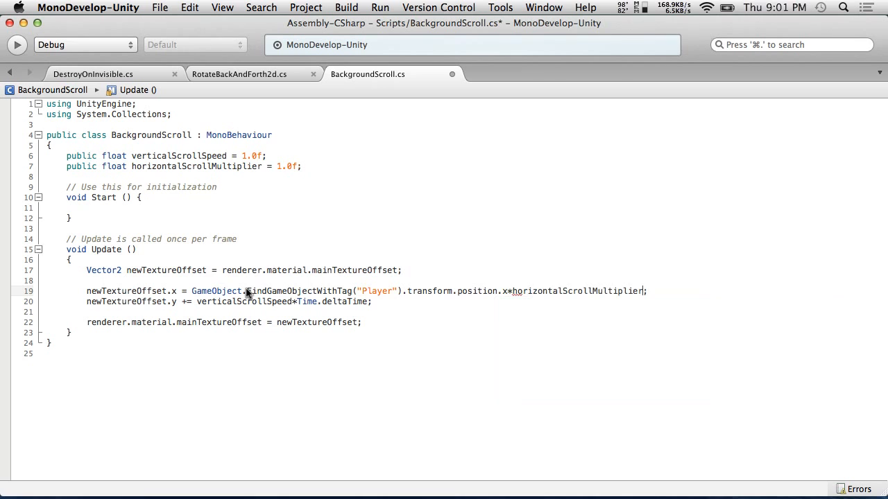
Save the BackgroundScroll.cs script.
{"action": "left_click", "coordinate": [258, 323]}
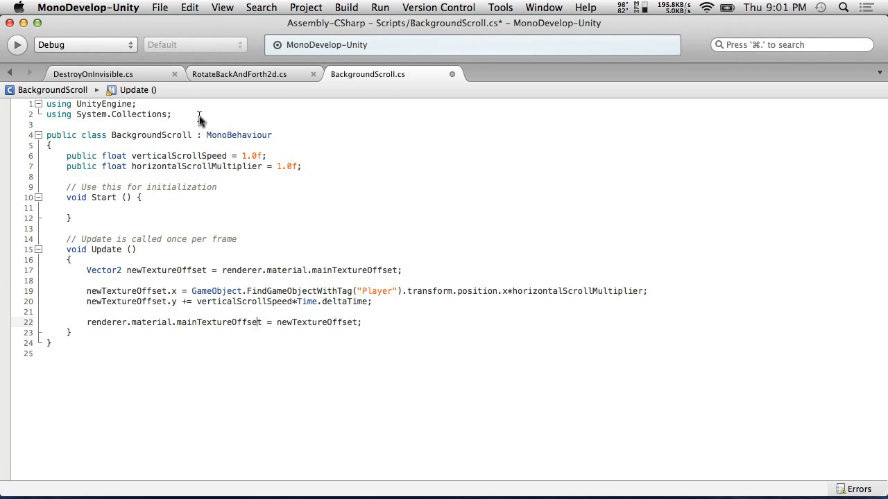
{"action": "left_click", "coordinate": [160, 7]}
{"action": "left_click", "coordinate": [170, 59]}
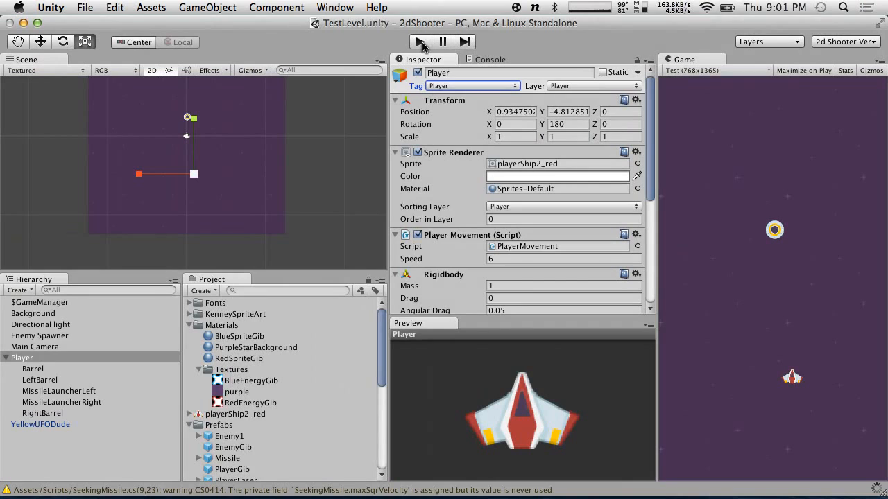
Switch to Unity and attach the BackgroundScroll script from the Scripts folder to the Background object.
{"action": "scroll", "coordinate": [245, 402], "scroll_direction": "down", "scroll_amount": 10}
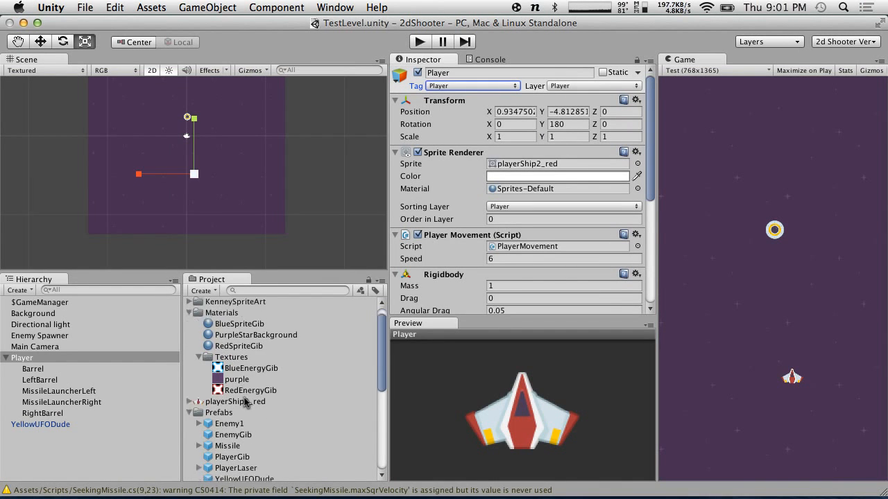
{"action": "scroll", "coordinate": [245, 402], "scroll_direction": "up", "scroll_amount": 5}
{"action": "scroll", "coordinate": [241, 375], "scroll_direction": "down", "scroll_amount": 5}
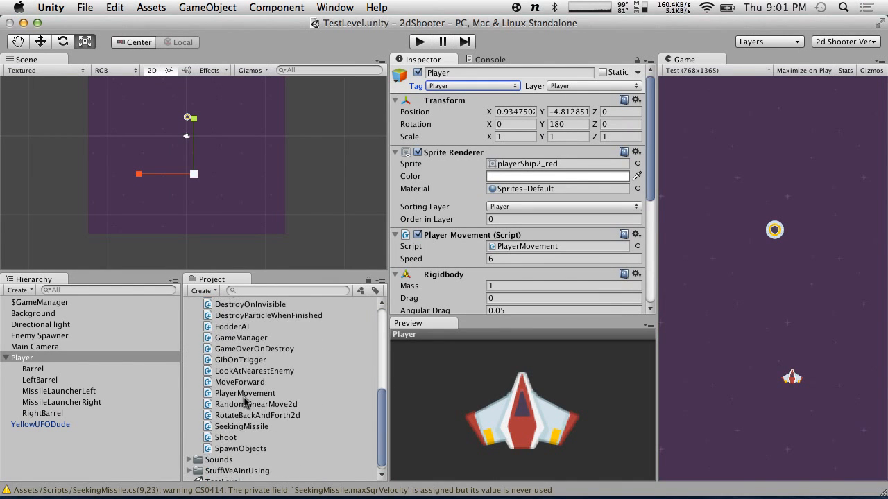
{"action": "scroll", "coordinate": [239, 354], "scroll_direction": "up", "scroll_amount": 5}
{"action": "left_click_drag", "start_coordinate": [239, 362], "coordinate": [62, 313]}
Play-test the level, flying the ship in all directions to check the background scrolling, and stop the game.
{"action": "left_click", "coordinate": [420, 42]}
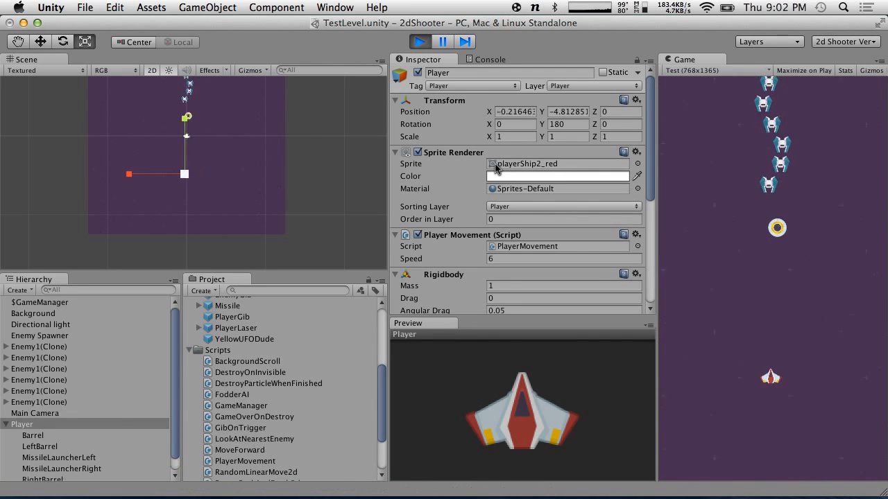
{"action": "key", "text": "Left"}
{"action": "key", "text": "Up"}
{"action": "key", "text": "Left"}
{"action": "key", "text": "Down"}
{"action": "key", "text": "Right"}
{"action": "key", "text": "Right"}
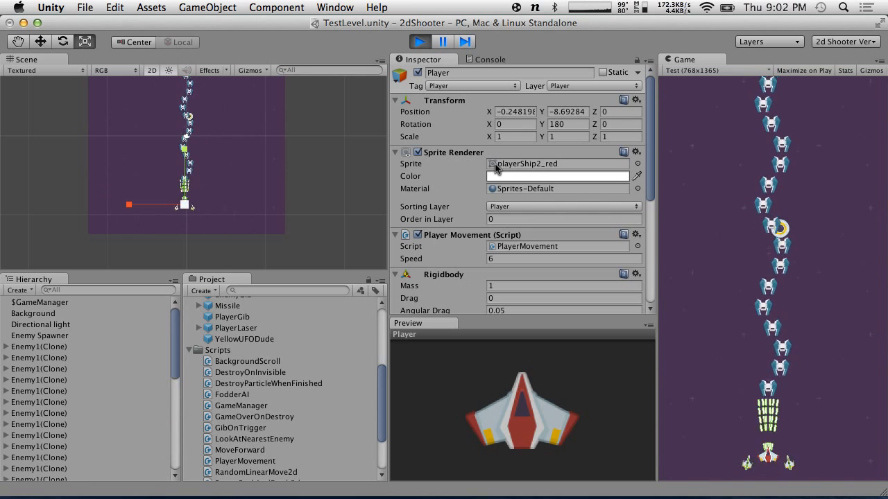
{"action": "key", "text": "Up"}
{"action": "key", "text": "Left"}
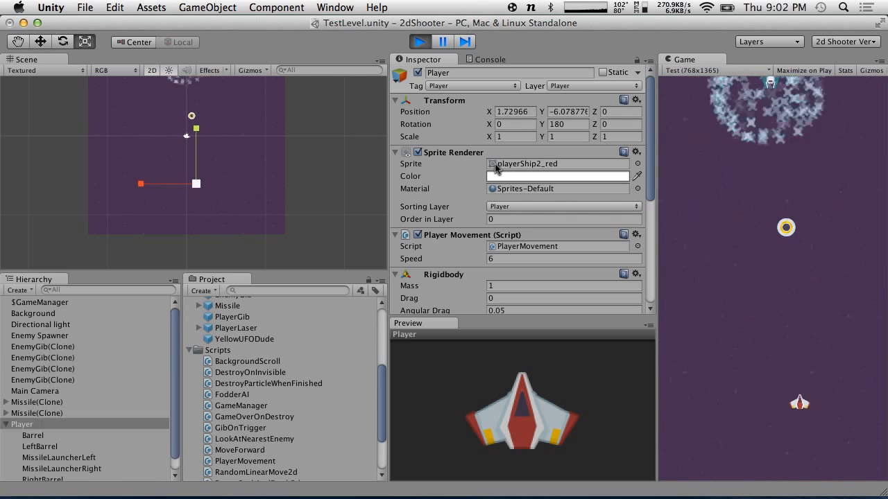
{"action": "key", "text": "Right"}
{"action": "key", "text": "Left"}
{"action": "key", "text": "Left"}
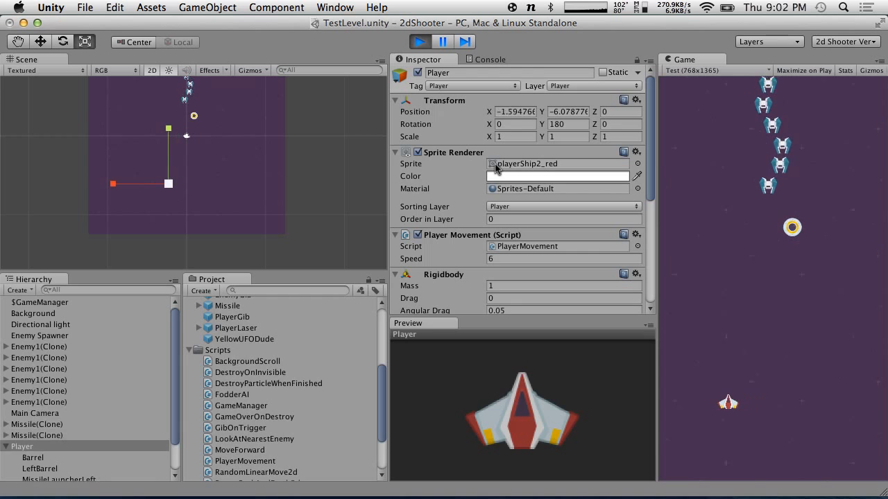
{"action": "key", "text": "Right"}
{"action": "key", "text": "Left"}
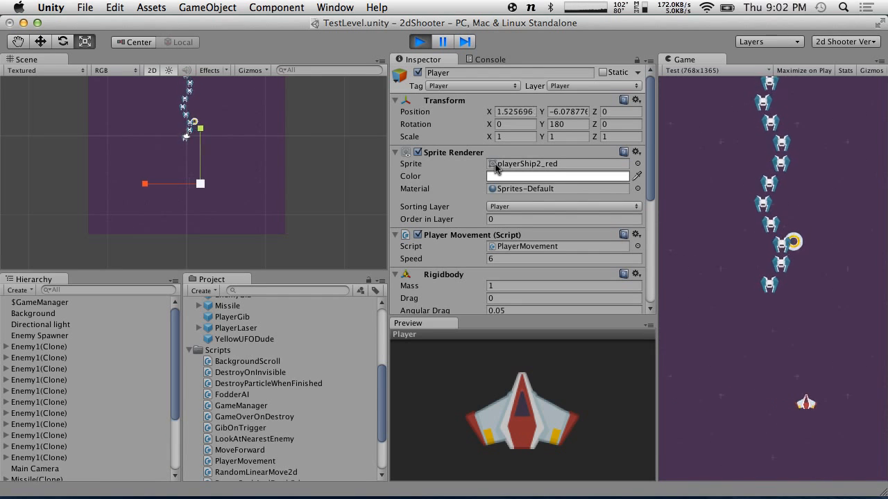
{"action": "key", "text": "Right"}
{"action": "key", "text": "Down"}
{"action": "key", "text": "Down"}
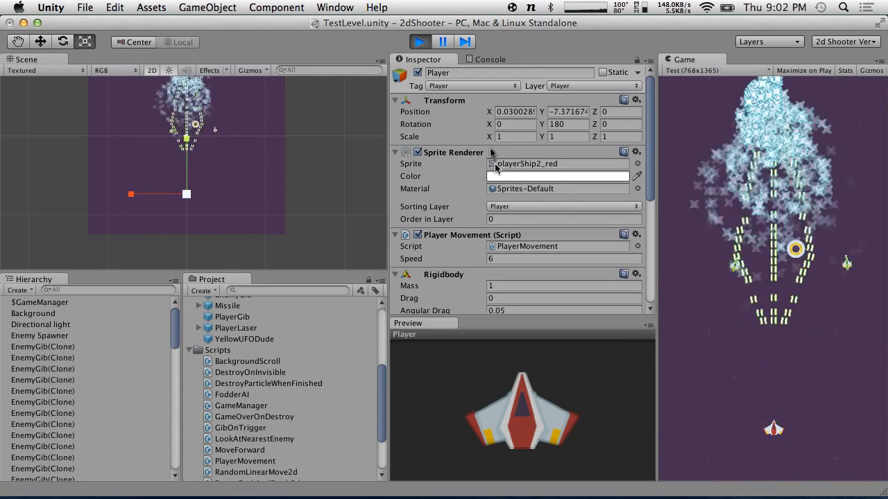
{"action": "left_click", "coordinate": [419, 43]}
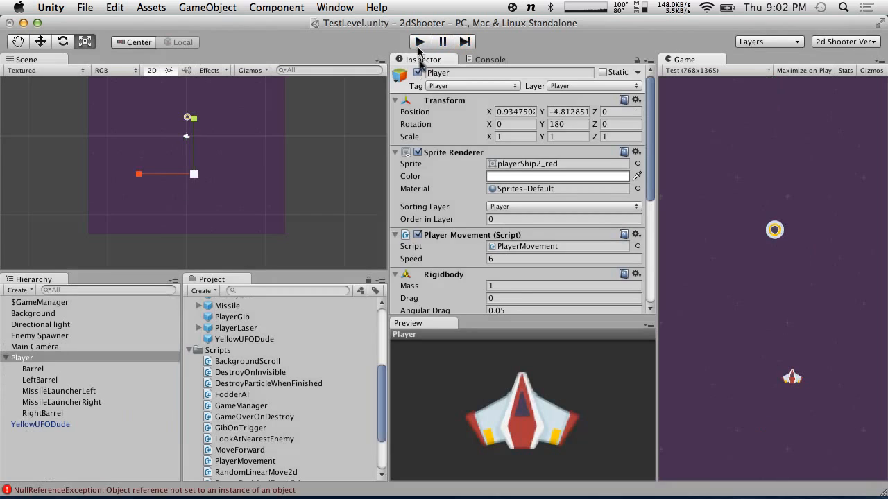
Set the Background object's Vertical Scroll Speed to 0.25 in its Background Scroll component.
{"action": "scroll", "coordinate": [484, 279], "scroll_direction": "down", "scroll_amount": 5}
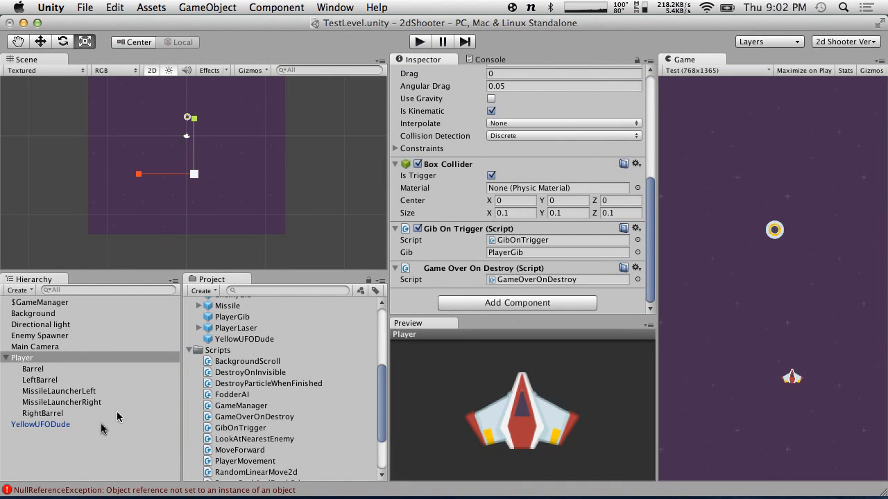
{"action": "left_click", "coordinate": [38, 315]}
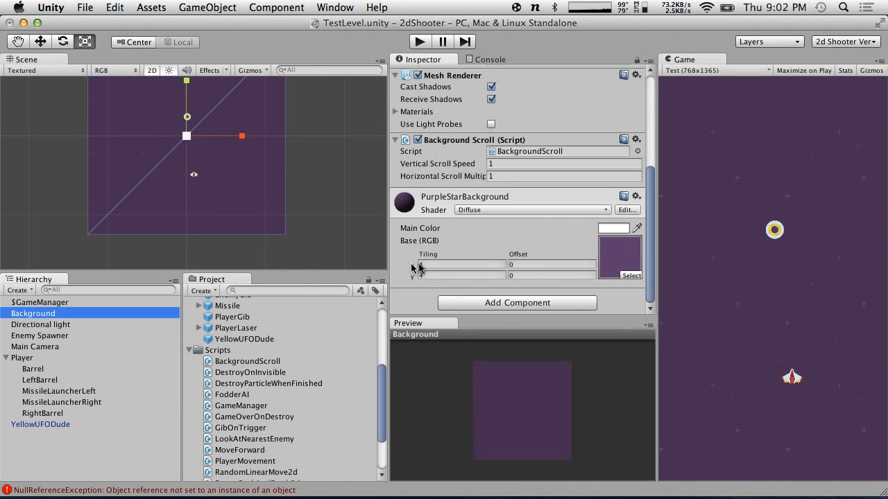
{"action": "left_click", "coordinate": [516, 164]}
{"action": "type", "text": ".25"}
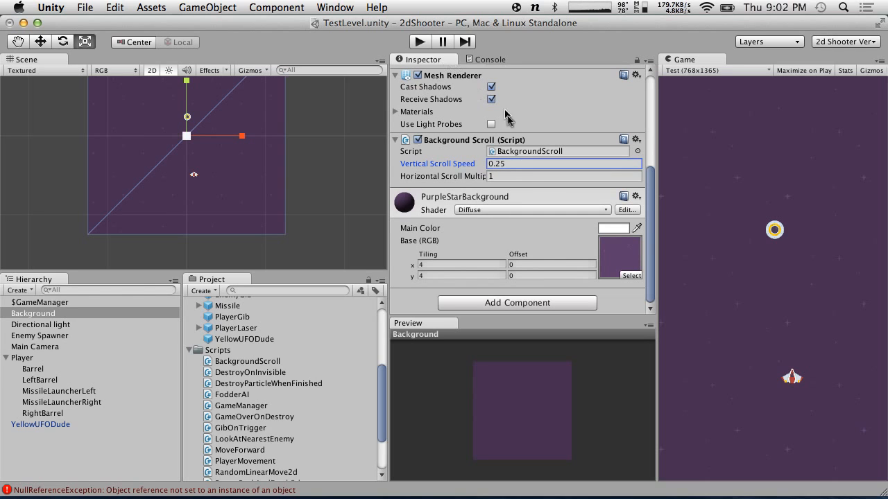
Set the background's Horizontal Scroll Multiplier to 0.1 and playtest the level by flying the ship sideways and firing.
{"action": "left_click", "coordinate": [503, 176]}
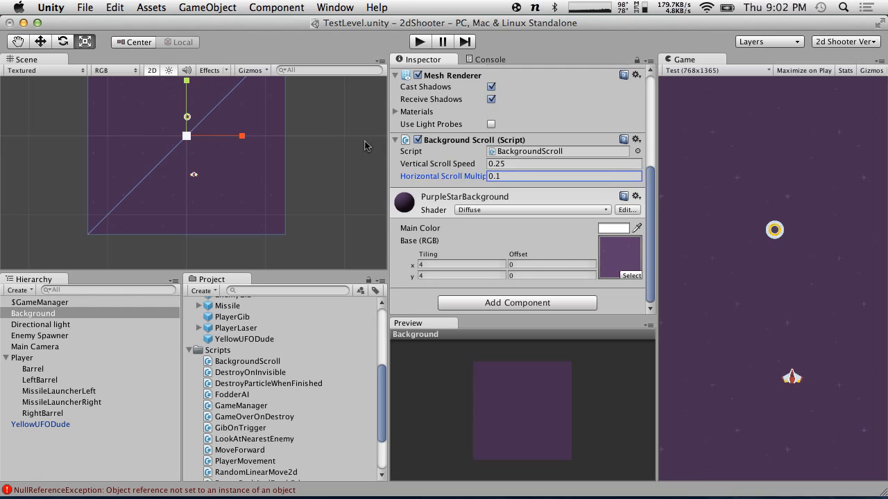
{"action": "left_click", "coordinate": [425, 43]}
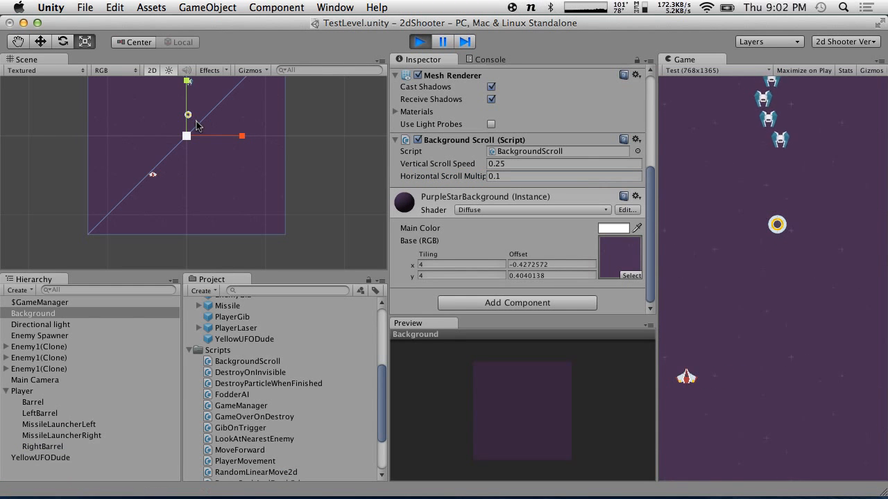
{"action": "key", "text": "Down"}
{"action": "key", "text": "Left"}
{"action": "key", "text": "Right"}
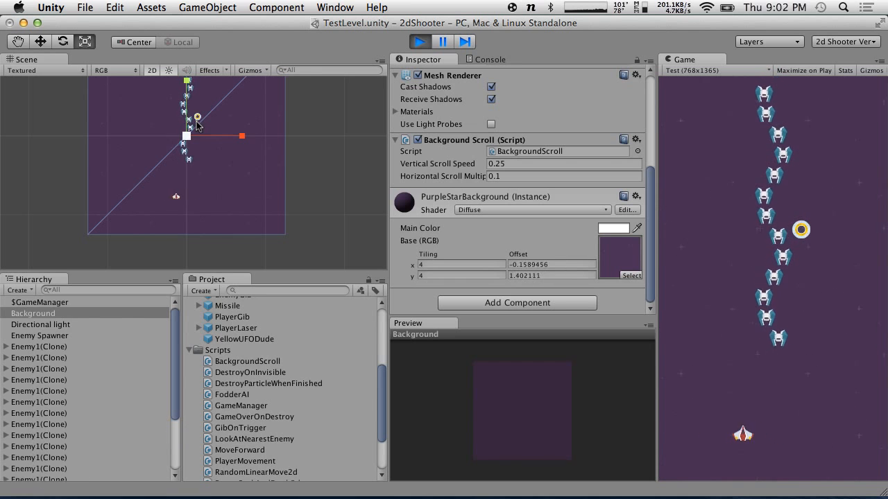
{"action": "key", "text": "space"}
{"action": "key", "text": "Left"}
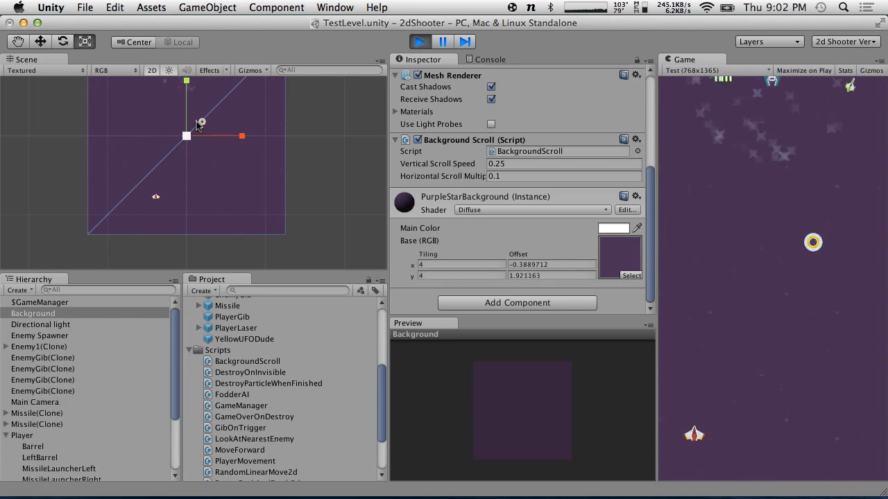
{"action": "key", "text": "Right"}
{"action": "key", "text": "Left"}
{"action": "key", "text": "Left"}
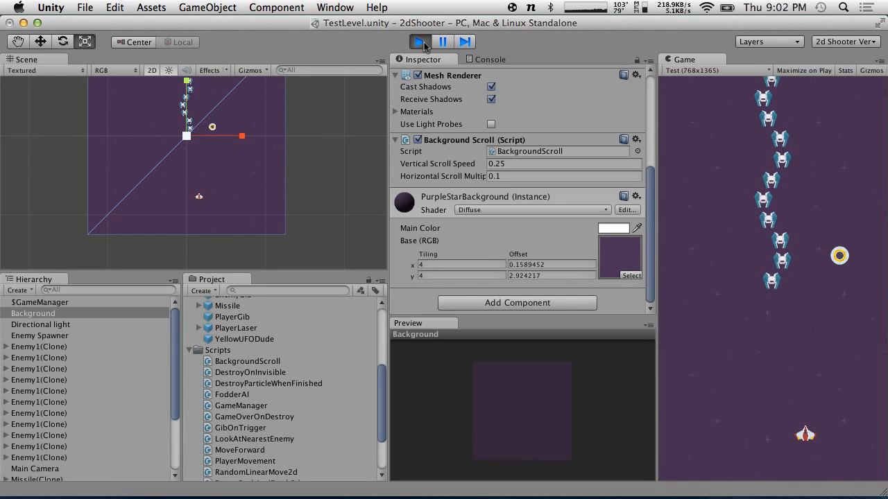
{"action": "left_click", "coordinate": [421, 43]}
Set the background's Vertical Scroll Speed to 0.5 and run the game.
{"action": "left_click_drag", "start_coordinate": [516, 164], "coordinate": [496, 166]}
{"action": "type", "text": "5"}
{"action": "left_click", "coordinate": [420, 42]}
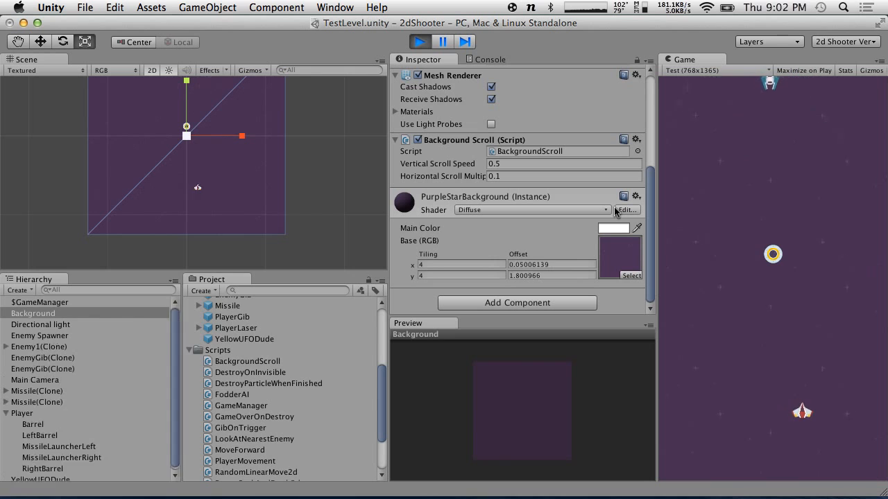
Fly the ship in all directions and fire at enemies to check the background scrolling, and stop the game.
{"action": "key", "text": "Right"}
{"action": "key", "text": "Left"}
{"action": "key", "text": "Left"}
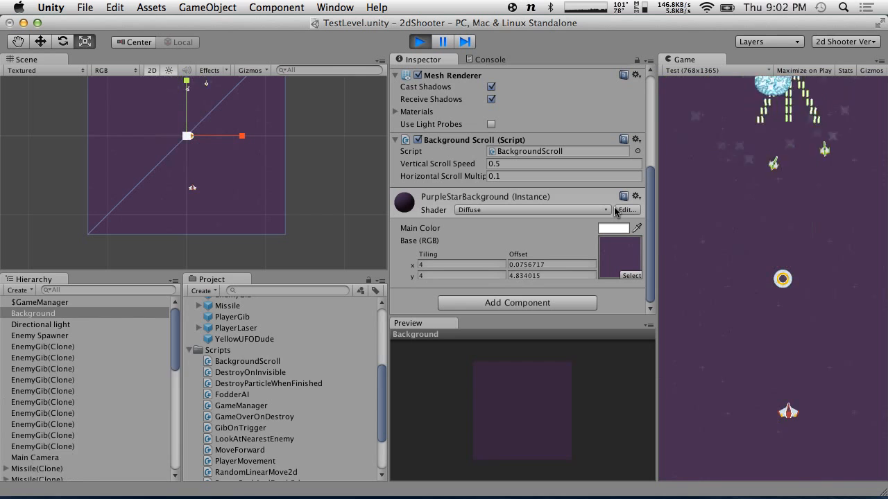
{"action": "key", "text": "Left"}
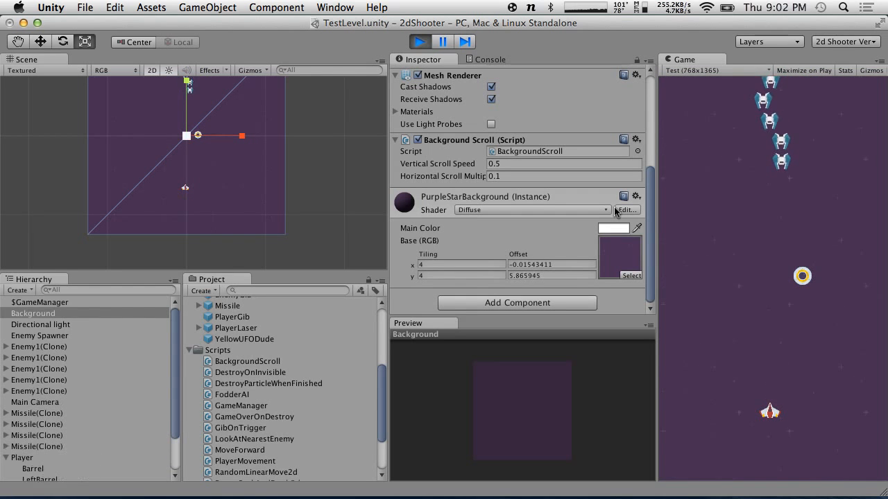
{"action": "key", "text": "Right"}
{"action": "key", "text": "Left"}
{"action": "key", "text": "Down"}
{"action": "key", "text": "space"}
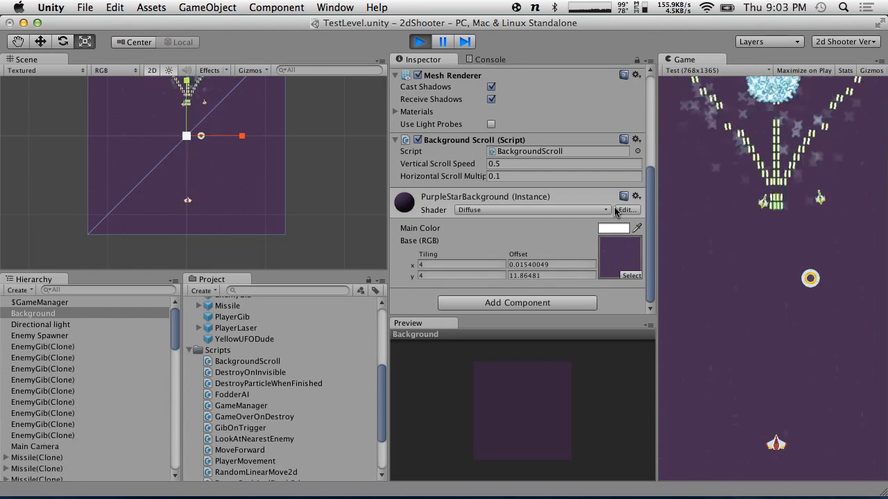
{"action": "key", "text": "Up"}
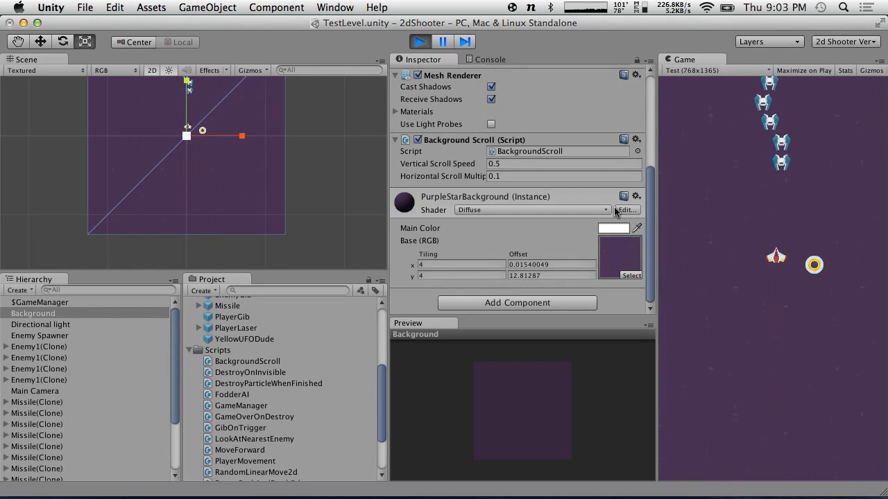
{"action": "key", "text": "space"}
{"action": "key", "text": "Down"}
{"action": "key", "text": "Down"}
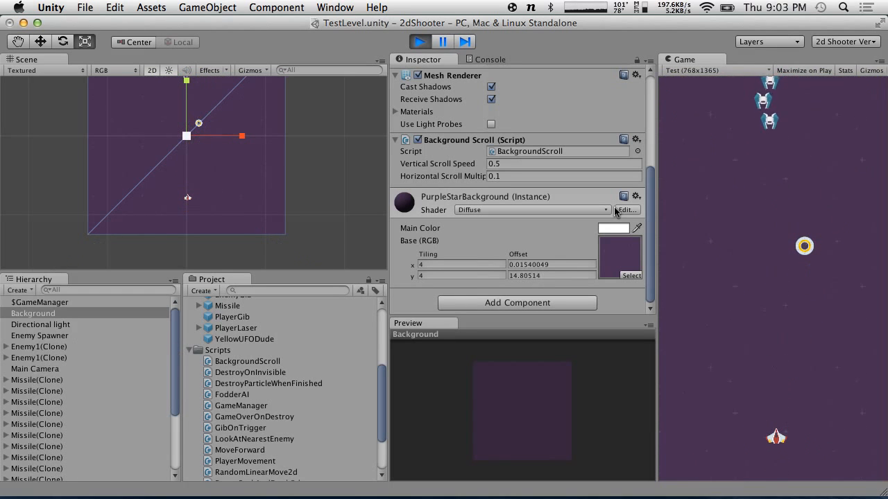
{"action": "left_click", "coordinate": [421, 42]}
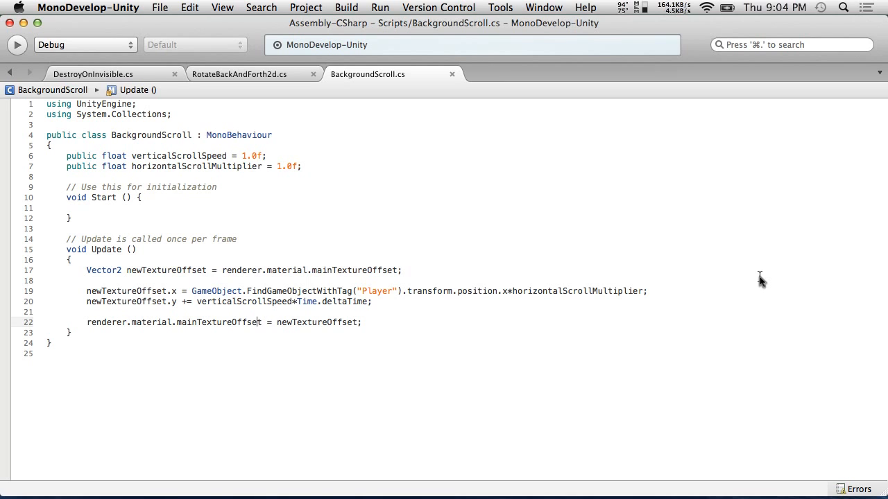
{"action": "left_click_drag", "start_coordinate": [698, 293], "coordinate": [67, 290]}
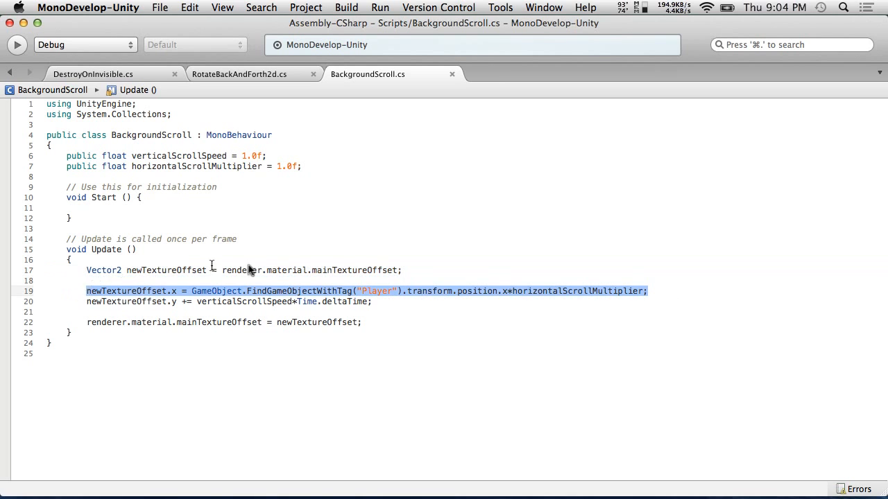
{"action": "left_click", "coordinate": [298, 270]}
{"action": "left_click", "coordinate": [194, 292]}
In BackgroundScroll.cs in MonoDevelop, begin a declaration "private Transform player =" below horizontalScrollMultiplier.
{"action": "left_click", "coordinate": [316, 167]}
{"action": "key", "text": "Return"}
{"action": "key", "text": "Return"}
{"action": "type", "text": "private"}
{"action": "type", "text": " pla"}
{"action": "key", "text": "BackSpace"}
{"action": "key", "text": "BackSpace"}
{"action": "key", "text": "BackSpace"}
{"action": "type", "text": "f"}
{"action": "key", "text": "BackSpace"}
{"action": "type", "text": "Game"}
{"action": "key", "text": "BackSpace"}
{"action": "key", "text": "BackSpace"}
{"action": "key", "text": "BackSpace"}
{"action": "key", "text": "BackSpace"}
{"action": "type", "text": "te Tra"}
{"action": "key", "text": "Return"}
{"action": "type", "text": "player ="}
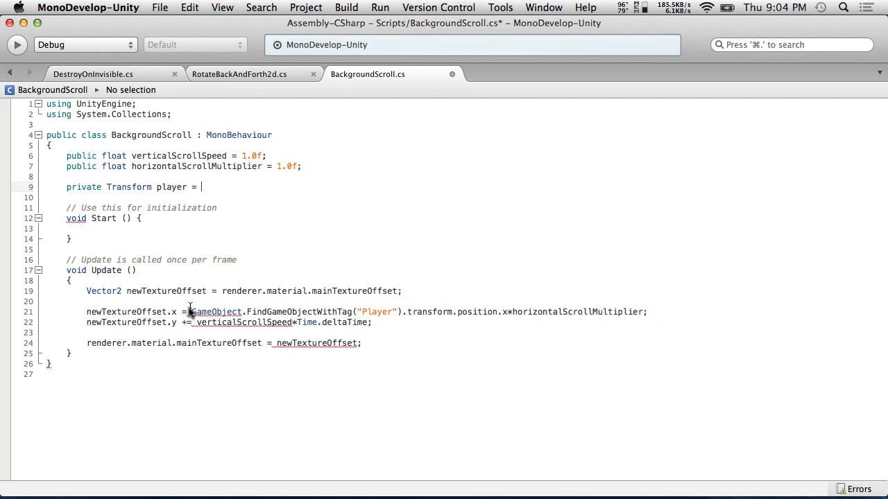
Move GameObject.FindGameObjectWithTag("Player").transform from the newTextureOffset.x line to the player declaration as its initial value.
{"action": "left_click_drag", "start_coordinate": [191, 313], "coordinate": [454, 312]}
{"action": "key", "text": "super+c"}
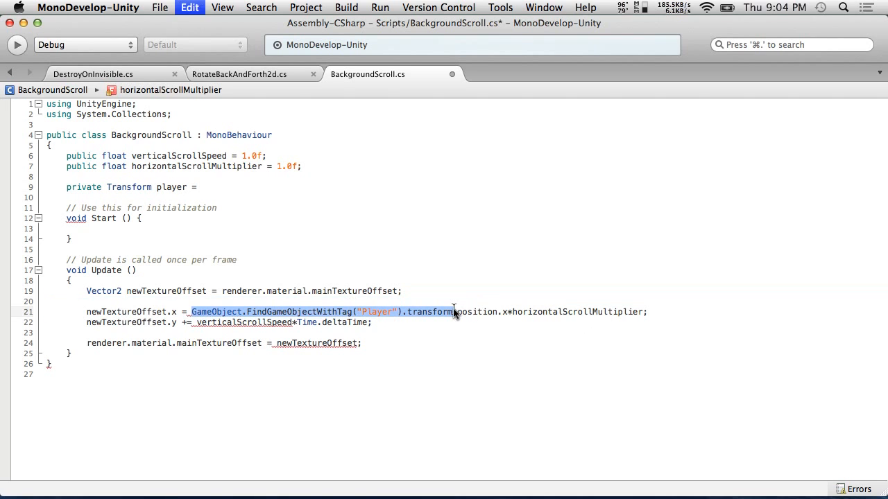
{"action": "key", "text": "BackSpace"}
{"action": "key", "text": "super+v"}
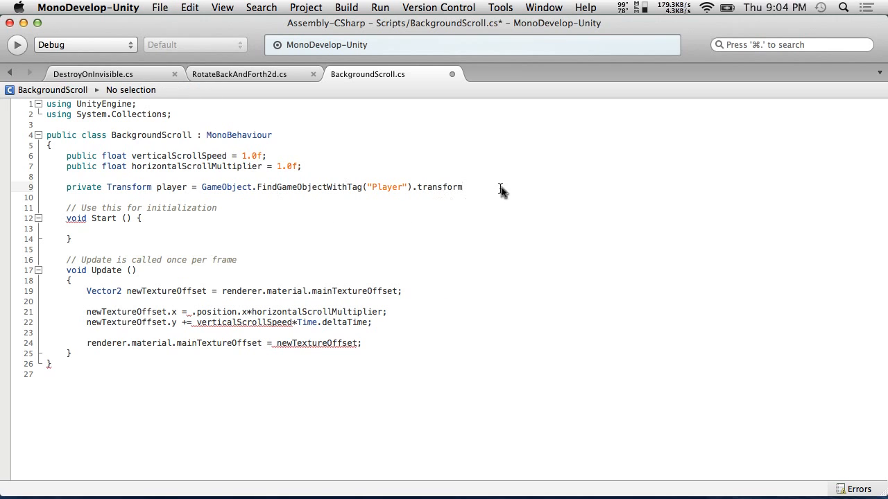
Move the player assignment into Start, with its opening brace on a new line, reduce the field to "private Transform player;", and save.
{"action": "left_click", "coordinate": [168, 188], "text": "shift"}
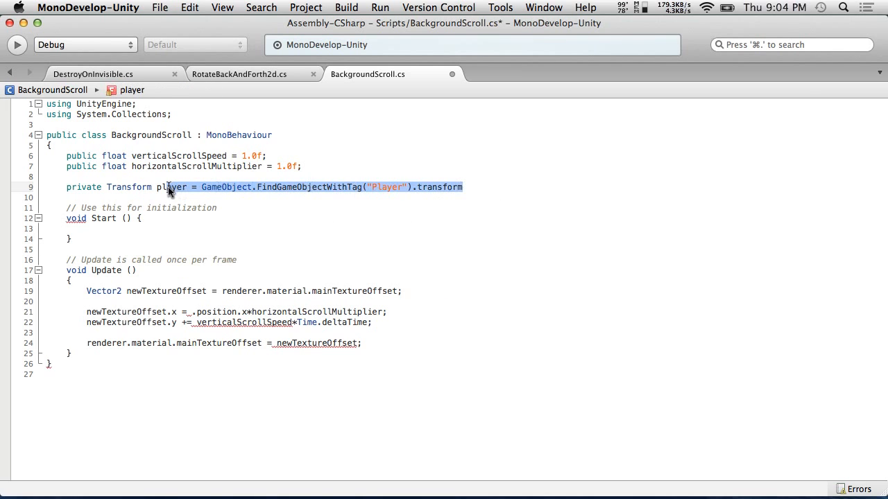
{"action": "left_click", "coordinate": [136, 217]}
{"action": "key", "text": "Return"}
{"action": "left_click", "coordinate": [115, 239]}
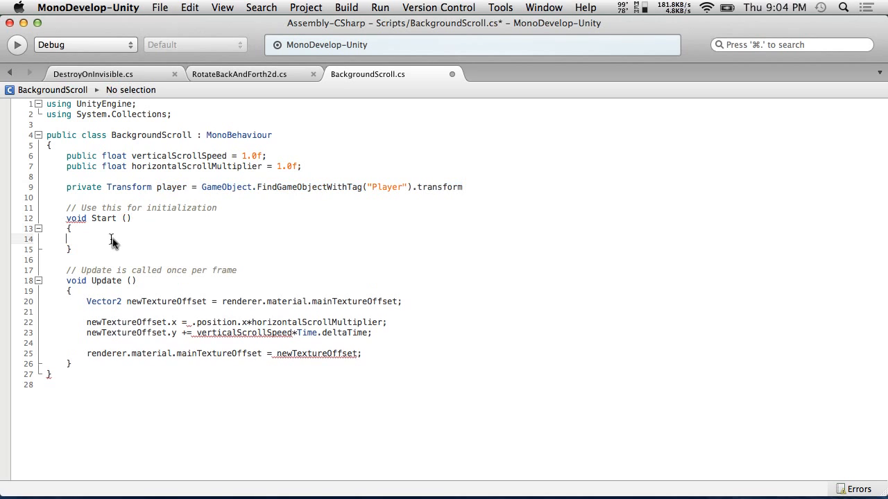
{"action": "key", "text": "super+v"}
{"action": "left_click_drag", "start_coordinate": [463, 187], "coordinate": [191, 188]}
{"action": "key", "text": "BackSpace"}
{"action": "type", "text": ";"}
{"action": "left_click", "coordinate": [159, 7]}
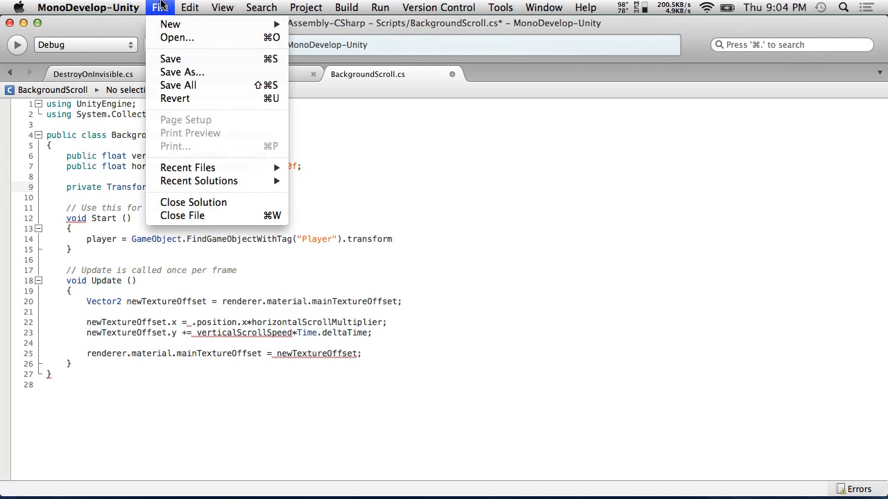
{"action": "left_click", "coordinate": [172, 57]}
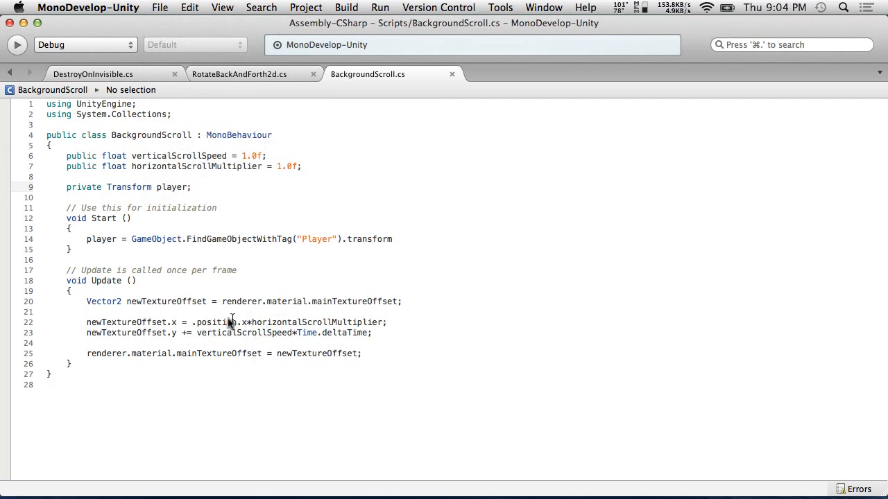
Complete the newTextureOffset.x line in Update so it uses player.position.x*horizontalScrollMultiplier.
{"action": "left_click", "coordinate": [195, 323]}
{"action": "key", "text": "BackSpace"}
{"action": "type", "text": "player."}
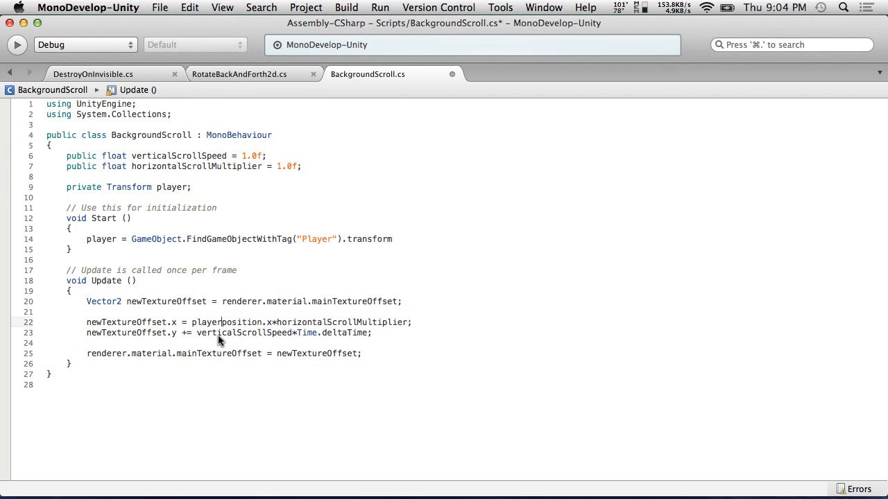
End the player assignment in Start with a semicolon and save the script.
{"action": "left_click", "coordinate": [487, 229]}
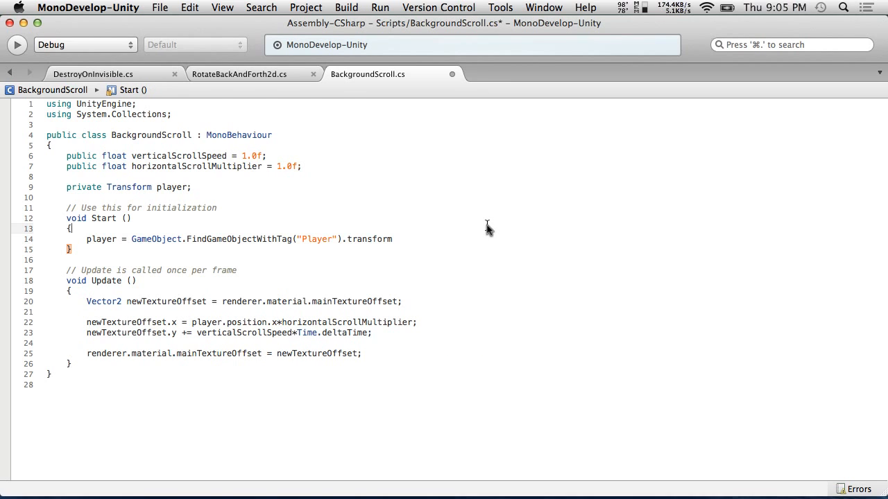
{"action": "left_click", "coordinate": [442, 238]}
{"action": "type", "text": ";"}
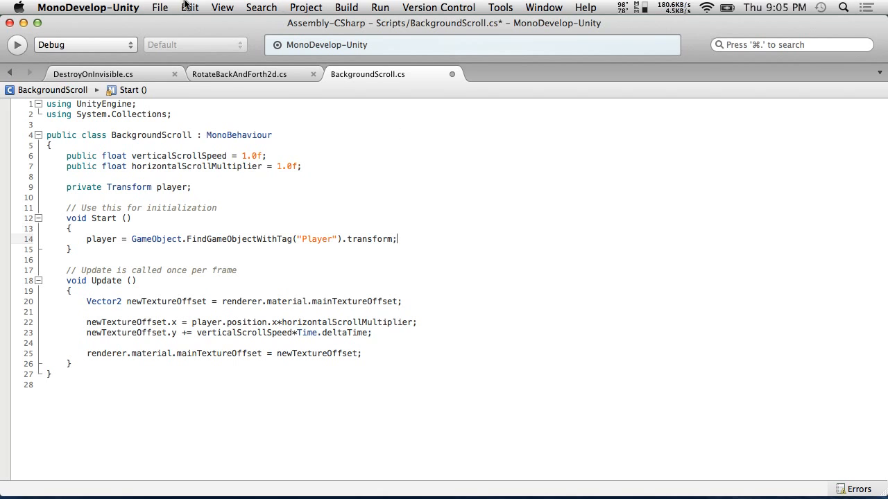
{"action": "left_click", "coordinate": [159, 7]}
{"action": "left_click", "coordinate": [191, 57]}
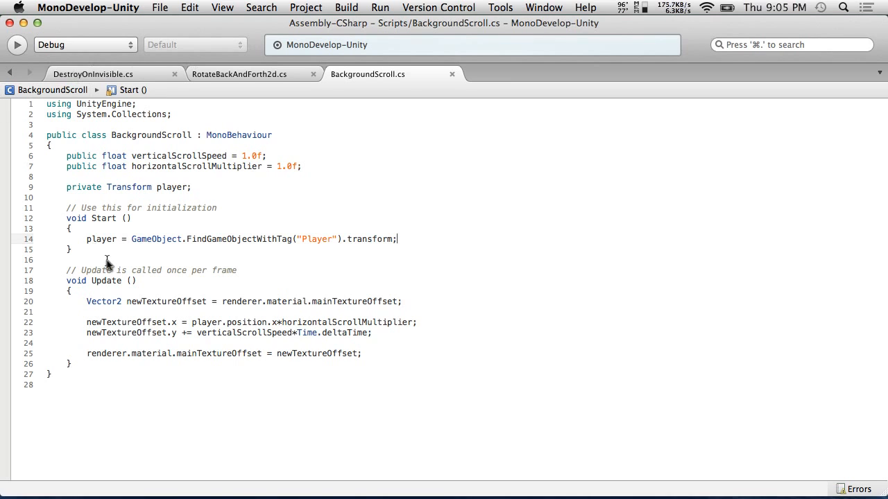
Wrap the texture offset code in Update in an if(player != null) block and indent the enclosed lines.
{"action": "left_click", "coordinate": [72, 290]}
{"action": "key", "text": "Return"}
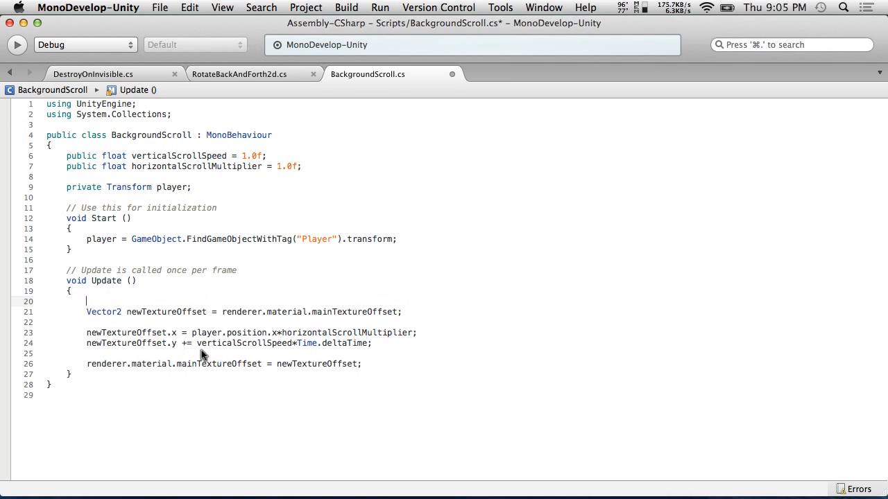
{"action": "type", "text": "if(player"}
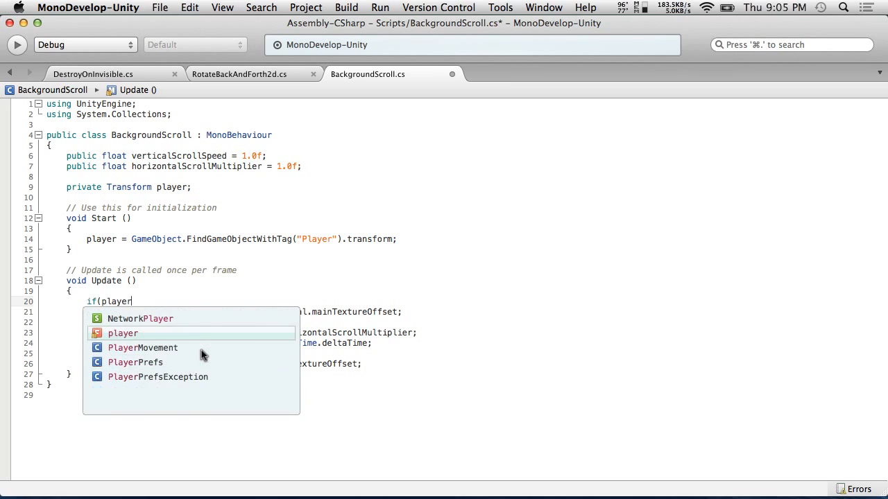
{"action": "type", "text": " != null)"}
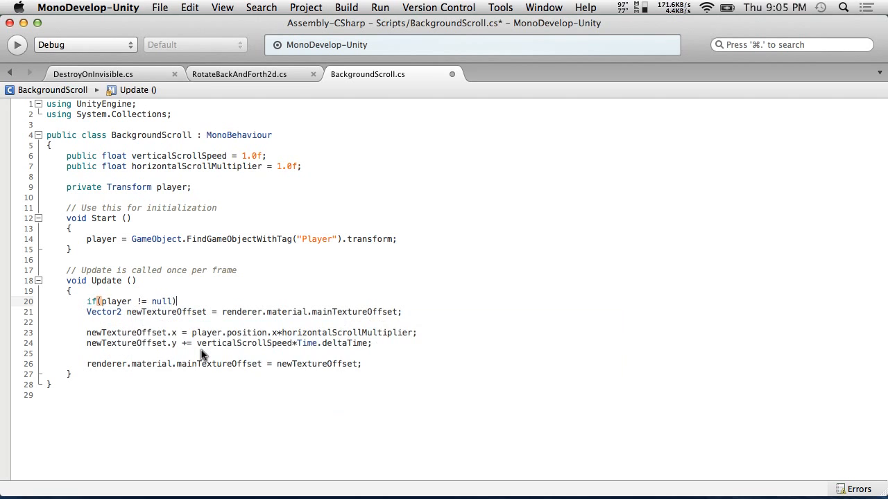
{"action": "key", "text": "Return"}
{"action": "type", "text": "{"}
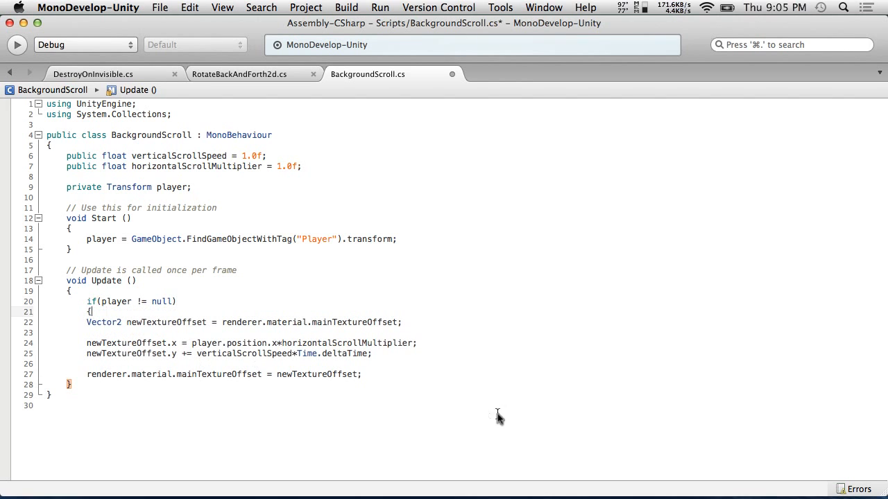
{"action": "left_click", "coordinate": [392, 376]}
{"action": "key", "text": "Return"}
{"action": "type", "text": "}"}
{"action": "left_click_drag", "start_coordinate": [375, 374], "coordinate": [2, 323]}
{"action": "key", "text": "Tab"}
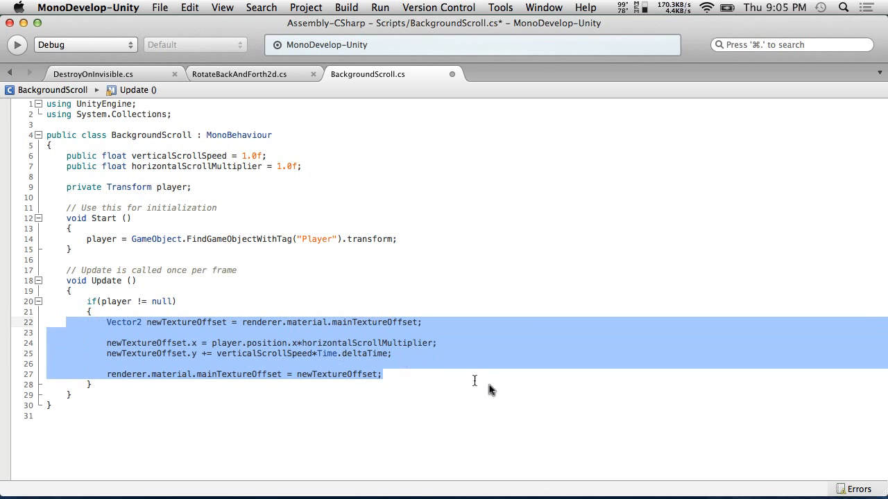
Add an empty else block with braces after the if(player != null) block.
{"action": "left_click", "coordinate": [308, 407]}
{"action": "left_click", "coordinate": [277, 393]}
{"action": "left_click", "coordinate": [276, 385]}
{"action": "key", "text": "Return"}
{"action": "type", "text": "else"}
{"action": "key", "text": "Return"}
{"action": "type", "text": "{"}
{"action": "key", "text": "Return"}
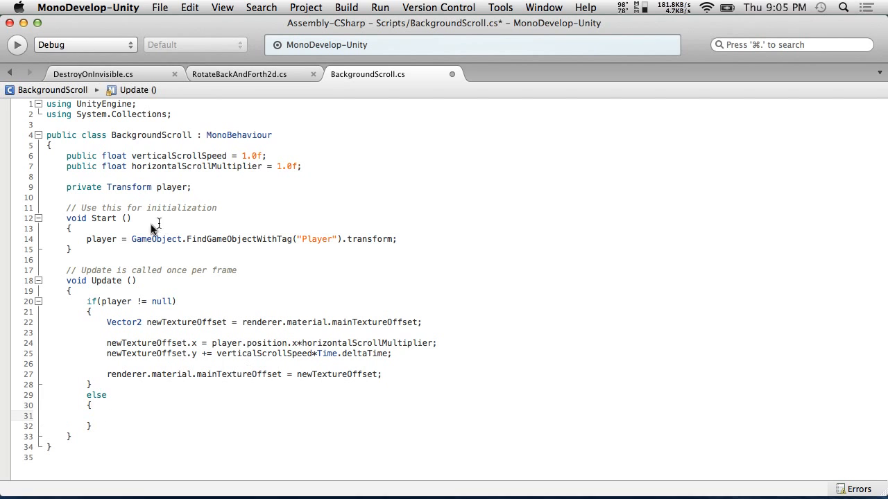
Copy the player assignment line from Start into the else block.
{"action": "left_click_drag", "start_coordinate": [86, 239], "coordinate": [423, 240]}
{"action": "key", "text": "super+c"}
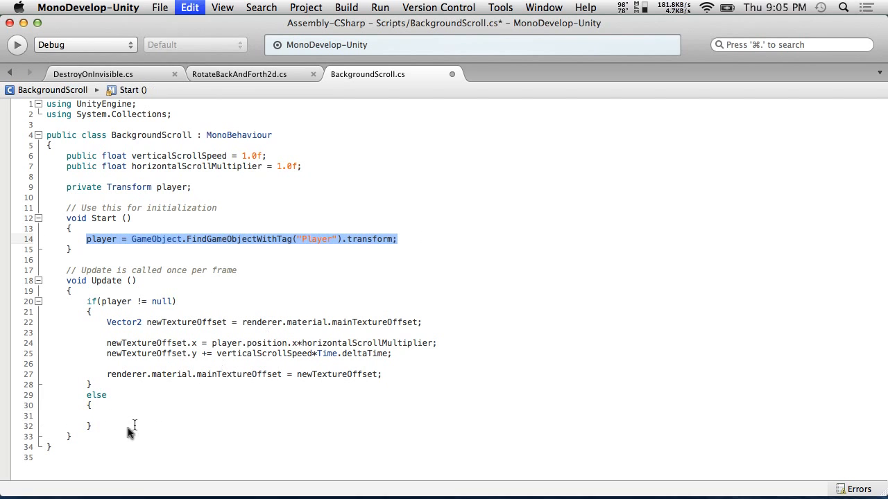
{"action": "left_click", "coordinate": [122, 417]}
{"action": "key", "text": "super+v"}
{"action": "left_click", "coordinate": [402, 427]}
{"action": "left_click", "coordinate": [452, 419]}
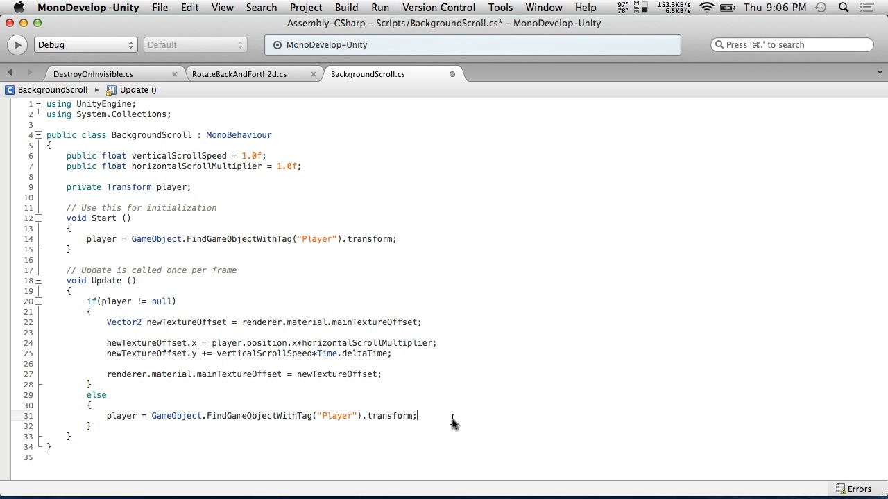
Save BackgroundScroll.cs and switch back to Unity.
{"action": "left_click", "coordinate": [189, 7]}
{"action": "mouse_move", "coordinate": [159, 7]}
{"action": "left_click", "coordinate": [208, 58]}
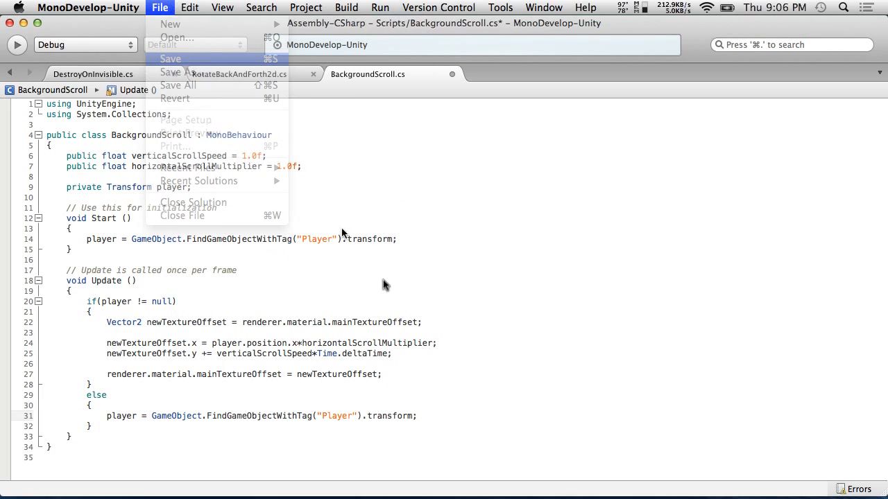
{"action": "left_click", "coordinate": [160, 7]}
{"action": "left_click", "coordinate": [125, 143]}
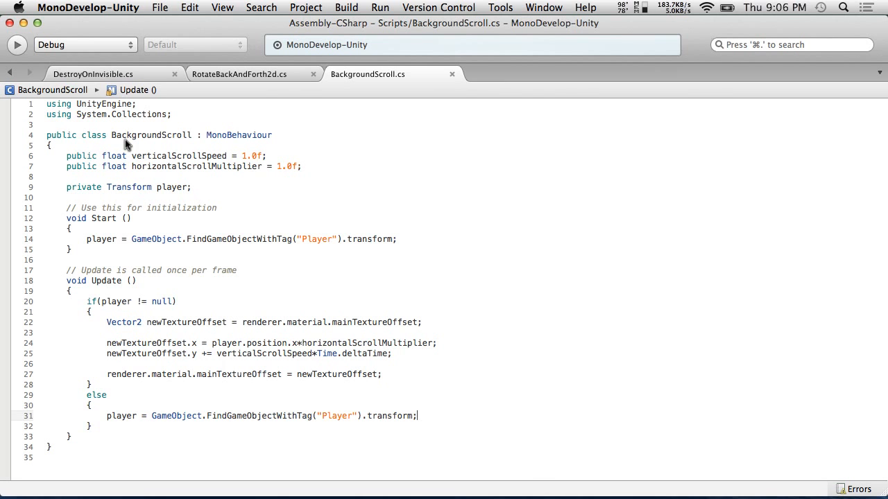
{"action": "key", "text": "super+Tab"}
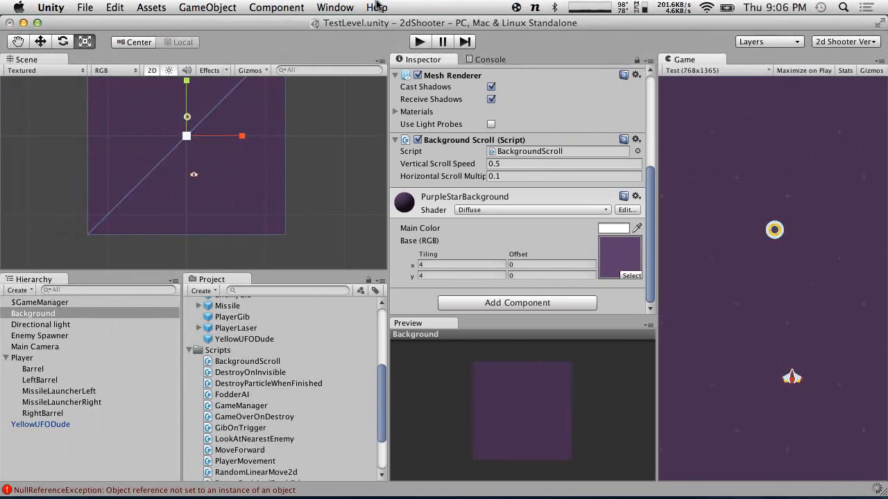
Play-test the game, flying the ship around and firing at enemies until the ship is destroyed.
{"action": "left_click", "coordinate": [421, 42]}
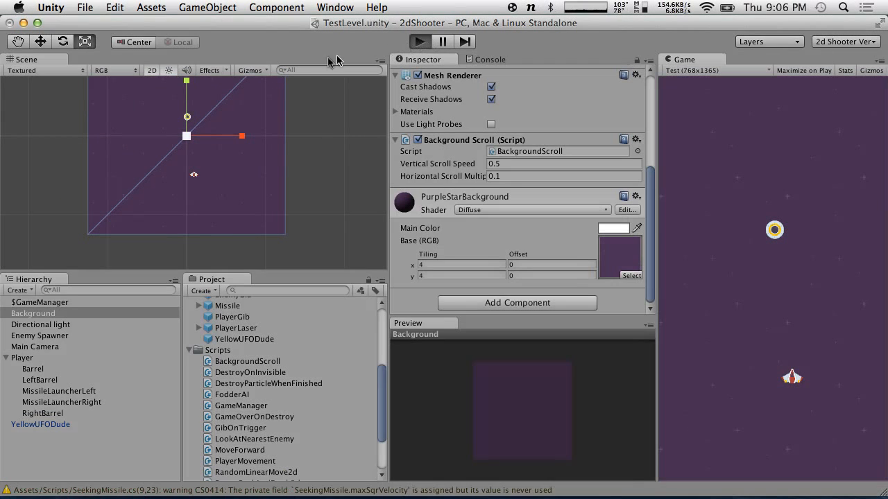
{"action": "key", "text": "Down"}
{"action": "key", "text": "Left"}
{"action": "key", "text": "Up"}
{"action": "key", "text": "Right"}
{"action": "key", "text": "space"}
{"action": "key", "text": "Down"}
{"action": "key", "text": "Left"}
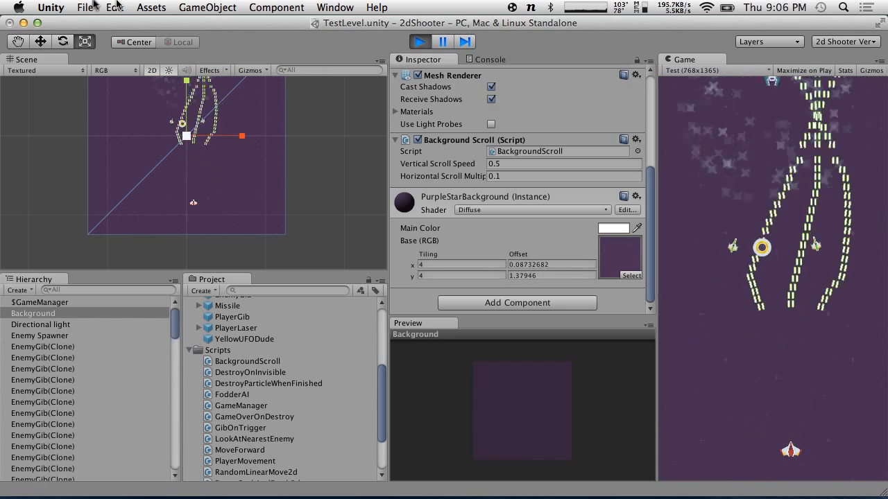
{"action": "left_click", "coordinate": [428, 41]}
{"action": "key", "text": "Up"}
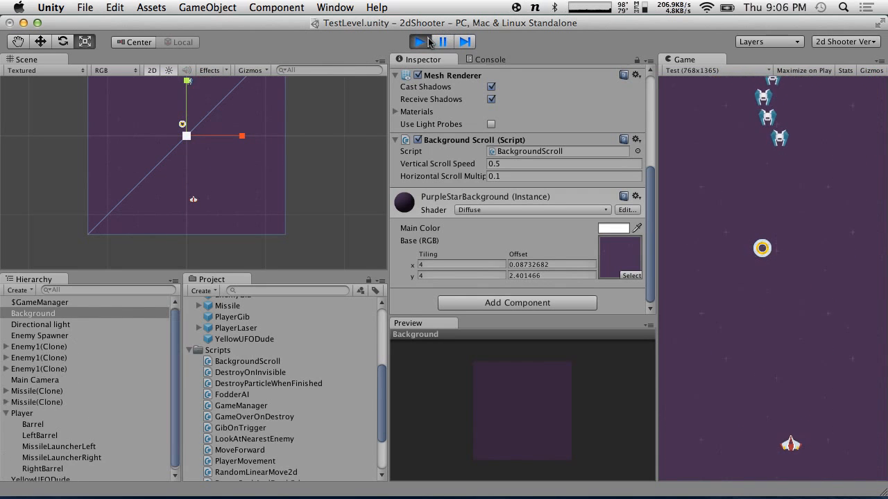
{"action": "key", "text": "space"}
{"action": "key", "text": "Left"}
{"action": "key", "text": "Up"}
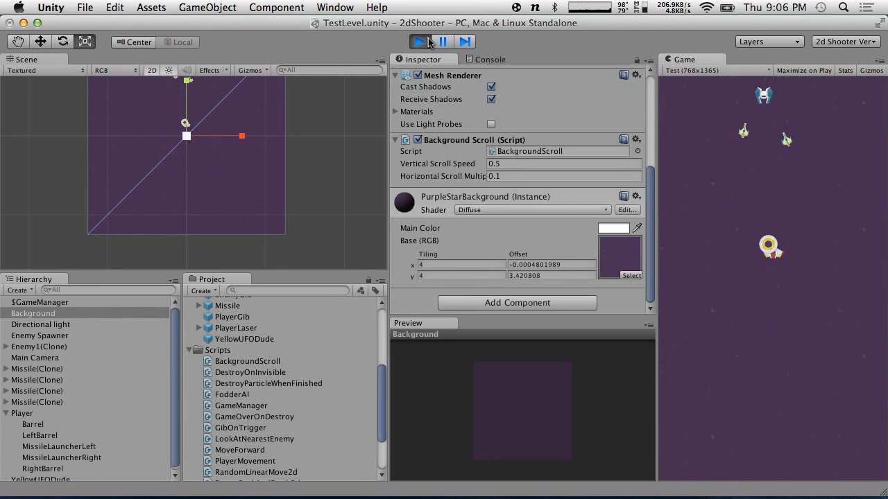
{"action": "key", "text": "Right"}
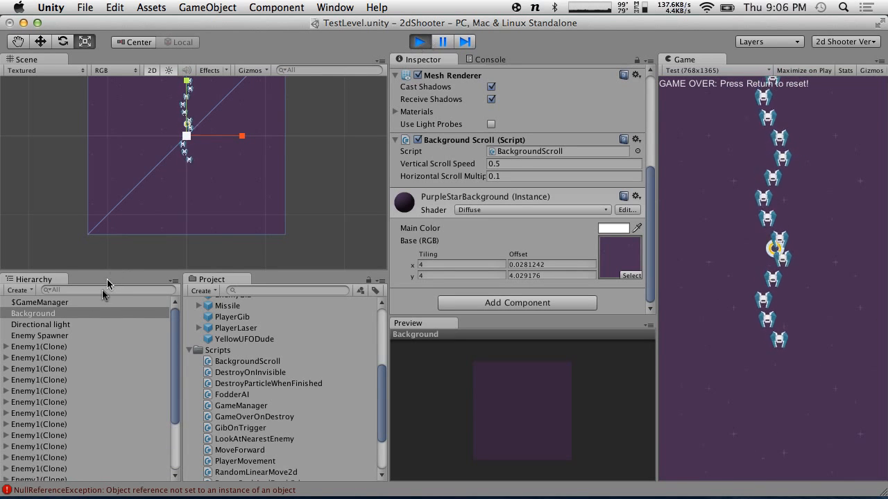
Open BackgroundScroll.cs from the NullReferenceException error and remove .transform from the player assignment in the else block.
{"action": "double_click", "coordinate": [201, 490]}
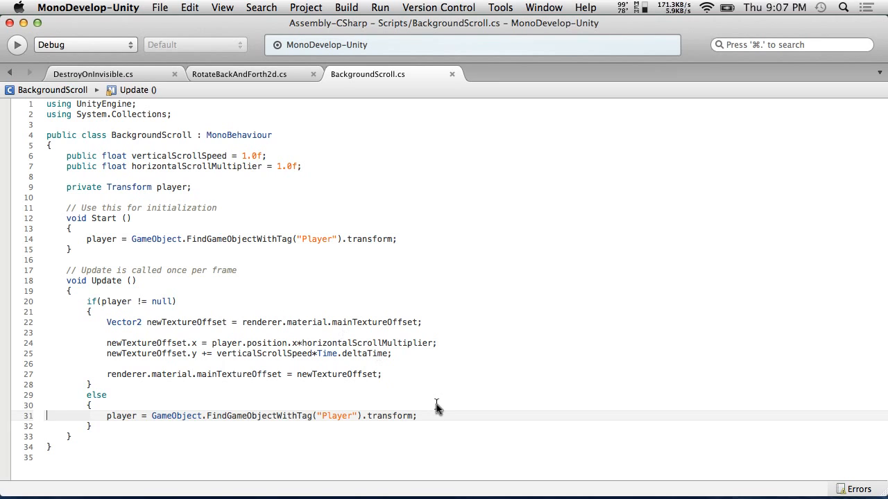
{"action": "left_click_drag", "start_coordinate": [412, 415], "coordinate": [355, 416]}
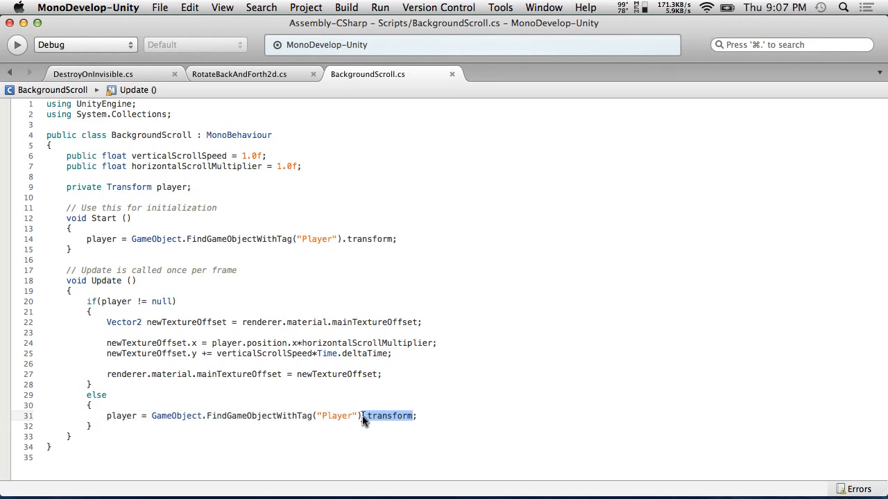
{"action": "key", "text": "BackSpace"}
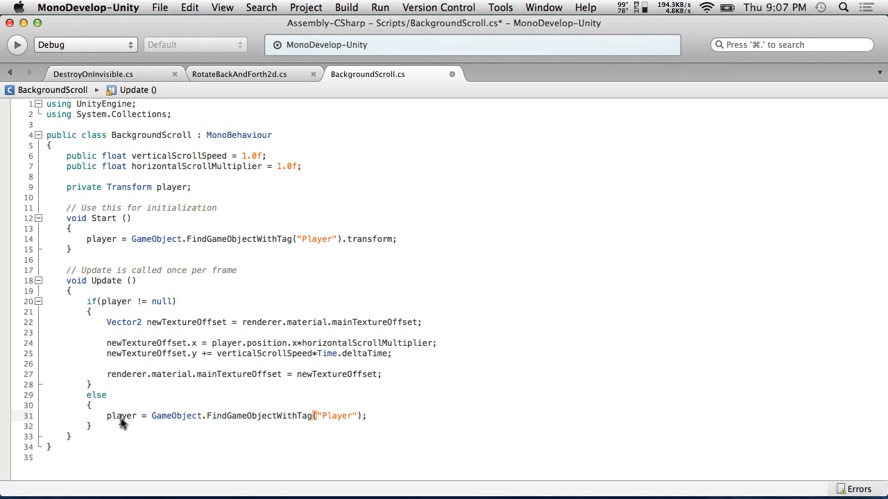
Change the player field's type to GameObject and make the x offset line read player.transform.position.x.
{"action": "double_click", "coordinate": [113, 188]}
{"action": "type", "text": "GameObject"}
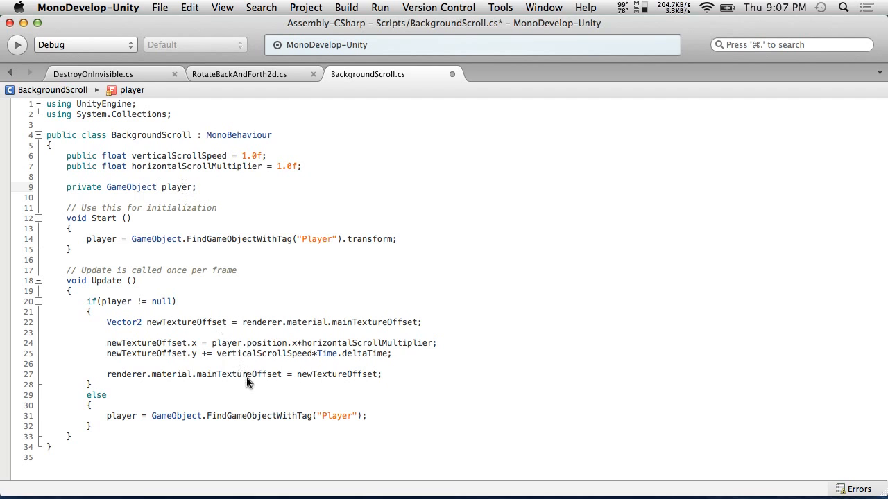
{"action": "left_click", "coordinate": [243, 343]}
{"action": "type", "text": ".transform"}
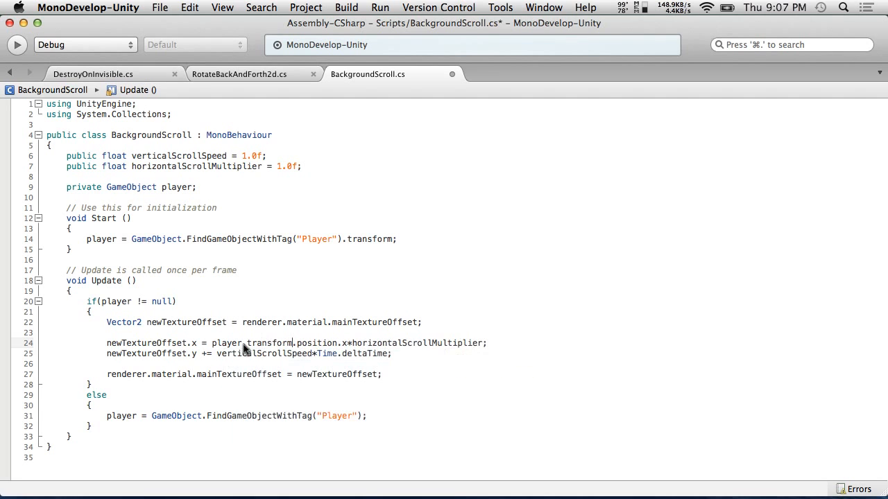
{"action": "left_click_drag", "start_coordinate": [153, 416], "coordinate": [252, 417]}
{"action": "left_click_drag", "start_coordinate": [341, 421], "coordinate": [359, 416]}
{"action": "left_click", "coordinate": [361, 416]}
{"action": "type", "text": ";"}
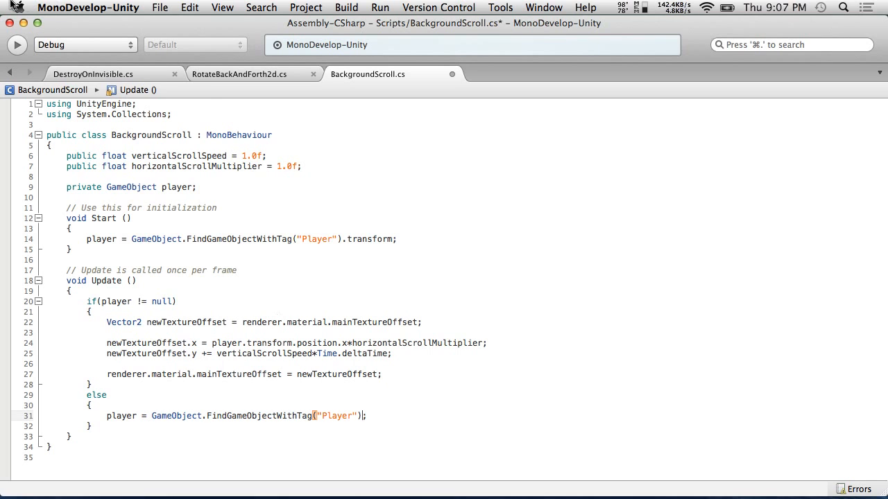
{"action": "left_click", "coordinate": [88, 7]}
{"action": "left_click", "coordinate": [159, 7]}
Remove .transform from the player assignment in Start and save BackgroundScroll.cs.
{"action": "left_click_drag", "start_coordinate": [393, 239], "coordinate": [343, 238]}
{"action": "key", "text": "BackSpace"}
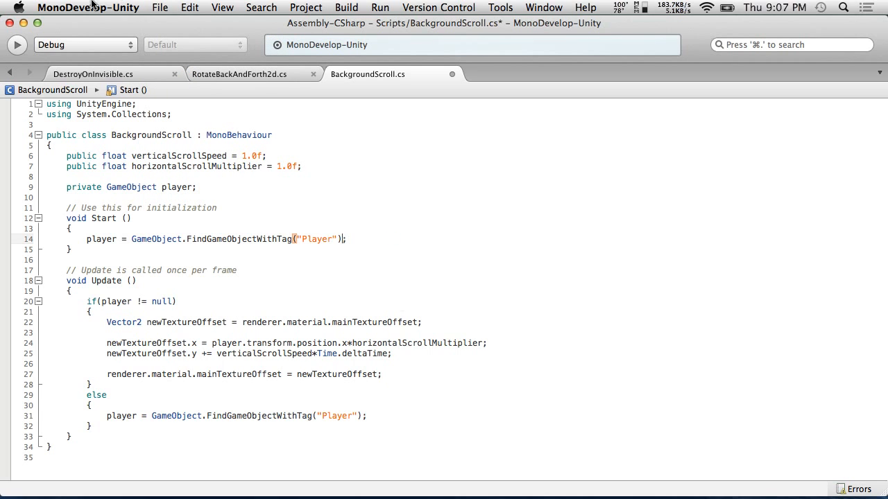
{"action": "left_click", "coordinate": [159, 7]}
{"action": "left_click", "coordinate": [198, 58]}
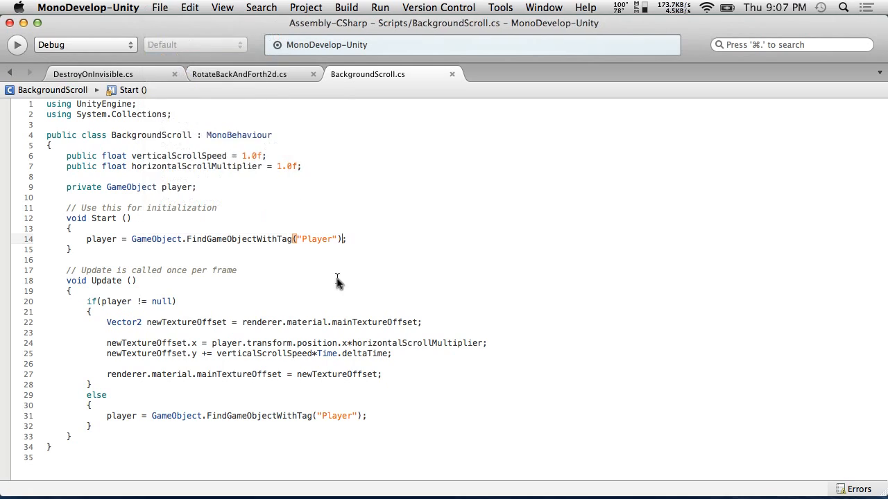
Switch to Unity, restart play mode, test the background scrolling until the ship is destroyed, and stop the game.
{"action": "key", "text": "super+Tab"}
{"action": "left_click", "coordinate": [419, 42]}
{"action": "left_click", "coordinate": [419, 42]}
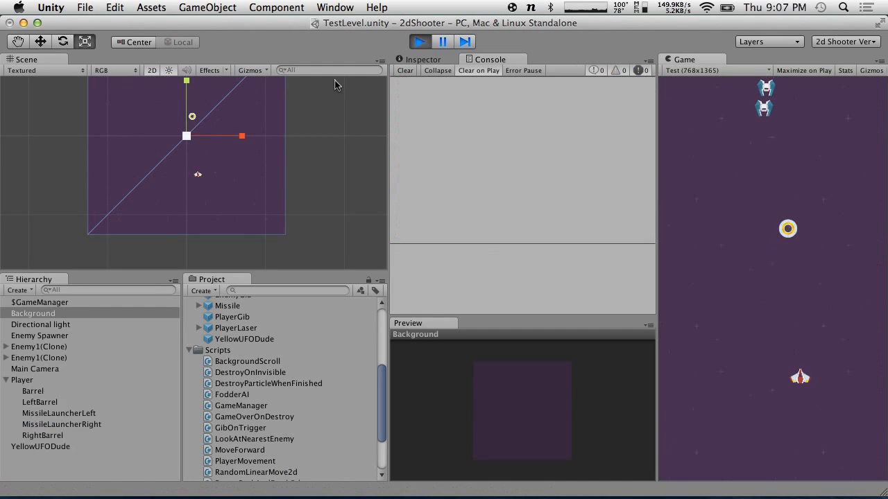
{"action": "key", "text": "Right"}
{"action": "key", "text": "Up"}
{"action": "key", "text": "space"}
{"action": "key", "text": "Left"}
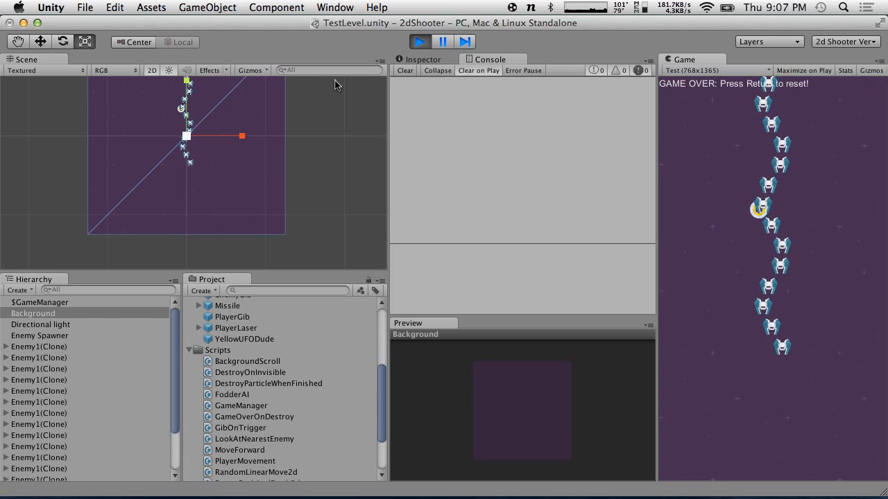
{"action": "left_click", "coordinate": [419, 43]}
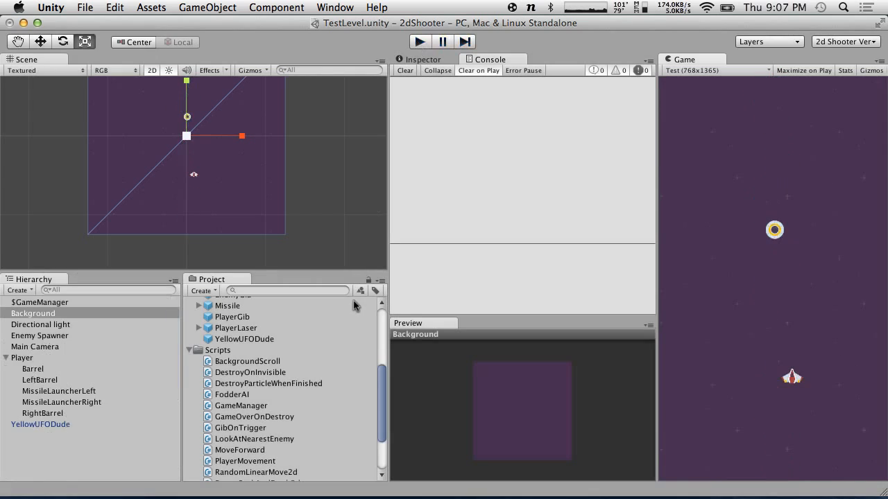
{"action": "key", "text": "super+Tab"}
{"action": "left_click_drag", "start_coordinate": [126, 313], "coordinate": [25, 299]}
{"action": "key", "text": "super+x"}
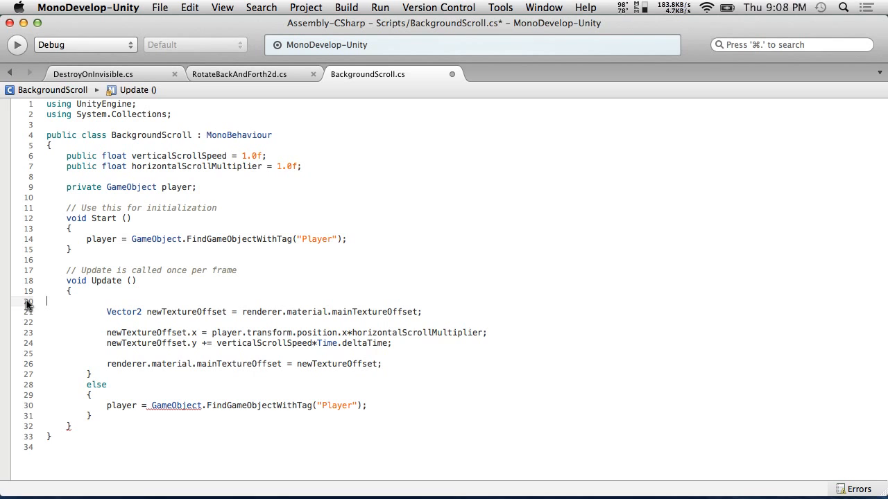
{"action": "key", "text": "super+z"}
Save BackgroundScroll.cs and switch back to Unity.
{"action": "left_click", "coordinate": [159, 7]}
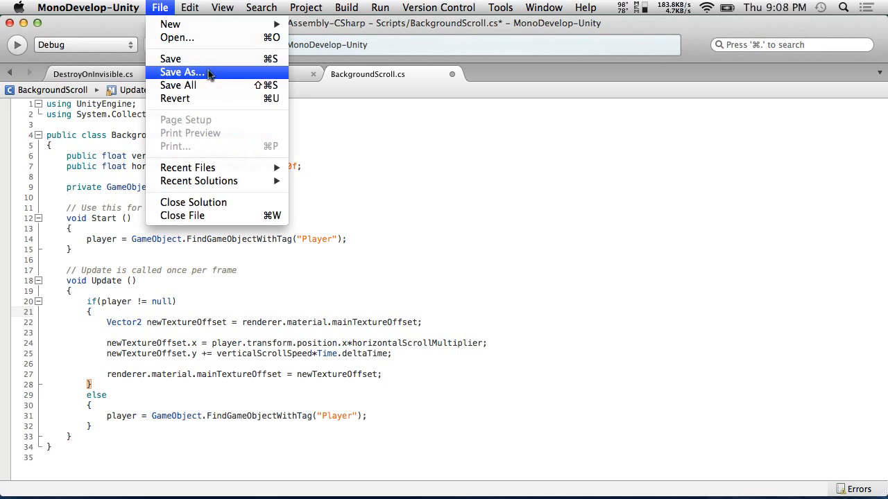
{"action": "left_click", "coordinate": [201, 59]}
{"action": "key", "text": "super+Tab"}
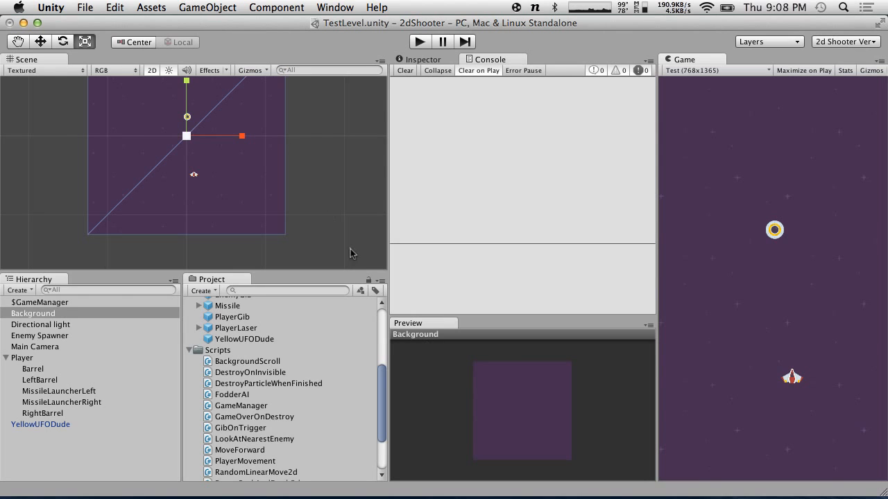
Collapse the Scripts and Prefabs folders in the project assets.
{"action": "left_click", "coordinate": [190, 352]}
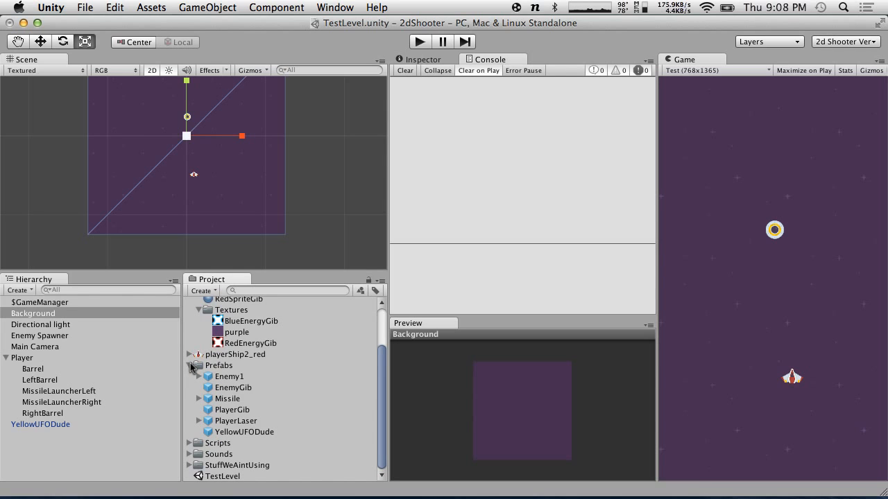
{"action": "left_click", "coordinate": [190, 365]}
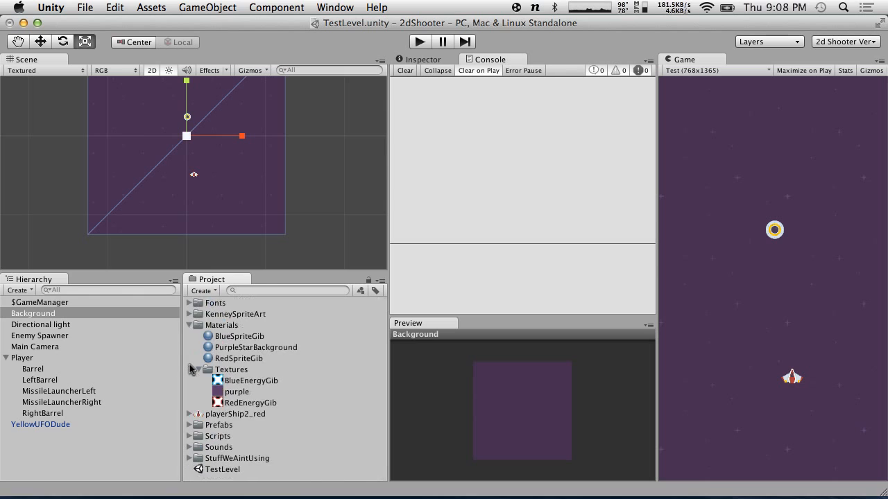
Switch to Chrome and search Google in a new tab for "galaga", refining the query to "galaga vid".
{"action": "key", "text": "ctrl+Right"}
{"action": "key", "text": "ctrl+Right"}
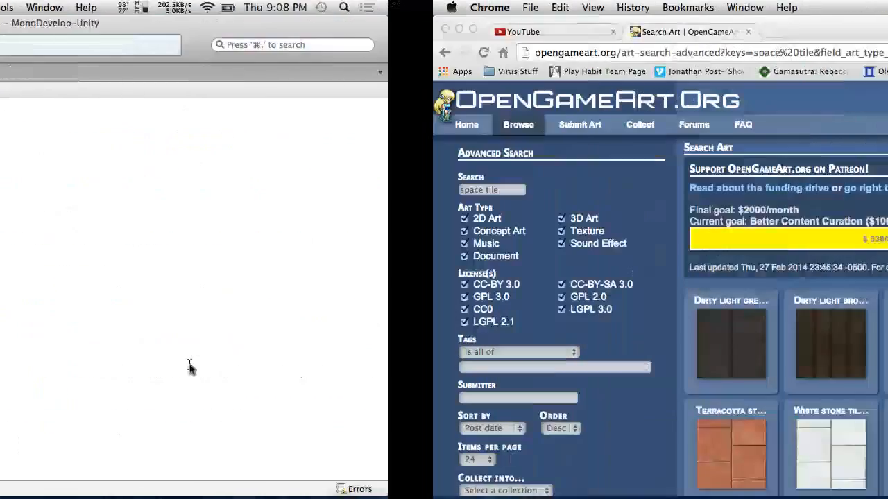
{"action": "key", "text": "super+t"}
{"action": "type", "text": "gal"}
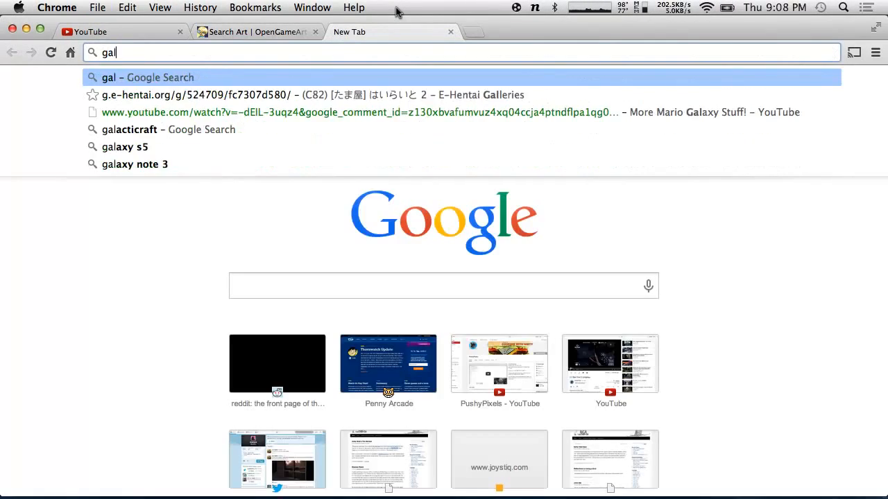
{"action": "type", "text": "aga"}
{"action": "key", "text": "Return"}
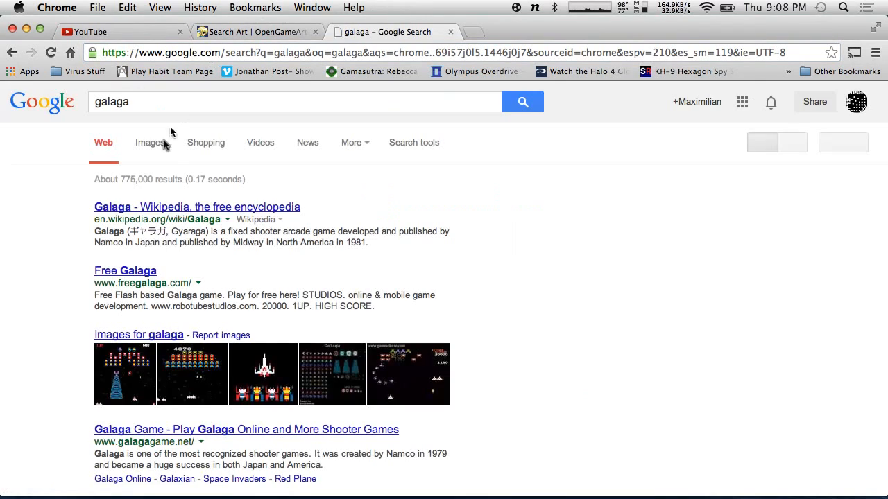
{"action": "left_click", "coordinate": [172, 98]}
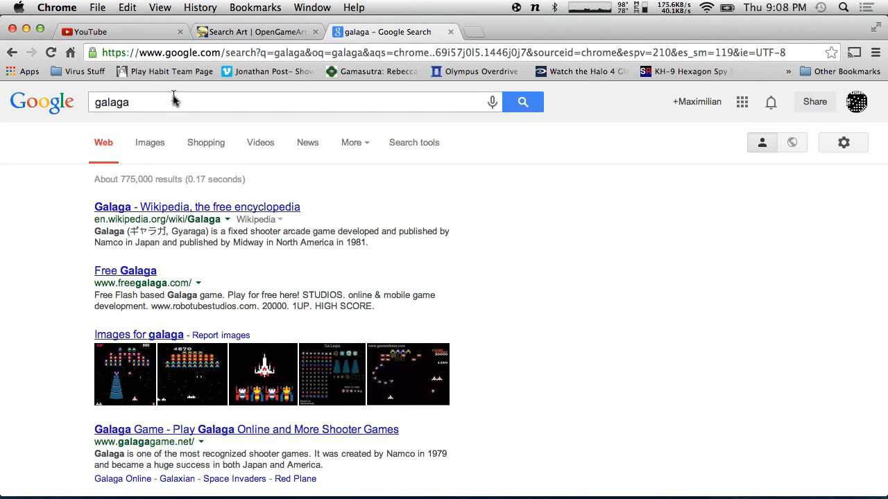
{"action": "type", "text": "vid"}
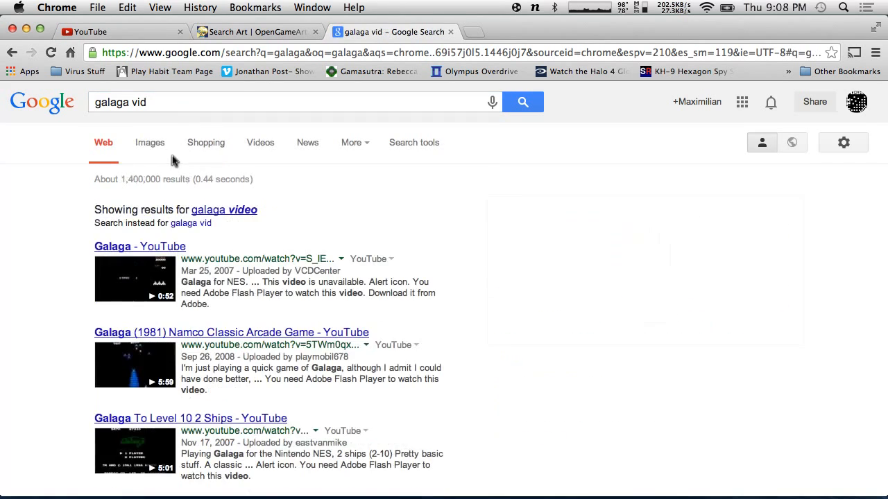
Narrow the results to videos, open the first Galaga YouTube video, mute it and skip ahead through its gameplay.
{"action": "left_click", "coordinate": [269, 143]}
{"action": "left_click", "coordinate": [119, 208]}
{"action": "left_click", "coordinate": [133, 383]}
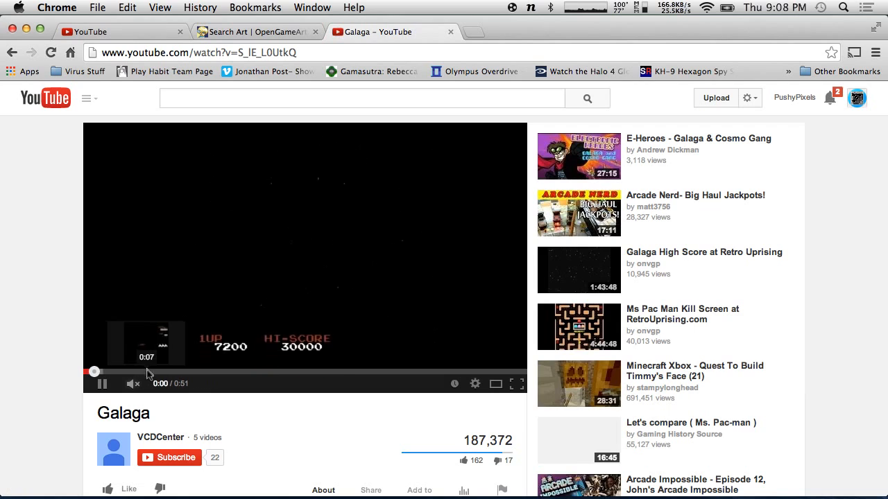
{"action": "left_click", "coordinate": [161, 373]}
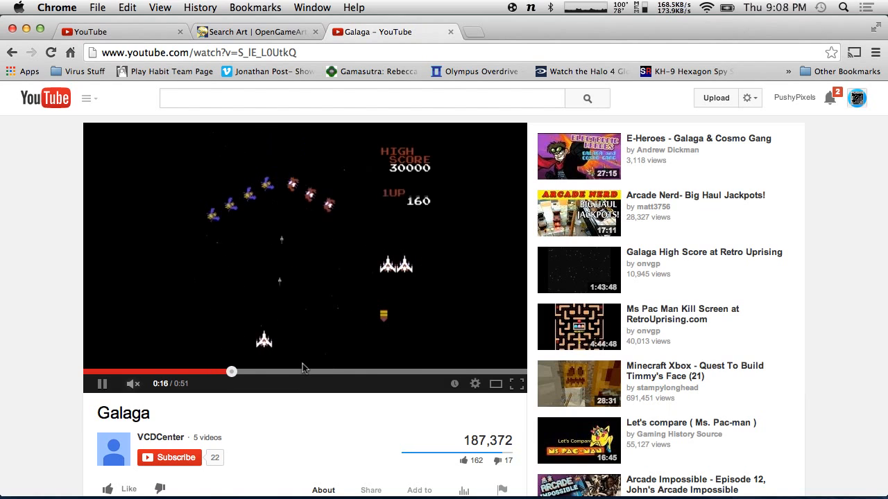
{"action": "left_click_drag", "start_coordinate": [371, 373], "coordinate": [498, 372]}
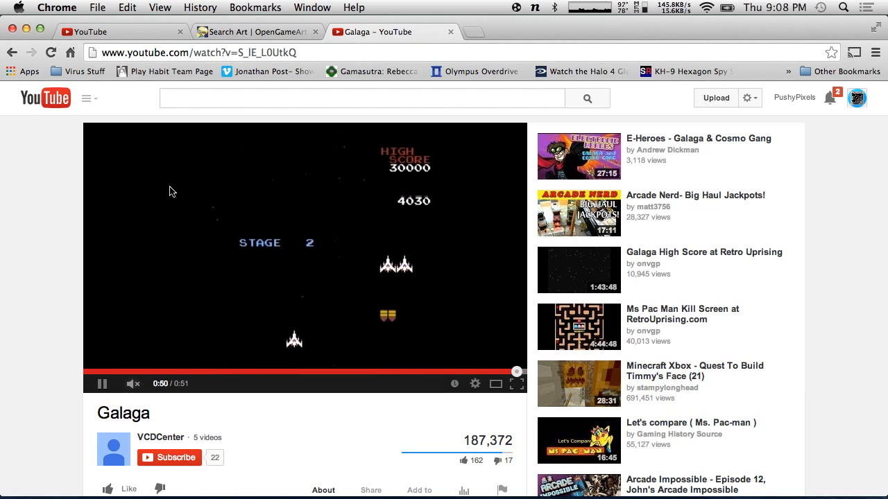
Return to the results, open the "Galaga To Level 10 2 Ships" video and skip to its ending.
{"action": "left_click", "coordinate": [12, 52]}
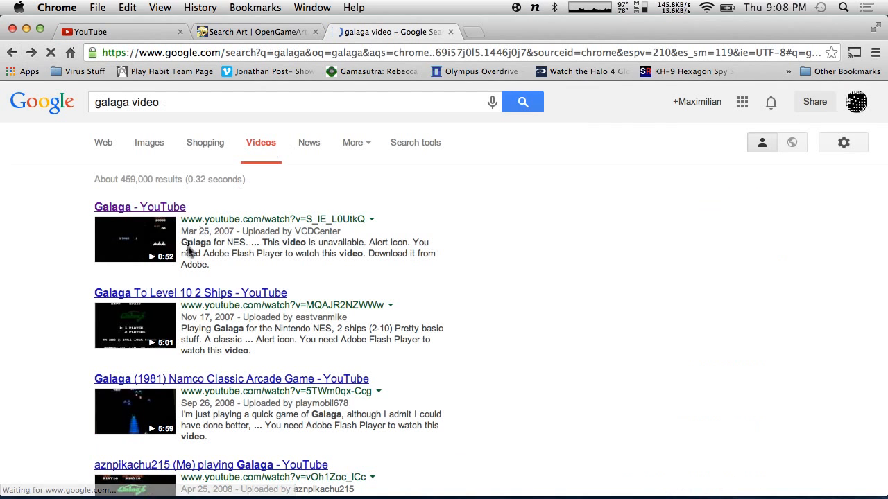
{"action": "left_click", "coordinate": [196, 295]}
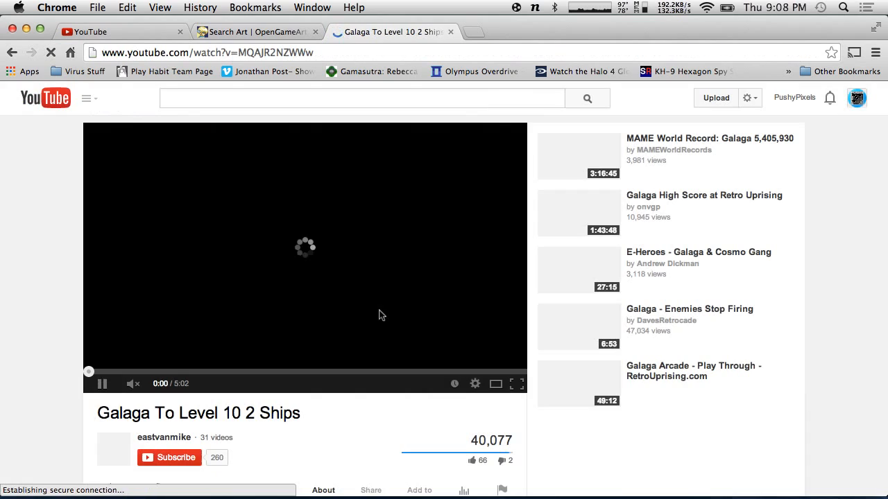
{"action": "left_click", "coordinate": [506, 372]}
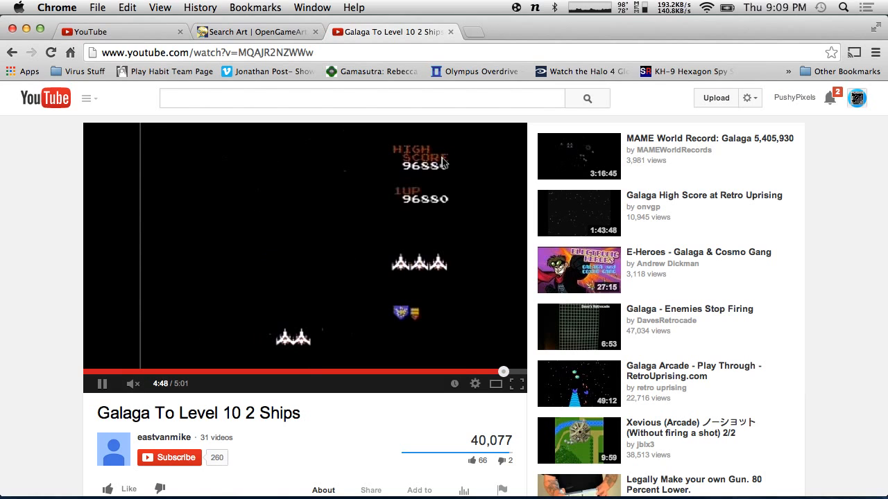
{"action": "left_click", "coordinate": [520, 372]}
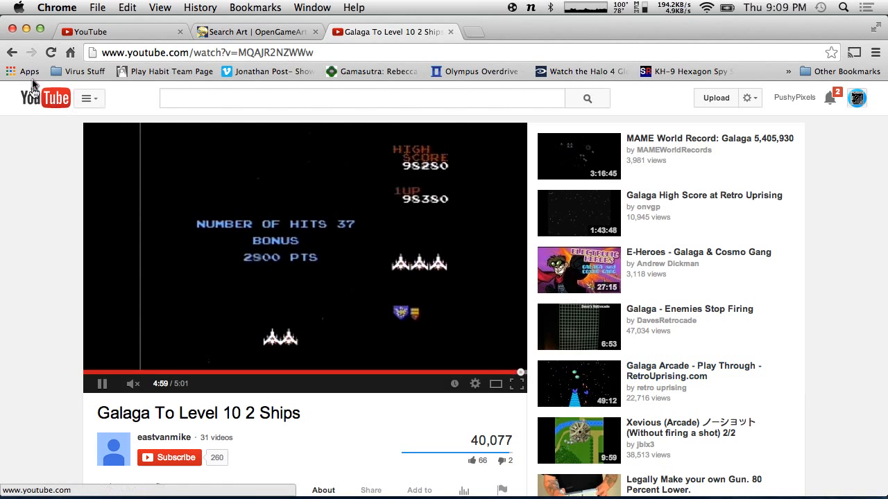
Leave the video, close its browser tab and switch back to Unity.
{"action": "left_click", "coordinate": [8, 50]}
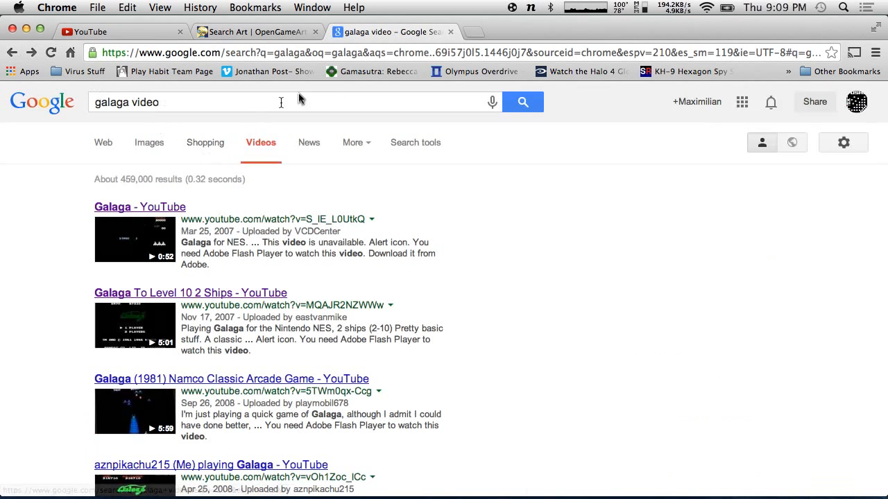
{"action": "left_click", "coordinate": [450, 32]}
{"action": "key", "text": "super+Tab"}
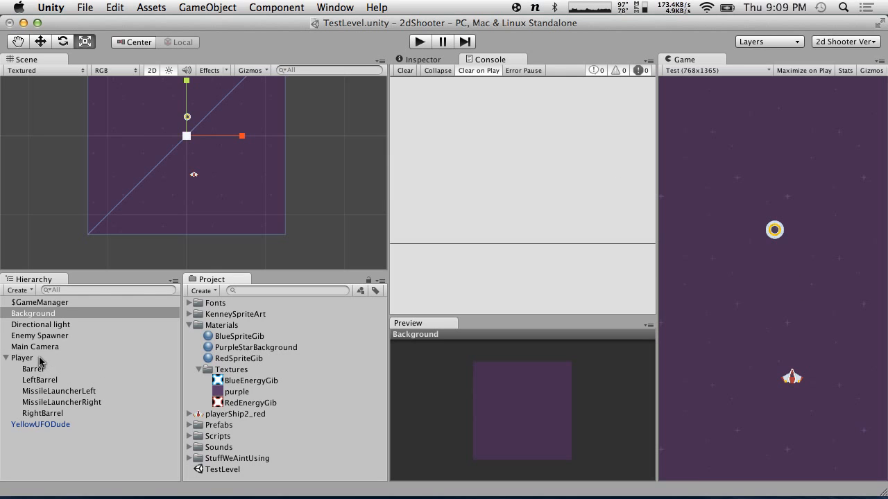
Set the Max Distance of YellowUFODude's Random Linear Move 2d script to 5.
{"action": "left_click", "coordinate": [38, 424]}
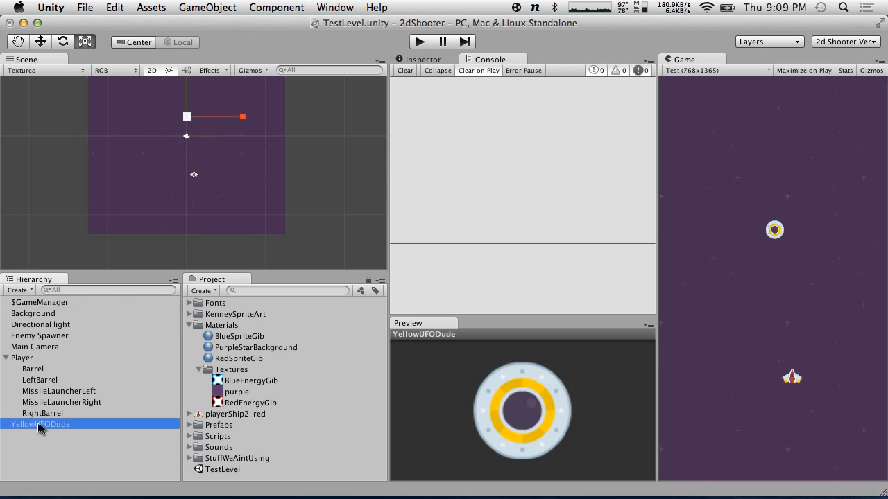
{"action": "left_click", "coordinate": [417, 61]}
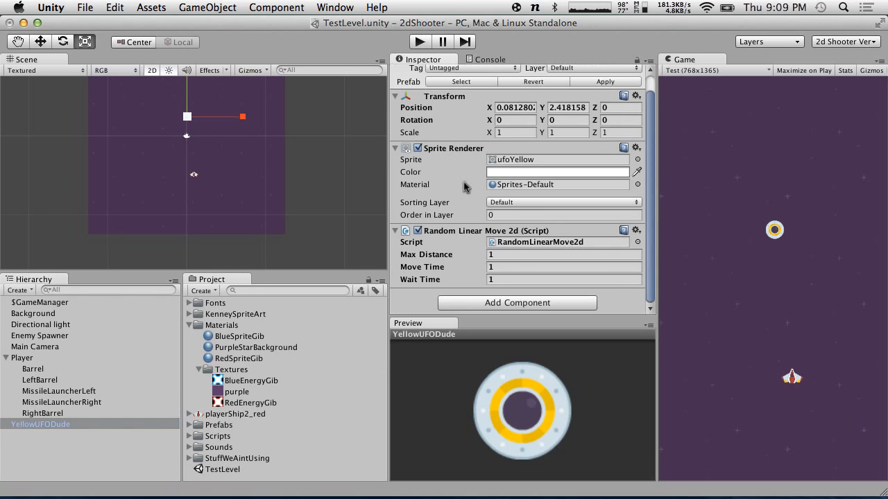
{"action": "left_click", "coordinate": [520, 255]}
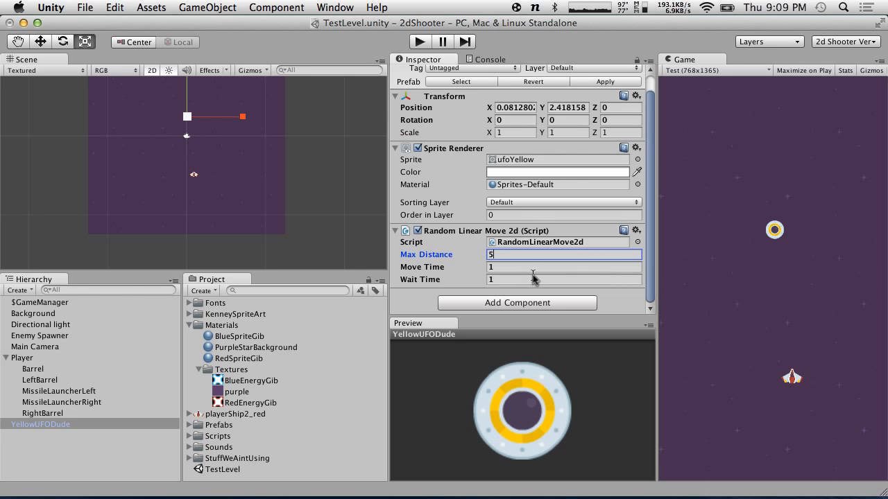
Play-test the level, flying the ship around and shooting enemies while watching the yellow UFO's random movement, and stop the game.
{"action": "left_click", "coordinate": [418, 42]}
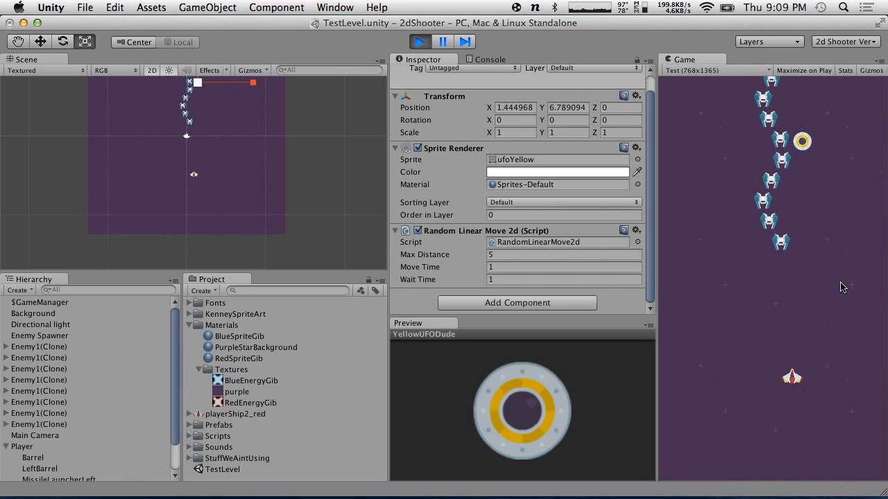
{"action": "key", "text": "Left"}
{"action": "key", "text": "Down"}
{"action": "key", "text": "space"}
{"action": "key", "text": "Right"}
{"action": "key", "text": "Right"}
{"action": "key", "text": "Left"}
{"action": "key", "text": "Right"}
{"action": "key", "text": "Left"}
{"action": "key", "text": "space"}
{"action": "key", "text": "Up"}
{"action": "key", "text": "Down"}
{"action": "key", "text": "Right"}
{"action": "key", "text": "Up"}
{"action": "key", "text": "space"}
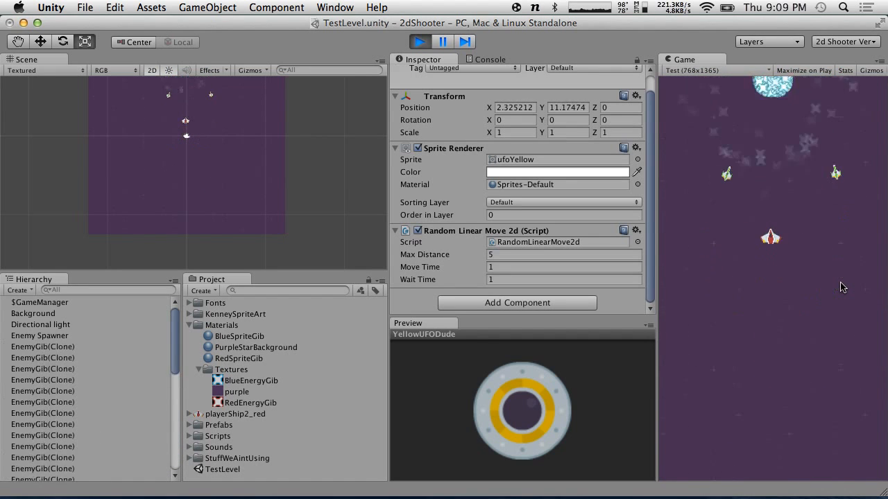
{"action": "key", "text": "Down"}
{"action": "key", "text": "space"}
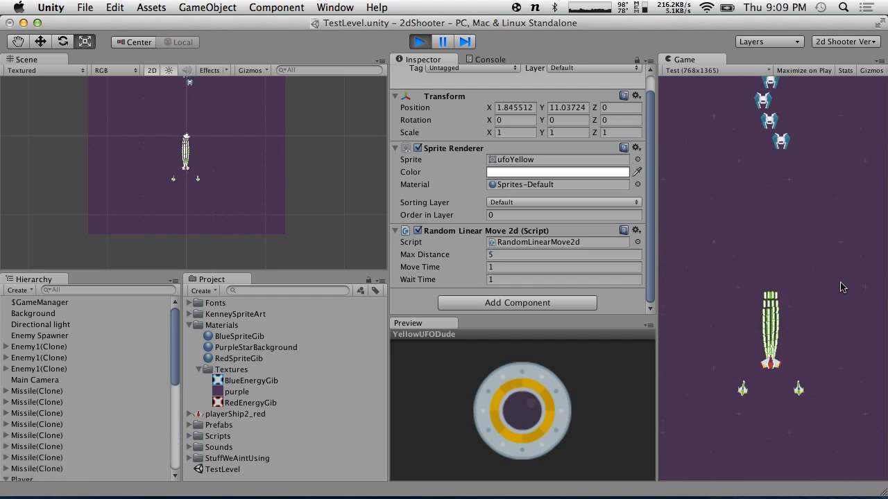
{"action": "key", "text": "Up"}
{"action": "key", "text": "Down"}
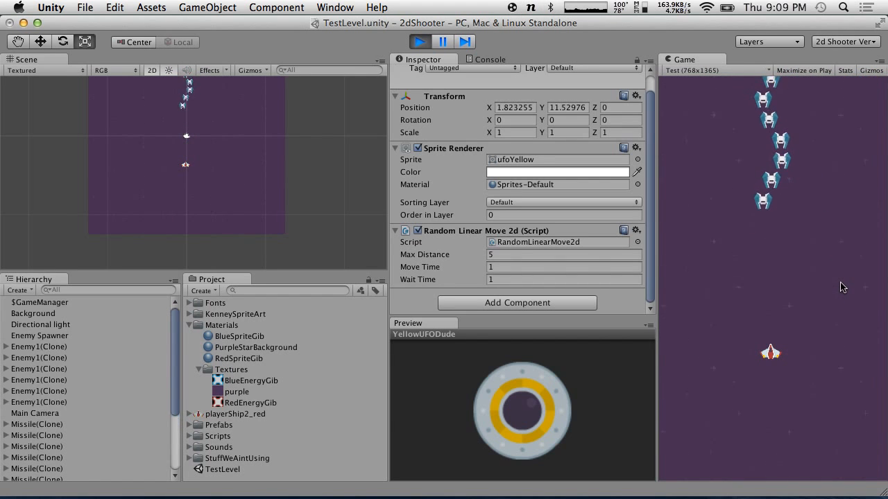
{"action": "key", "text": "Down"}
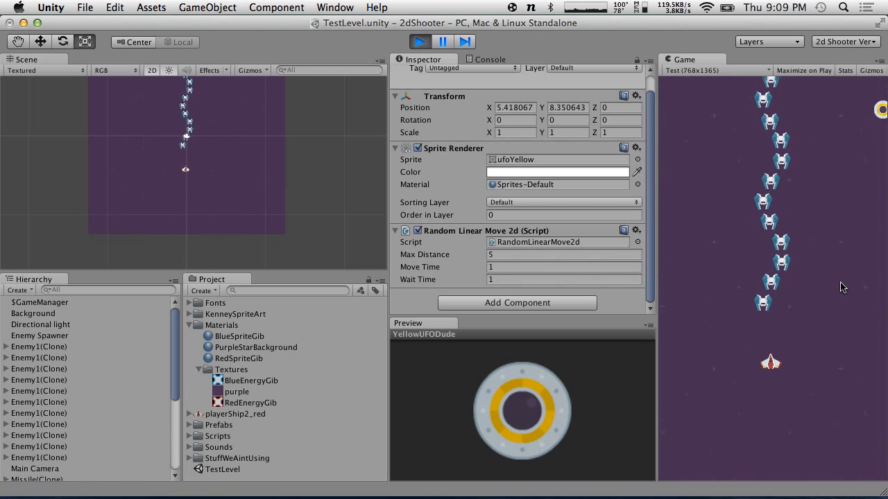
{"action": "key", "text": "space"}
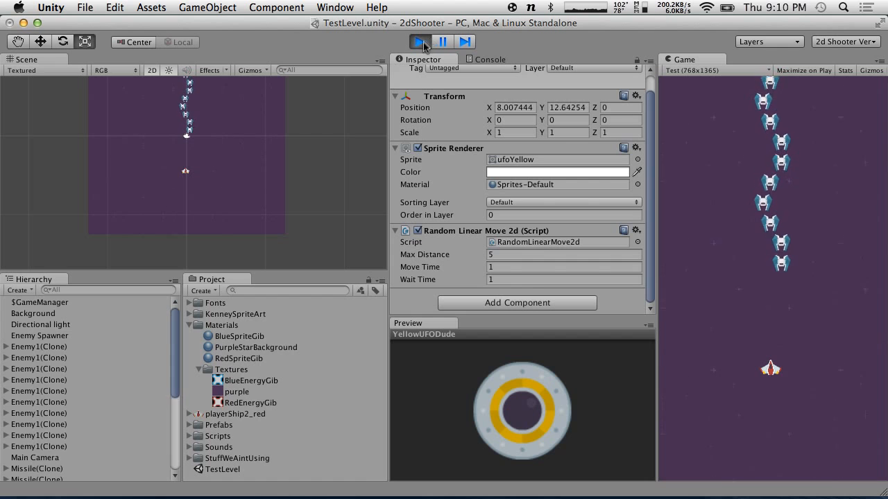
{"action": "key", "text": "space"}
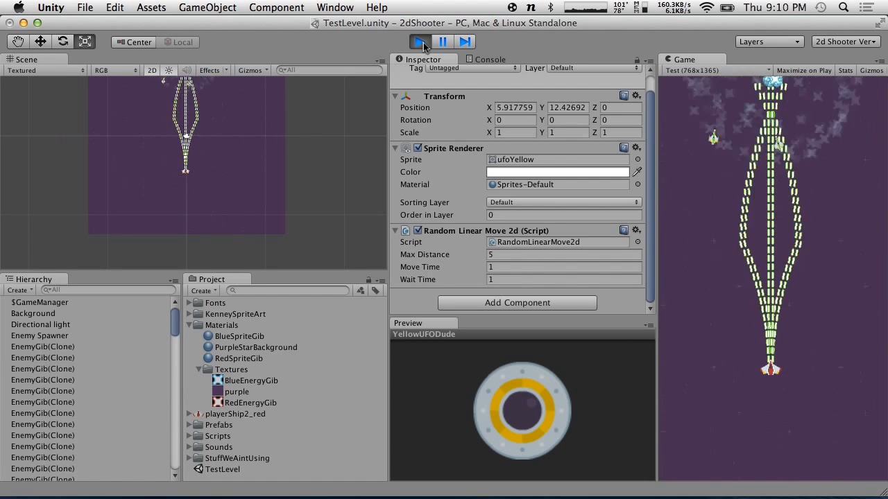
{"action": "left_click", "coordinate": [421, 42]}
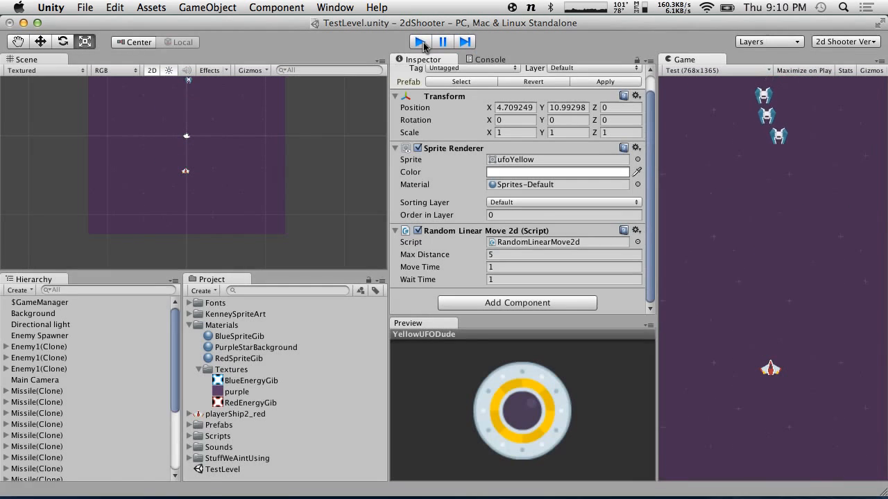
Expand the Scripts folder and read through the code of the RandomLinearMove2d script.
{"action": "left_click", "coordinate": [190, 436]}
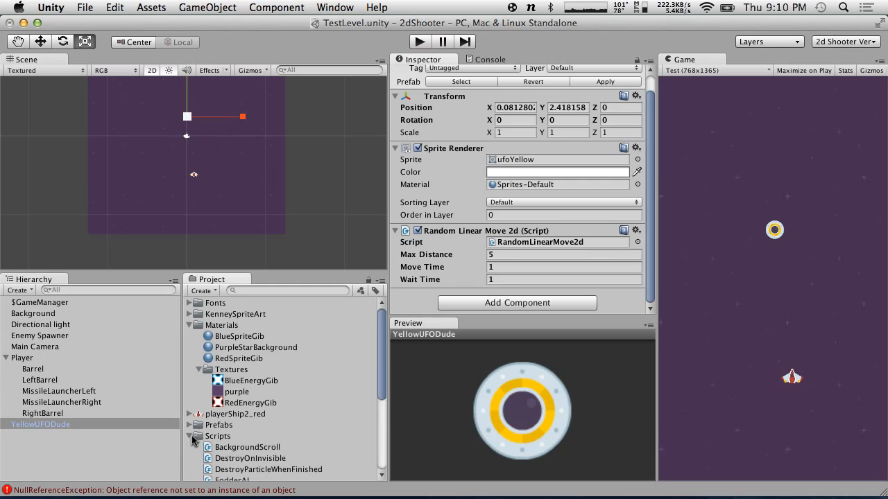
{"action": "scroll", "coordinate": [213, 423], "scroll_direction": "down", "scroll_amount": 5}
{"action": "scroll", "coordinate": [213, 423], "scroll_direction": "up", "scroll_amount": 4}
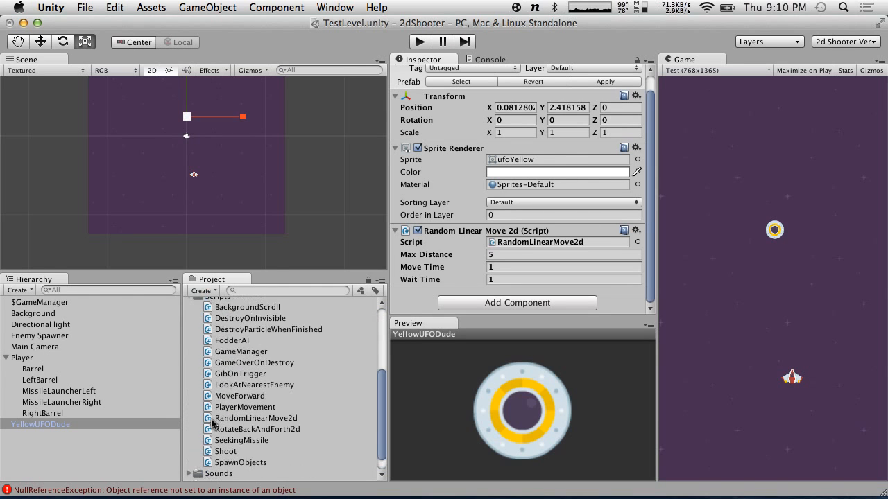
{"action": "scroll", "coordinate": [274, 337], "scroll_direction": "down", "scroll_amount": 2}
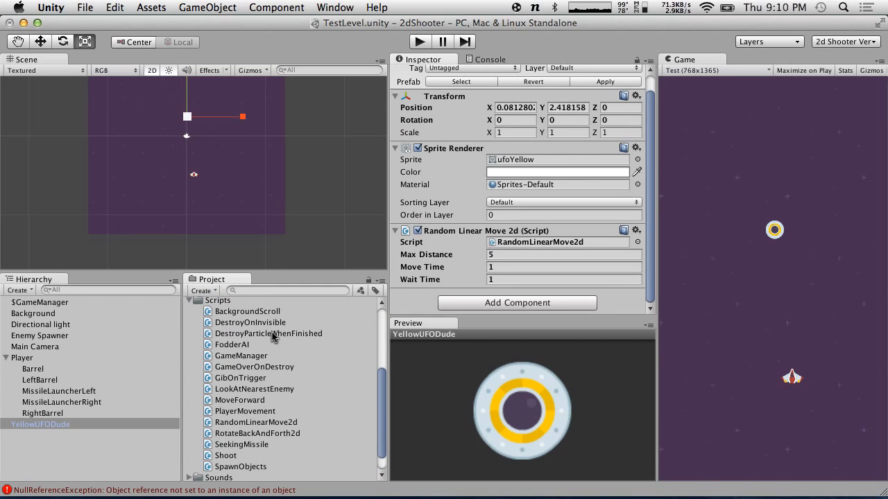
{"action": "left_click", "coordinate": [294, 420]}
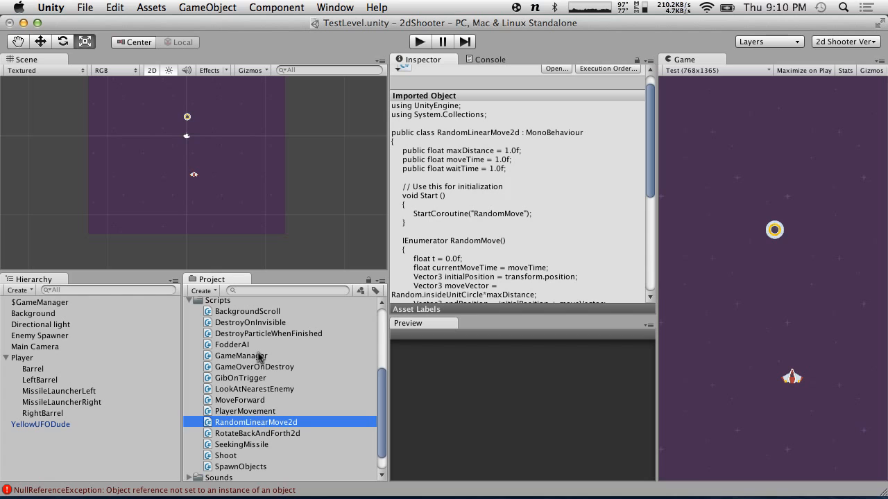
{"action": "scroll", "coordinate": [518, 224], "scroll_direction": "down", "scroll_amount": 5}
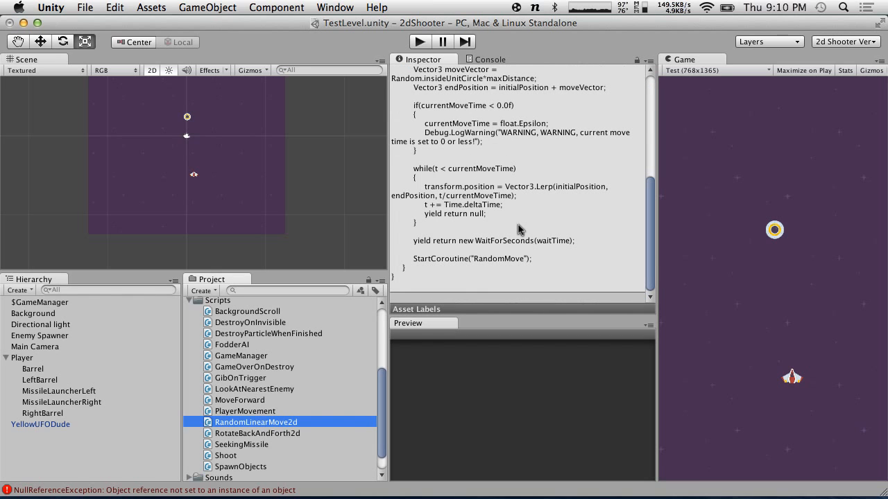
Duplicate the RandomLinearMove2d script and name the copy HarrassPlayer.
{"action": "left_click", "coordinate": [248, 423]}
{"action": "left_click", "coordinate": [234, 434]}
{"action": "left_click", "coordinate": [234, 422]}
{"action": "key", "text": "super+d"}
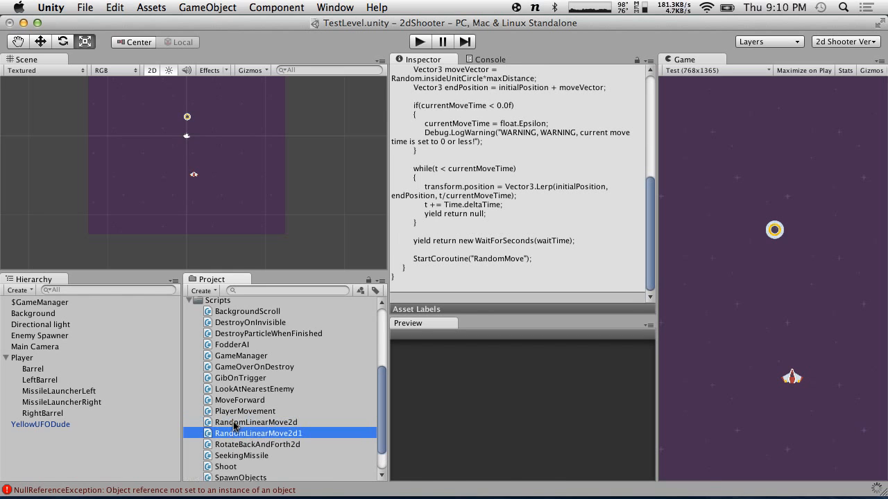
{"action": "left_click", "coordinate": [251, 435]}
{"action": "type", "text": "HarrassPlayer"}
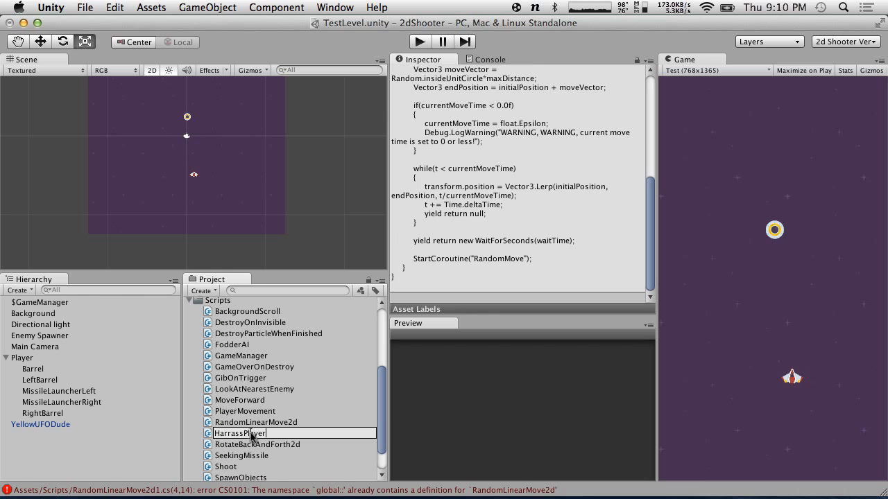
{"action": "key", "text": "Return"}
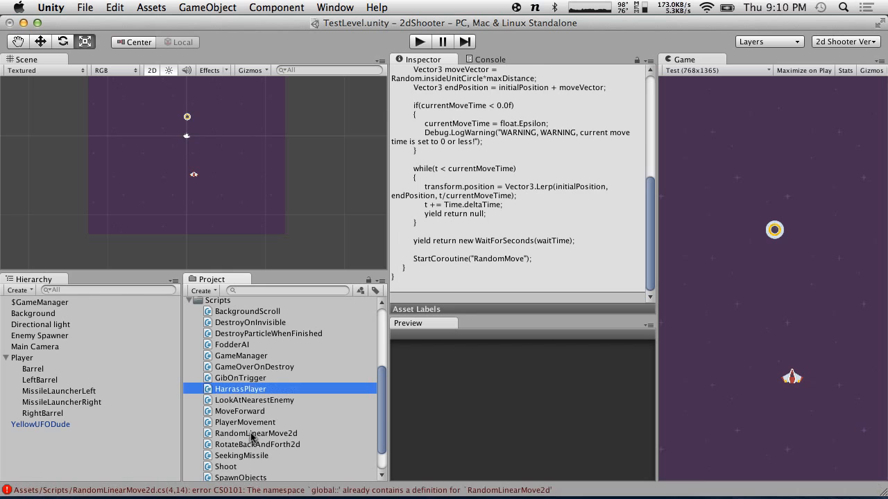
Open the HarrassPlayer script in MonoDevelop and rename its class from RandomLinearMove2d to HarrassPlayer.
{"action": "left_click", "coordinate": [251, 388]}
{"action": "key", "text": "super+c"}
{"action": "left_click", "coordinate": [241, 422]}
{"action": "left_click", "coordinate": [233, 389]}
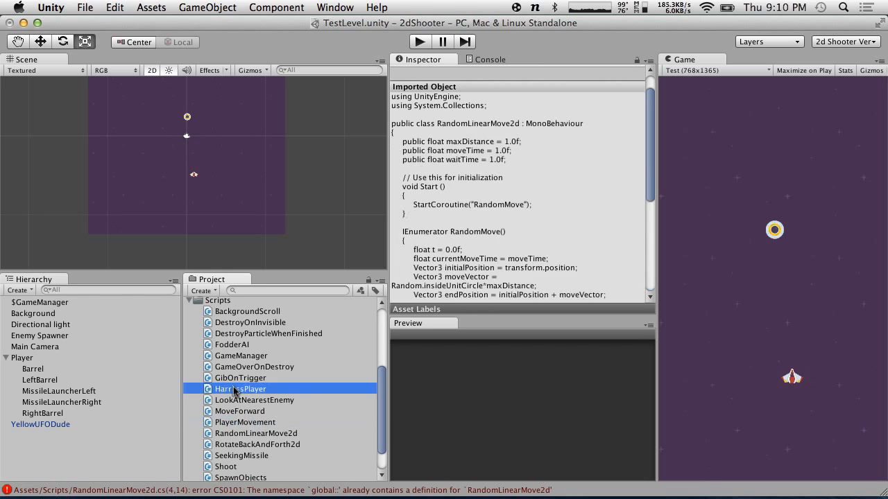
{"action": "double_click", "coordinate": [233, 389]}
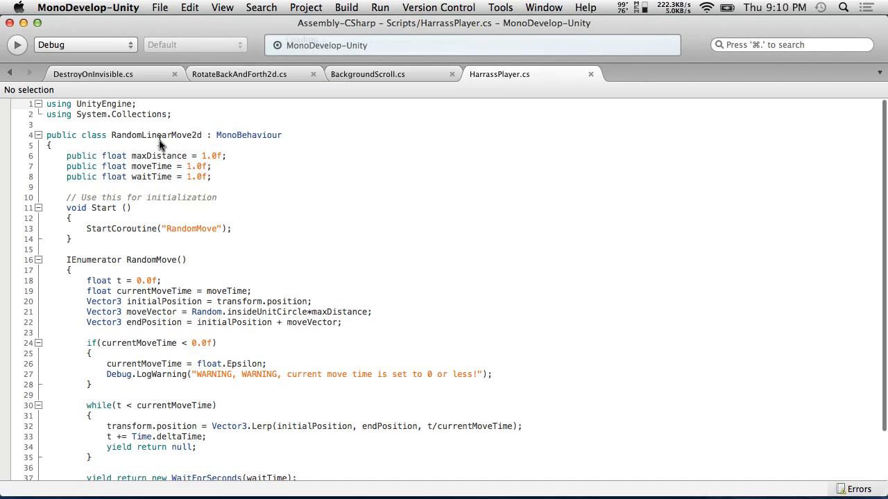
{"action": "triple_click", "coordinate": [159, 138]}
{"action": "double_click", "coordinate": [166, 136]}
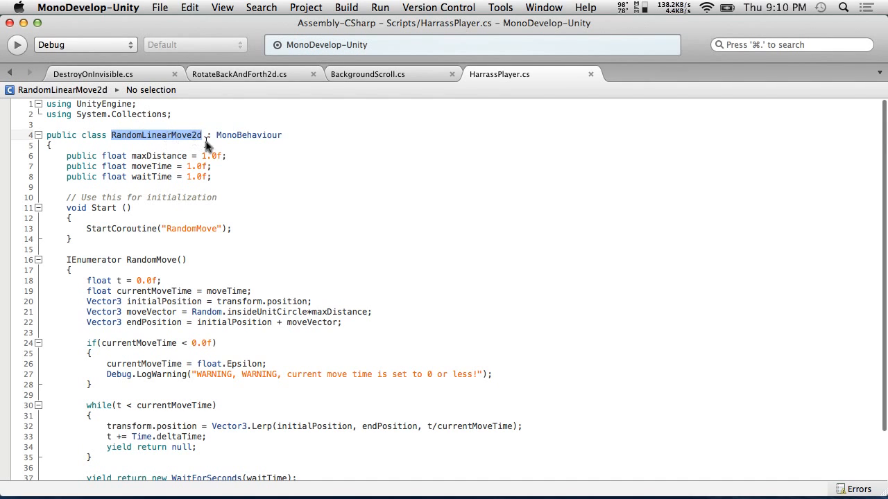
{"action": "key", "text": "super+v"}
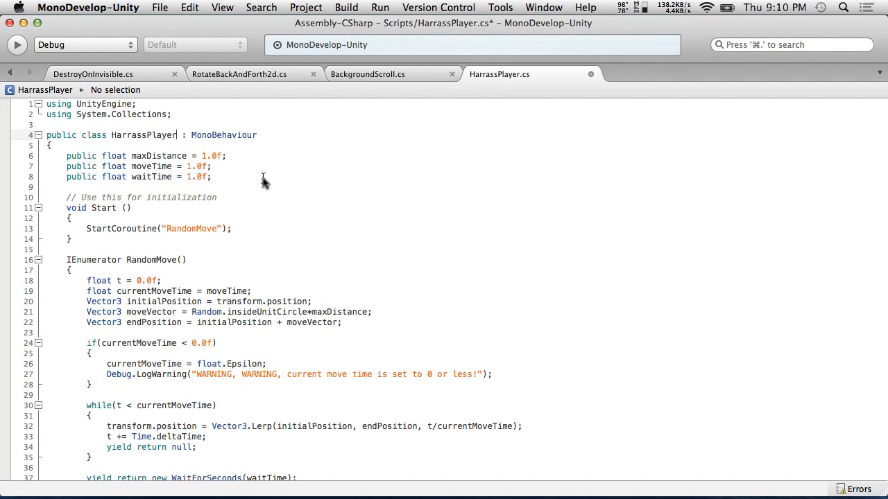
Copy the "private GameObject player;" declaration from BackgroundScroll.cs and paste it below the waitTime variable in HarrassPlayer.cs.
{"action": "scroll", "coordinate": [276, 263], "scroll_direction": "down", "scroll_amount": 2}
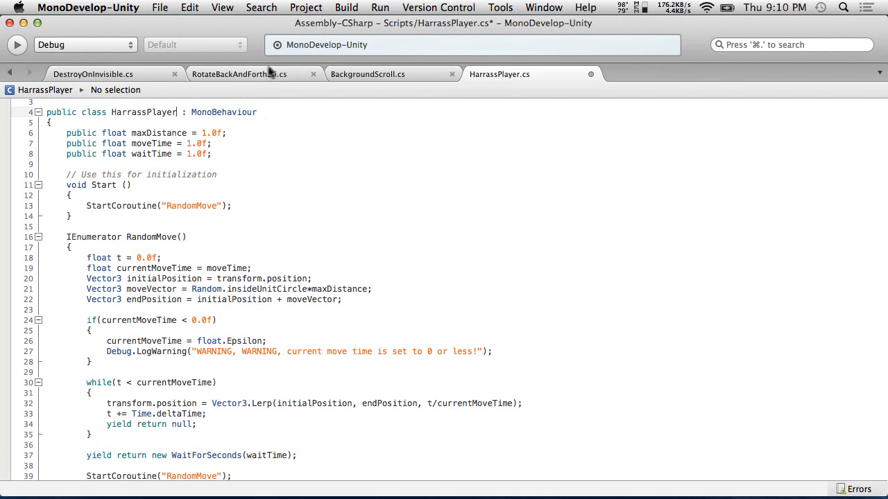
{"action": "left_click", "coordinate": [205, 132]}
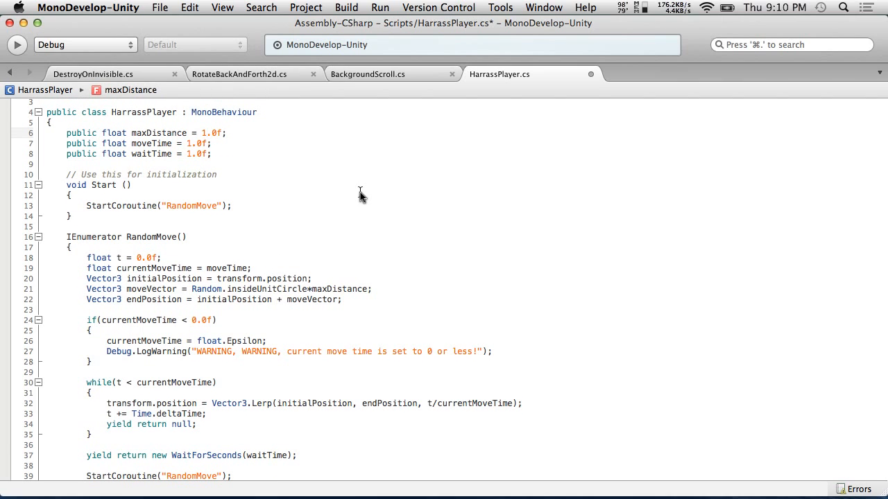
{"action": "scroll", "coordinate": [374, 231], "scroll_direction": "down", "scroll_amount": 3}
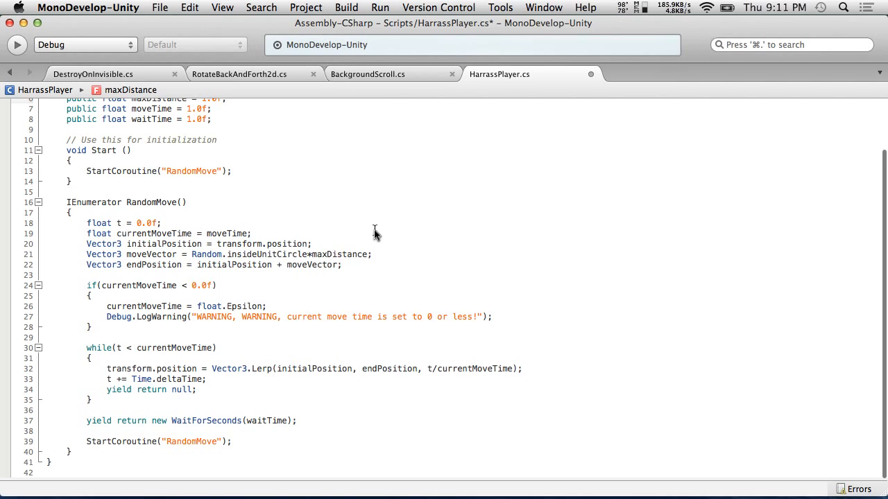
{"action": "scroll", "coordinate": [374, 232], "scroll_direction": "up", "scroll_amount": 1}
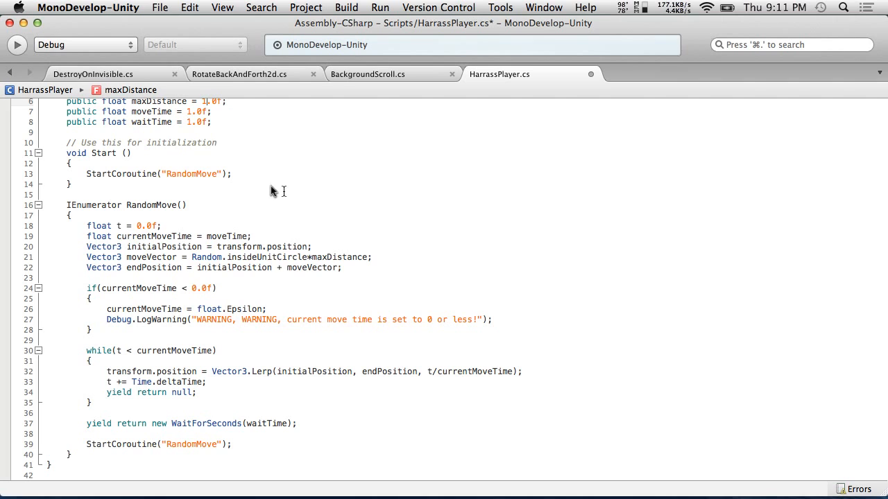
{"action": "left_click", "coordinate": [371, 75]}
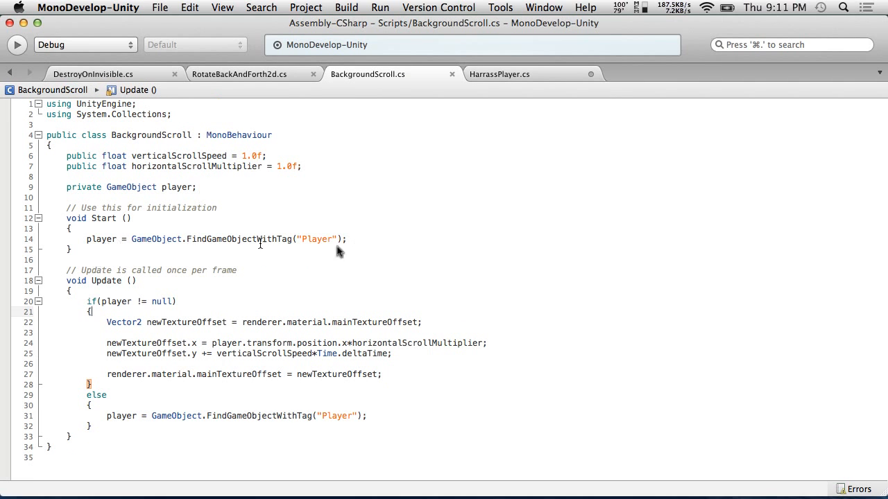
{"action": "left_click", "coordinate": [409, 240]}
{"action": "left_click_drag", "start_coordinate": [215, 189], "coordinate": [62, 187]}
{"action": "key", "text": "super+c"}
{"action": "left_click", "coordinate": [516, 70]}
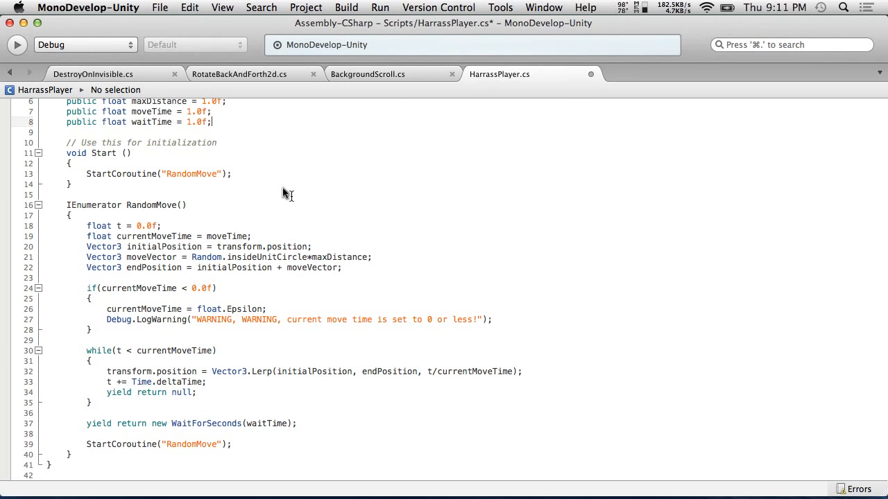
{"action": "left_click", "coordinate": [232, 124]}
{"action": "key", "text": "Return"}
{"action": "key", "text": "Return"}
{"action": "key", "text": "super+v"}
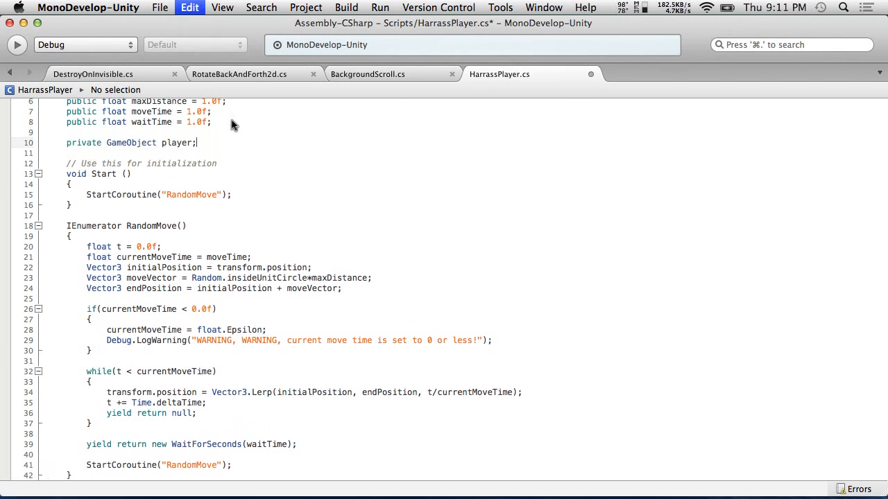
Copy BackgroundScroll's player = GameObject.FindGameObjectWithTag("Player"); line into HarrassPlayer's Start method, above the StartCoroutine call.
{"action": "left_click", "coordinate": [326, 74]}
{"action": "left_click_drag", "start_coordinate": [399, 239], "coordinate": [88, 240]}
{"action": "key", "text": "super+c"}
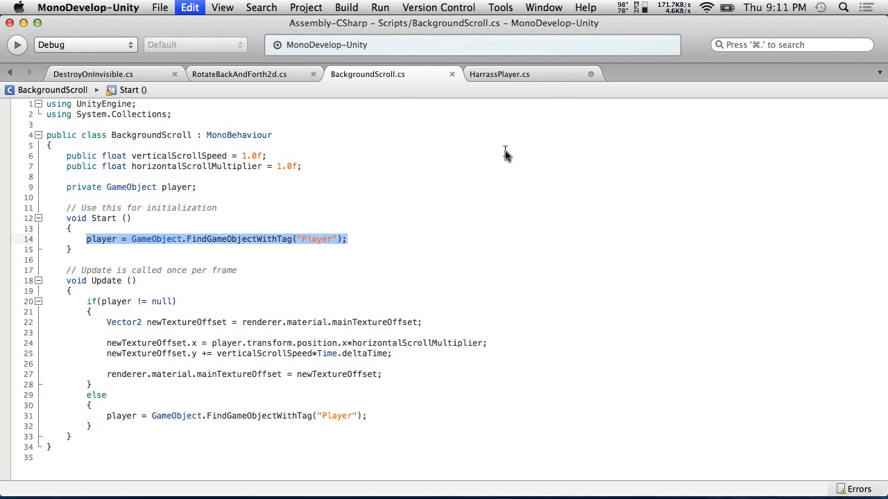
{"action": "left_click", "coordinate": [539, 74]}
{"action": "left_click", "coordinate": [222, 181]}
{"action": "key", "text": "Return"}
{"action": "key", "text": "super+v"}
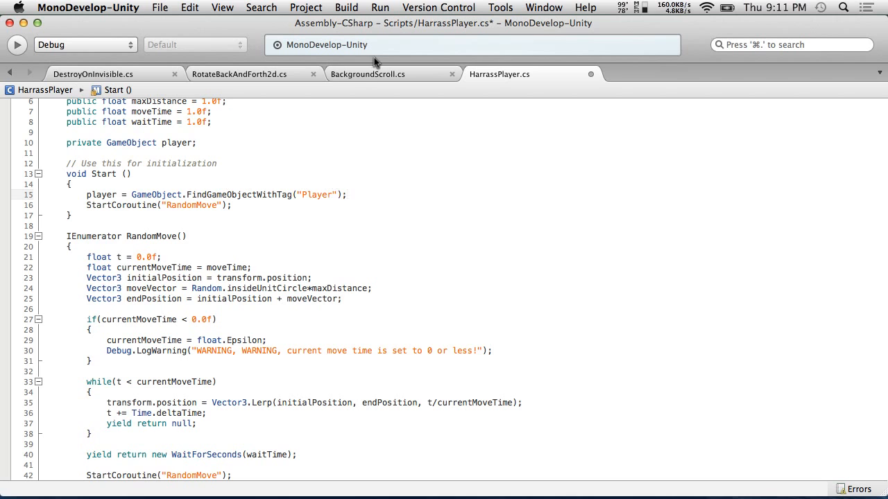
Copy the opening "if(player != null) {" lines from BackgroundScroll.cs and paste them at the start of HarrassPlayer's RandomMove coroutine.
{"action": "left_click", "coordinate": [377, 74]}
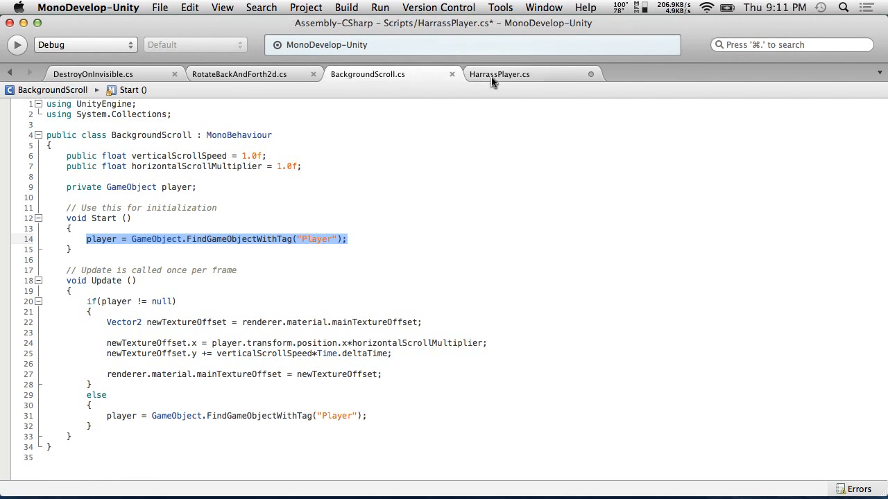
{"action": "left_click", "coordinate": [491, 74]}
{"action": "scroll", "coordinate": [363, 373], "scroll_direction": "down", "scroll_amount": 2}
{"action": "scroll", "coordinate": [362, 372], "scroll_direction": "up", "scroll_amount": 4}
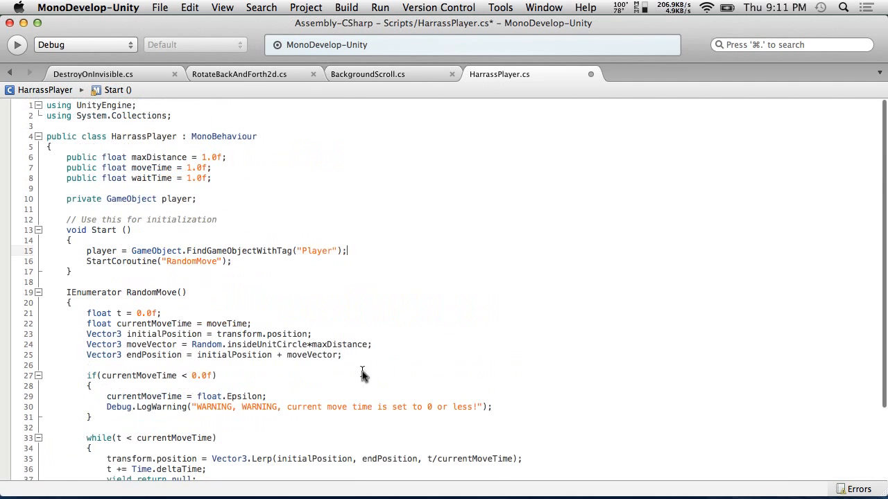
{"action": "left_click", "coordinate": [407, 74]}
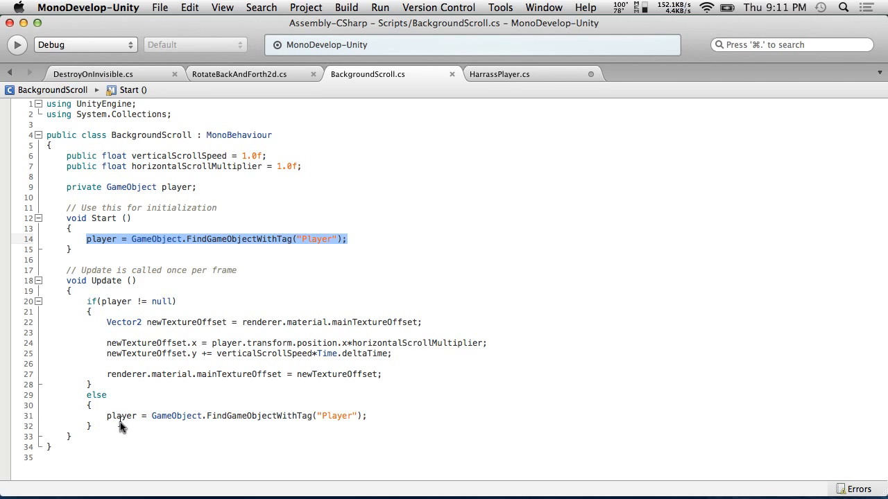
{"action": "left_click_drag", "start_coordinate": [98, 312], "coordinate": [38, 302]}
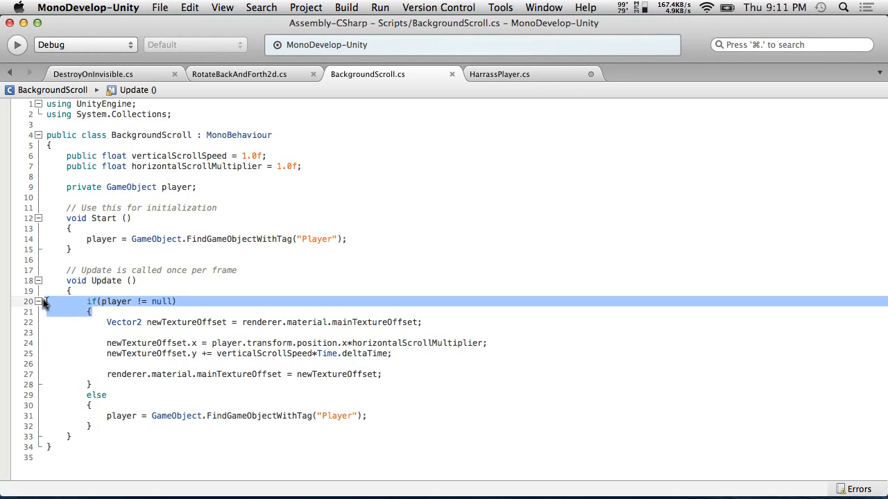
{"action": "left_click", "coordinate": [500, 74]}
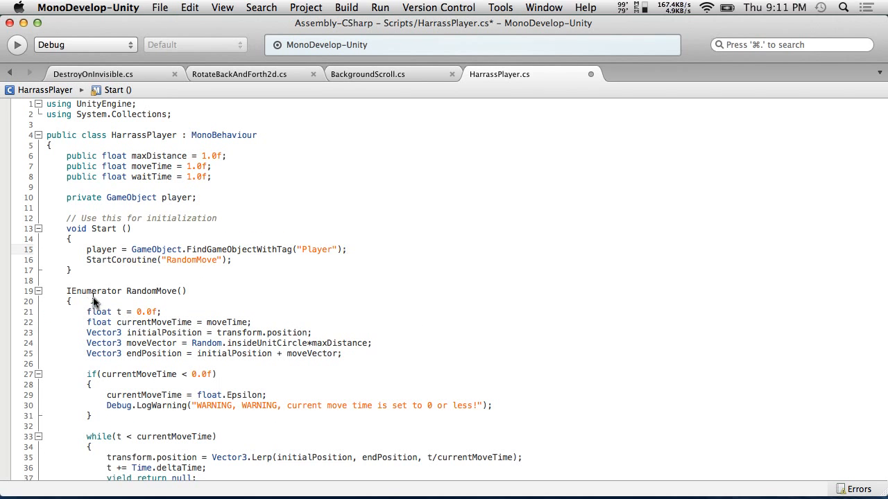
{"action": "left_click", "coordinate": [298, 305]}
{"action": "scroll", "coordinate": [299, 312], "scroll_direction": "down", "scroll_amount": 3}
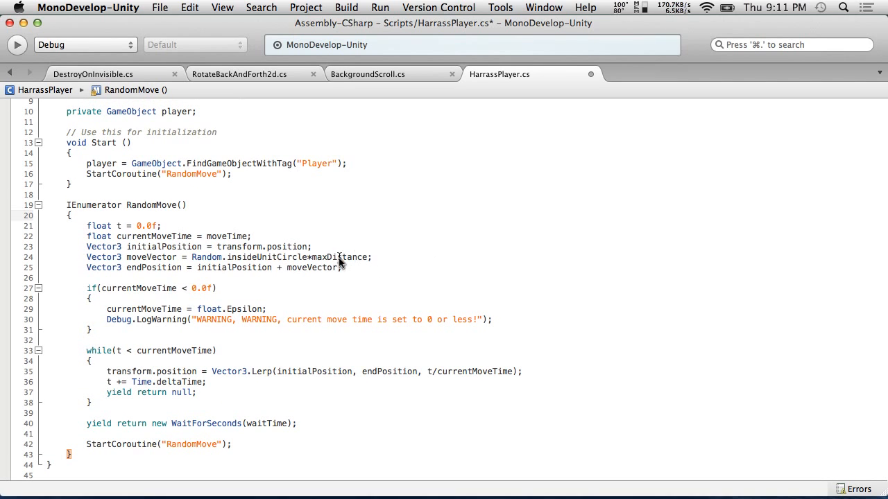
{"action": "mouse_move", "coordinate": [340, 260]}
{"action": "key", "text": "Return"}
{"action": "key", "text": "super+v"}
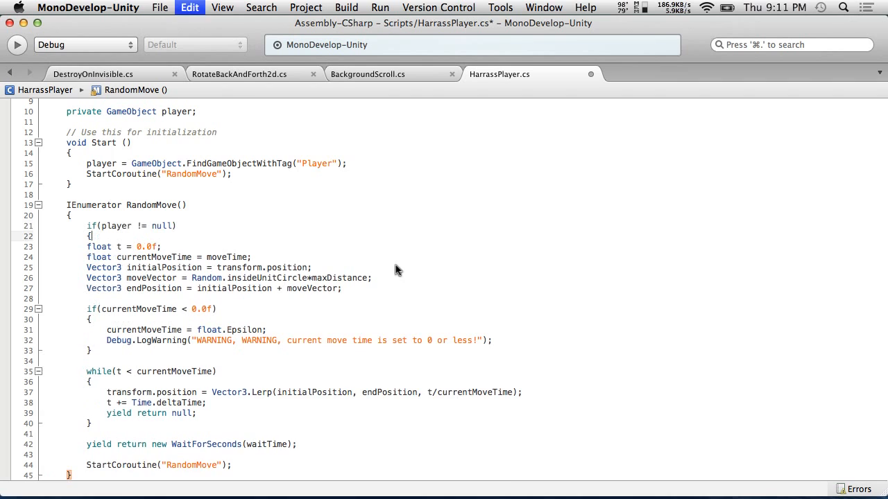
Close the player null check with a brace after the WaitForSeconds line and indent the code it encloses.
{"action": "left_click", "coordinate": [325, 442]}
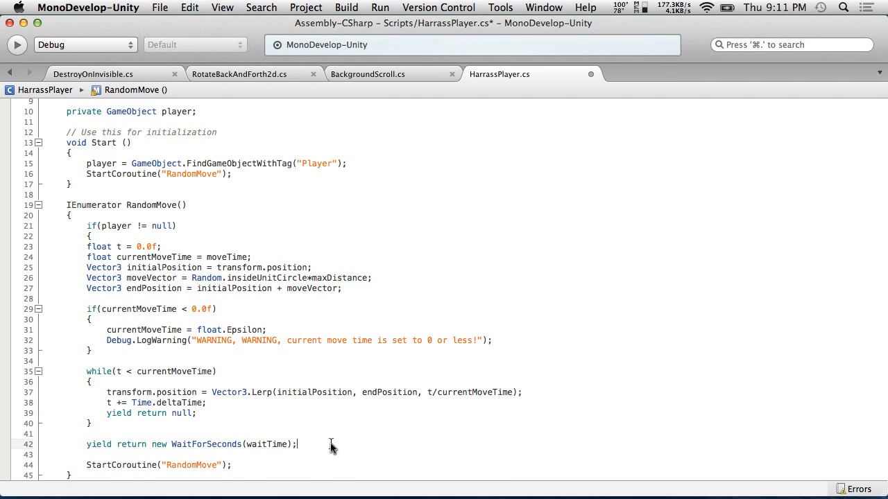
{"action": "key", "text": "Return"}
{"action": "type", "text": "}"}
{"action": "left_click_drag", "start_coordinate": [297, 445], "coordinate": [0, 250]}
{"action": "key", "text": "Tab"}
Add an else block with braces below the player null check, above the final StartCoroutine call.
{"action": "left_click", "coordinate": [115, 464]}
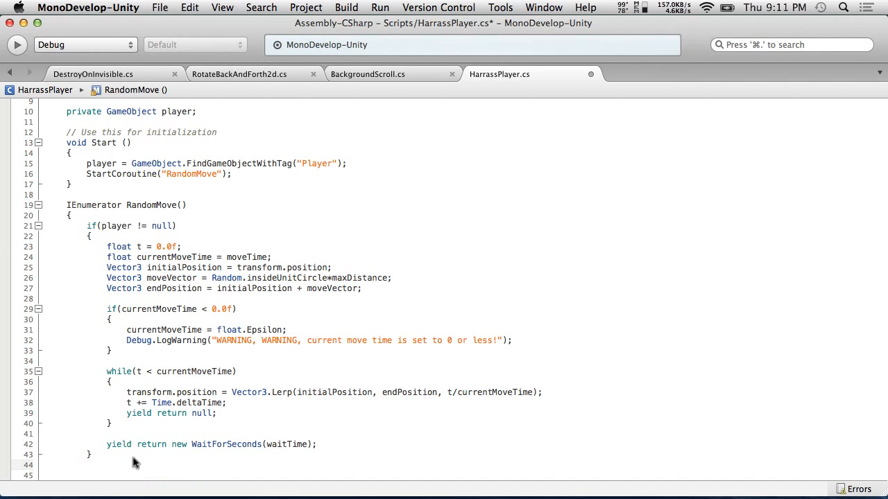
{"action": "type", "text": "else"}
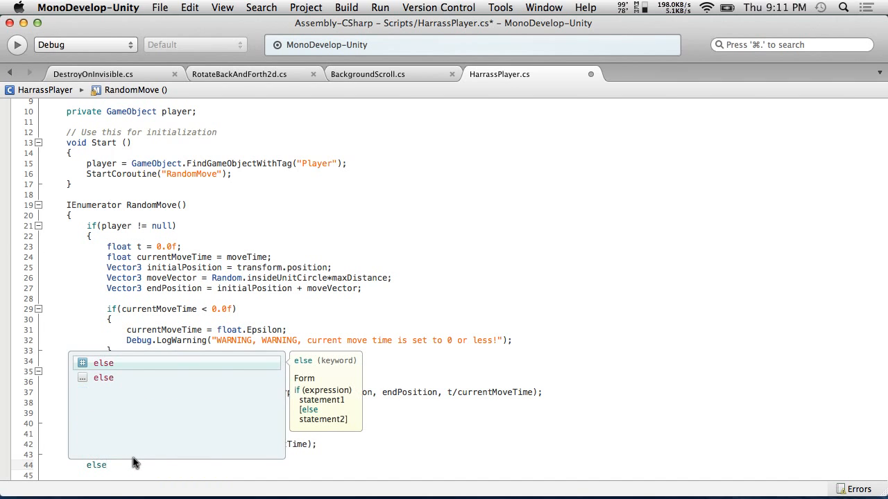
{"action": "key", "text": "Return"}
{"action": "key", "text": "Return"}
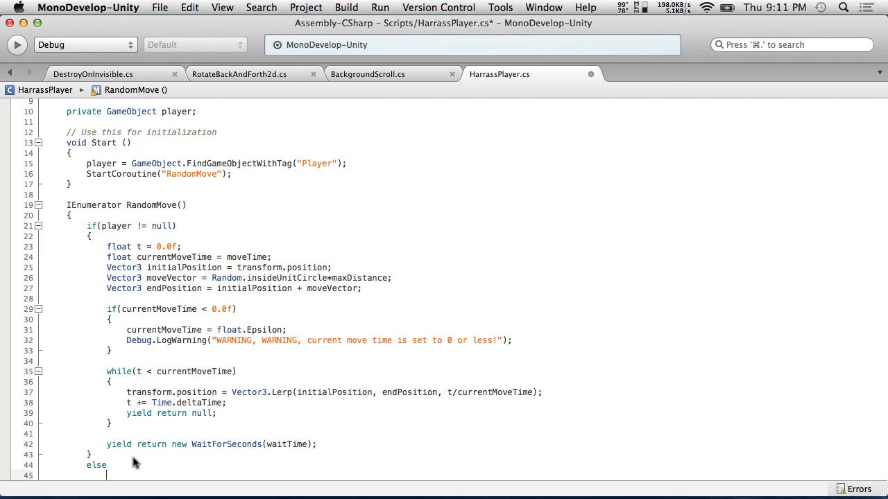
{"action": "type", "text": "{"}
{"action": "key", "text": "Return"}
{"action": "scroll", "coordinate": [292, 243], "scroll_direction": "down", "scroll_amount": 3}
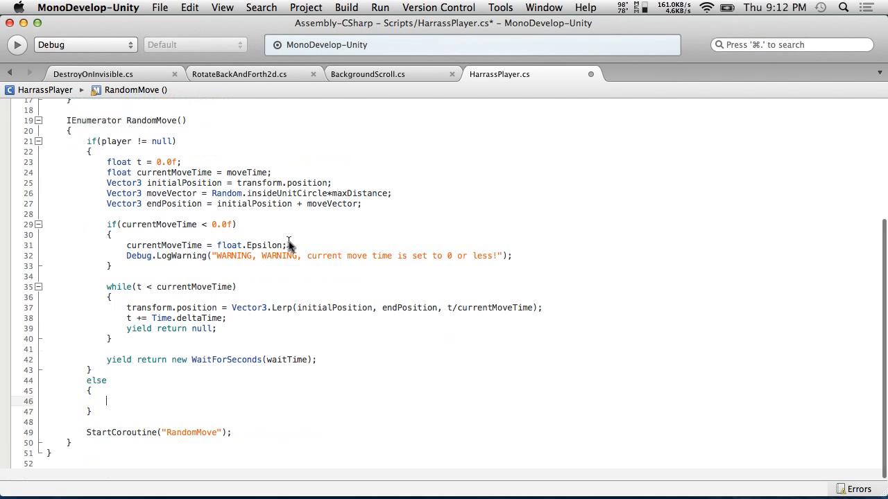
Copy the player = GameObject.FindGameObjectWithTag("Player"); line from BackgroundScroll's else block and paste it into HarrassPlayer's else block.
{"action": "left_click", "coordinate": [380, 74]}
{"action": "left_click_drag", "start_coordinate": [107, 416], "coordinate": [436, 416]}
{"action": "key", "text": "super+c"}
{"action": "left_click", "coordinate": [548, 75]}
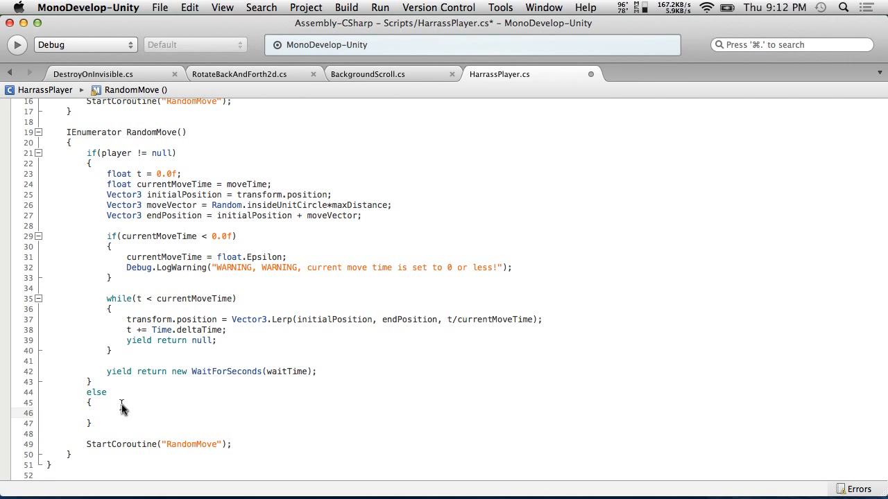
{"action": "key", "text": "super+v"}
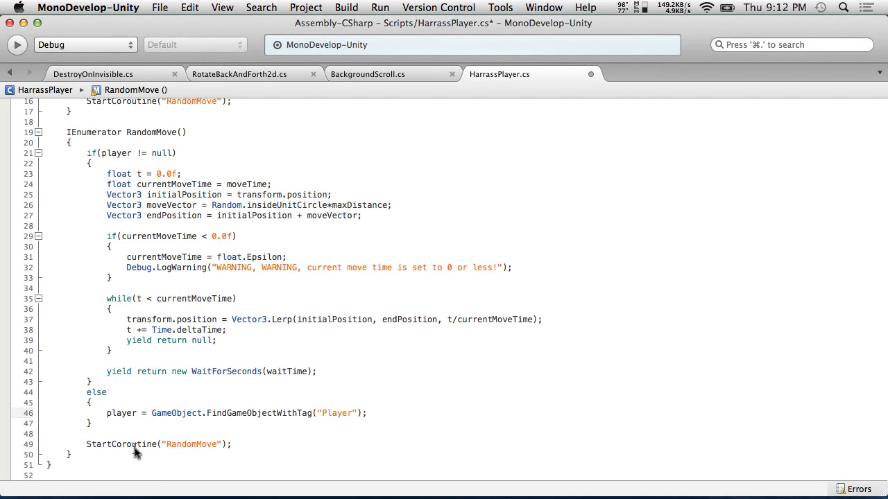
Set initialPosition in RandomMove to player.transform.position and save the script.
{"action": "scroll", "coordinate": [227, 391], "scroll_direction": "up", "scroll_amount": 1}
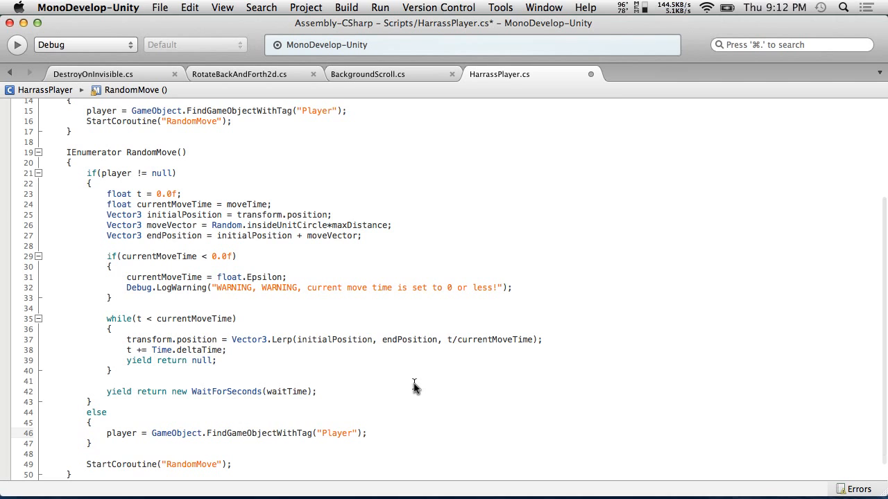
{"action": "scroll", "coordinate": [440, 256], "scroll_direction": "up", "scroll_amount": 1}
{"action": "scroll", "coordinate": [440, 256], "scroll_direction": "up", "scroll_amount": 3}
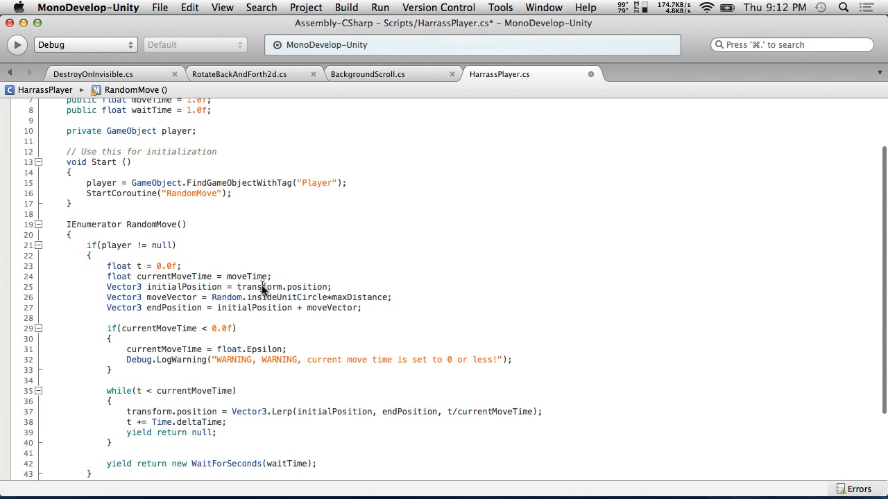
{"action": "type", "text": "player"}
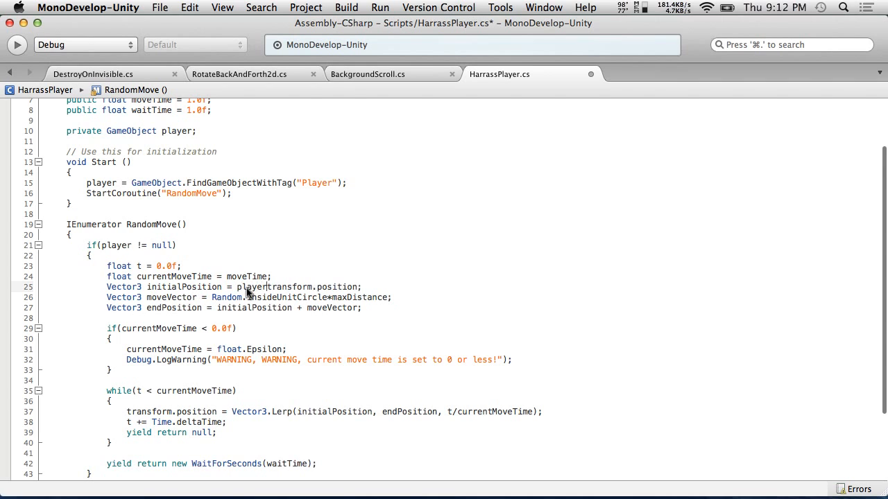
{"action": "type", "text": "."}
{"action": "left_click", "coordinate": [253, 267]}
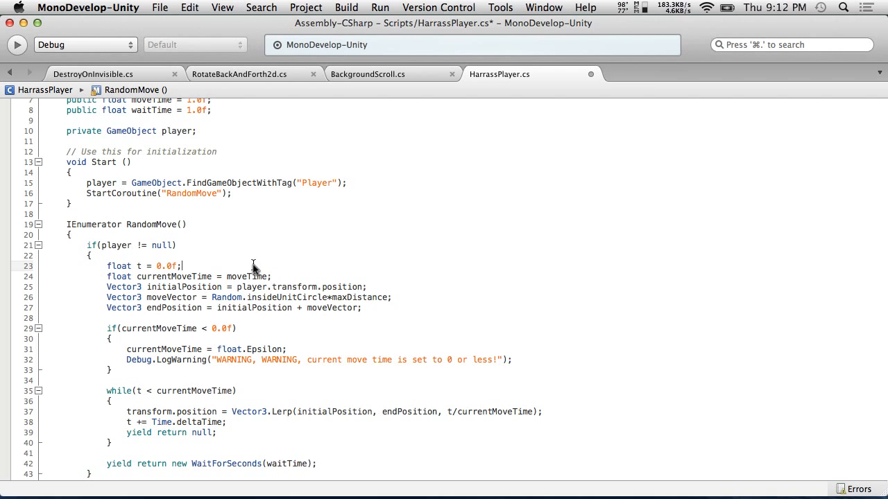
{"action": "left_click", "coordinate": [163, 8]}
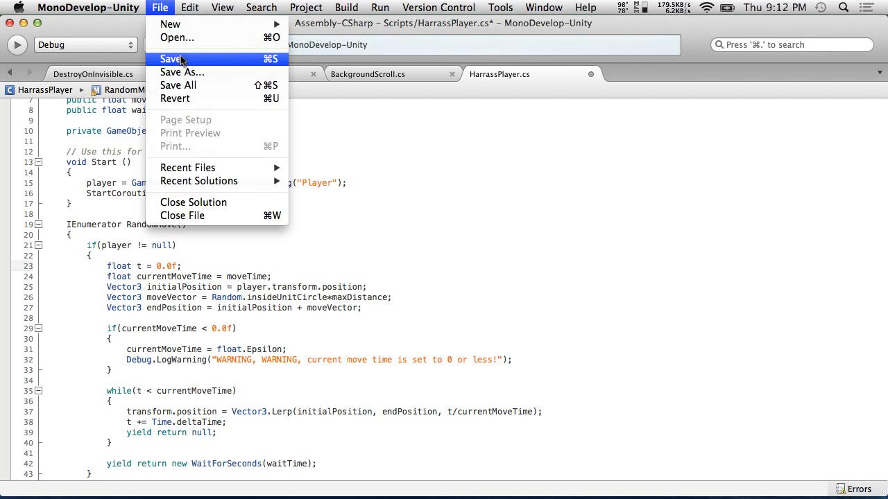
{"action": "left_click", "coordinate": [277, 59]}
Switch to Unity and remove the Random Linear Move 2d component from YellowUFODude.
{"action": "key", "text": "super+Tab"}
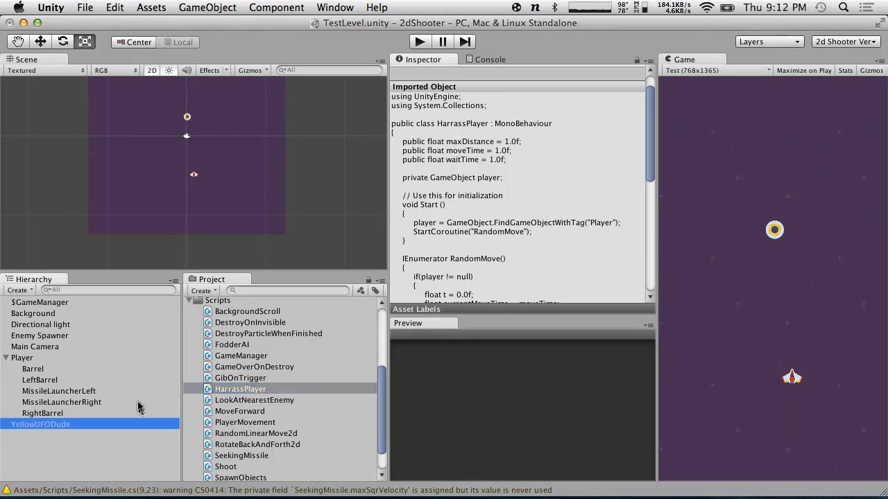
{"action": "left_click", "coordinate": [137, 424]}
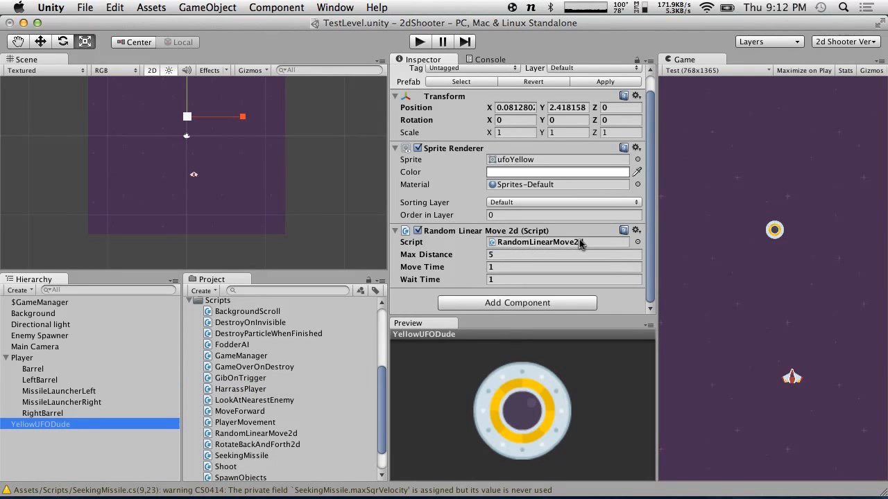
{"action": "left_click", "coordinate": [637, 231]}
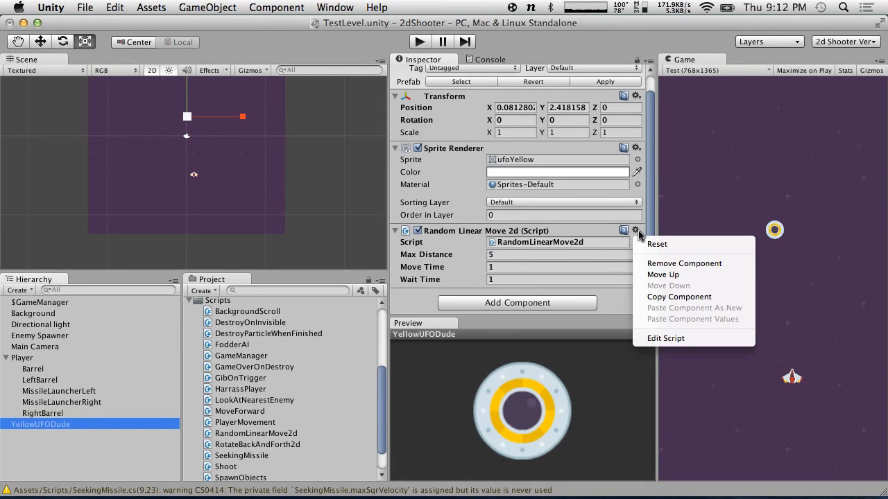
{"action": "left_click", "coordinate": [658, 265]}
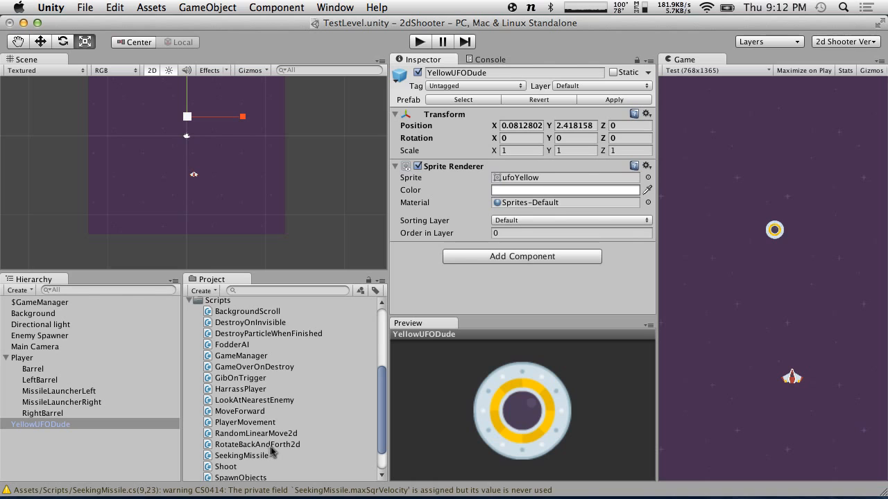
Attach the HarrassPlayer script to YellowUFODude and set its Max Distance to 5.
{"action": "left_click_drag", "start_coordinate": [242, 390], "coordinate": [41, 424]}
{"action": "scroll", "coordinate": [515, 279], "scroll_direction": "down", "scroll_amount": 1}
{"action": "left_click", "coordinate": [513, 255]}
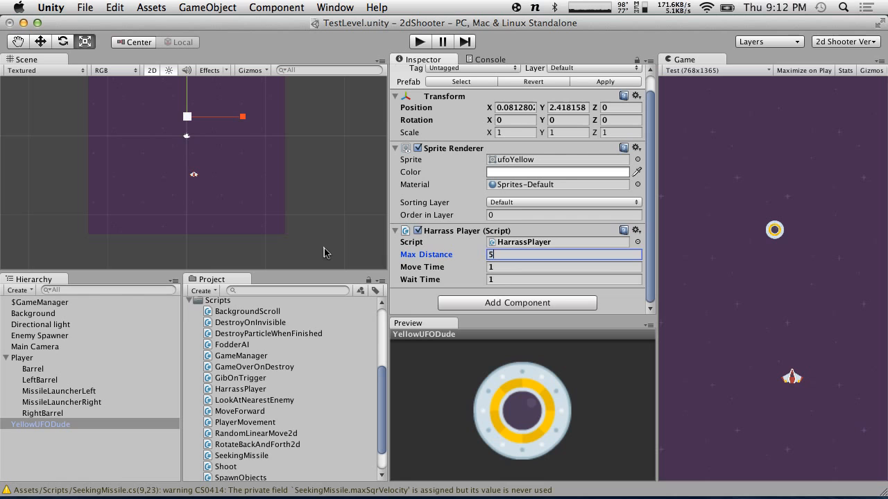
Play-test the level in Unity to check how the yellow UFO moves around the player, and stop the game.
{"action": "key", "text": "super+Tab"}
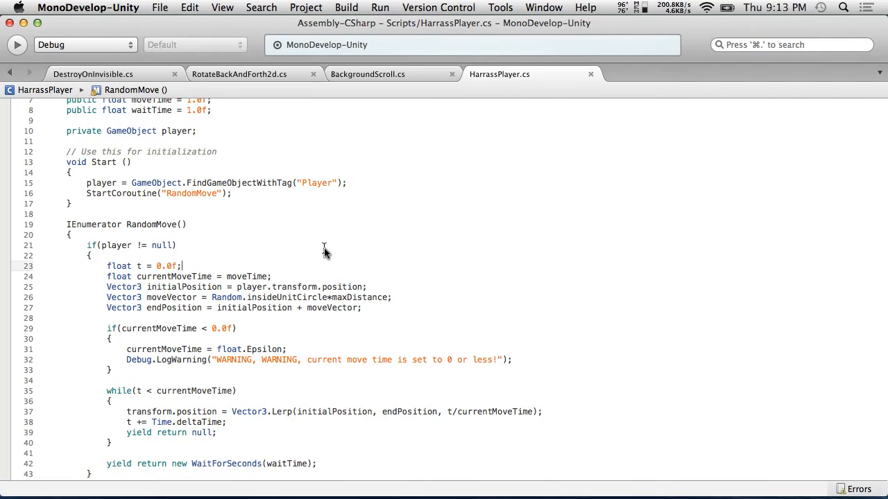
{"action": "key", "text": "ctrl+Left"}
{"action": "left_click", "coordinate": [420, 42]}
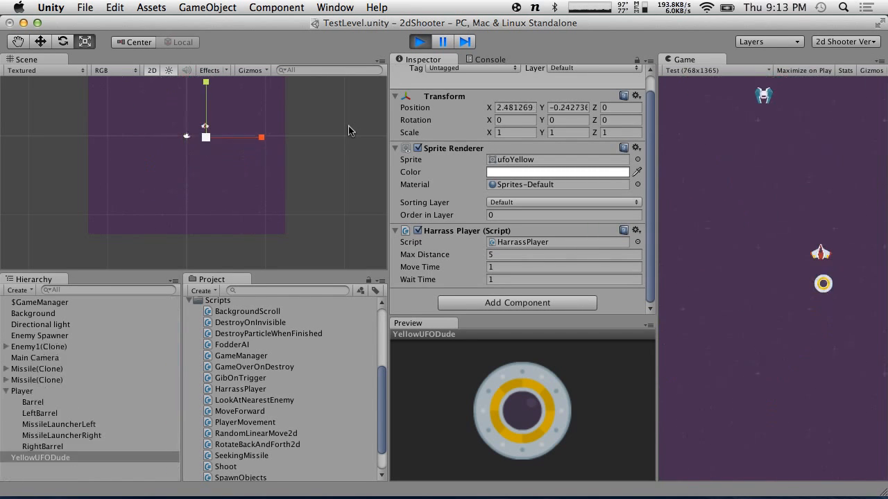
{"action": "left_click", "coordinate": [423, 41]}
Return to HarrassPlayer.cs in MonoDevelop and remove the "player." prefix so initialPosition is set to transform.position.
{"action": "key", "text": "ctrl+Right"}
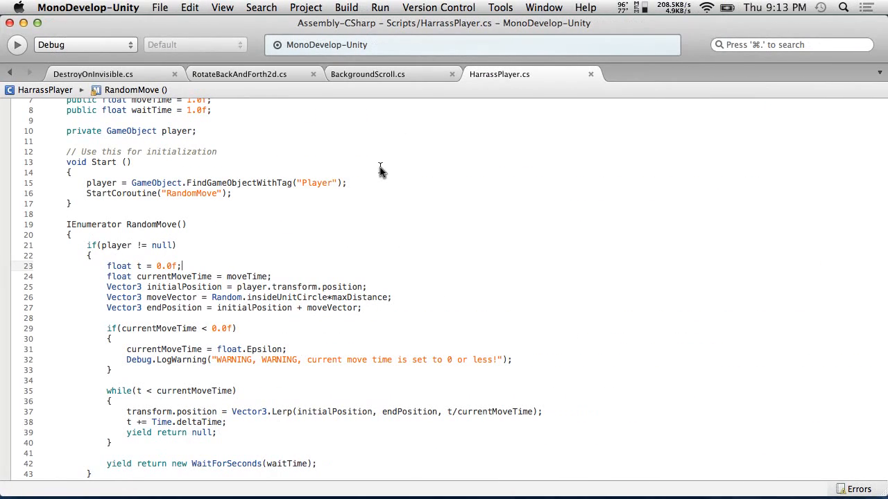
{"action": "left_click", "coordinate": [270, 287]}
{"action": "key", "text": "BackSpace"}
{"action": "key", "text": "BackSpace"}
{"action": "key", "text": "BackSpace"}
{"action": "key", "text": "BackSpace"}
{"action": "key", "text": "BackSpace"}
{"action": "key", "text": "BackSpace"}
{"action": "key", "text": "BackSpace"}
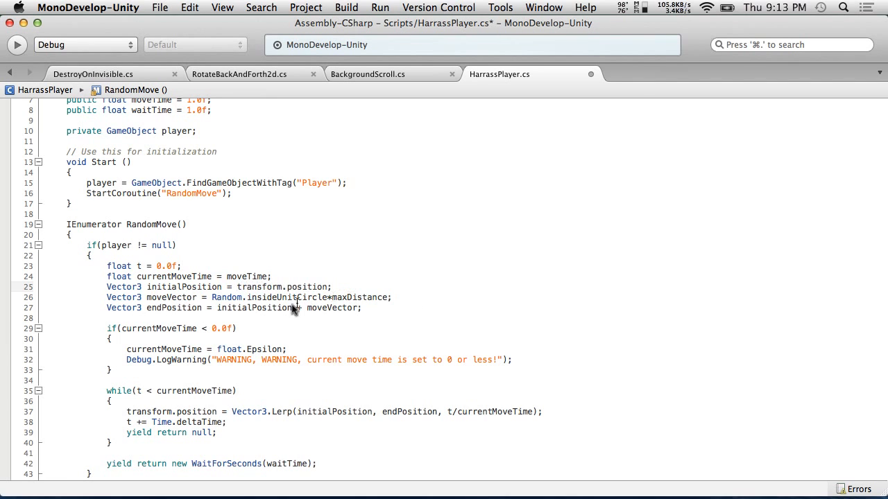
Replace initialPosition in the endPosition line with player.transform.position, keeping + moveVector, and save the script.
{"action": "double_click", "coordinate": [251, 309]}
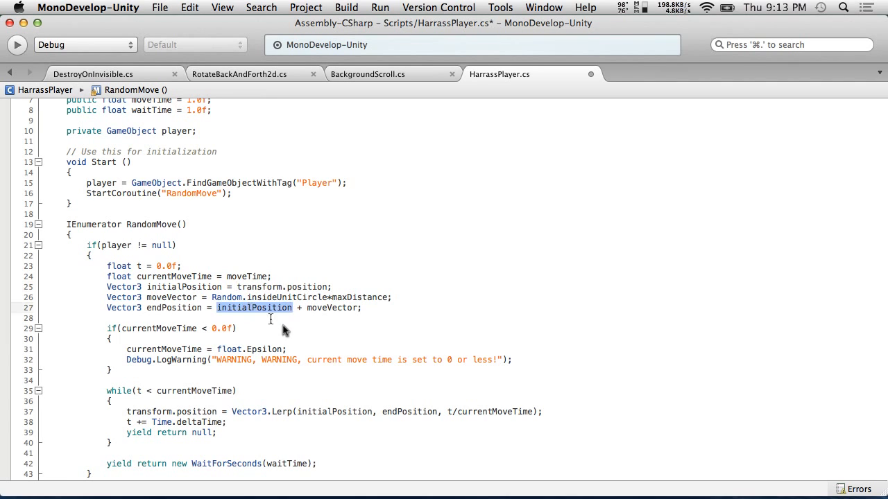
{"action": "type", "text": "pal"}
{"action": "key", "text": "BackSpace"}
{"action": "key", "text": "BackSpace"}
{"action": "type", "text": "lery"}
{"action": "key", "text": "BackSpace"}
{"action": "key", "text": "BackSpace"}
{"action": "key", "text": "BackSpace"}
{"action": "type", "text": "ayer."}
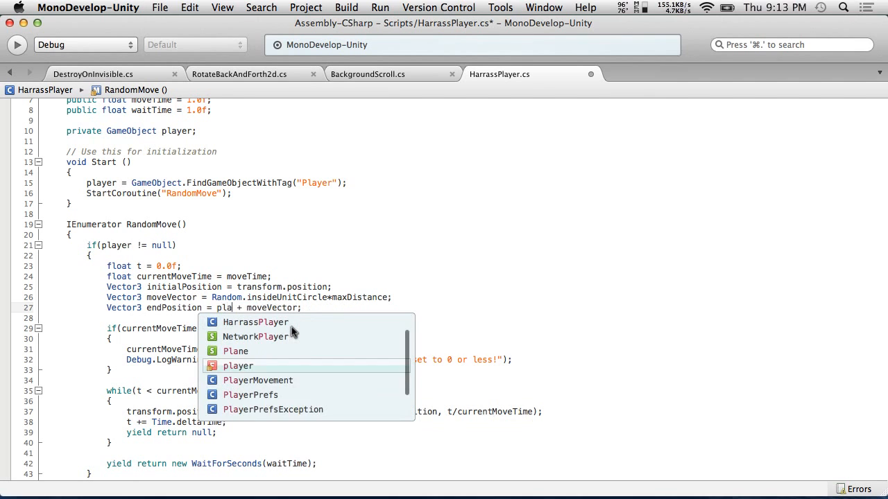
{"action": "type", "text": "transform.po"}
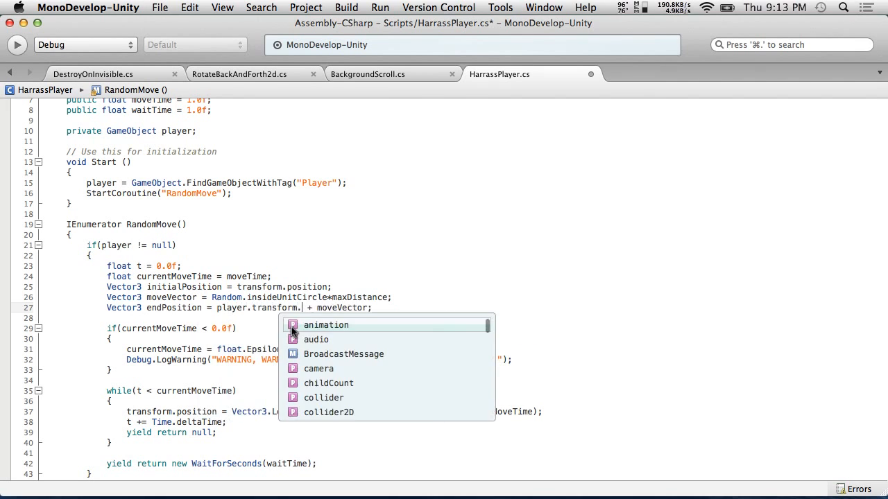
{"action": "key", "text": "Return"}
{"action": "left_click", "coordinate": [160, 6]}
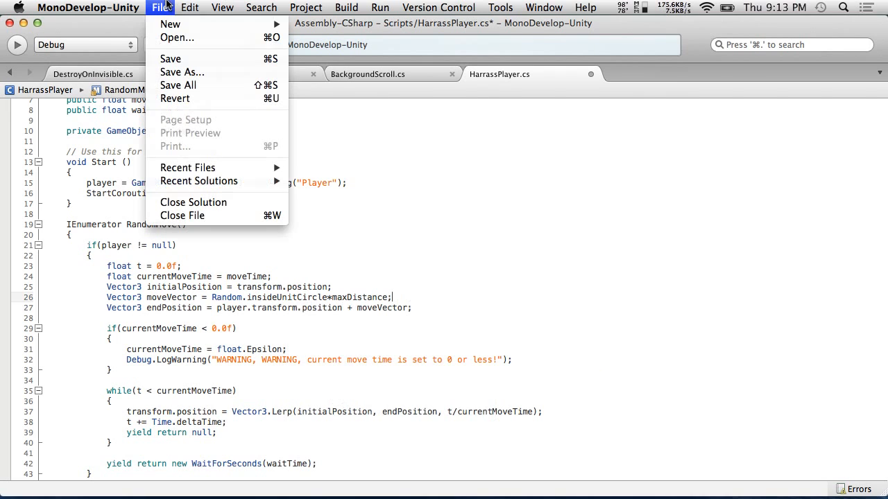
{"action": "left_click", "coordinate": [172, 59]}
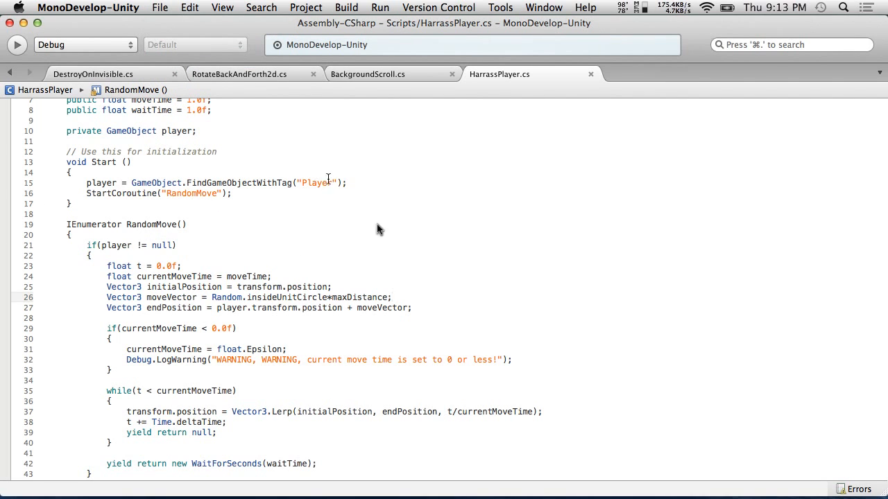
Switch to Unity and play-test the level with the revised endPosition code, ending the run after observing the UFO.
{"action": "key", "text": "super+Tab"}
{"action": "left_click", "coordinate": [422, 40]}
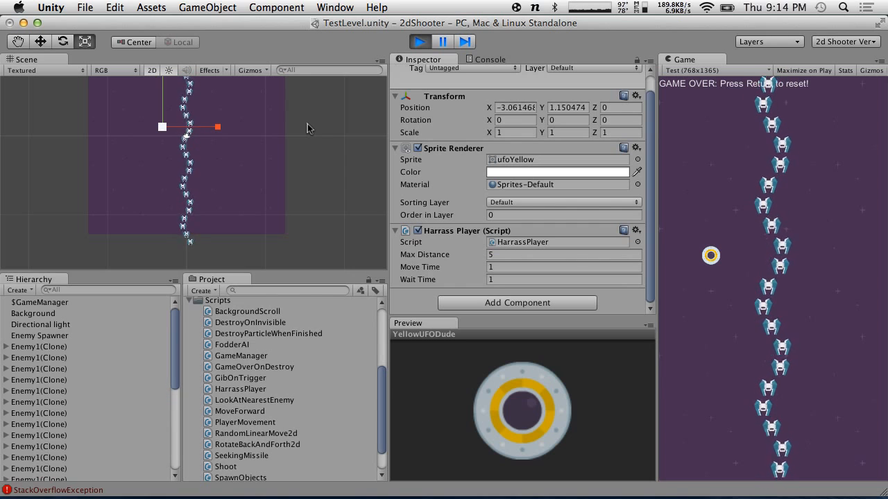
{"action": "key", "text": "super+p"}
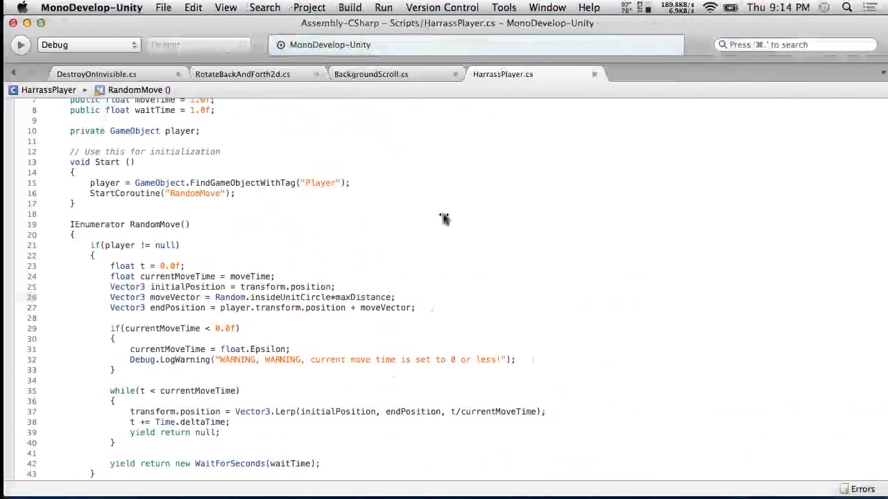
{"action": "scroll", "coordinate": [400, 264], "scroll_direction": "down", "scroll_amount": 3}
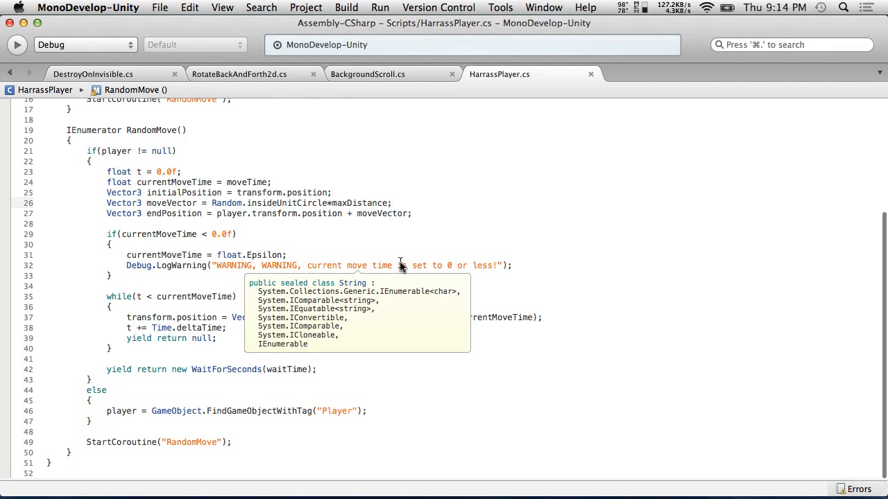
{"action": "scroll", "coordinate": [400, 264], "scroll_direction": "up", "scroll_amount": 2}
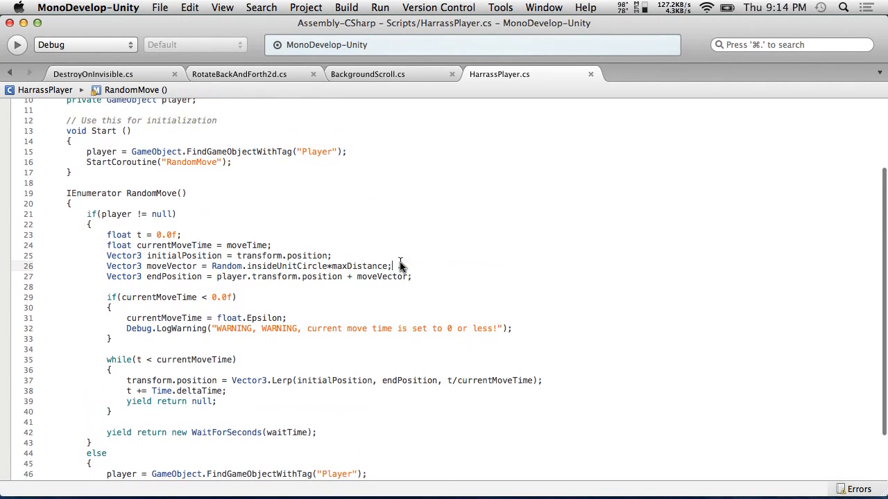
{"action": "scroll", "coordinate": [400, 265], "scroll_direction": "down", "scroll_amount": 2}
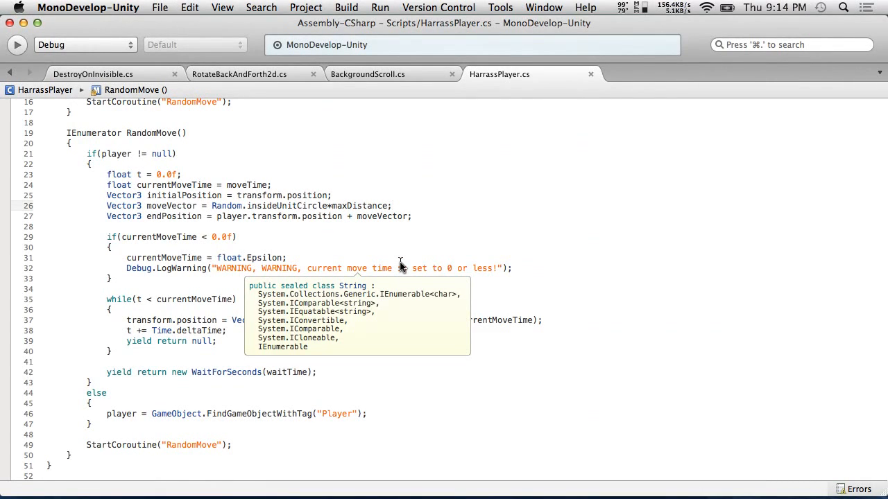
{"action": "left_click", "coordinate": [149, 435]}
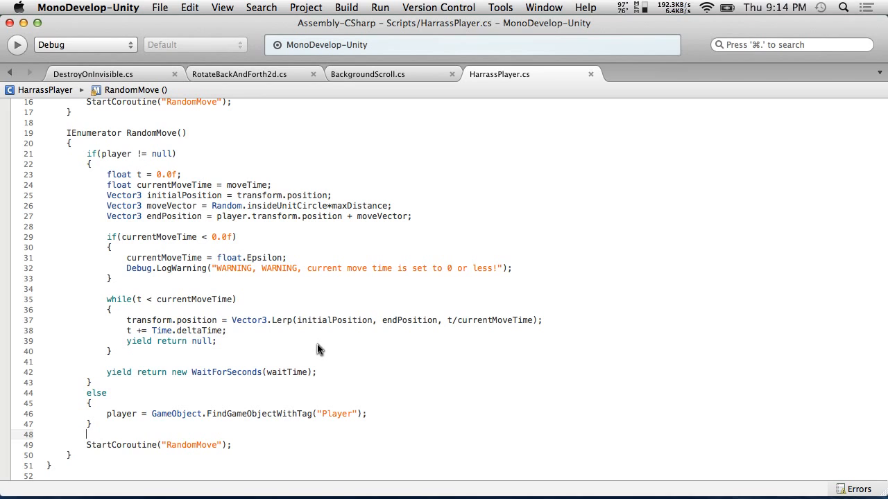
{"action": "left_click", "coordinate": [98, 156]}
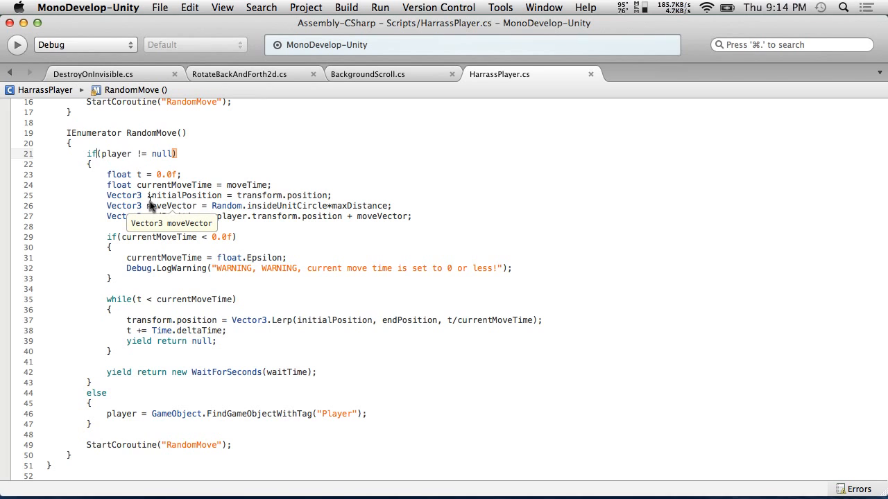
{"action": "key", "text": "BackSpace"}
{"action": "key", "text": "BackSpace"}
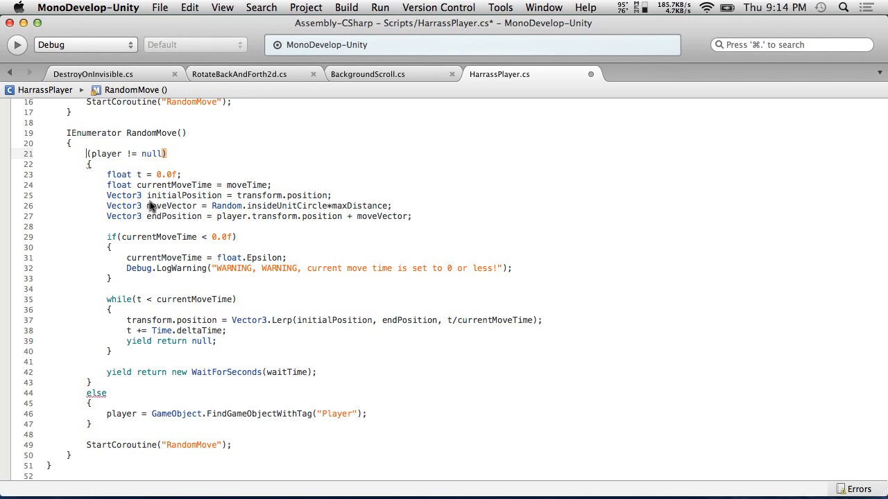
{"action": "type", "text": "if"}
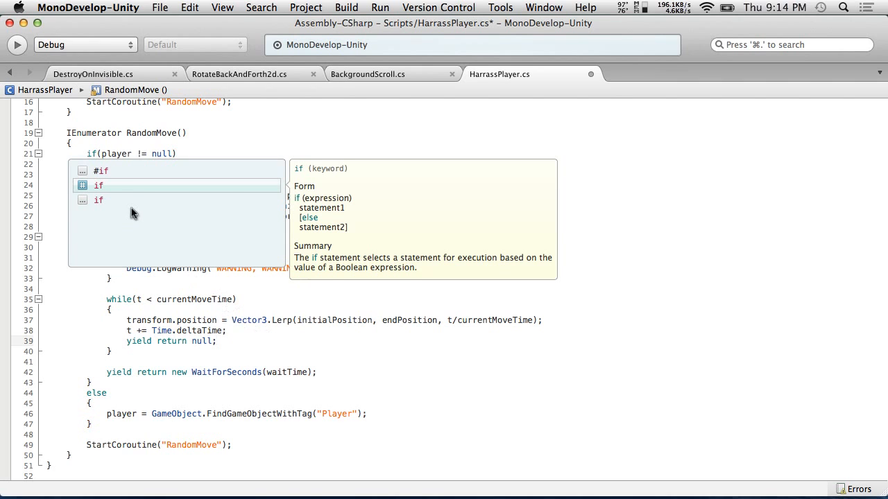
{"action": "key", "text": "Escape"}
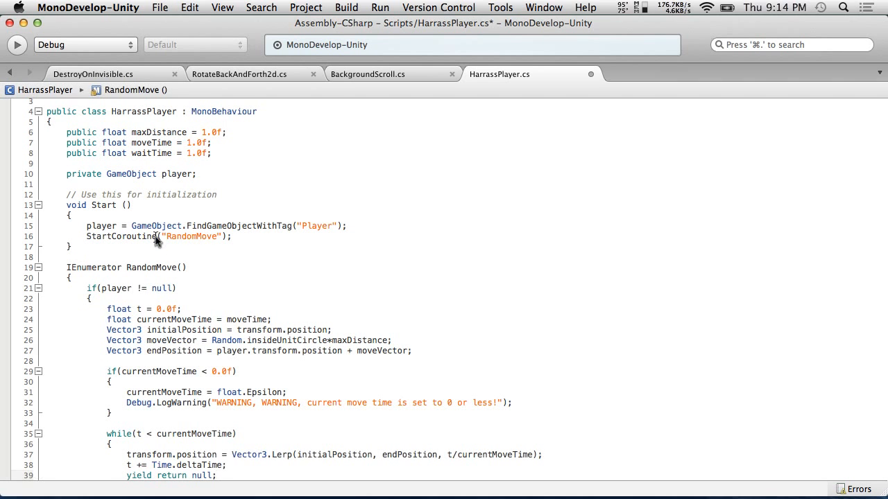
Copy yield return new WaitForSeconds(waitTime); into the else block of RandomMove, below the player lookup line, and save HarrassPlayer.cs.
{"action": "scroll", "coordinate": [156, 240], "scroll_direction": "down", "scroll_amount": 4}
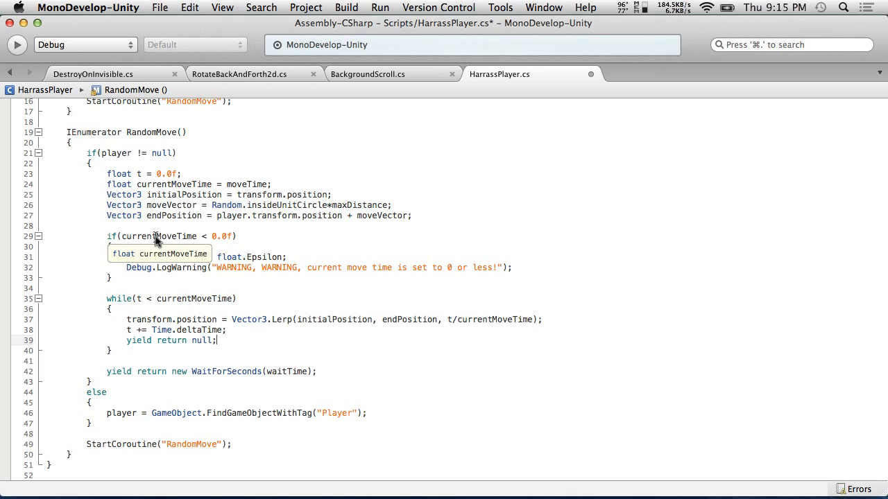
{"action": "left_click_drag", "start_coordinate": [317, 372], "coordinate": [100, 374]}
{"action": "key", "text": "super+c"}
{"action": "left_click", "coordinate": [378, 414]}
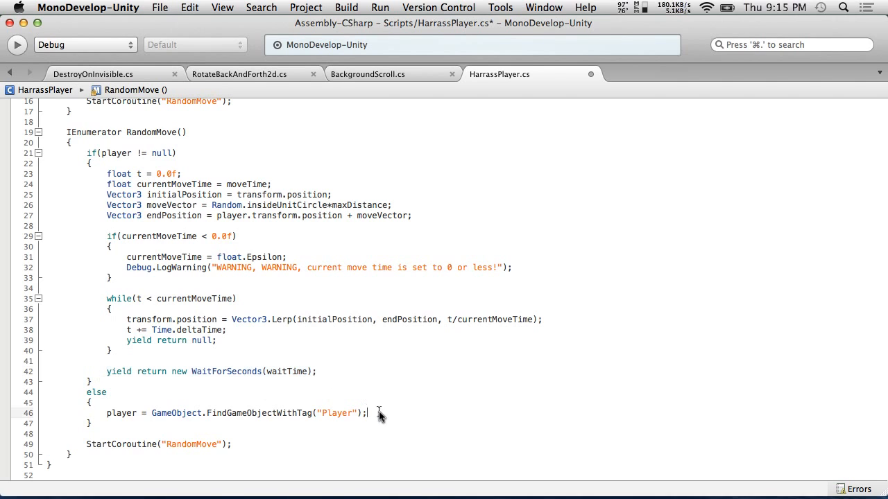
{"action": "key", "text": "Return"}
{"action": "key", "text": "super+v"}
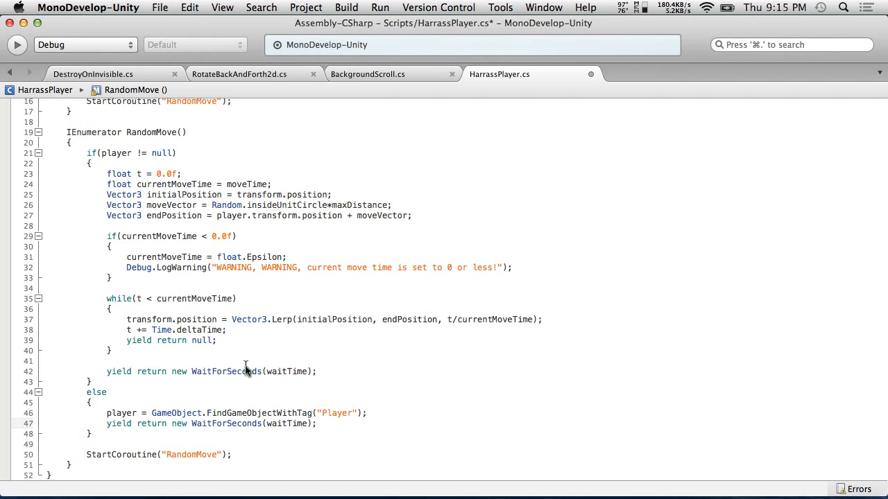
{"action": "left_click", "coordinate": [221, 7]}
{"action": "mouse_move", "coordinate": [161, 7]}
{"action": "left_click", "coordinate": [182, 61]}
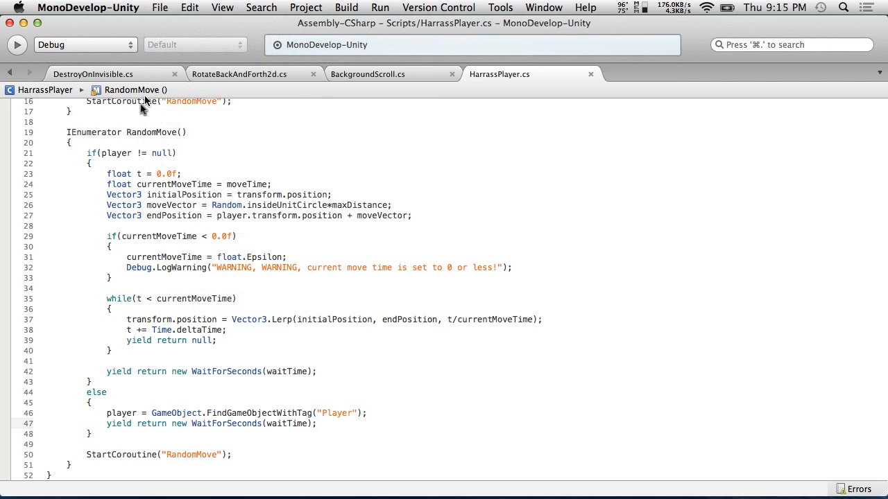
Switch to Unity and play-test the level with the new wait in the else block, stopping after the game over.
{"action": "key", "text": "super+Tab"}
{"action": "left_click", "coordinate": [419, 41]}
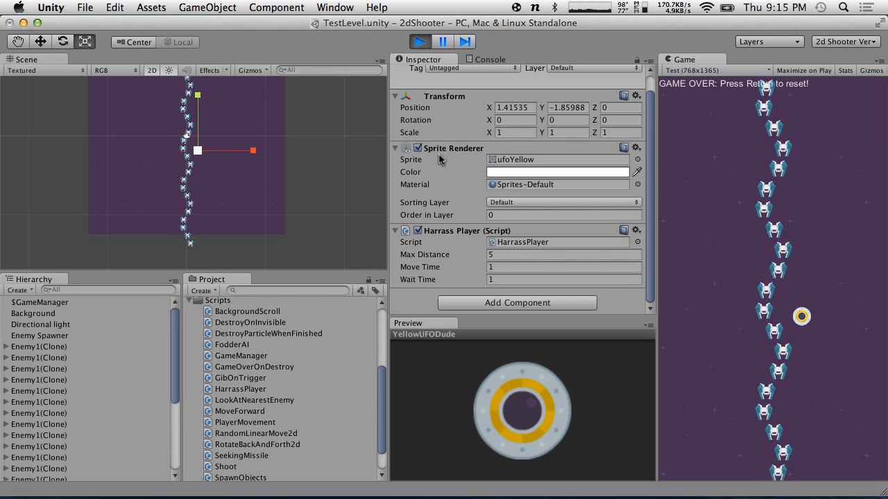
{"action": "left_click", "coordinate": [420, 43]}
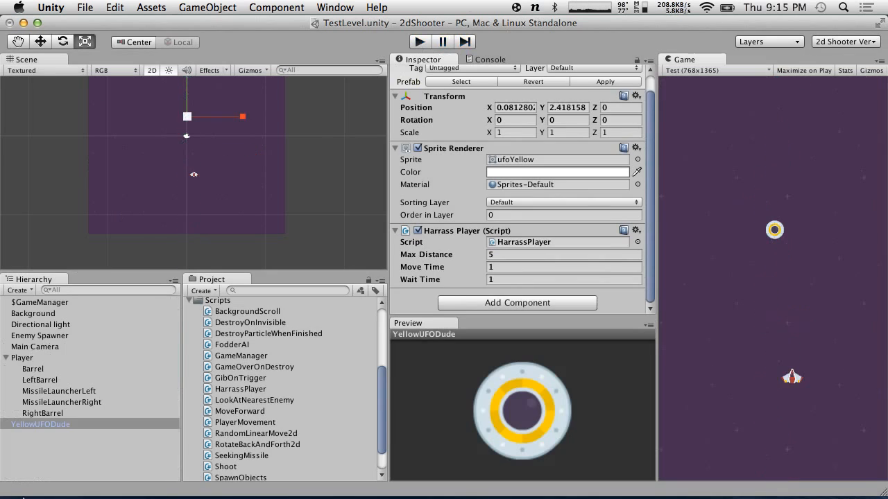
Select the Player object and run the level again, steering the ship until it is destroyed.
{"action": "left_click_drag", "start_coordinate": [21, 358], "coordinate": [208, 425]}
{"action": "left_click", "coordinate": [419, 42]}
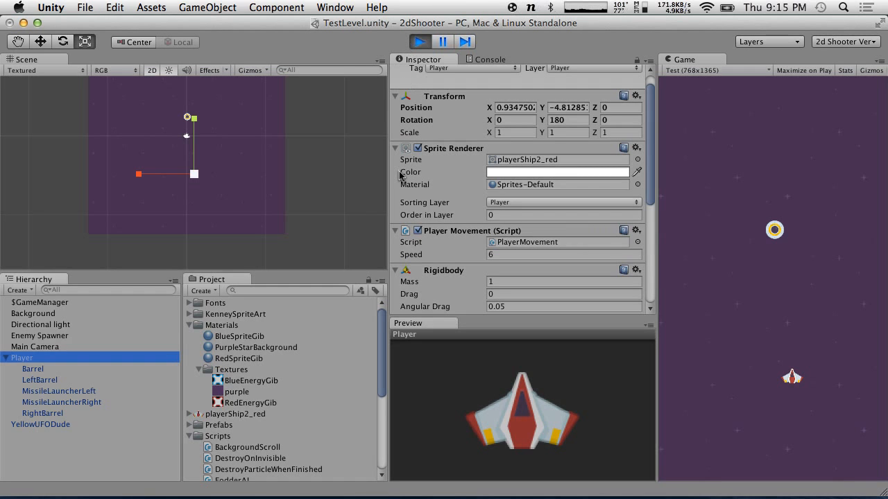
{"action": "key", "text": "Right"}
{"action": "key", "text": "Up"}
{"action": "key", "text": "Left"}
{"action": "key", "text": "Up"}
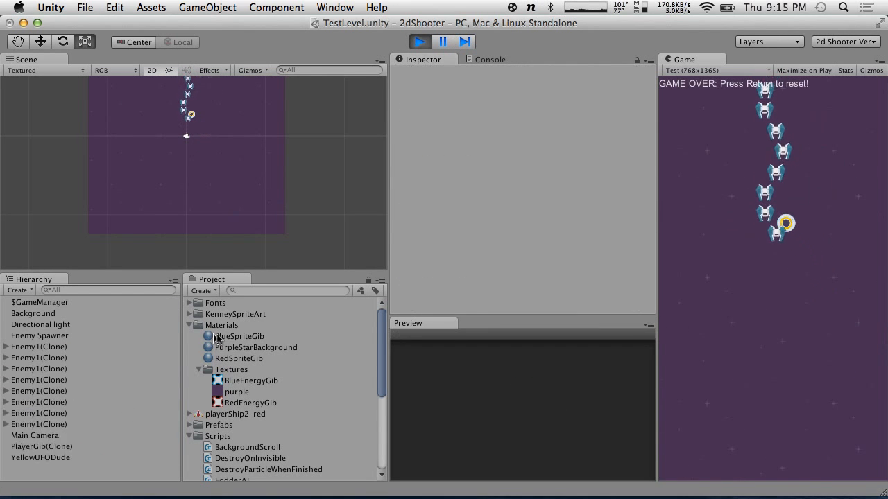
Place a new Player prefab in the running scene to test whether the UFO finds it, steer it left, and stop the game.
{"action": "left_click", "coordinate": [189, 425]}
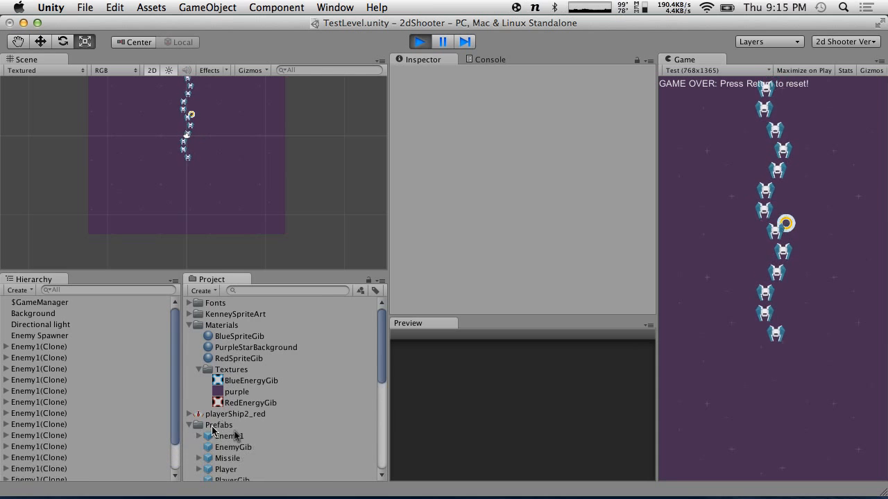
{"action": "scroll", "coordinate": [208, 402], "scroll_direction": "down", "scroll_amount": 5}
{"action": "scroll", "coordinate": [229, 423], "scroll_direction": "up", "scroll_amount": 4}
{"action": "scroll", "coordinate": [236, 430], "scroll_direction": "up", "scroll_amount": 2}
{"action": "scroll", "coordinate": [233, 388], "scroll_direction": "down", "scroll_amount": 3}
{"action": "left_click_drag", "start_coordinate": [225, 351], "coordinate": [226, 172]}
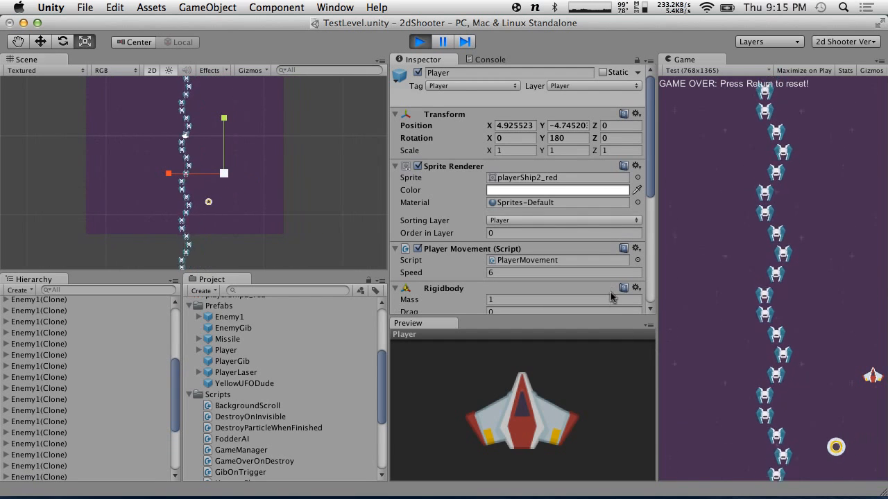
{"action": "key", "text": "Left"}
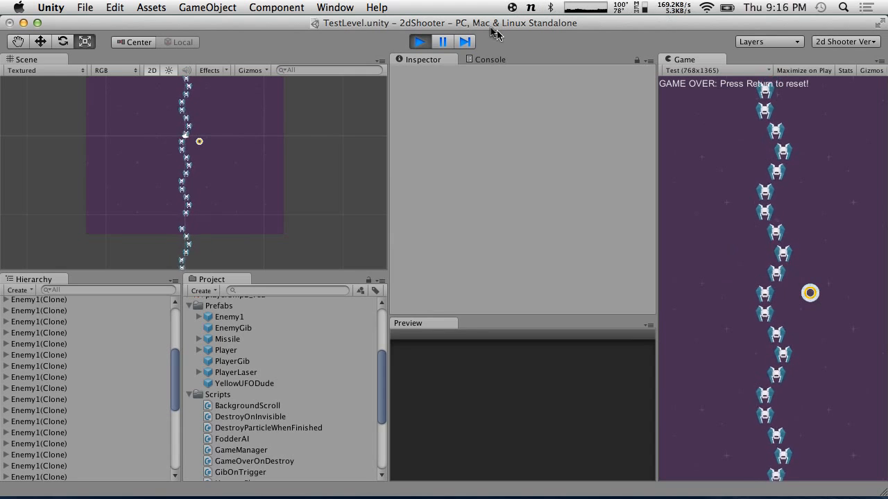
{"action": "left_click", "coordinate": [420, 41]}
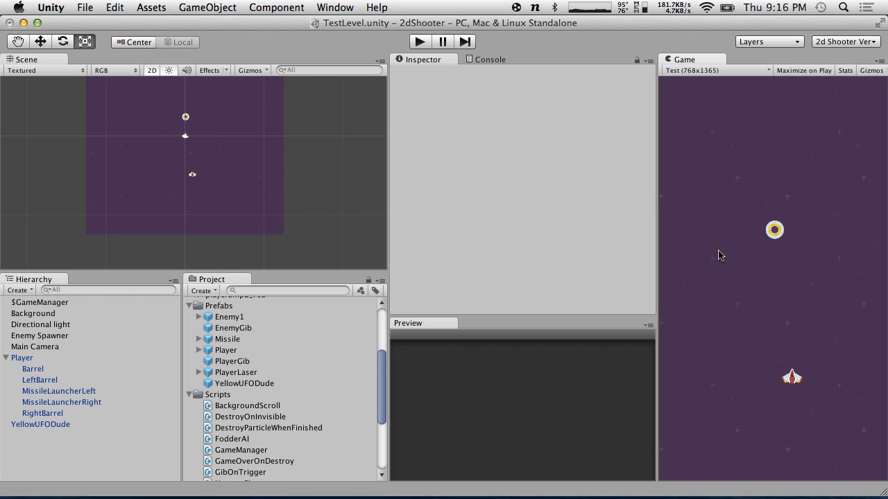
Play-test the level without steering, watching the UFO in a closer Scene view, and end the run.
{"action": "left_click", "coordinate": [419, 42]}
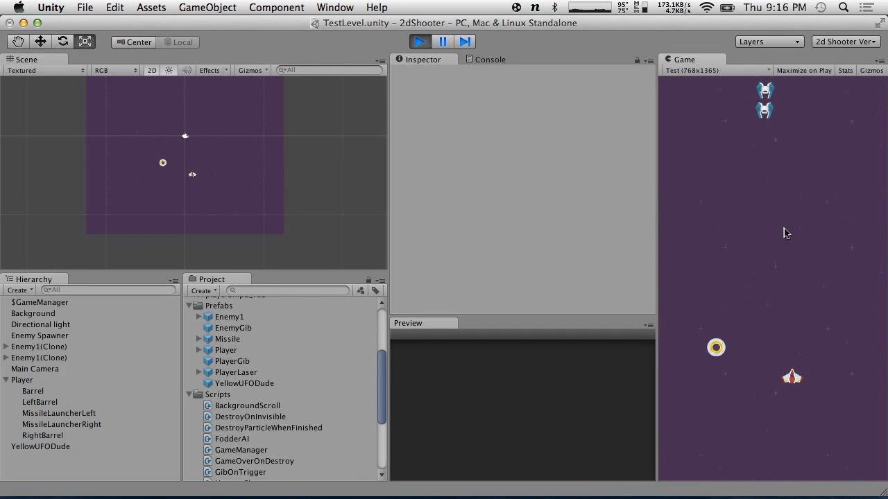
{"action": "scroll", "coordinate": [229, 147], "scroll_direction": "down", "scroll_amount": 1}
{"action": "middle_click_drag", "start_coordinate": [307, 137], "coordinate": [314, 179]}
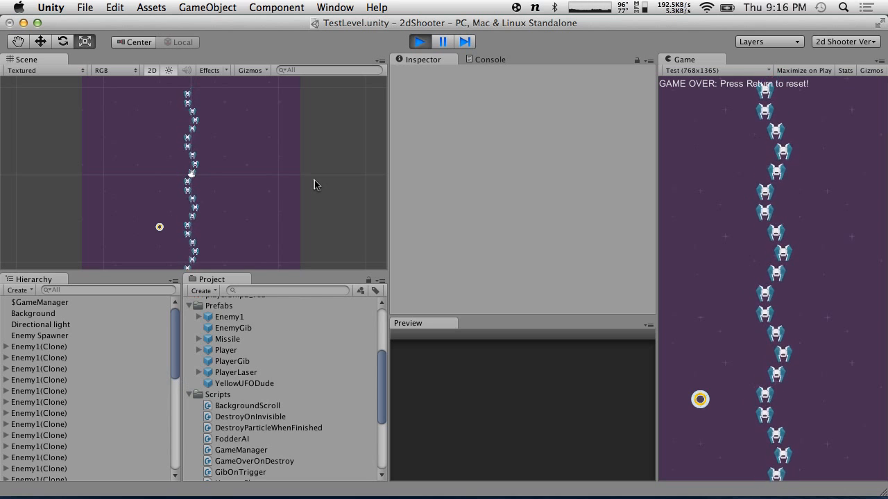
{"action": "left_click", "coordinate": [420, 41]}
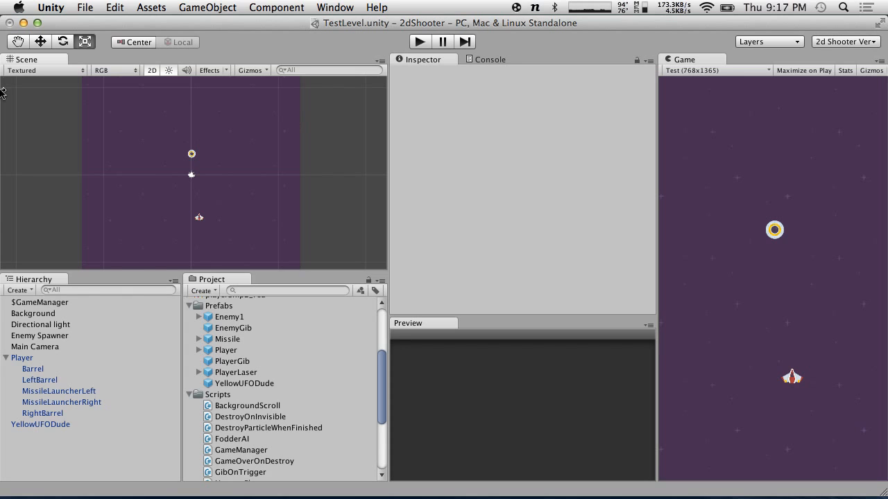
Set the X and Y scale of YellowUFODude to 2.
{"action": "left_click", "coordinate": [43, 423]}
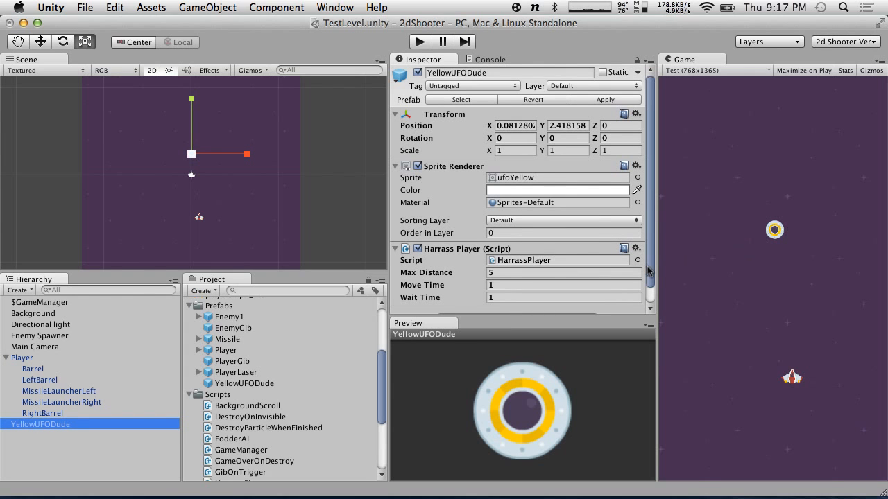
{"action": "left_click", "coordinate": [499, 149]}
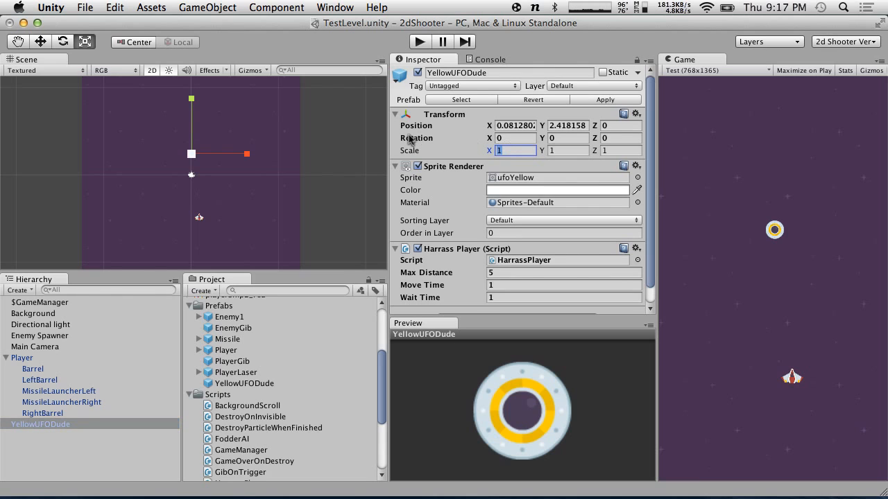
{"action": "type", "text": "2"}
{"action": "key", "text": "Tab"}
{"action": "type", "text": "2"}
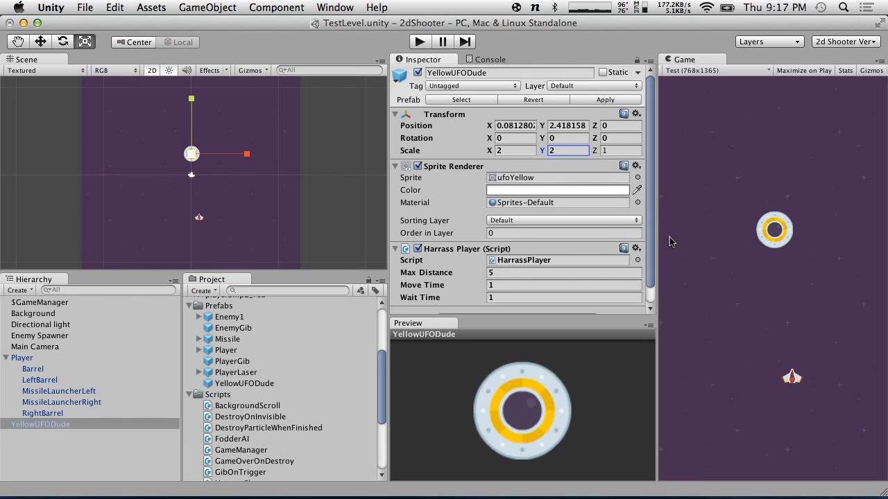
Play-test the level with the enlarged UFO, flying the ship around and firing while it follows, and stop the game.
{"action": "left_click_drag", "start_coordinate": [650, 217], "coordinate": [647, 149]}
{"action": "left_click", "coordinate": [421, 42]}
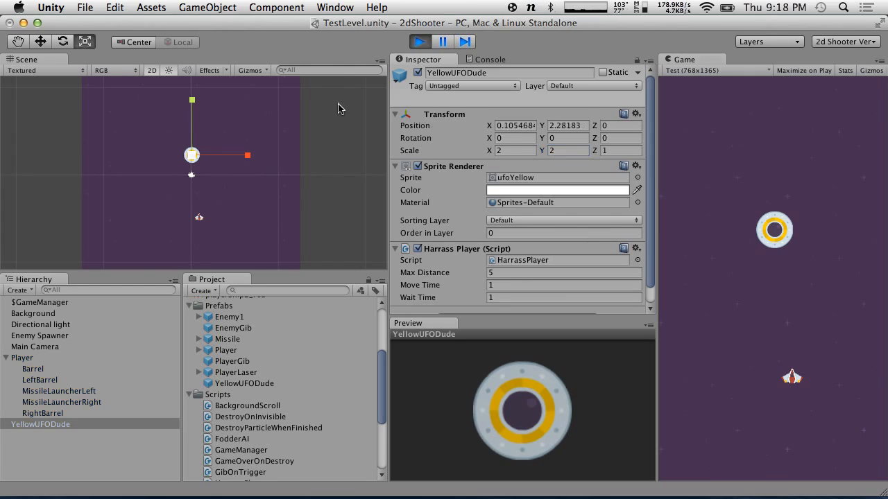
{"action": "key", "text": "Left"}
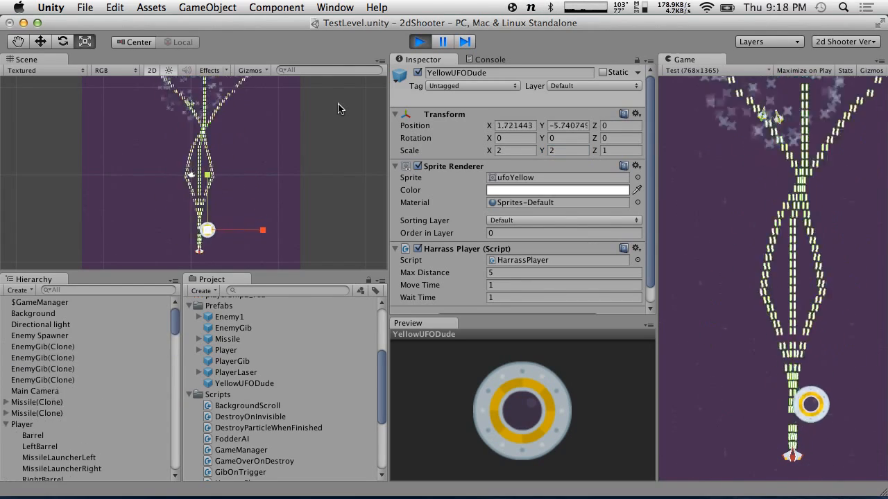
{"action": "key", "text": "Left"}
{"action": "key", "text": "Up"}
{"action": "key", "text": "Right"}
{"action": "key", "text": "space"}
{"action": "key", "text": "Left"}
{"action": "key", "text": "Up"}
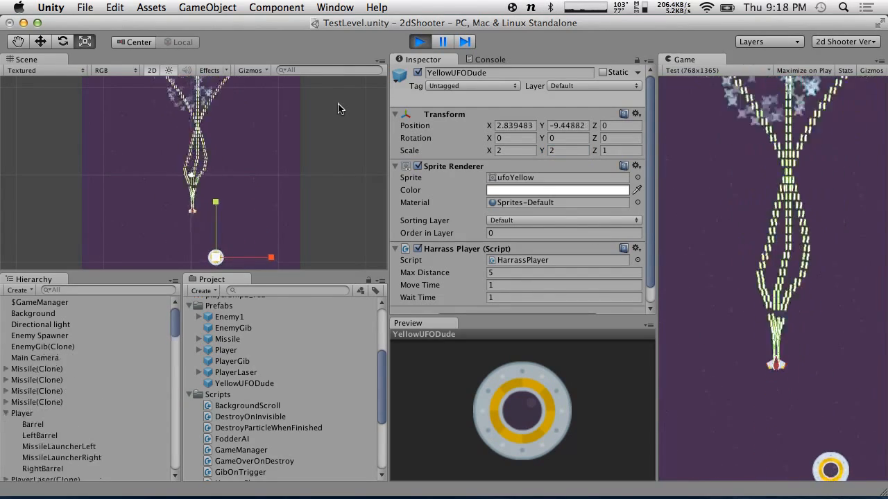
{"action": "key", "text": "Left"}
{"action": "key", "text": "Down"}
{"action": "key", "text": "Right"}
{"action": "key", "text": "Left"}
{"action": "key", "text": "Down"}
{"action": "key", "text": "Right"}
{"action": "key", "text": "Down"}
{"action": "key", "text": "Right"}
{"action": "key", "text": "Left"}
{"action": "key", "text": "space"}
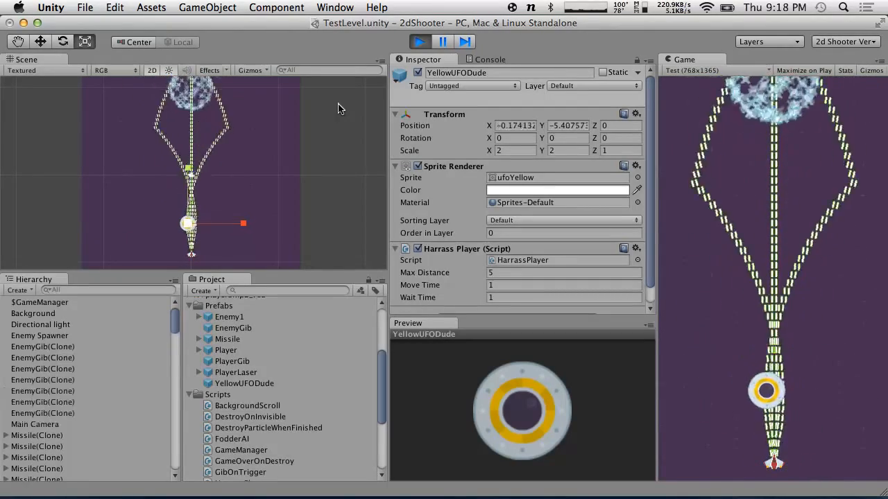
{"action": "key", "text": "Left"}
{"action": "key", "text": "space"}
{"action": "key", "text": "Right"}
{"action": "key", "text": "Right"}
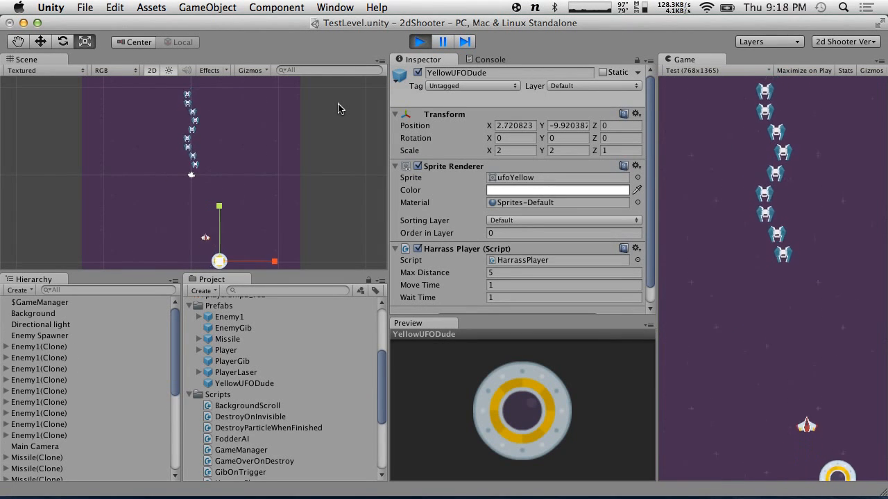
{"action": "key", "text": "Left"}
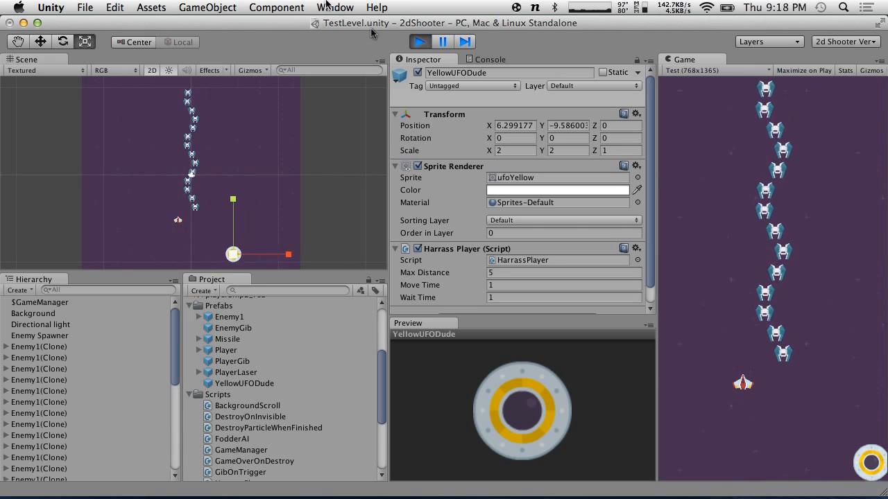
{"action": "left_click", "coordinate": [419, 42]}
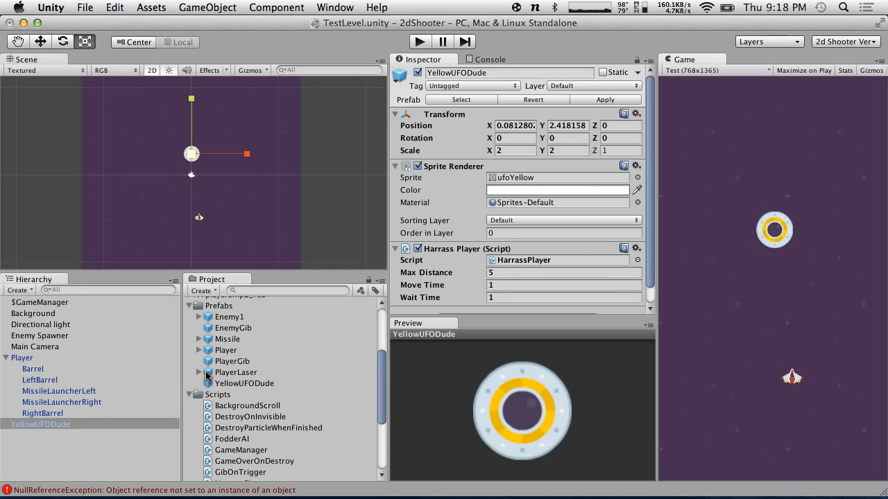
Open the code line in GameOverOnDestroy.cs that the NullReferenceException points to.
{"action": "left_click", "coordinate": [218, 394]}
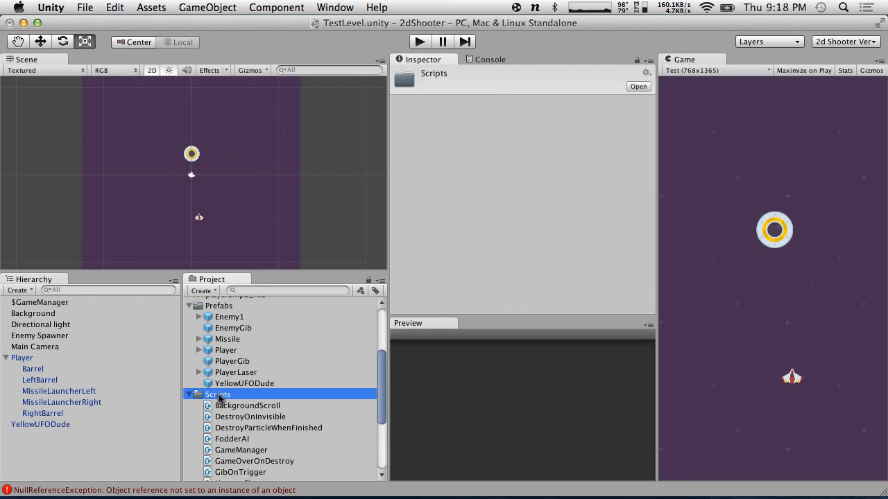
{"action": "double_click", "coordinate": [244, 491]}
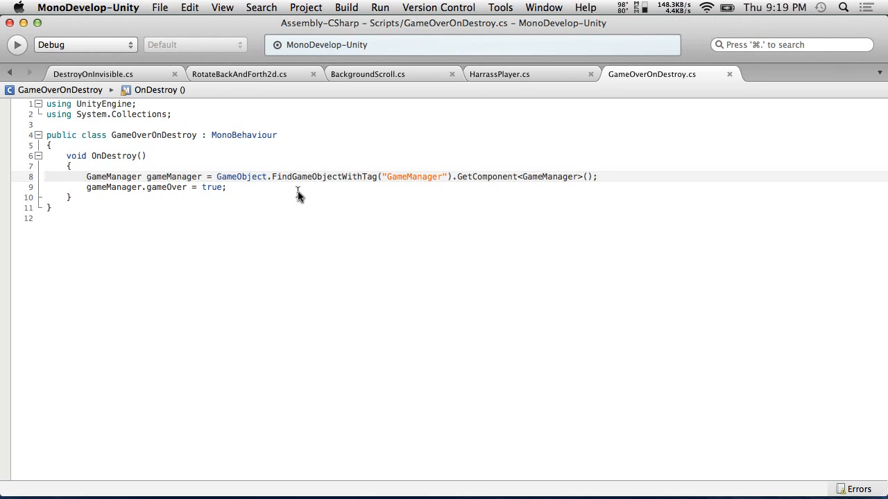
Switch to Unity, create a C# script named EnemyHealth in the Scripts folder, and open it for editing.
{"action": "key", "text": "super+Tab"}
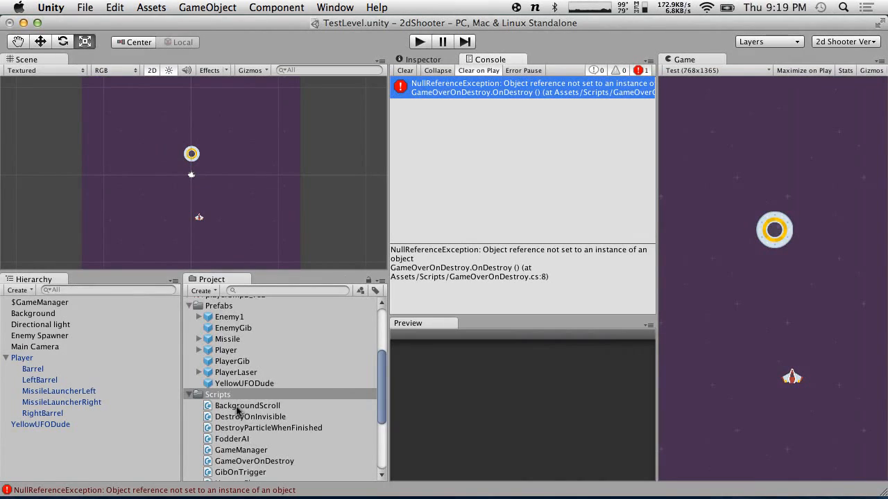
{"action": "scroll", "coordinate": [233, 411], "scroll_direction": "down", "scroll_amount": 1}
{"action": "scroll", "coordinate": [234, 411], "scroll_direction": "down", "scroll_amount": 8}
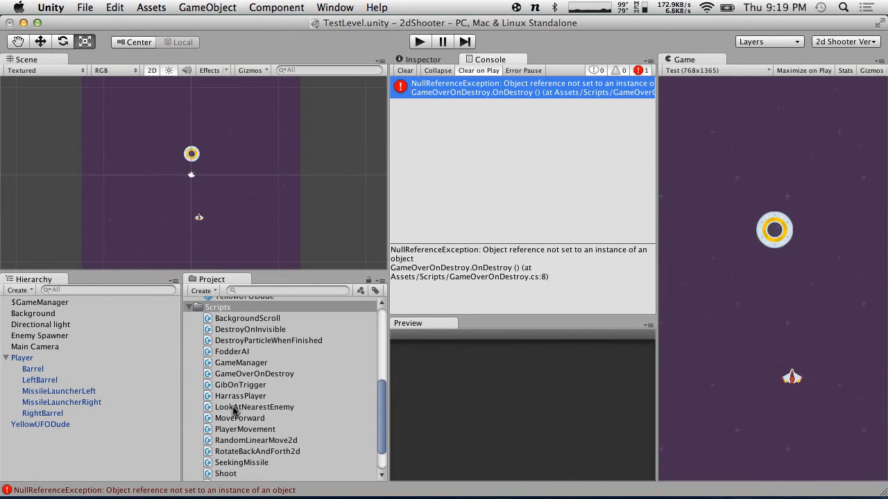
{"action": "scroll", "coordinate": [234, 411], "scroll_direction": "down", "scroll_amount": 2}
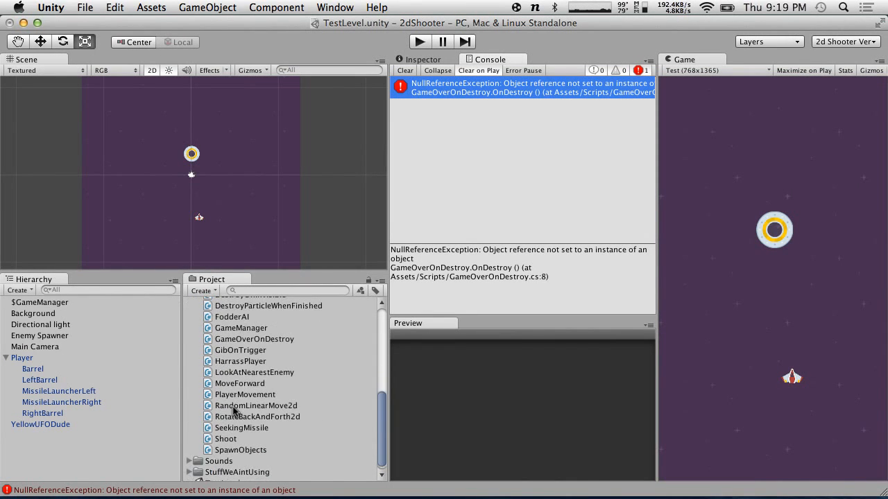
{"action": "left_click", "coordinate": [229, 362]}
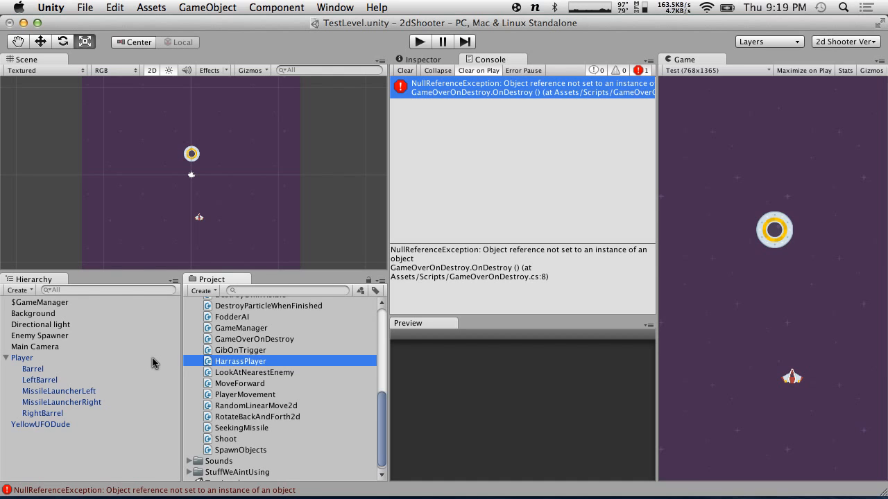
{"action": "left_click", "coordinate": [42, 425]}
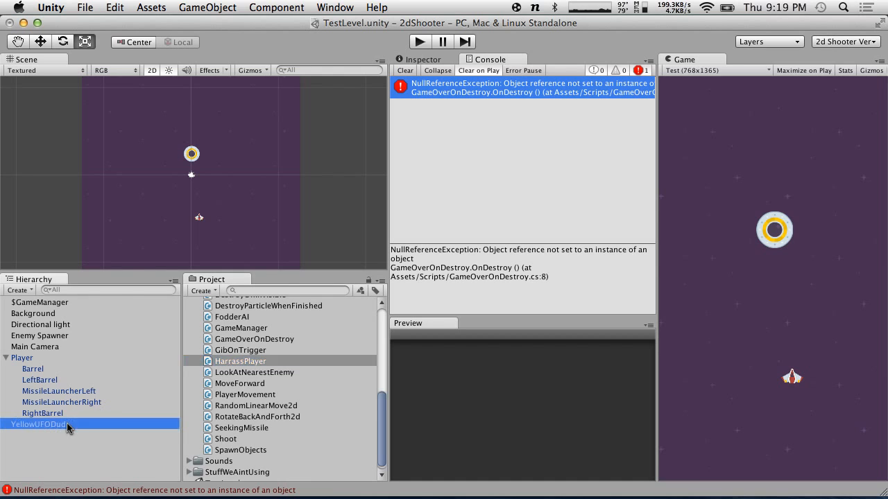
{"action": "left_click", "coordinate": [212, 421]}
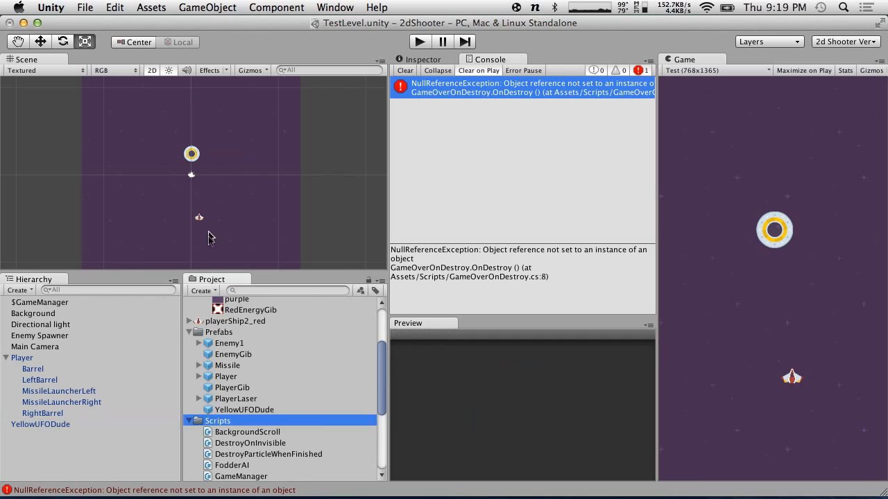
{"action": "left_click", "coordinate": [205, 290]}
{"action": "left_click", "coordinate": [217, 335]}
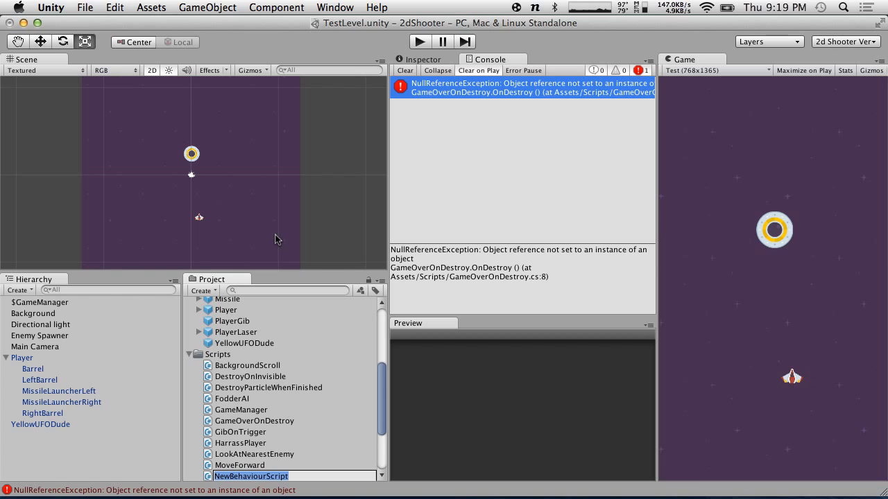
{"action": "type", "text": "EnemyHealth"}
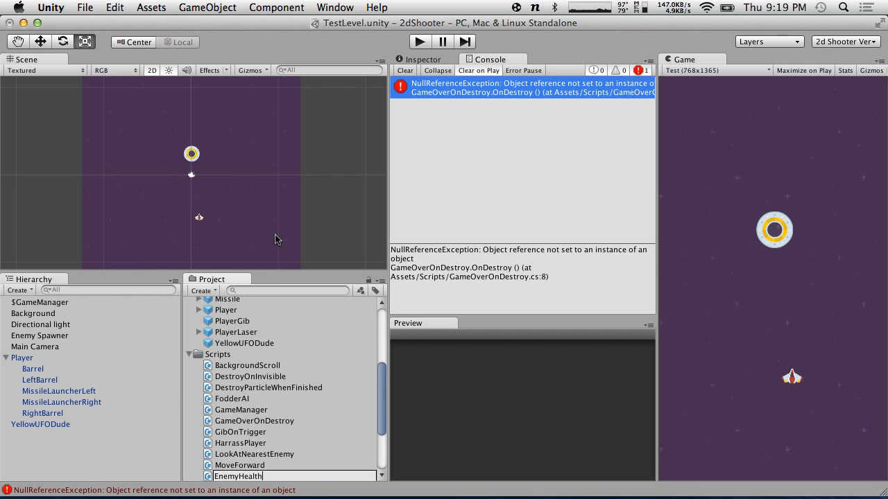
{"action": "key", "text": "Return"}
{"action": "double_click", "coordinate": [235, 401]}
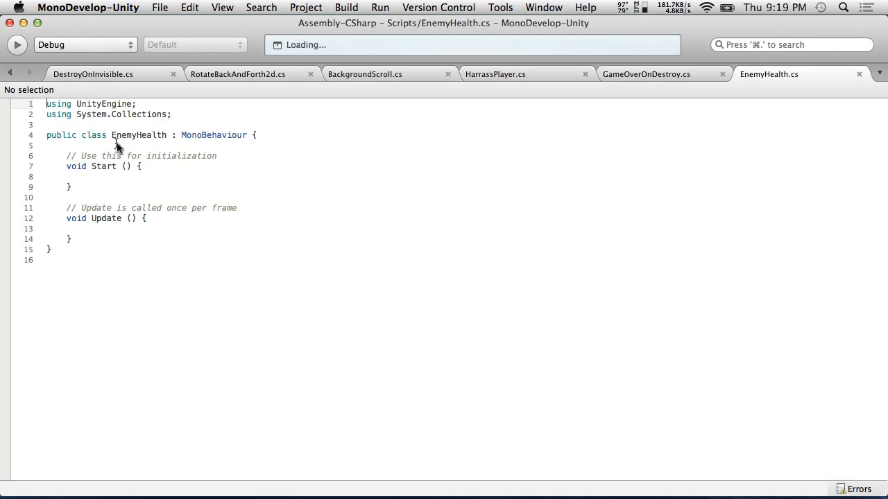
Put the EnemyHealth class's opening brace on its own line and declare public int initialHealth = 10 below it.
{"action": "left_click", "coordinate": [253, 135]}
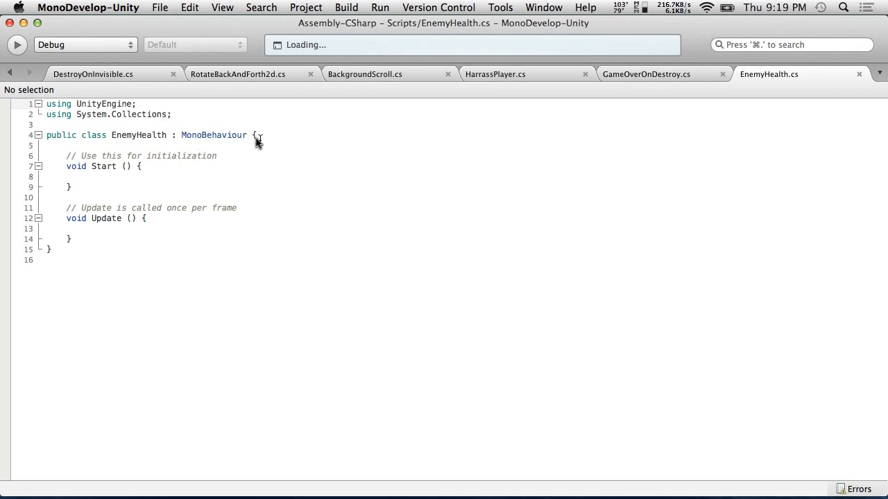
{"action": "key", "text": "Return"}
{"action": "left_click", "coordinate": [124, 145]}
{"action": "key", "text": "Return"}
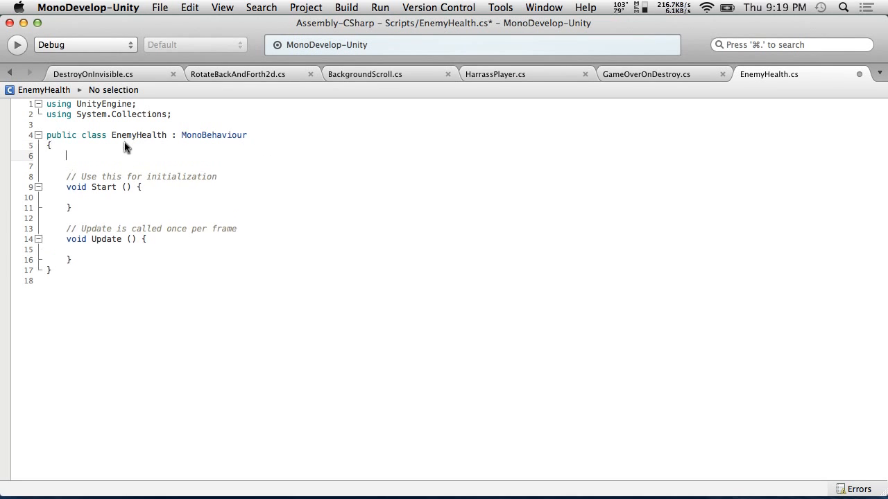
{"action": "type", "text": "public float initialHealth;"}
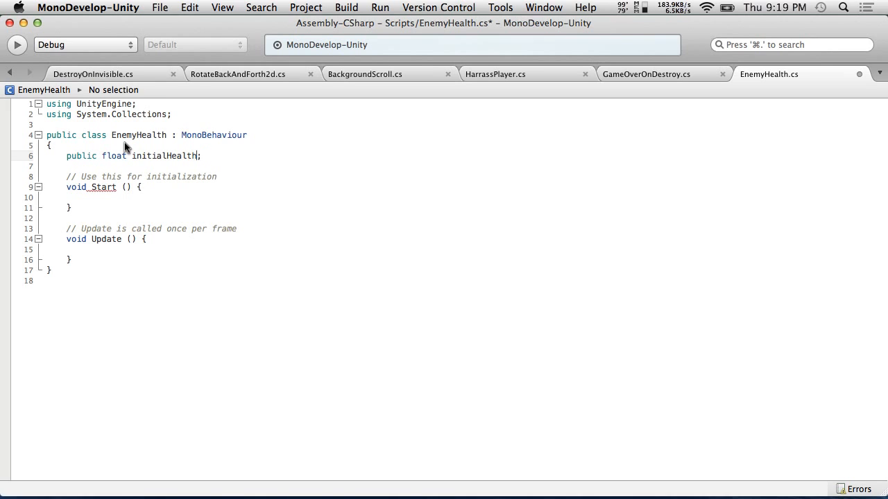
{"action": "key", "text": "Left"}
{"action": "type", "text": "= 10"}
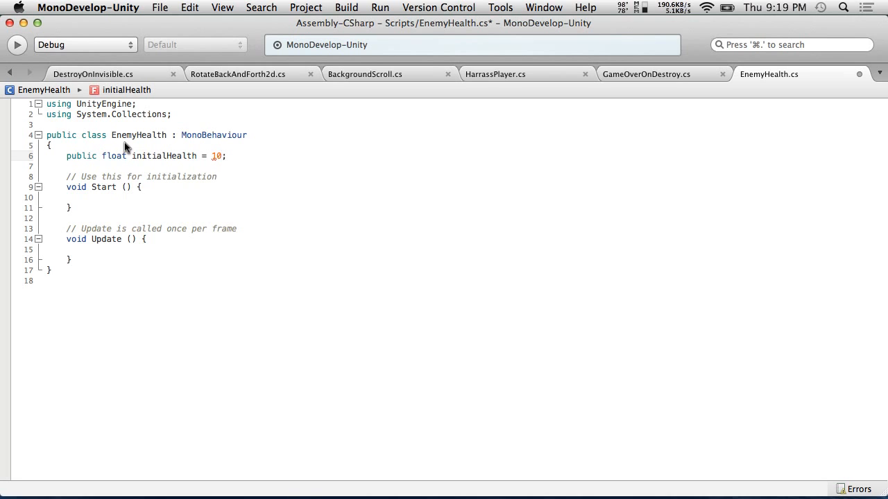
{"action": "double_click", "coordinate": [113, 157]}
{"action": "type", "text": "int"}
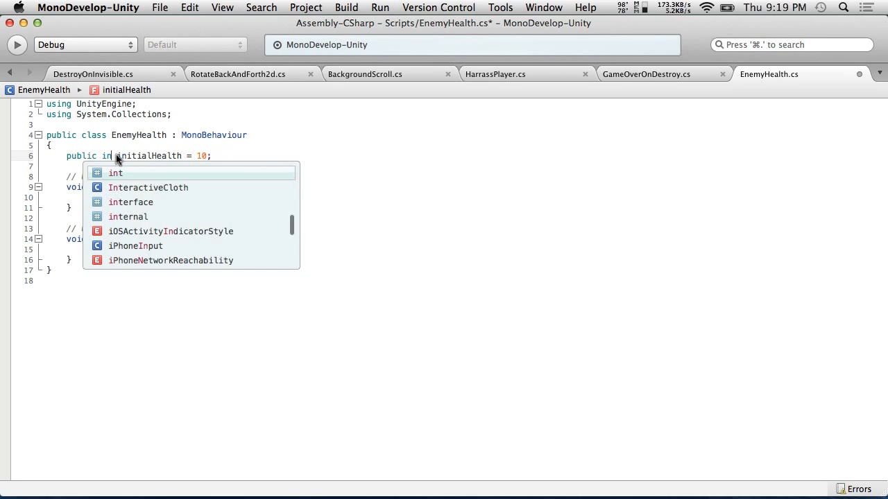
Declare a private int currentHealth field directly below initialHealth.
{"action": "left_click", "coordinate": [251, 164]}
{"action": "key", "text": "Return"}
{"action": "type", "text": "public"}
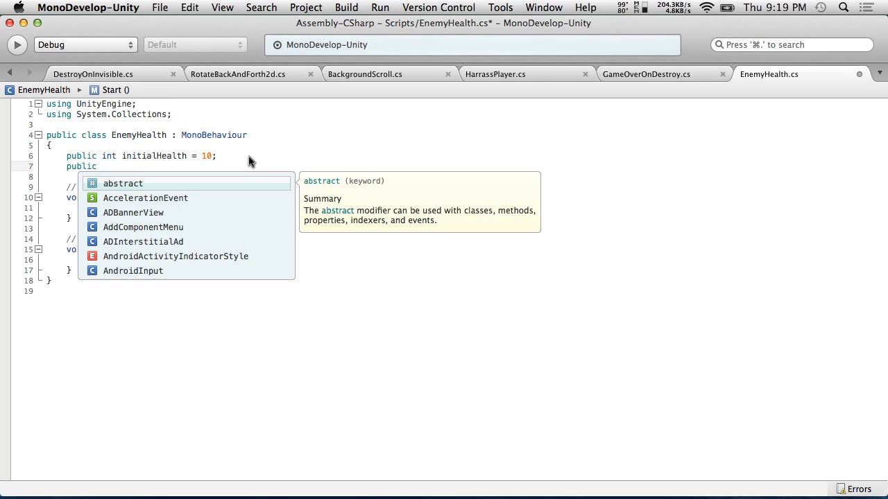
{"action": "key", "text": "BackSpace"}
{"action": "key", "text": "BackSpace"}
{"action": "key", "text": "BackSpace"}
{"action": "key", "text": "BackSpace"}
{"action": "key", "text": "BackSpace"}
{"action": "key", "text": "BackSpace"}
{"action": "key", "text": "BackSpace"}
{"action": "type", "text": "private int currentHealth;"}
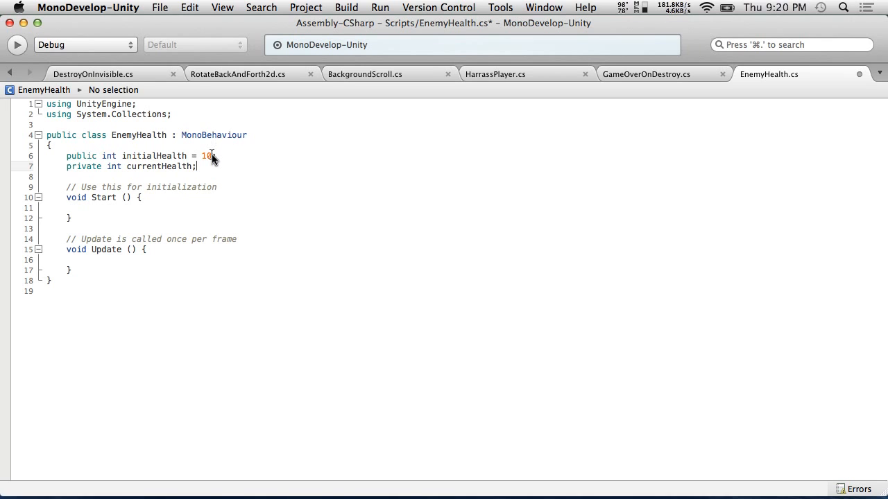
Put Start's opening brace on its own line, assign currentHealth = initialHealth inside the method, and save the script.
{"action": "left_click", "coordinate": [139, 249]}
{"action": "left_click", "coordinate": [139, 197]}
{"action": "key", "text": "Return"}
{"action": "left_click", "coordinate": [124, 223]}
{"action": "type", "text": "currentHealth = initialHealth;"}
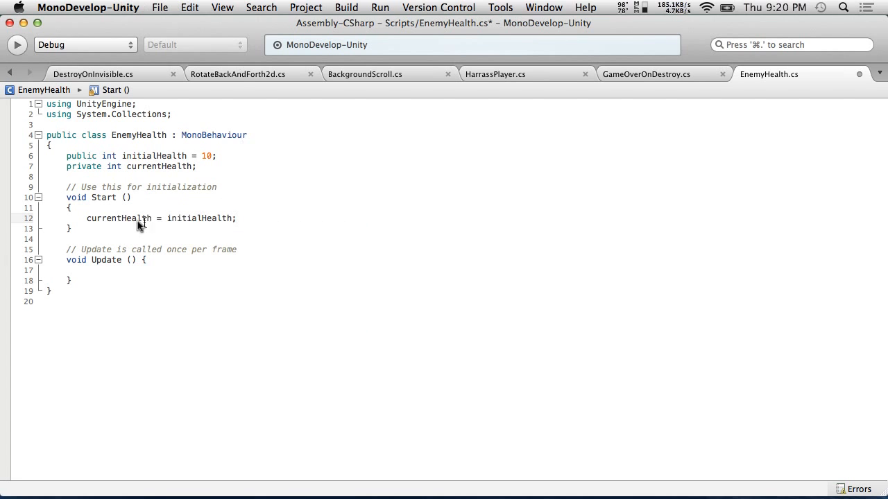
{"action": "left_click", "coordinate": [196, 6]}
{"action": "mouse_move", "coordinate": [166, 6]}
{"action": "left_click", "coordinate": [176, 58]}
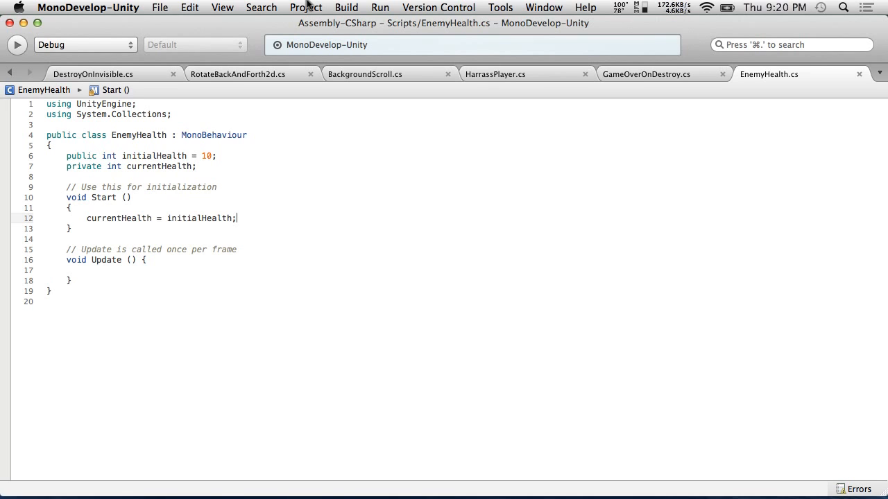
Put the Update method's opening brace on its own line.
{"action": "left_click", "coordinate": [142, 261]}
{"action": "key", "text": "BackSpace"}
{"action": "key", "text": "Return"}
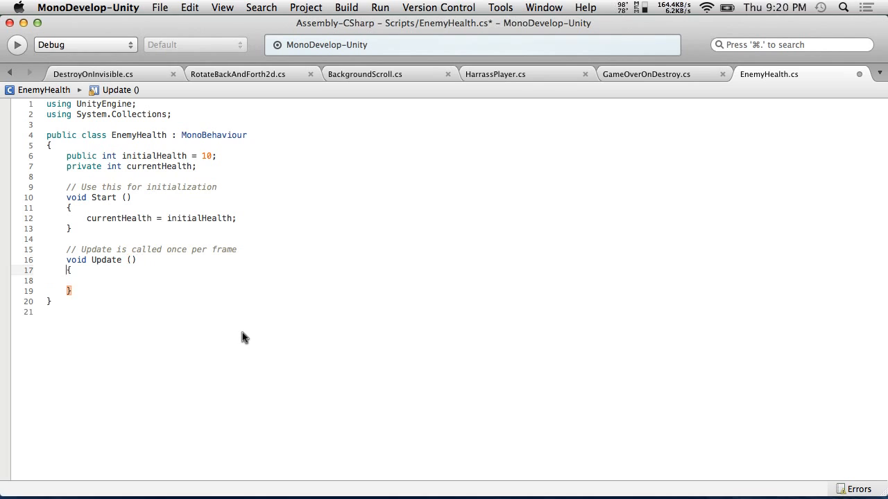
Add an empty void OnCollisionEnter() method with its braces below the Update method.
{"action": "left_click", "coordinate": [113, 296]}
{"action": "key", "text": "Return"}
{"action": "key", "text": "Return"}
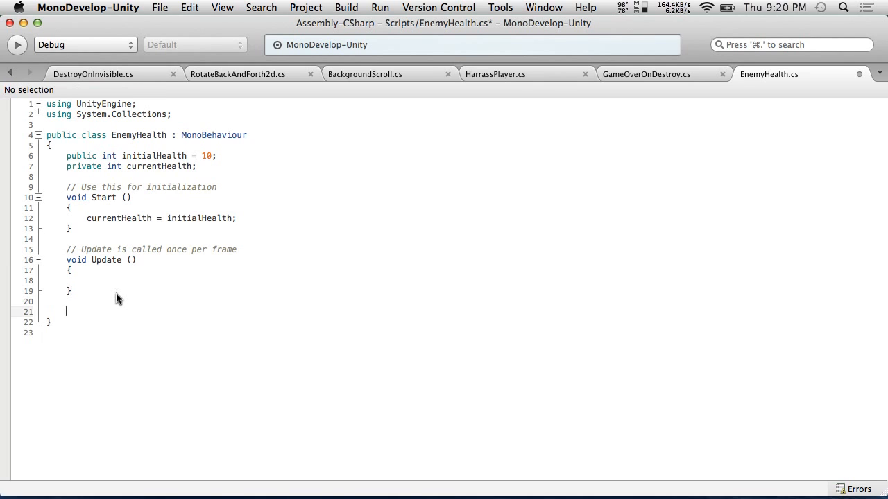
{"action": "type", "text": "void OnCollisionEnter"}
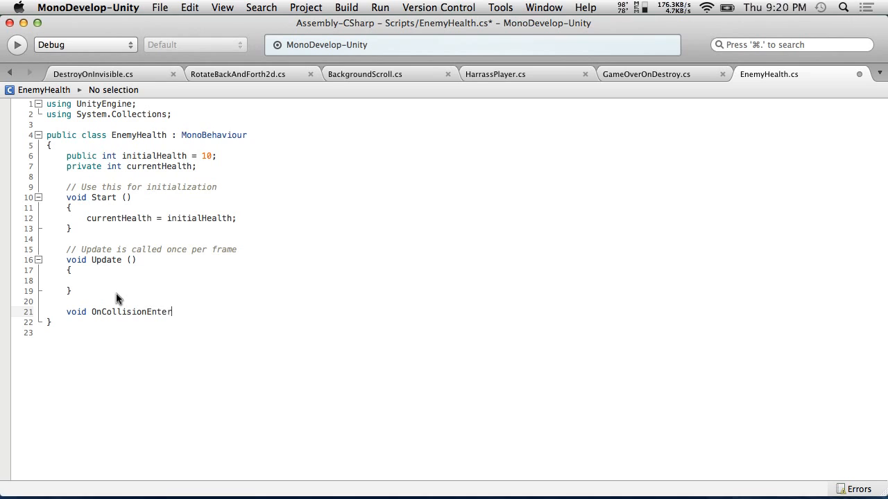
{"action": "type", "text": "()"}
{"action": "key", "text": "Return"}
{"action": "type", "text": "{"}
{"action": "key", "text": "Return"}
{"action": "type", "text": "]"}
{"action": "key", "text": "Left"}
{"action": "key", "text": "Return"}
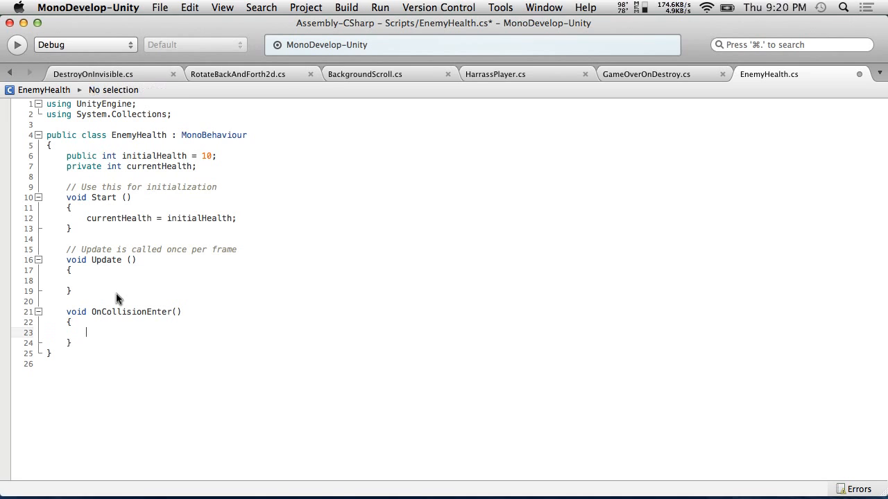
Delete the Update method together with its comment and the leftover blank line.
{"action": "left_click", "coordinate": [87, 290]}
{"action": "left_click_drag", "start_coordinate": [87, 291], "coordinate": [36, 254]}
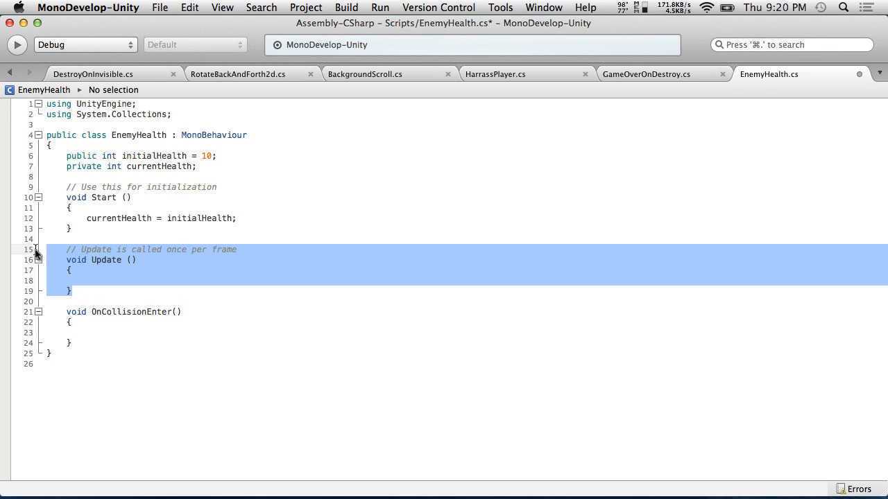
{"action": "key", "text": "BackSpace"}
{"action": "key", "text": "BackSpace"}
{"action": "key", "text": "BackSpace"}
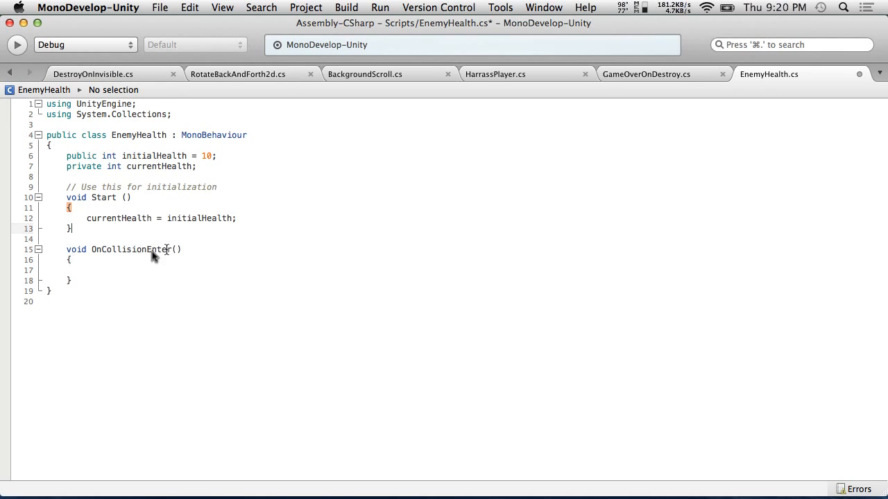
Rename the OnCollisionEnter method to OnTriggerEnter and save the script.
{"action": "double_click", "coordinate": [121, 251]}
{"action": "type", "text": "On"}
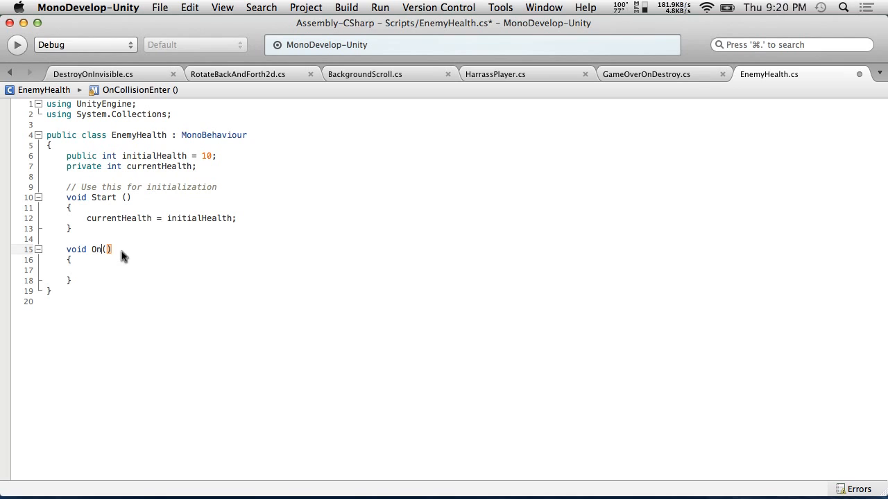
{"action": "type", "text": "TriggerEnter"}
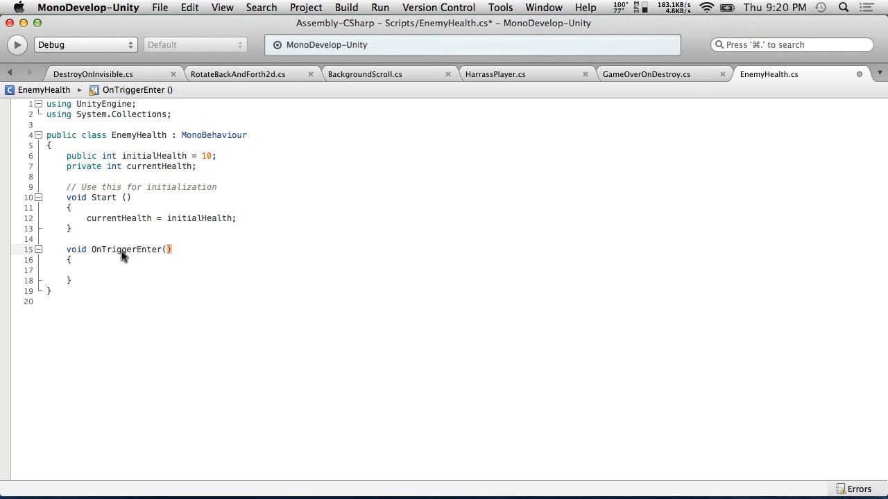
{"action": "left_click", "coordinate": [131, 272]}
{"action": "left_click", "coordinate": [161, 7]}
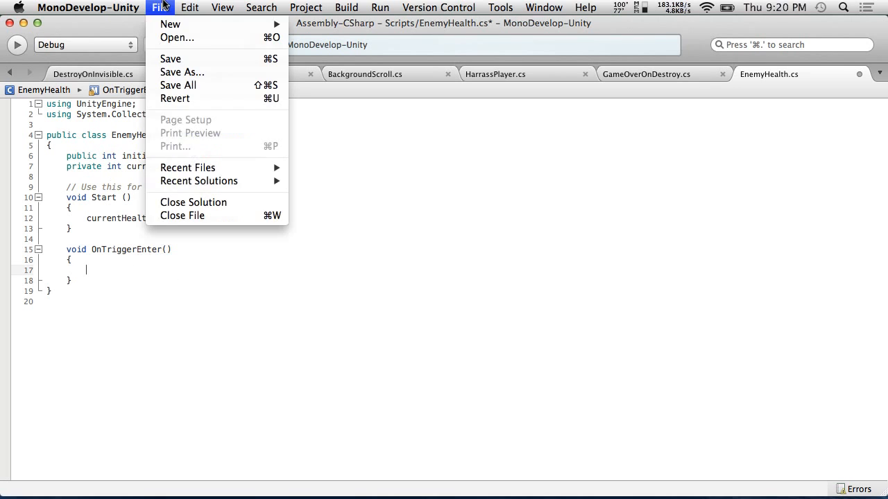
{"action": "left_click", "coordinate": [173, 59]}
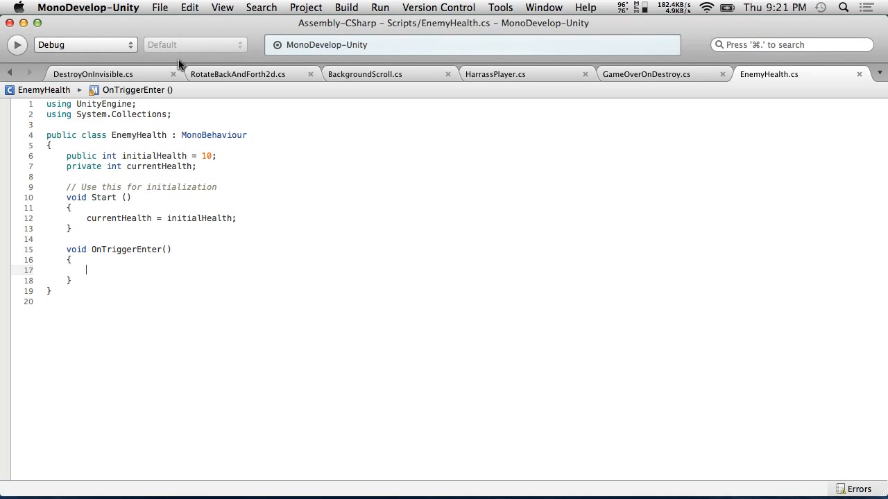
Add the statement initialHealth -= 1; to the body of OnTriggerEnter.
{"action": "type", "text": "ini"}
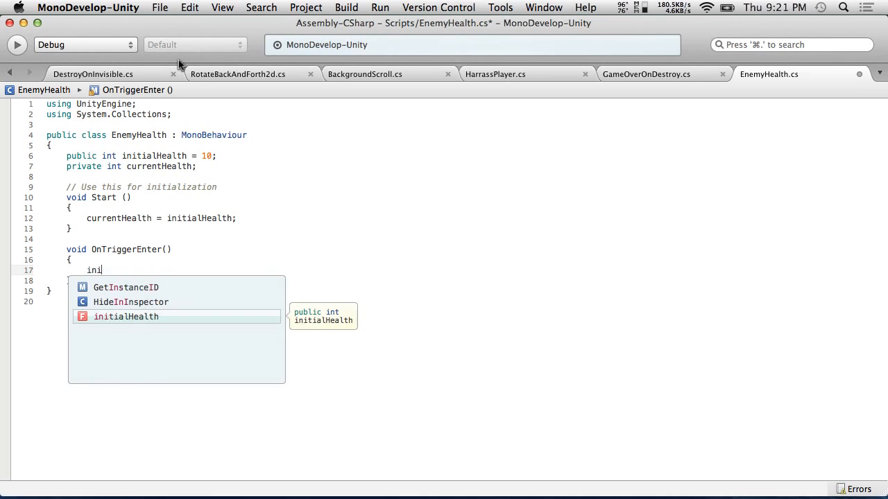
{"action": "type", "text": "tialHealth -="}
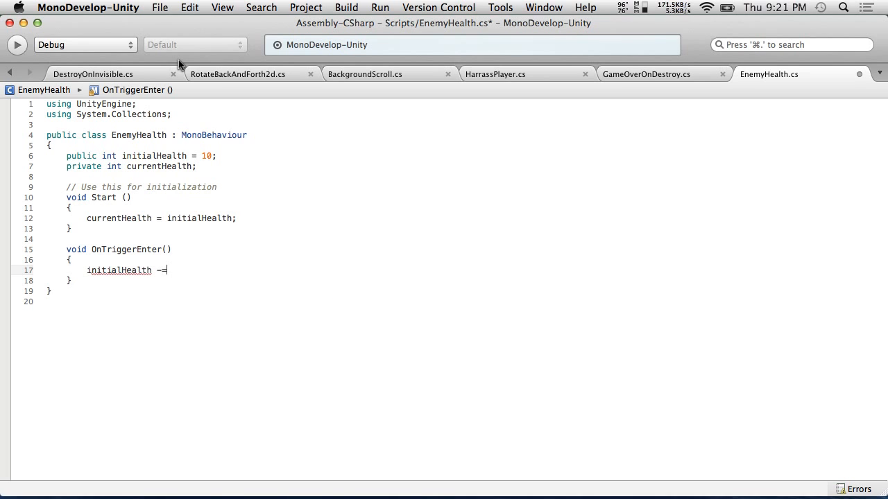
{"action": "type", "text": ";"}
{"action": "key", "text": "Return"}
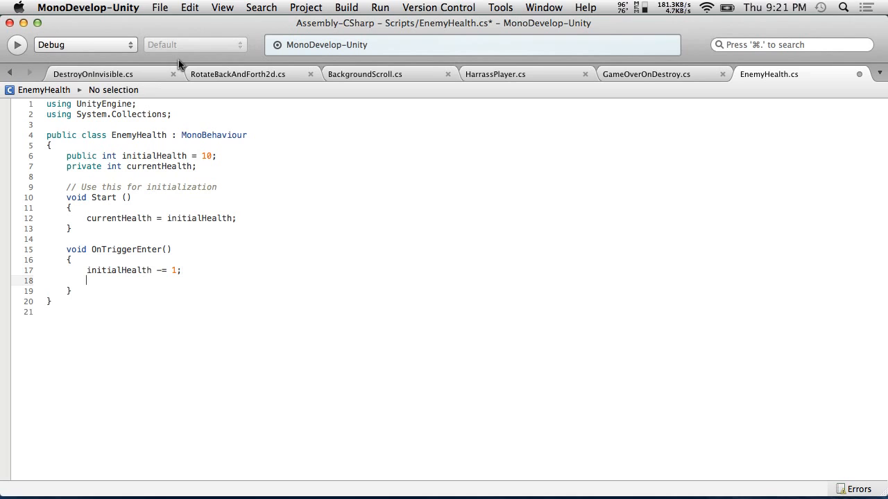
Below the health decrement in OnTriggerEnter, add an if(currentHealth <= 0) condition with an empty pair of braces.
{"action": "type", "text": "if("}
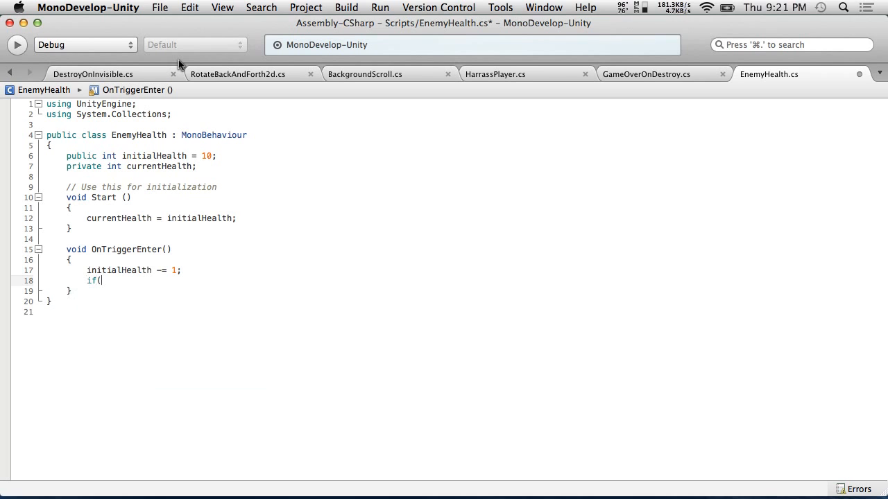
{"action": "type", "text": "currentHealth <= 0)"}
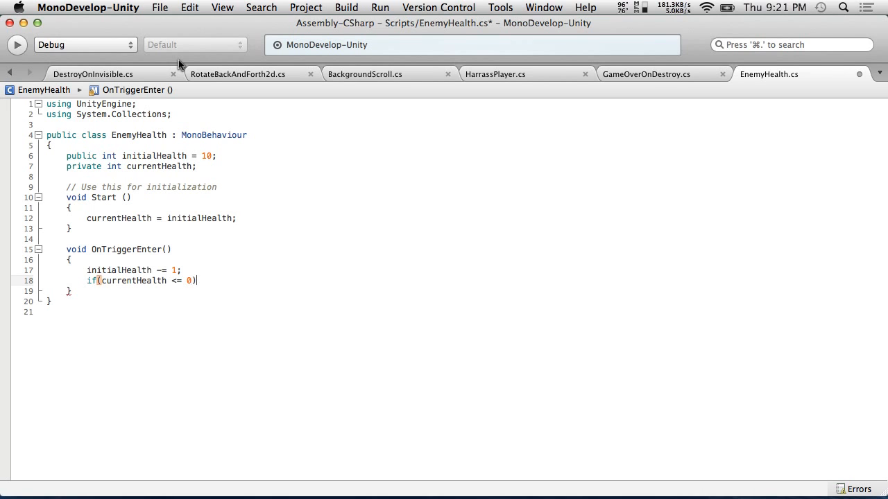
{"action": "key", "text": "Return"}
{"action": "type", "text": "{"}
{"action": "key", "text": "Return"}
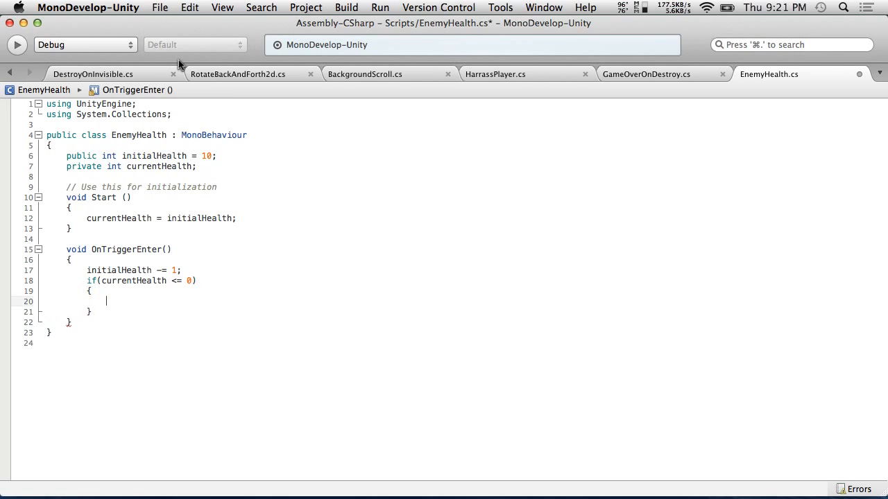
Write the statement Destroy(gameObject); inside the if block, without a space before the parenthesis.
{"action": "type", "text": "Destreo"}
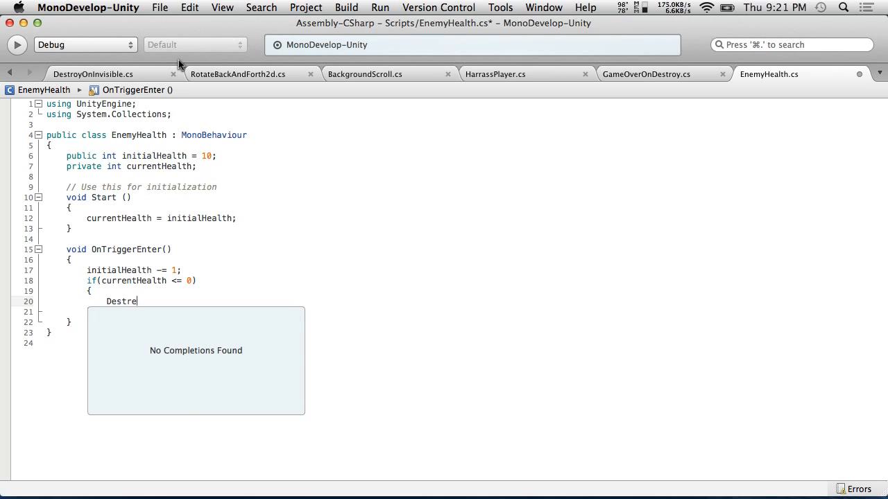
{"action": "key", "text": "BackSpace"}
{"action": "key", "text": "BackSpace"}
{"action": "type", "text": "oy"}
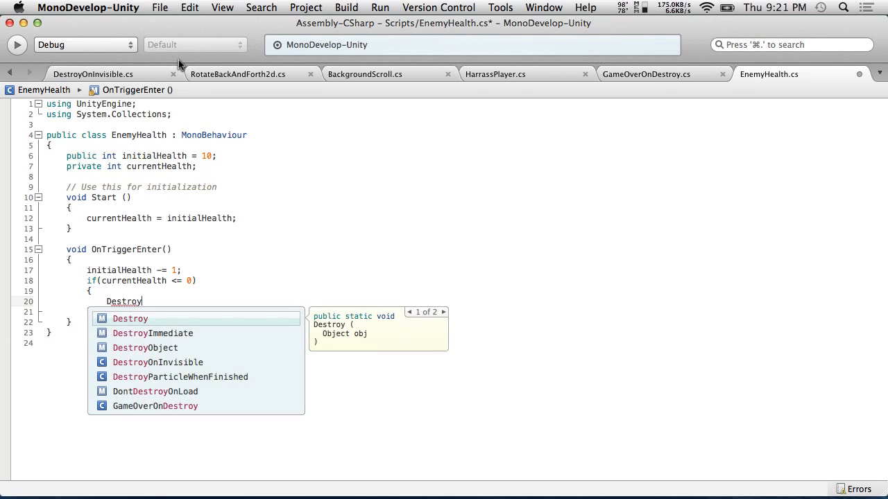
{"action": "type", "text": " (Gam"}
{"action": "key", "text": "BackSpace"}
{"action": "key", "text": "BackSpace"}
{"action": "key", "text": "BackSpace"}
{"action": "type", "text": "game"}
{"action": "key", "text": "Return"}
{"action": "type", "text": ");"}
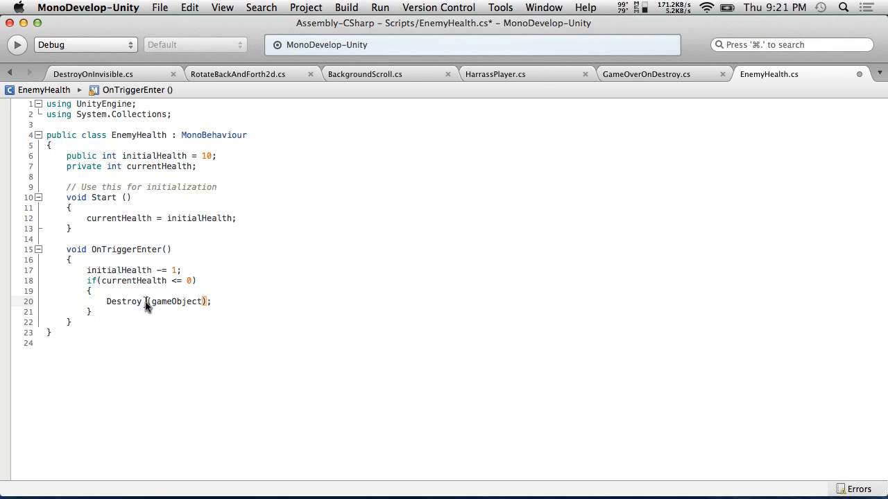
{"action": "key", "text": "BackSpace"}
Replace the initialHealth -= 1; statement in OnTriggerEnter with currentHealth--; and save the EnemyHealth script.
{"action": "double_click", "coordinate": [124, 273]}
{"action": "type", "text": "currentHealth"}
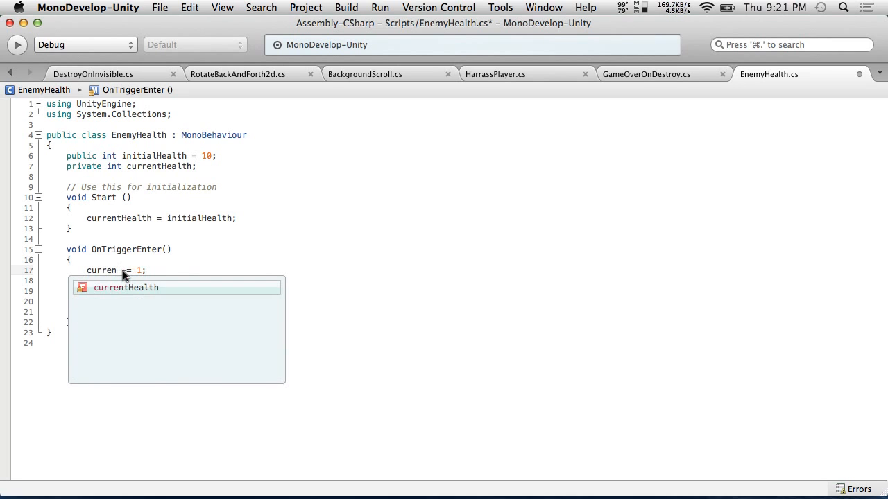
{"action": "key", "text": "BackSpace"}
{"action": "key", "text": "BackSpace"}
{"action": "key", "text": "BackSpace"}
{"action": "type", "text": "--"}
{"action": "key", "text": "BackSpace"}
{"action": "key", "text": "BackSpace"}
{"action": "left_click", "coordinate": [307, 261]}
{"action": "left_click", "coordinate": [159, 6]}
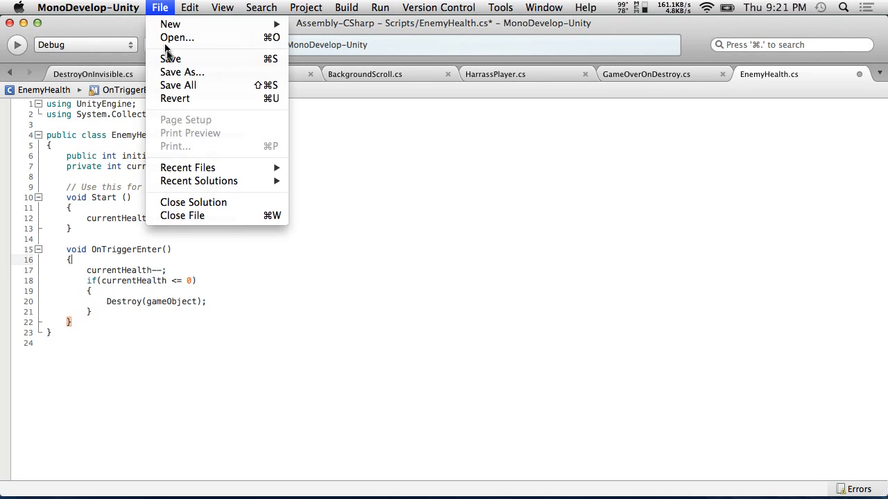
{"action": "left_click", "coordinate": [170, 59]}
{"action": "left_click", "coordinate": [159, 7]}
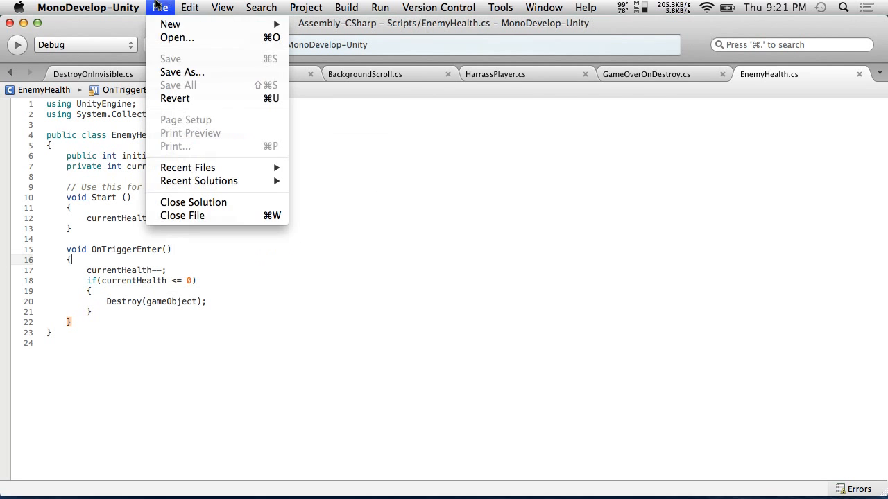
{"action": "left_click", "coordinate": [633, 289]}
Switch to Unity, run the game to check how shots interact with the yellow UFO, and stop it.
{"action": "key", "text": "super+Tab"}
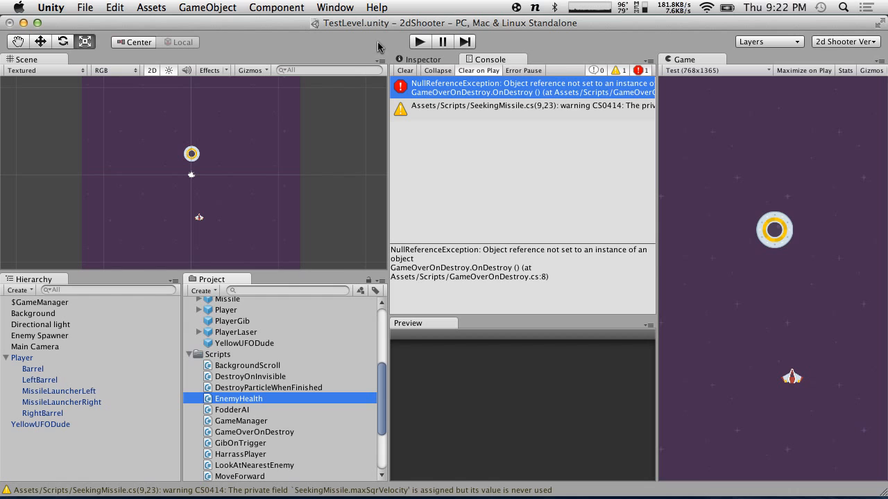
{"action": "left_click", "coordinate": [418, 42]}
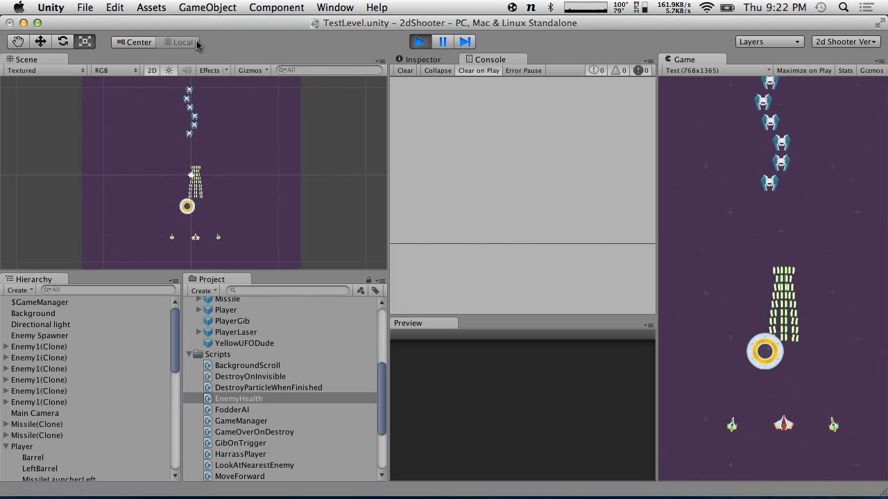
{"action": "left_click", "coordinate": [418, 42]}
Add a Rigidbody to the YellowUFODude object, with Is Kinematic enabled and Use Gravity disabled.
{"action": "left_click", "coordinate": [41, 424]}
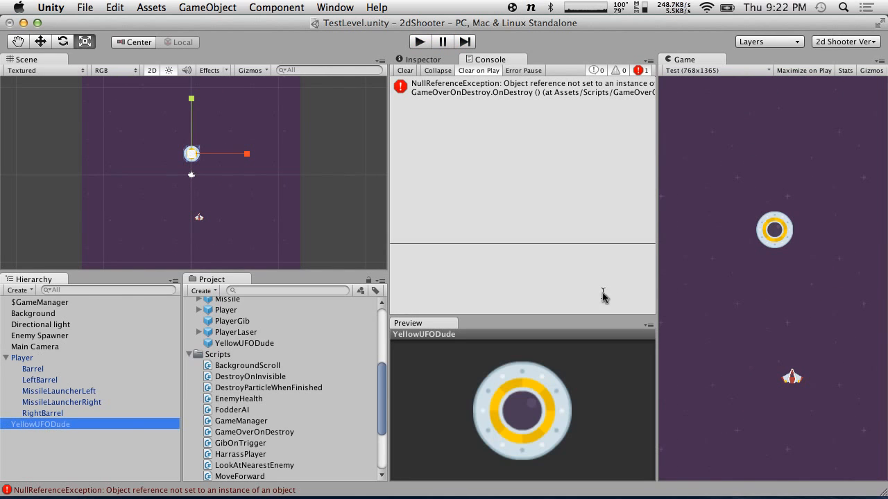
{"action": "left_click", "coordinate": [420, 59]}
{"action": "scroll", "coordinate": [462, 229], "scroll_direction": "down", "scroll_amount": 1}
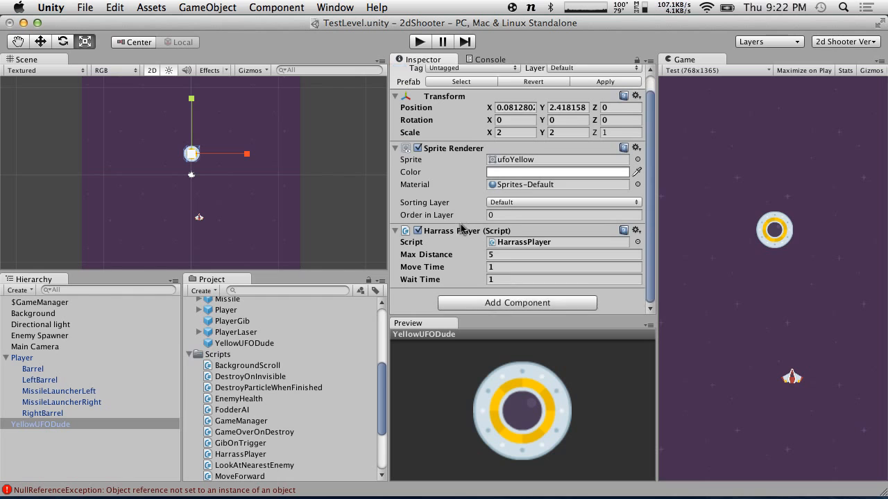
{"action": "scroll", "coordinate": [463, 229], "scroll_direction": "up", "scroll_amount": 1}
{"action": "left_click", "coordinate": [276, 7]}
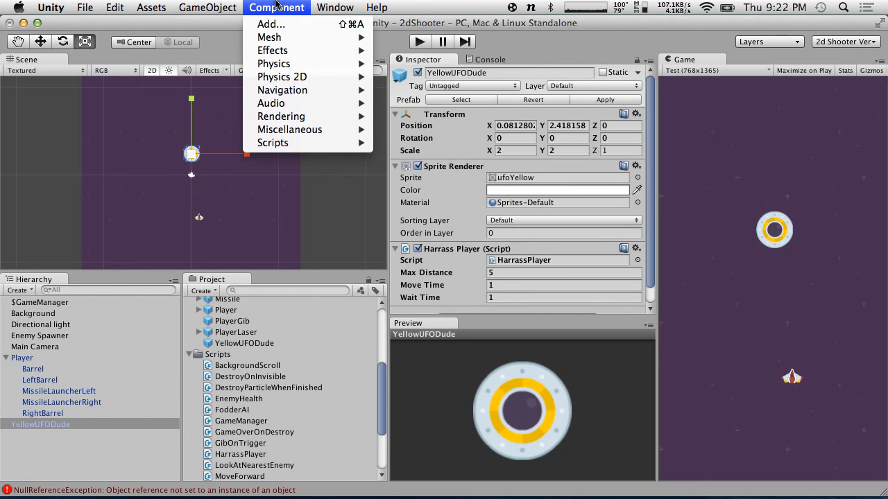
{"action": "mouse_move", "coordinate": [277, 63]}
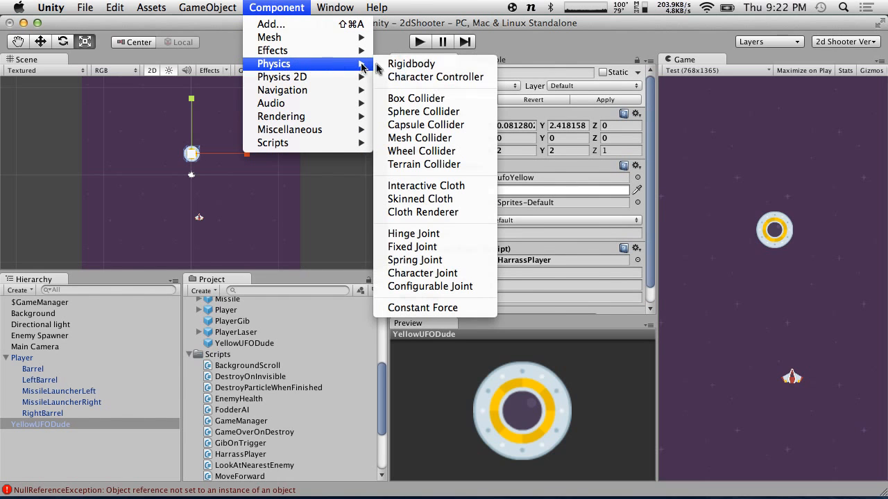
{"action": "left_click", "coordinate": [411, 64]}
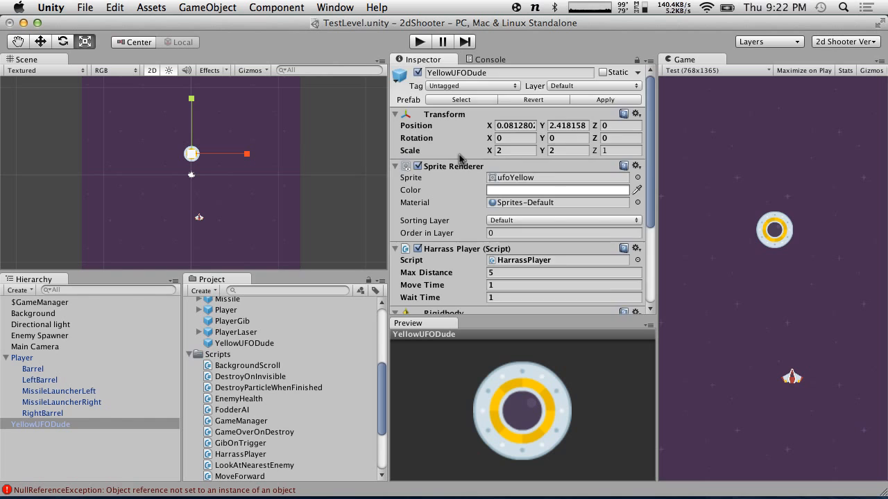
{"action": "scroll", "coordinate": [461, 160], "scroll_direction": "down", "scroll_amount": 5}
{"action": "left_click", "coordinate": [492, 242]}
{"action": "left_click", "coordinate": [491, 230]}
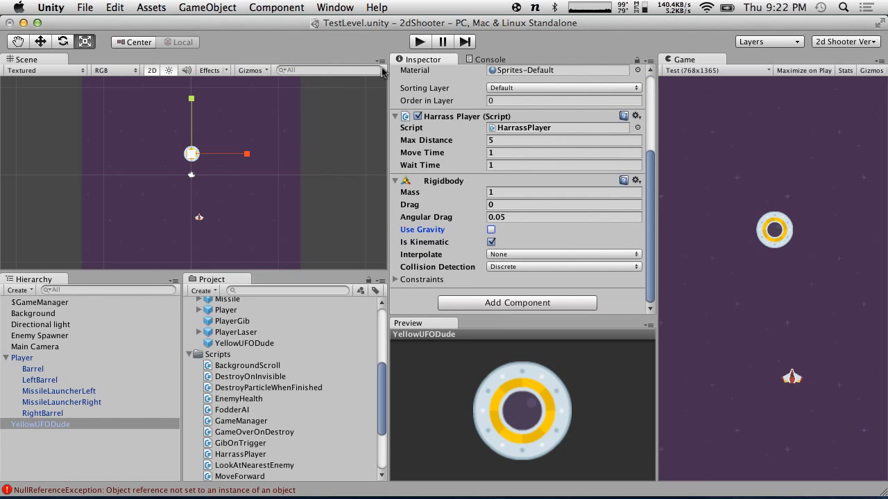
Try a Box Collider on the YellowUFODude object and remove the component.
{"action": "left_click", "coordinate": [276, 7]}
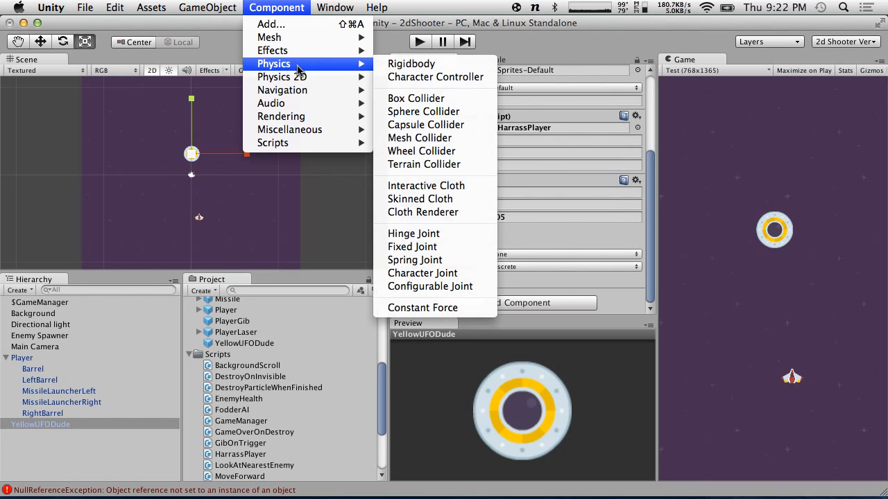
{"action": "left_click", "coordinate": [416, 99]}
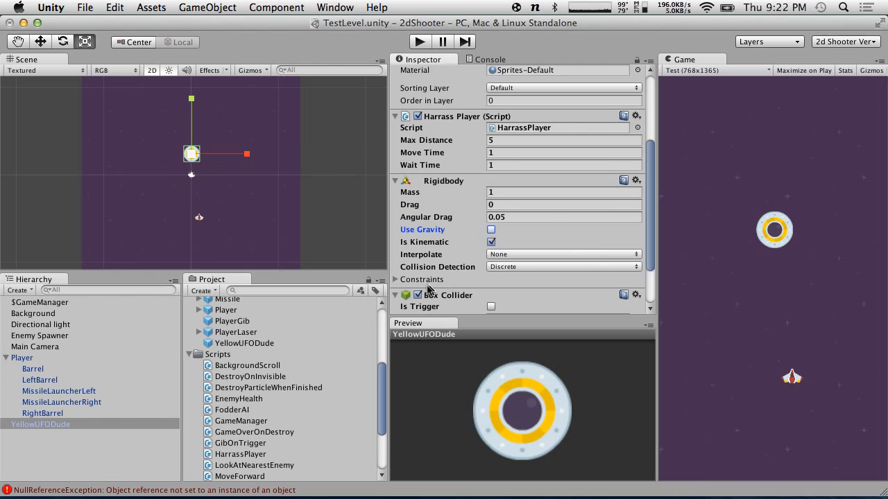
{"action": "scroll", "coordinate": [457, 262], "scroll_direction": "down", "scroll_amount": 3}
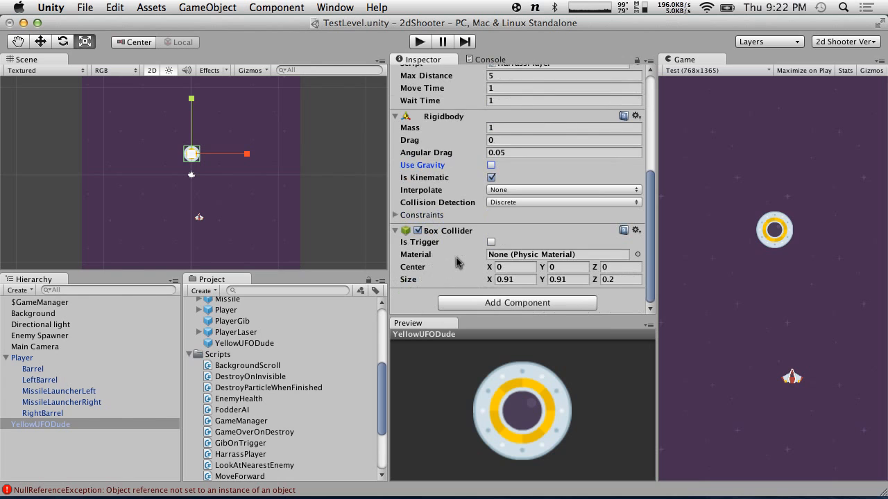
{"action": "left_click", "coordinate": [636, 230]}
{"action": "left_click", "coordinate": [683, 265]}
Add a Sphere Collider to the YellowUFODude object and make it a trigger.
{"action": "left_click", "coordinate": [258, 6]}
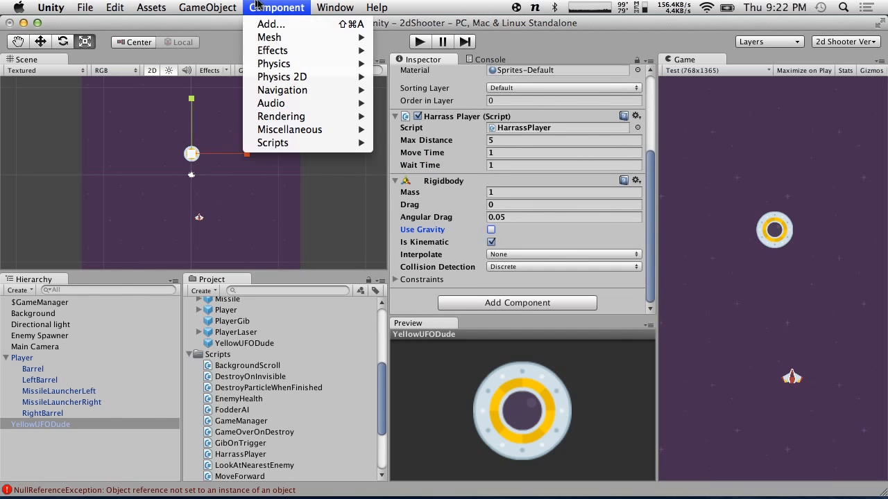
{"action": "mouse_move", "coordinate": [291, 64]}
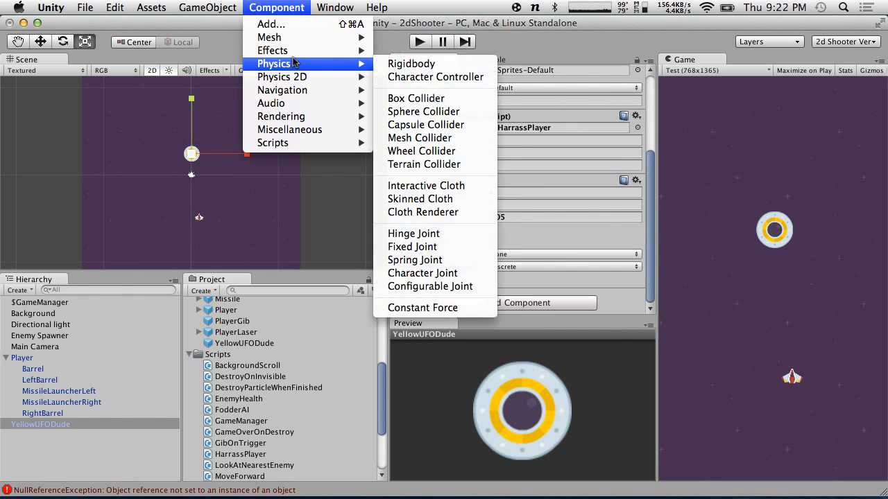
{"action": "left_click", "coordinate": [423, 112]}
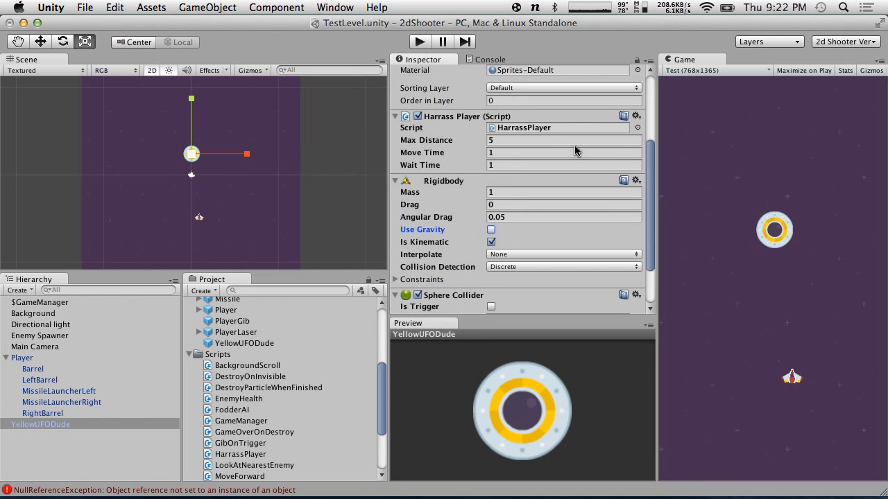
{"action": "scroll", "coordinate": [574, 151], "scroll_direction": "down", "scroll_amount": 3}
{"action": "scroll", "coordinate": [197, 156], "scroll_direction": "up", "scroll_amount": 5}
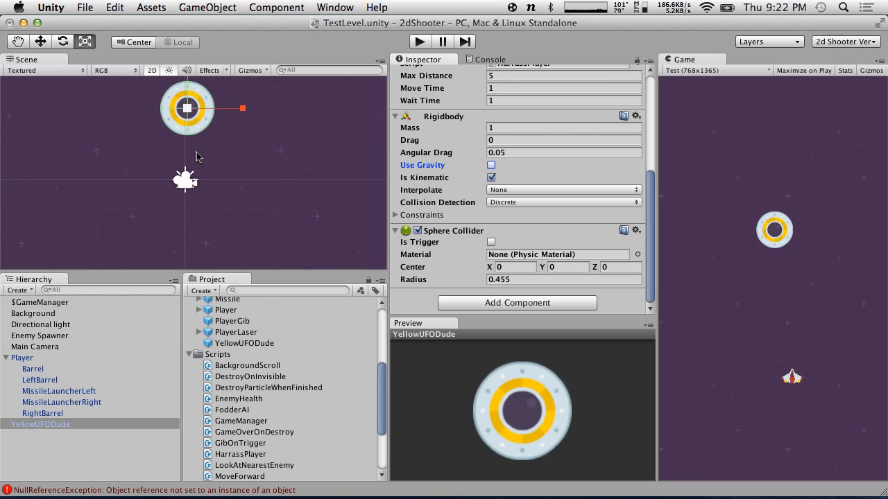
{"action": "left_click", "coordinate": [203, 129]}
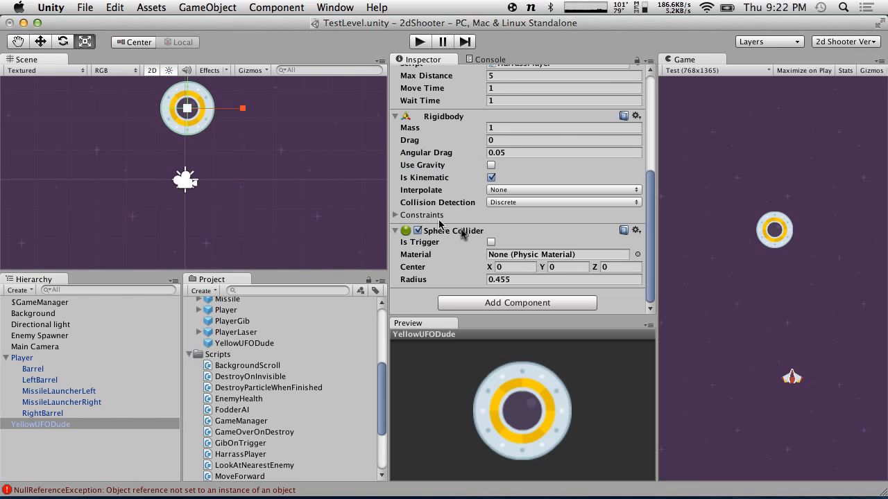
{"action": "left_click", "coordinate": [491, 242]}
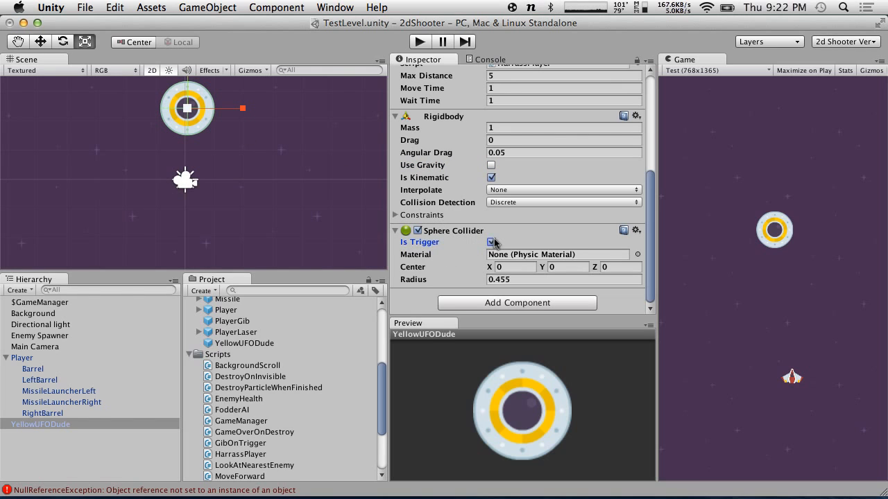
Run the game to test the UFO with its trigger collider, and stop it.
{"action": "left_click", "coordinate": [419, 43]}
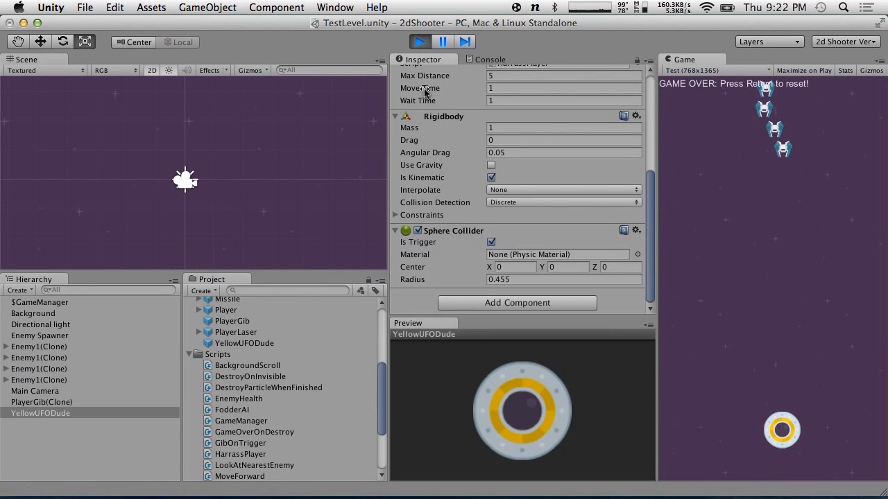
{"action": "left_click", "coordinate": [420, 42]}
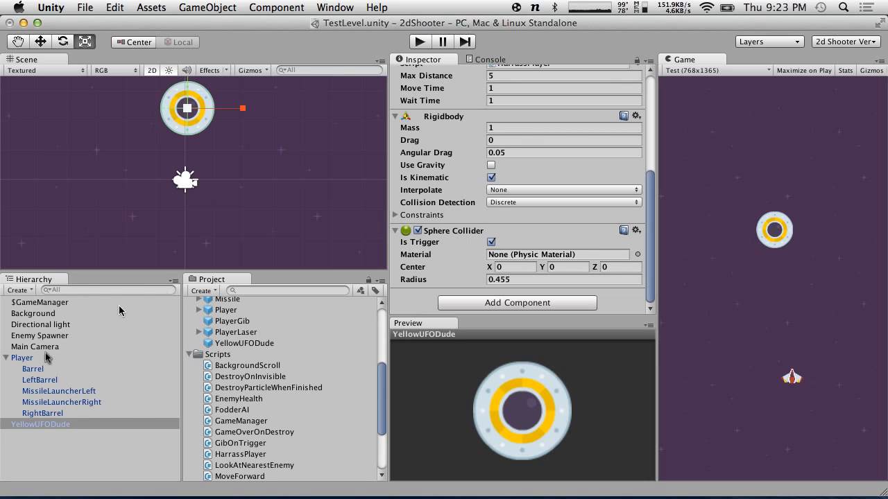
Attach the EnemyHealth script to the YellowUFODude object and set its Initial Health to 100.
{"action": "scroll", "coordinate": [264, 464], "scroll_direction": "down", "scroll_amount": 5}
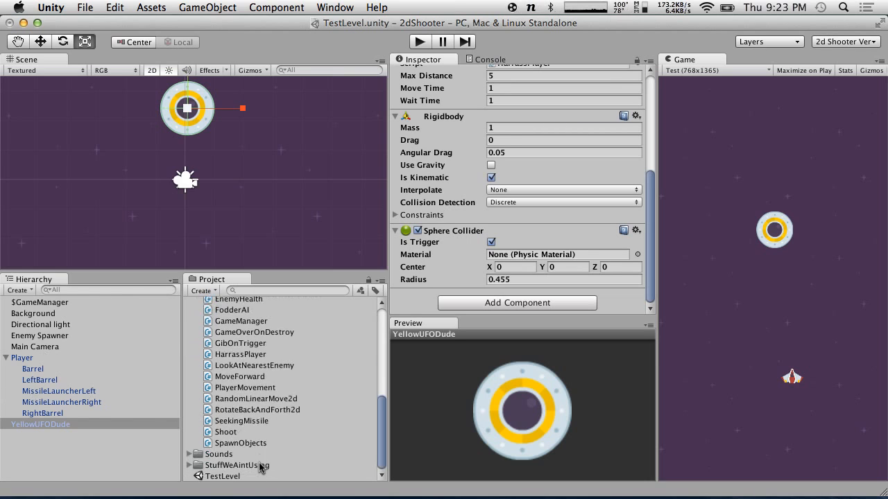
{"action": "scroll", "coordinate": [233, 362], "scroll_direction": "up", "scroll_amount": 4}
{"action": "scroll", "coordinate": [233, 361], "scroll_direction": "down", "scroll_amount": 2}
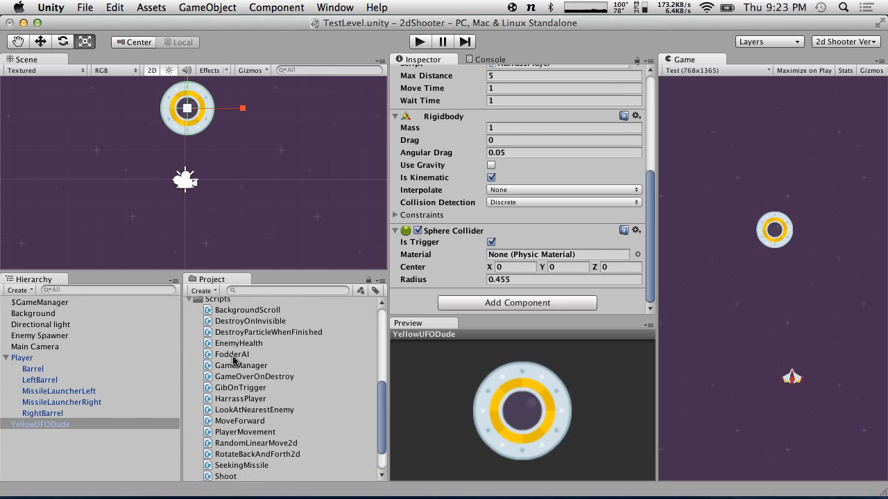
{"action": "scroll", "coordinate": [234, 359], "scroll_direction": "down", "scroll_amount": 2}
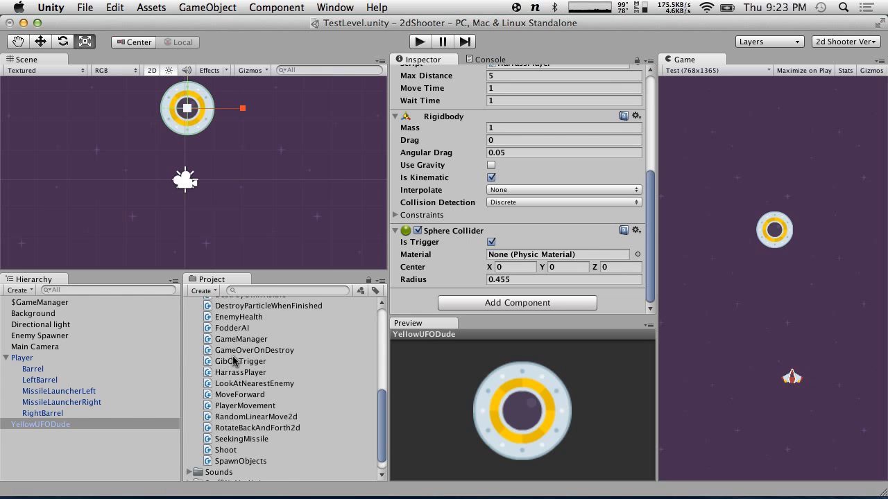
{"action": "mouse_move", "coordinate": [236, 317]}
{"action": "left_mouse_down"}
{"action": "mouse_move", "coordinate": [123, 345]}
{"action": "mouse_move", "coordinate": [67, 425]}
{"action": "left_mouse_up"}
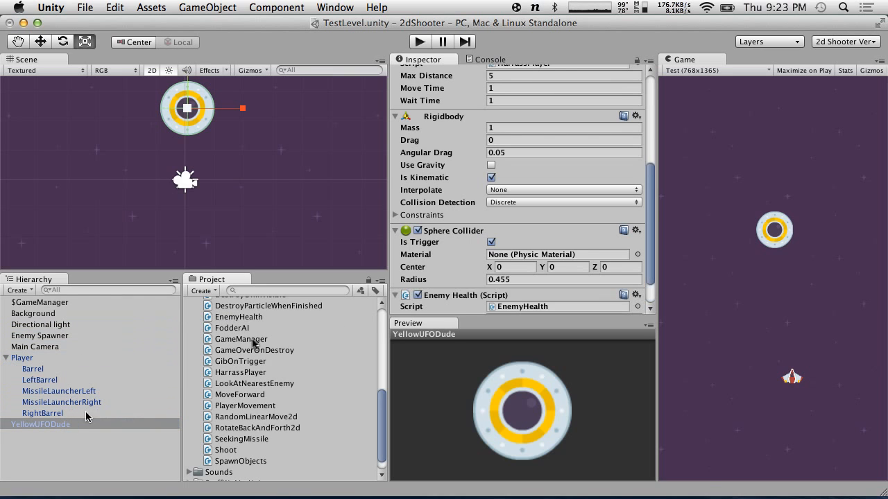
{"action": "scroll", "coordinate": [485, 249], "scroll_direction": "down", "scroll_amount": 2}
{"action": "left_click", "coordinate": [504, 279]}
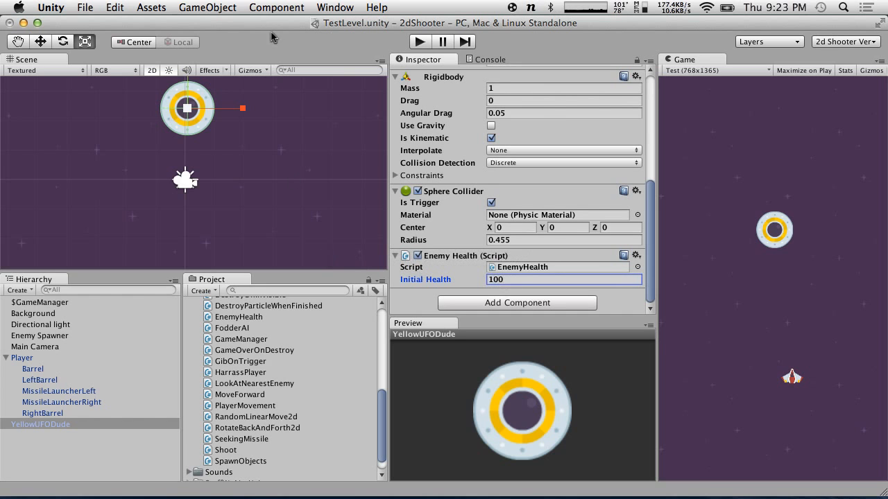
Run the game to test shooting down the UFO with its health script, and stop it.
{"action": "left_click", "coordinate": [418, 43]}
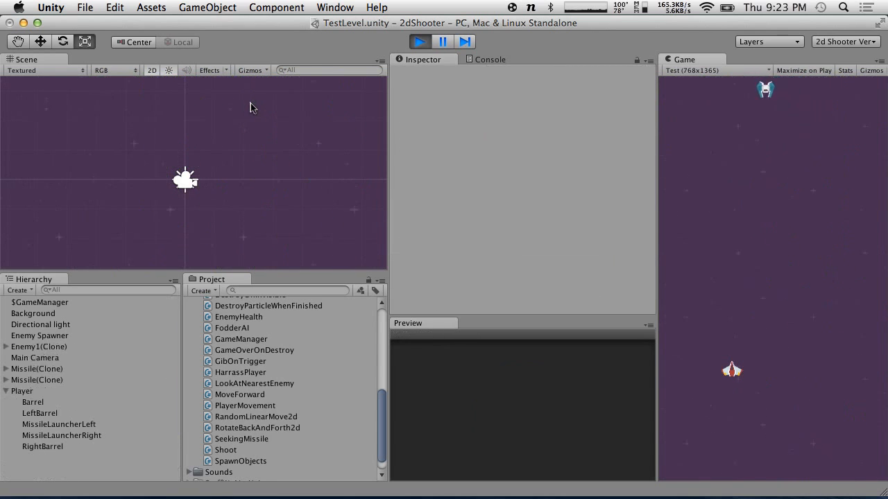
{"action": "left_click", "coordinate": [420, 42]}
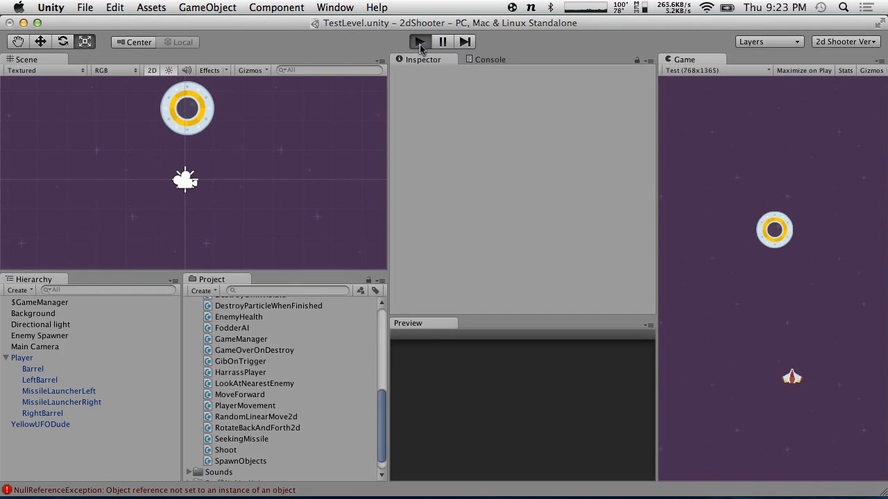
Run the game several times to test shooting down the UFO, and stop it.
{"action": "left_click", "coordinate": [419, 42]}
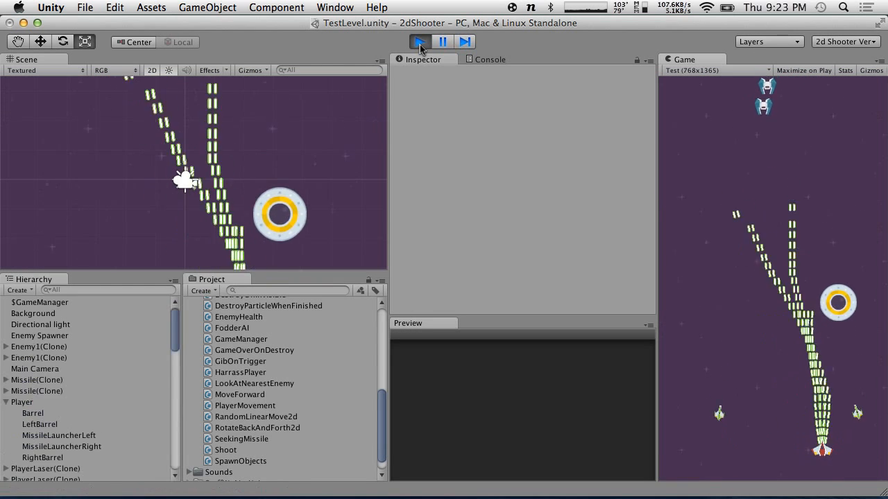
{"action": "left_click", "coordinate": [422, 42]}
{"action": "left_click", "coordinate": [421, 42]}
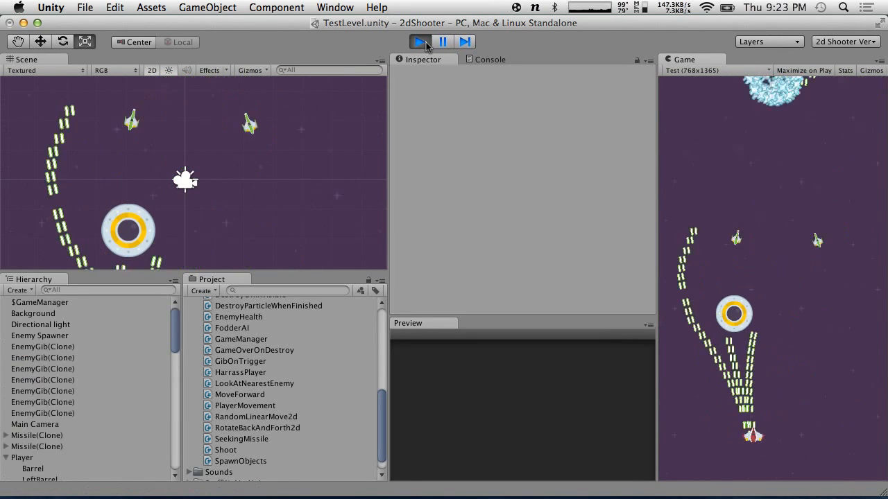
{"action": "left_click", "coordinate": [419, 42]}
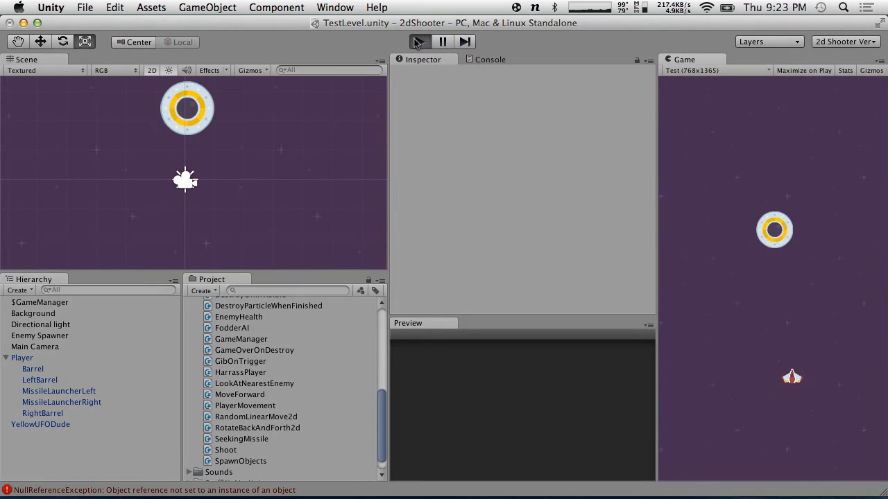
{"action": "left_click", "coordinate": [418, 42]}
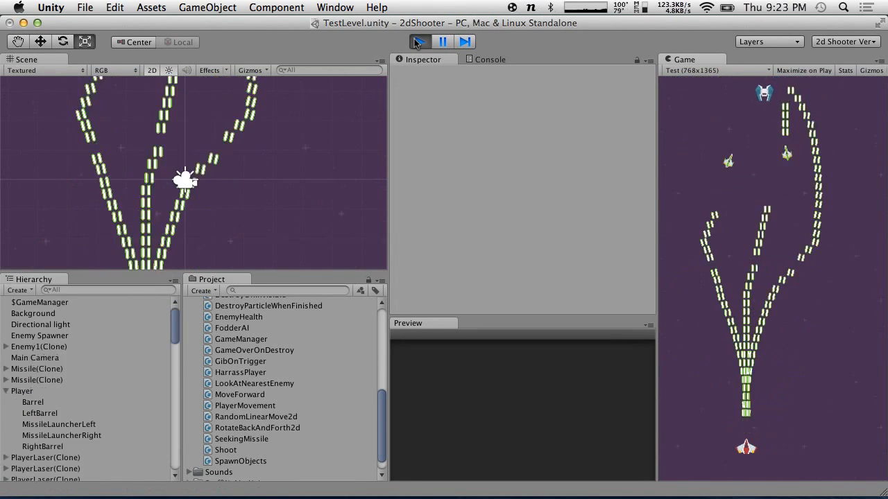
{"action": "key", "text": "ctrl+Right"}
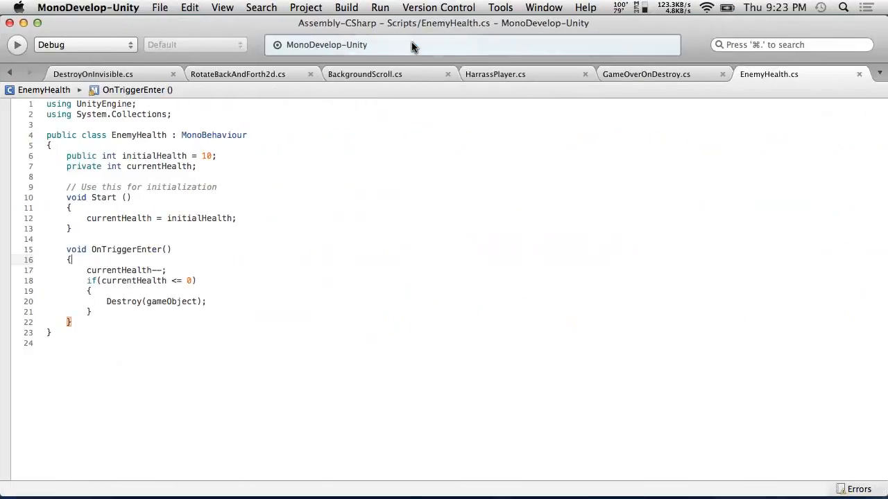
{"action": "key", "text": "ctrl+Left"}
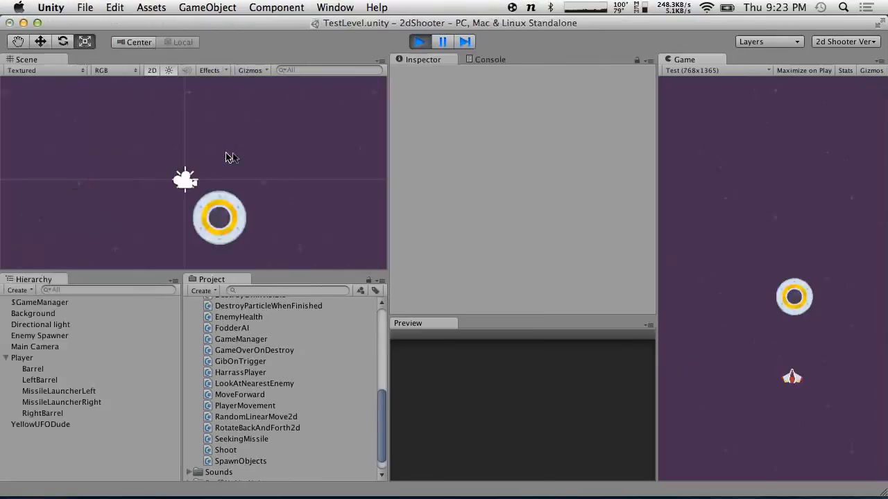
{"action": "key", "text": "ctrl+Right"}
{"action": "key", "text": "ctrl+Left"}
{"action": "left_click", "coordinate": [419, 45]}
In the EnemyHealth script in MonoDevelop, declare a public GameObject field named hitEffect below initialHealth.
{"action": "key", "text": "ctrl+Right"}
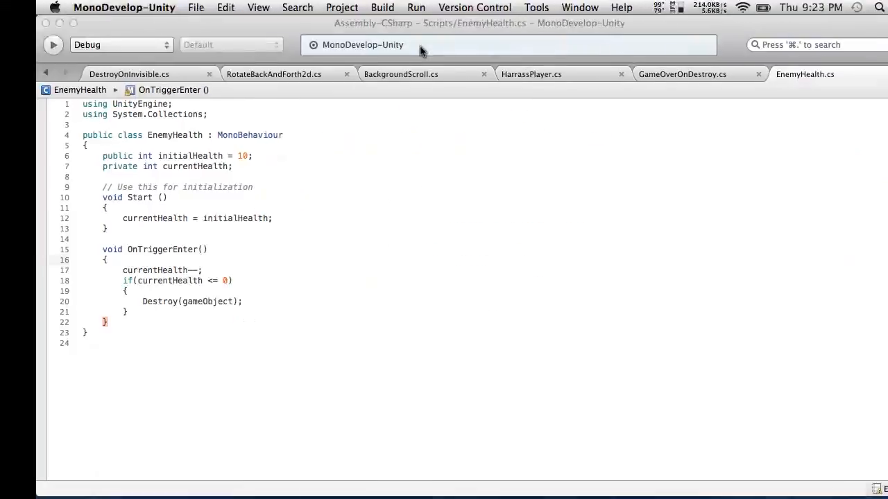
{"action": "left_click", "coordinate": [248, 155]}
{"action": "key", "text": "Return"}
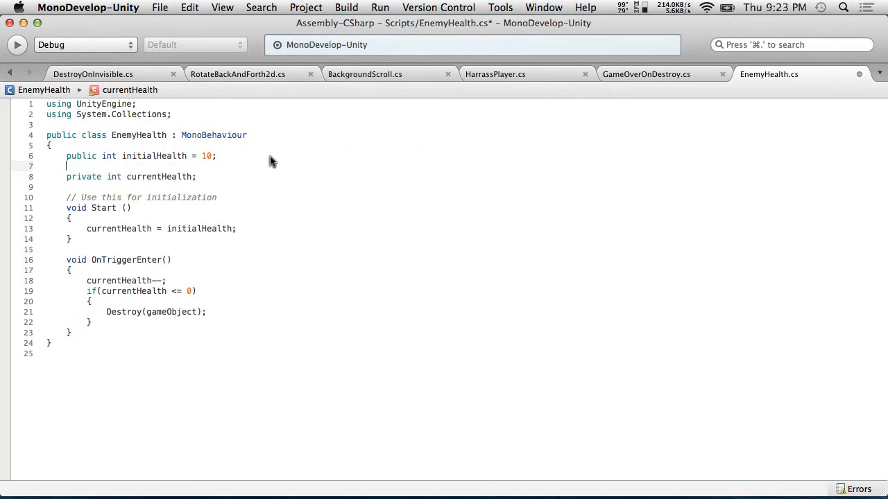
{"action": "type", "text": "public"}
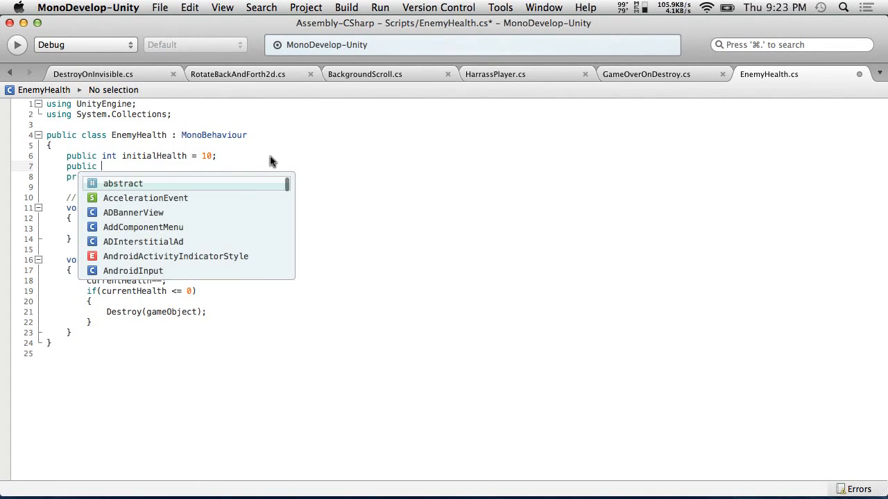
{"action": "type", "text": " in"}
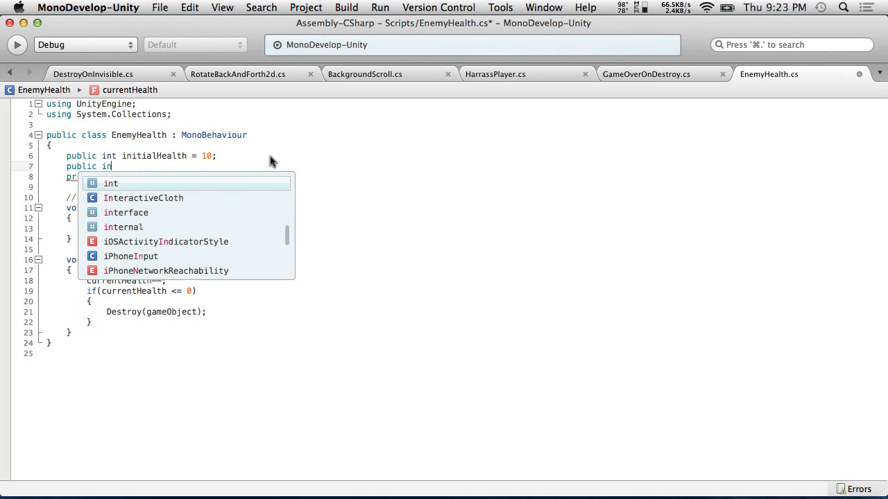
{"action": "key", "text": "BackSpace"}
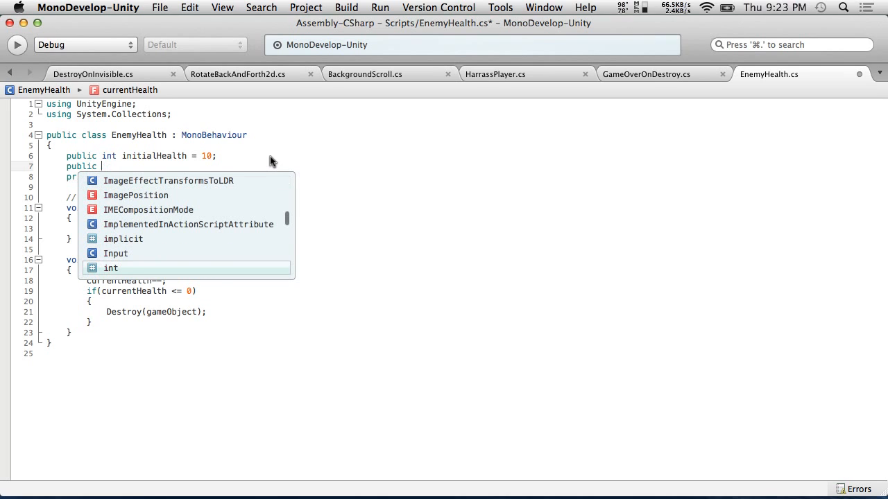
{"action": "type", "text": "Game"}
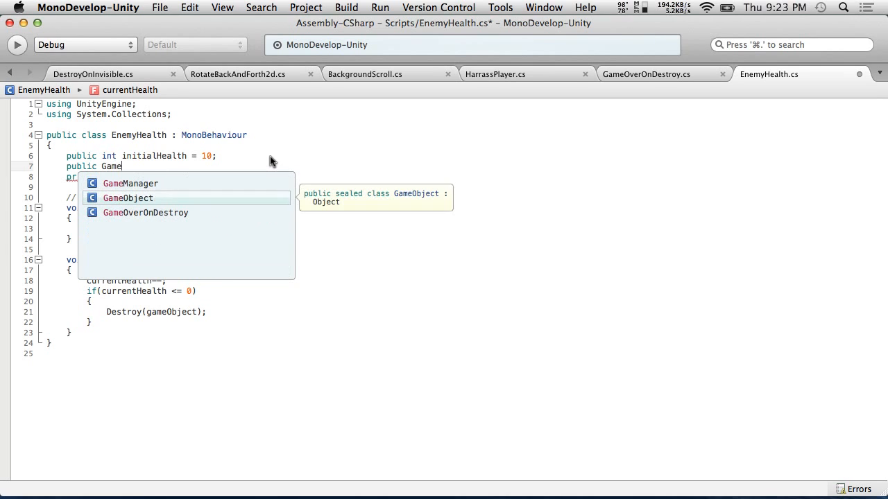
{"action": "key", "text": "Return"}
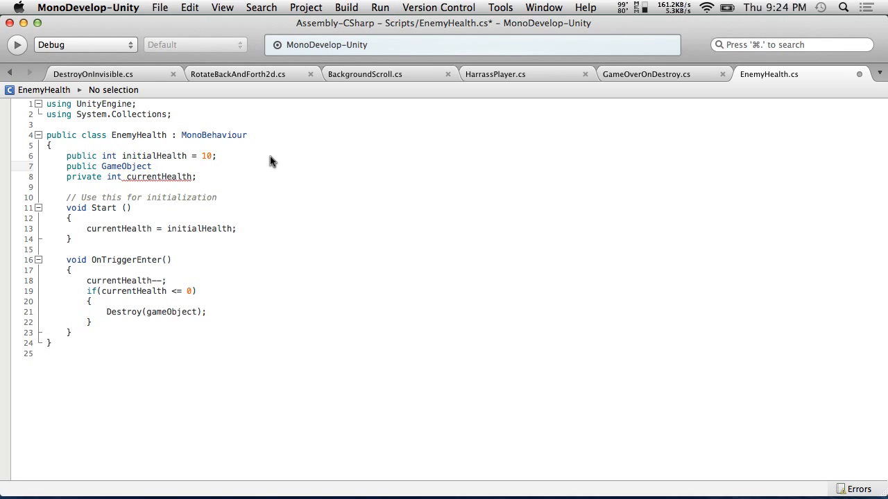
{"action": "type", "text": "hit"}
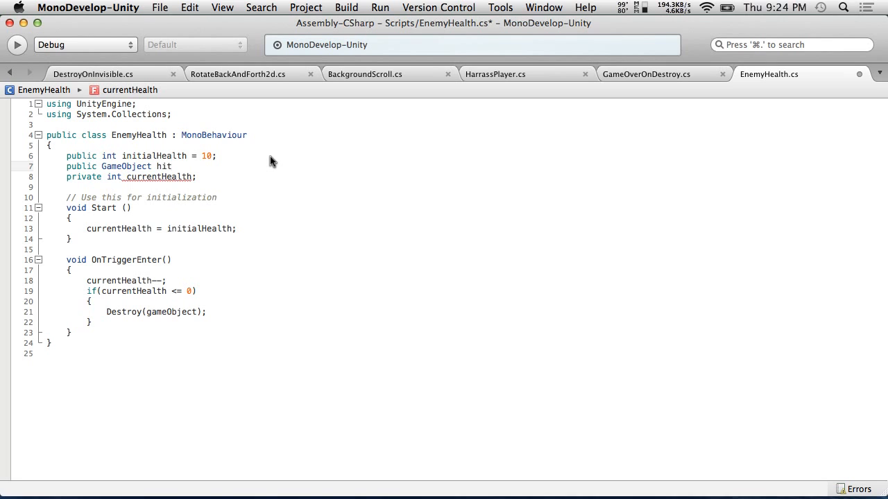
{"action": "type", "text": "Effect;"}
Declare a public GameObject field named deathEffect below hitEffect and save the EnemyHealth script.
{"action": "key", "text": "Return"}
{"action": "type", "text": "public GameObject "}
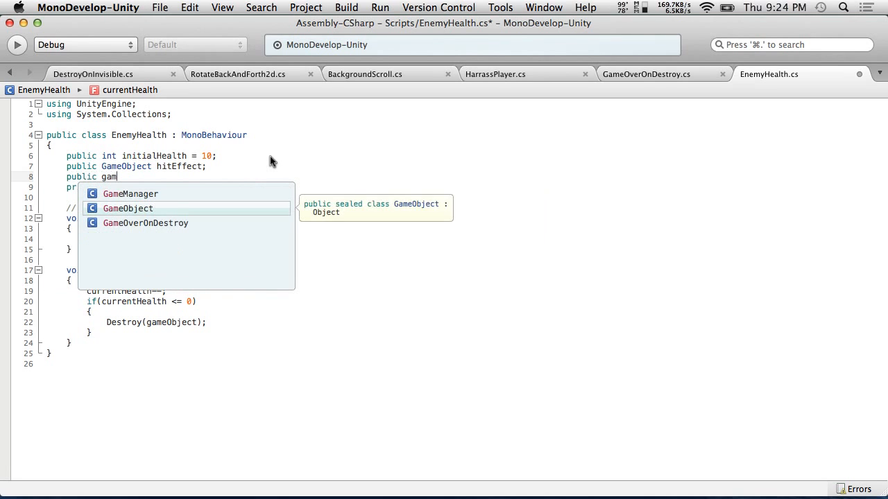
{"action": "type", "text": "deathEffect;"}
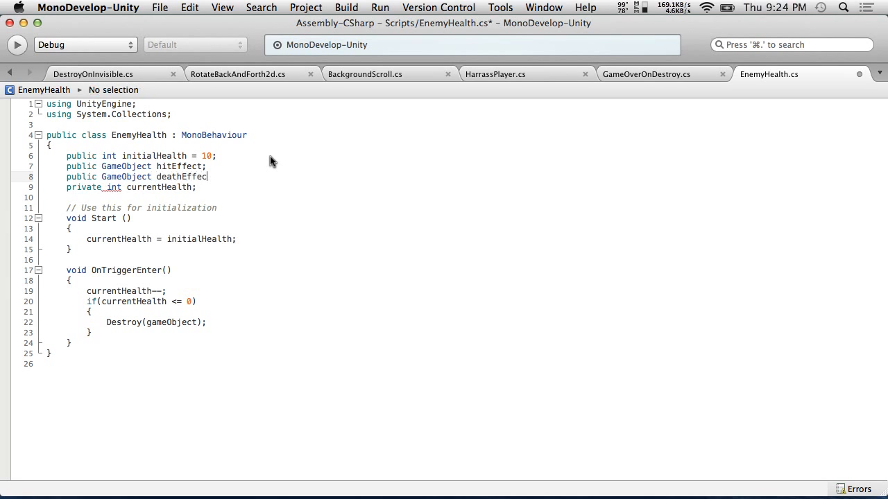
{"action": "left_click", "coordinate": [190, 7]}
{"action": "mouse_move", "coordinate": [160, 7]}
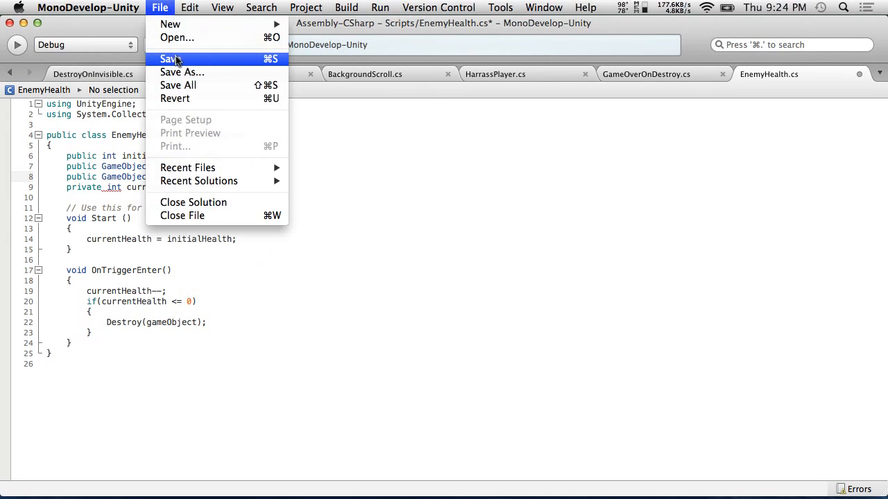
{"action": "left_click", "coordinate": [179, 59]}
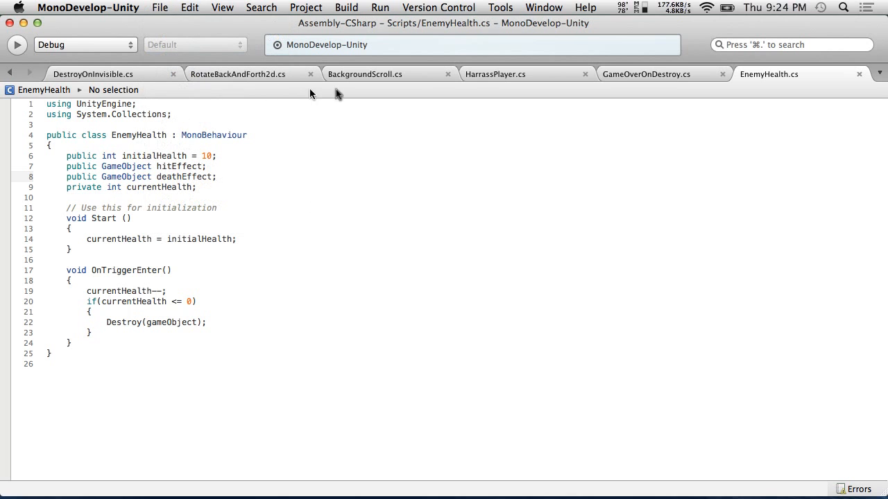
Switch to Unity and review the GibOnTrigger script's code against the EnemyHealth script.
{"action": "key", "text": "super+Tab"}
{"action": "left_click", "coordinate": [245, 360]}
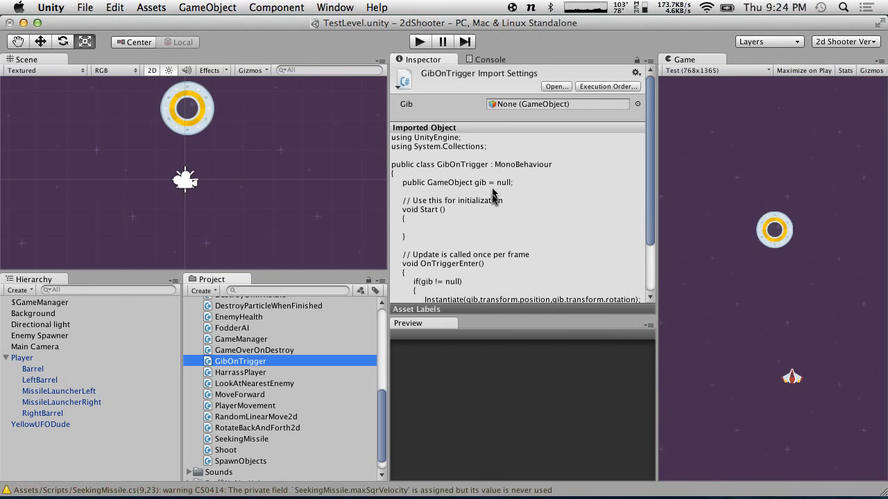
{"action": "key", "text": "super+Tab"}
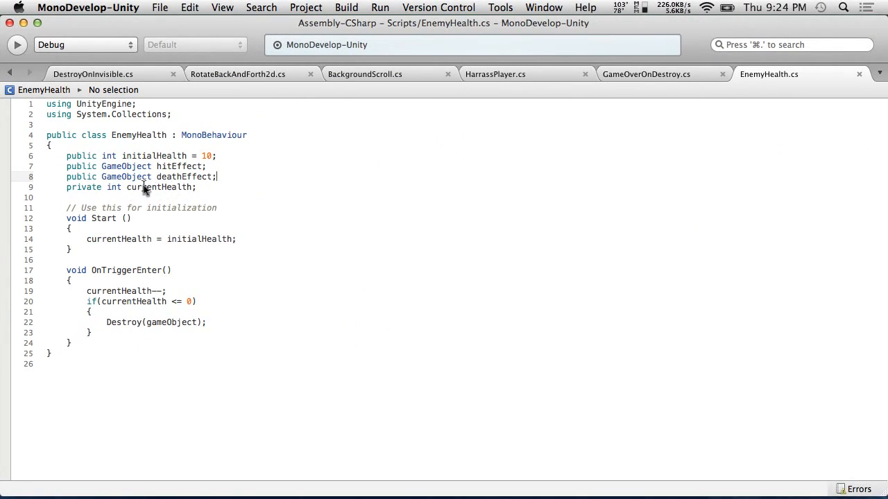
{"action": "key", "text": "super+Tab"}
{"action": "key", "text": "super+Tab"}
{"action": "key", "text": "super+Tab"}
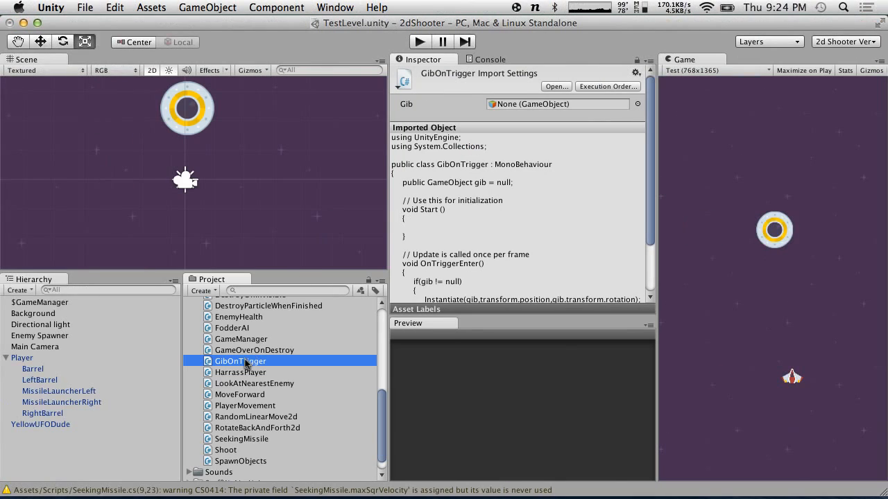
Examine the BlueEnergyGib texture and the PlayerGib prefab's particle system among the project assets.
{"action": "scroll", "coordinate": [222, 388], "scroll_direction": "up", "scroll_amount": 10}
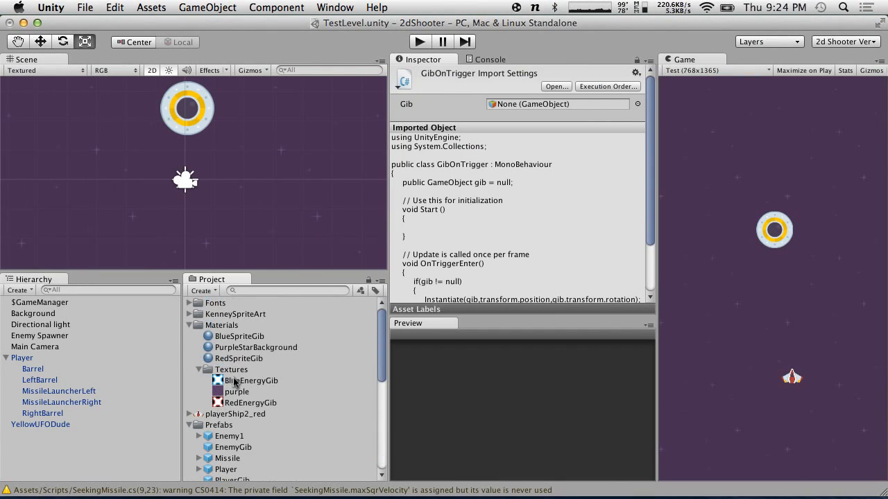
{"action": "left_click", "coordinate": [249, 380]}
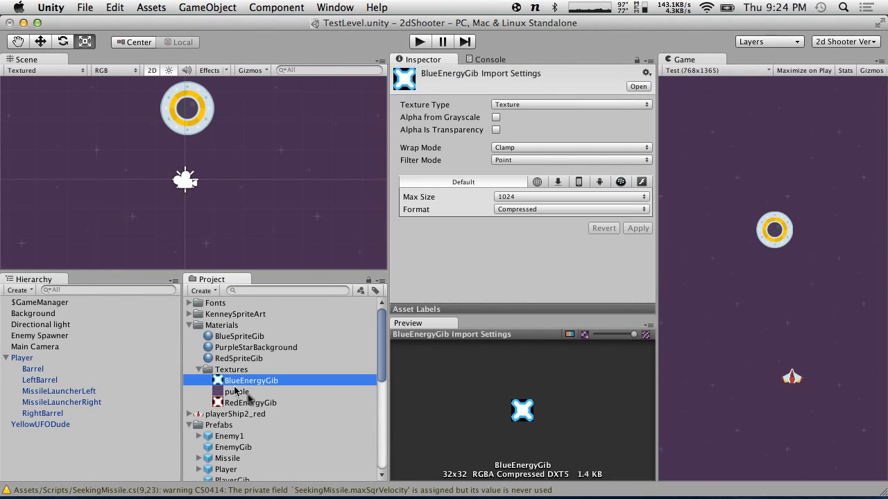
{"action": "scroll", "coordinate": [253, 402], "scroll_direction": "down", "scroll_amount": 1}
{"action": "scroll", "coordinate": [253, 402], "scroll_direction": "down", "scroll_amount": 2}
{"action": "scroll", "coordinate": [253, 402], "scroll_direction": "up", "scroll_amount": 3}
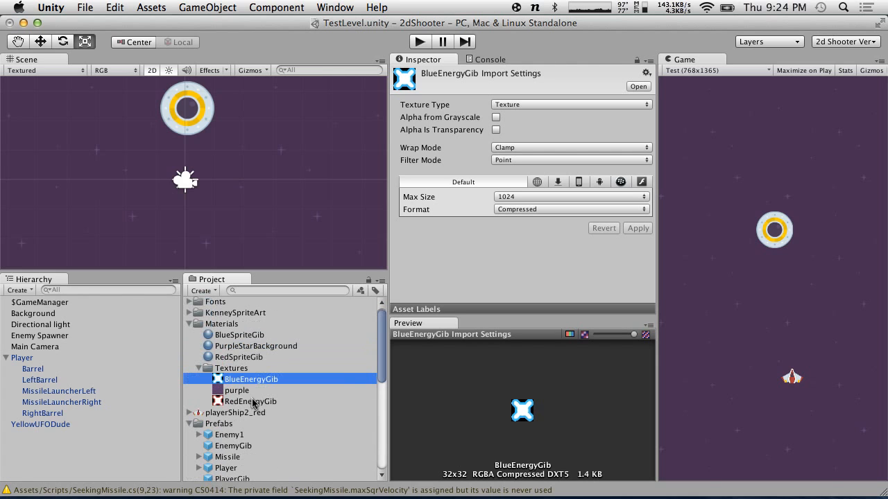
{"action": "scroll", "coordinate": [254, 404], "scroll_direction": "up", "scroll_amount": 1}
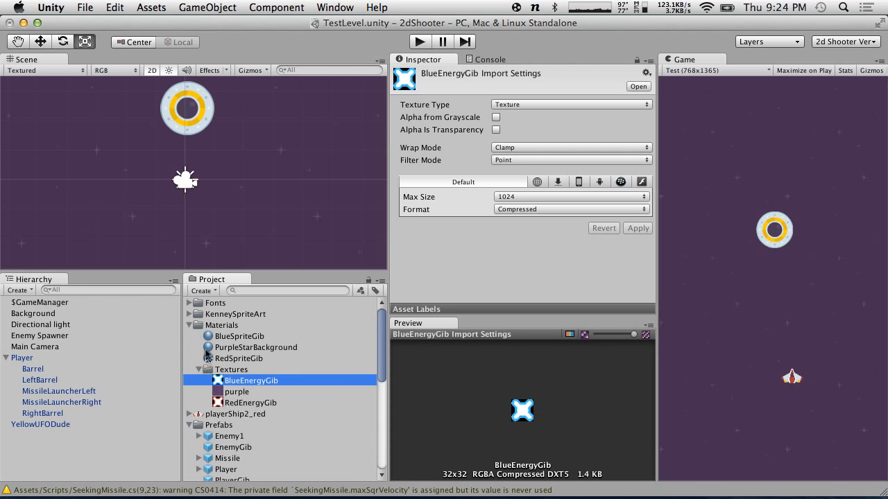
{"action": "left_click", "coordinate": [189, 326]}
{"action": "scroll", "coordinate": [197, 425], "scroll_direction": "down", "scroll_amount": 6}
{"action": "scroll", "coordinate": [201, 430], "scroll_direction": "up", "scroll_amount": 6}
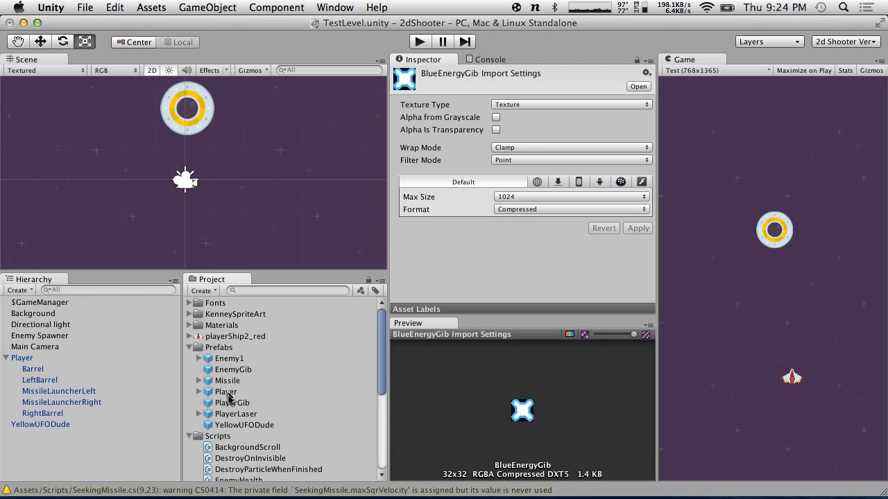
{"action": "left_click", "coordinate": [225, 403]}
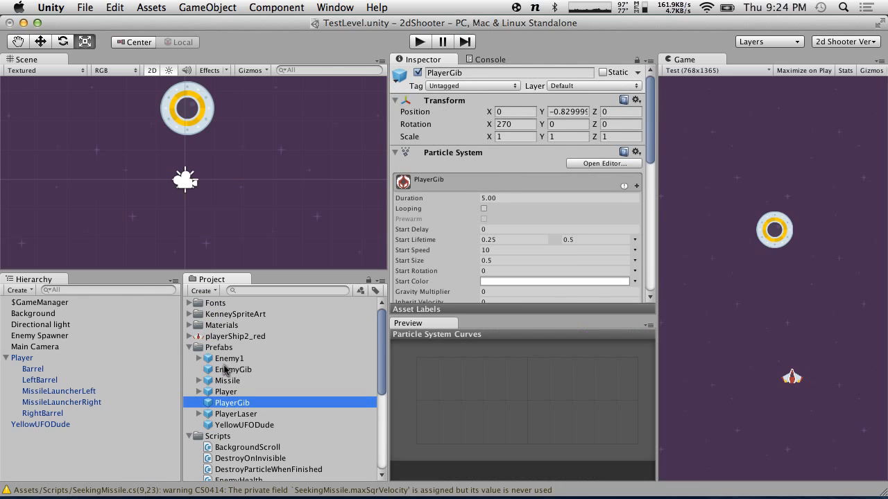
Duplicate the EnemyGib prefab and rename the copy UFOGib.
{"action": "left_click", "coordinate": [229, 370]}
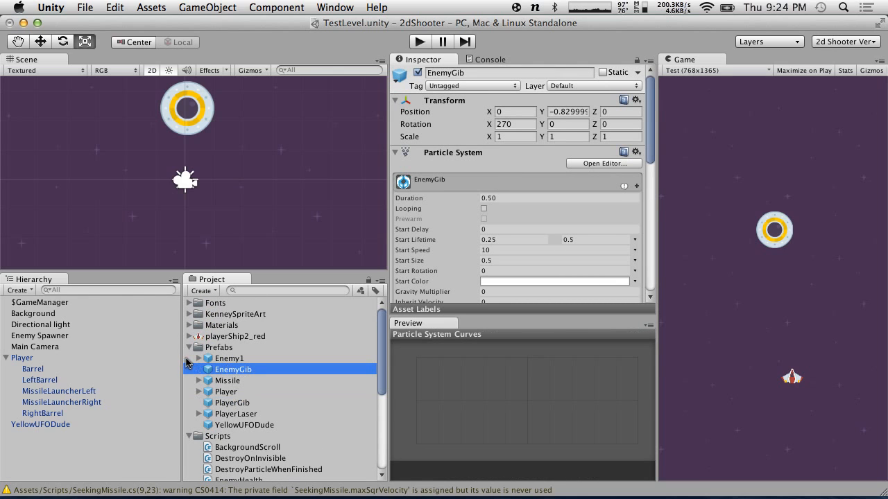
{"action": "key", "text": "super+d"}
{"action": "left_click", "coordinate": [231, 380]}
{"action": "type", "text": "UF"}
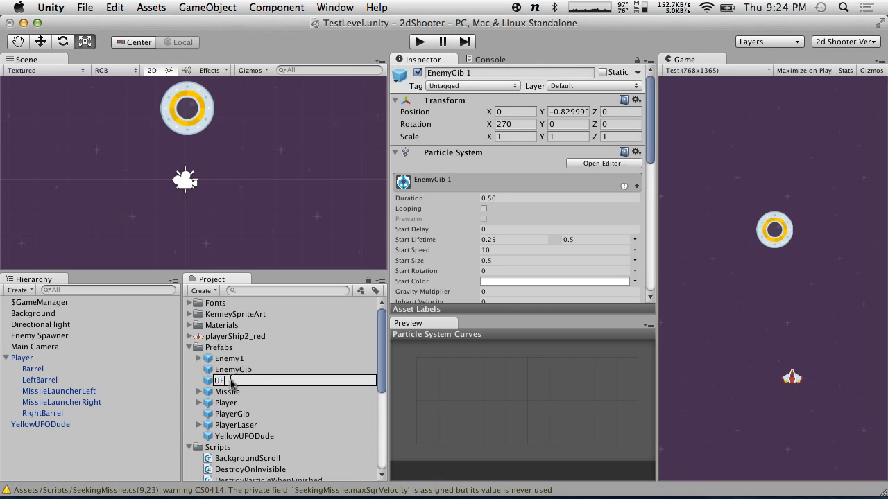
{"action": "type", "text": "OGib"}
{"action": "key", "text": "Return"}
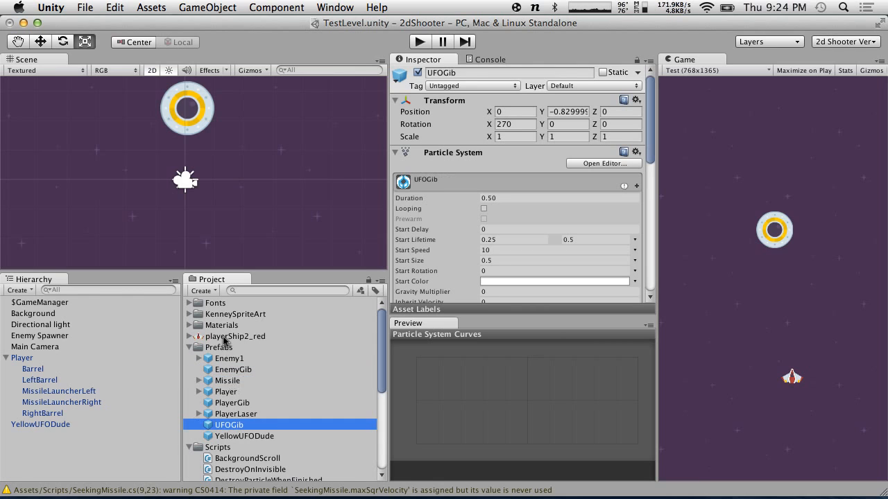
Examine the Materials textures and the KenneySpriteArt laser sprites for an image suited to the UFO's particles.
{"action": "left_click", "coordinate": [190, 325]}
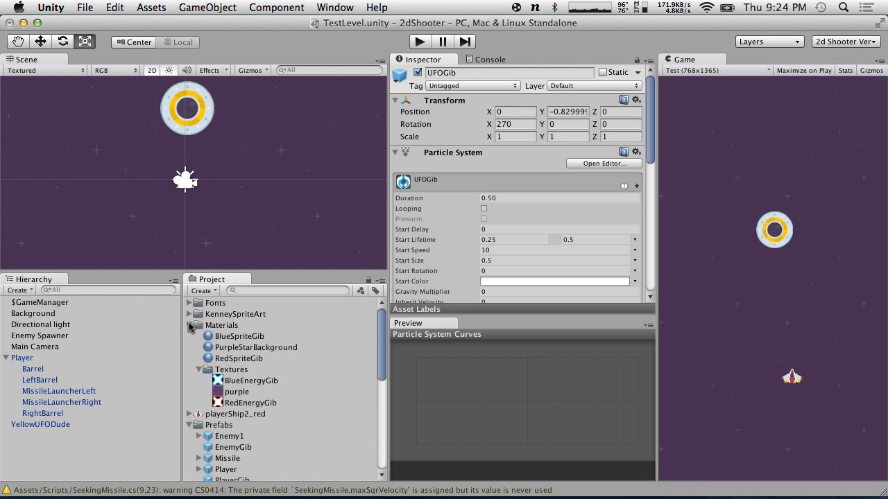
{"action": "scroll", "coordinate": [221, 376], "scroll_direction": "down", "scroll_amount": 2}
{"action": "scroll", "coordinate": [221, 375], "scroll_direction": "up", "scroll_amount": 1}
{"action": "scroll", "coordinate": [219, 371], "scroll_direction": "down", "scroll_amount": 2}
{"action": "scroll", "coordinate": [215, 364], "scroll_direction": "up", "scroll_amount": 6}
{"action": "left_click", "coordinate": [189, 314]}
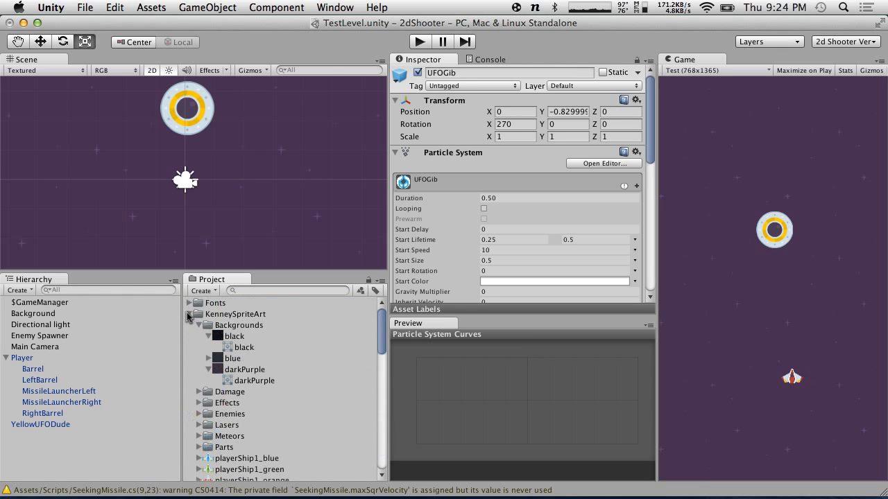
{"action": "left_click", "coordinate": [199, 404]}
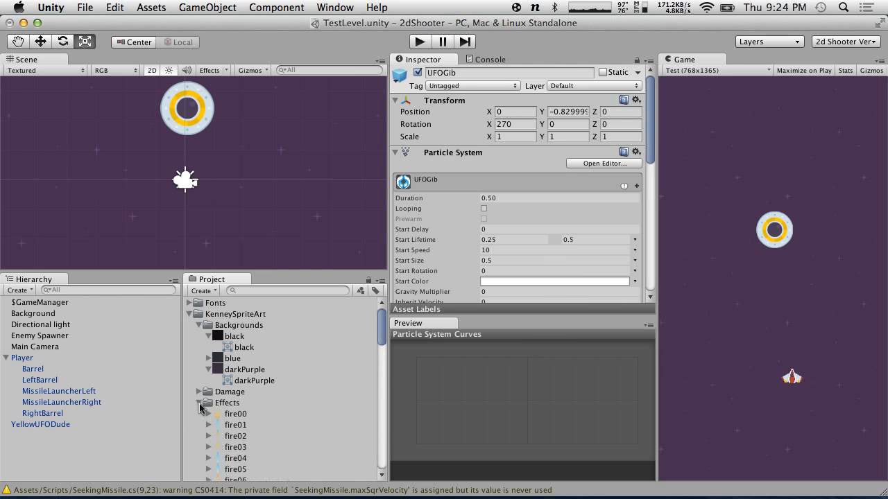
{"action": "left_click", "coordinate": [199, 404]}
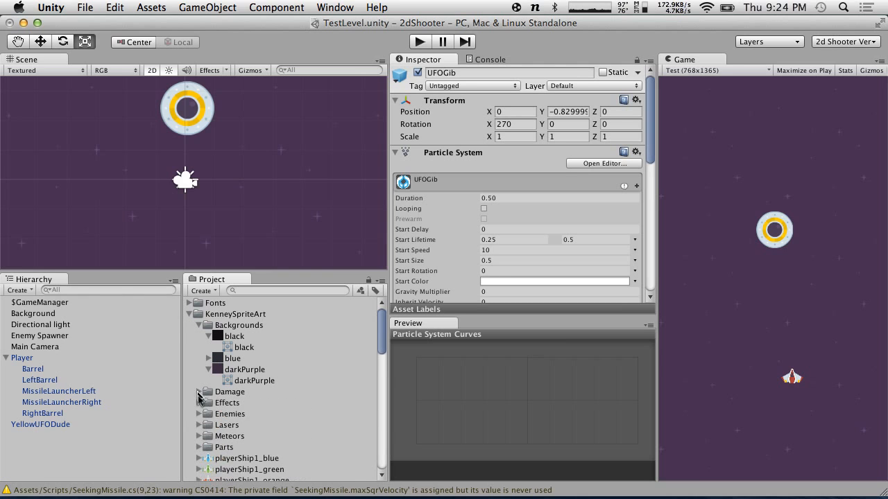
{"action": "left_click", "coordinate": [199, 426]}
{"action": "scroll", "coordinate": [199, 427], "scroll_direction": "down", "scroll_amount": 15}
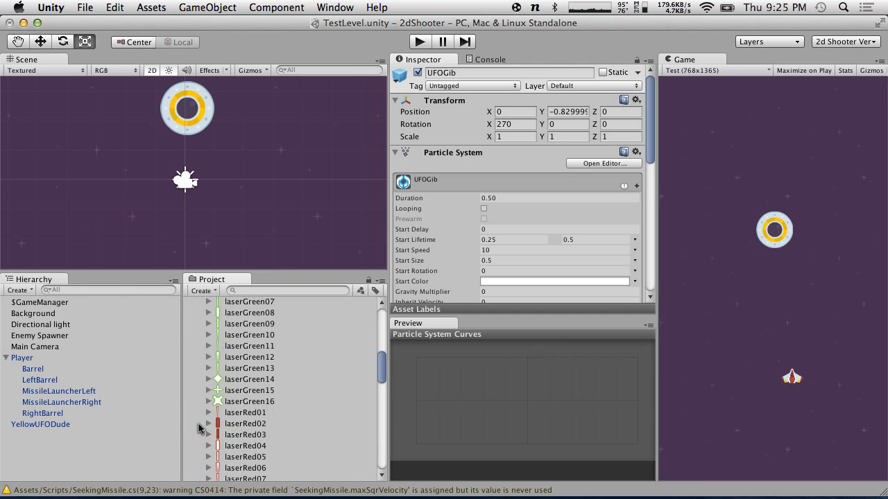
{"action": "scroll", "coordinate": [199, 428], "scroll_direction": "up", "scroll_amount": 10}
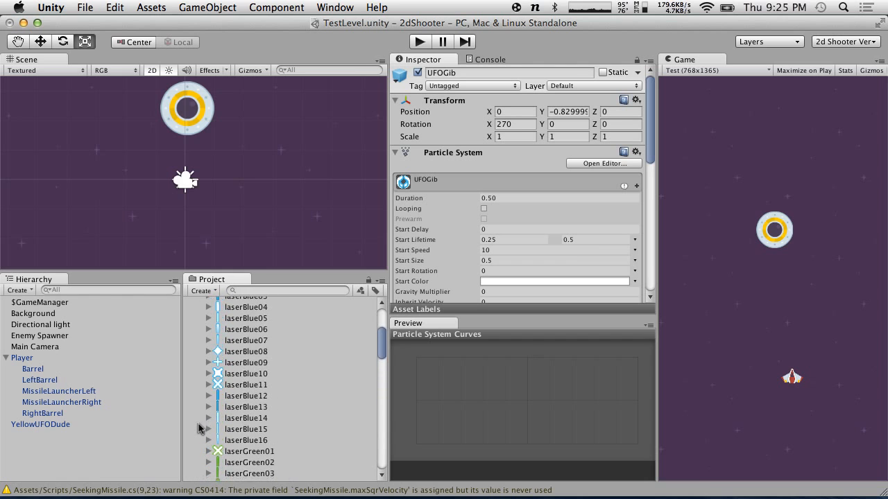
{"action": "scroll", "coordinate": [199, 428], "scroll_direction": "down", "scroll_amount": 12}
{"action": "scroll", "coordinate": [199, 428], "scroll_direction": "up", "scroll_amount": 20}
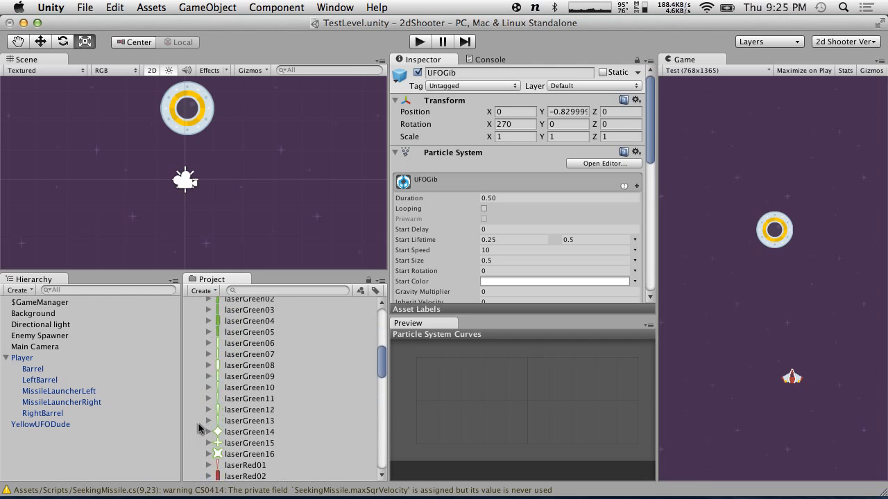
{"action": "left_click", "coordinate": [192, 315]}
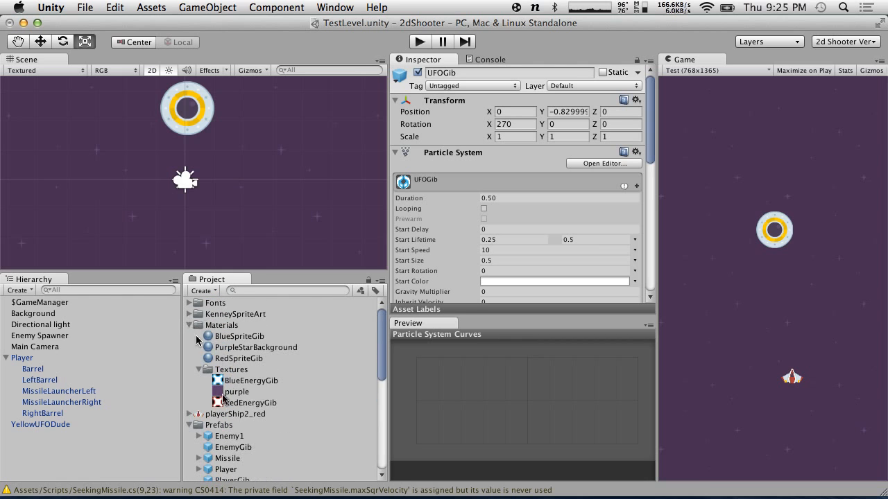
{"action": "scroll", "coordinate": [238, 394], "scroll_direction": "down", "scroll_amount": 8}
{"action": "scroll", "coordinate": [238, 394], "scroll_direction": "up", "scroll_amount": 8}
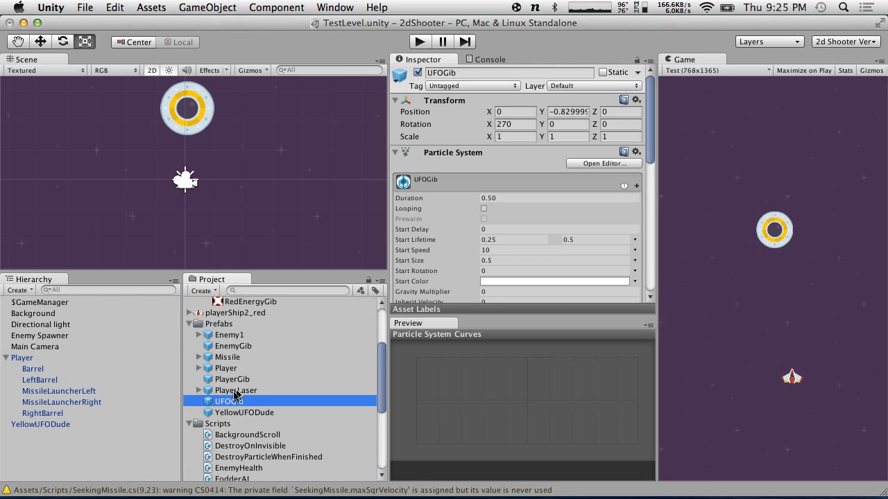
Delete the UFOGib prefab from the Prefabs folder and confirm the deletion.
{"action": "right_click", "coordinate": [229, 401]}
{"action": "left_click", "coordinate": [310, 331]}
{"action": "left_click", "coordinate": [548, 196]}
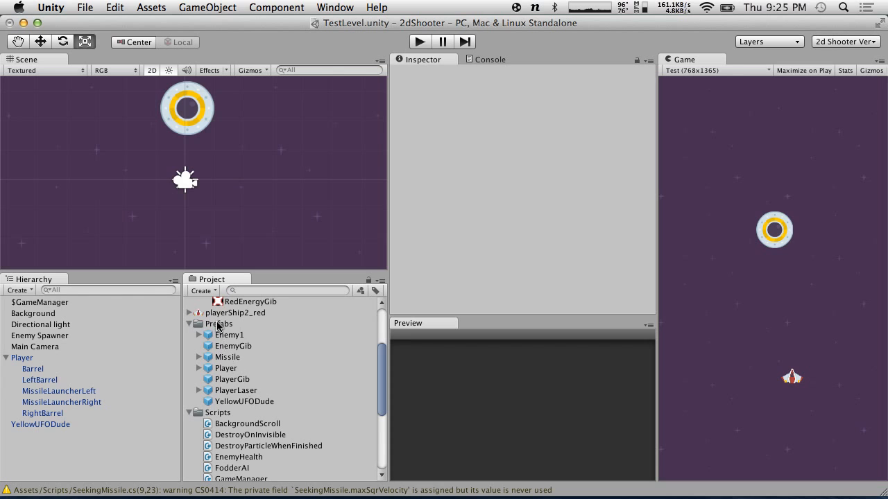
Duplicate the EnemyGib prefab and rename the copy EnemyDamageEffect.
{"action": "left_click", "coordinate": [236, 347]}
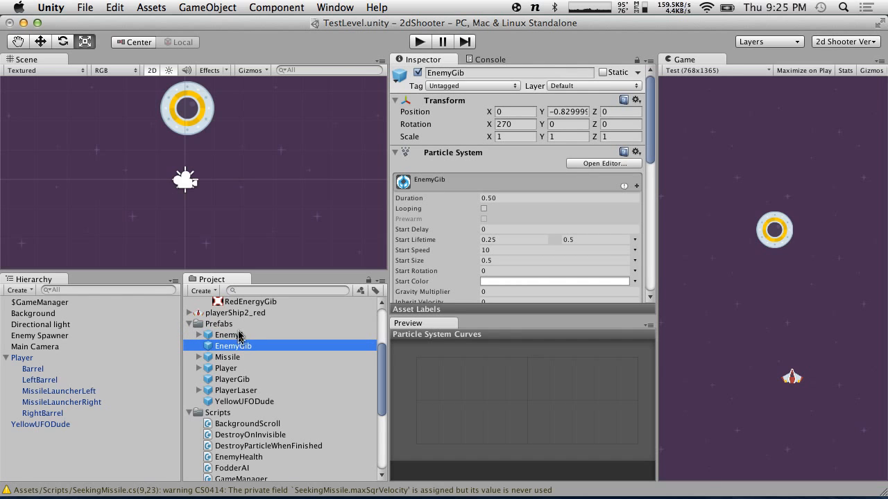
{"action": "key", "text": "super+d"}
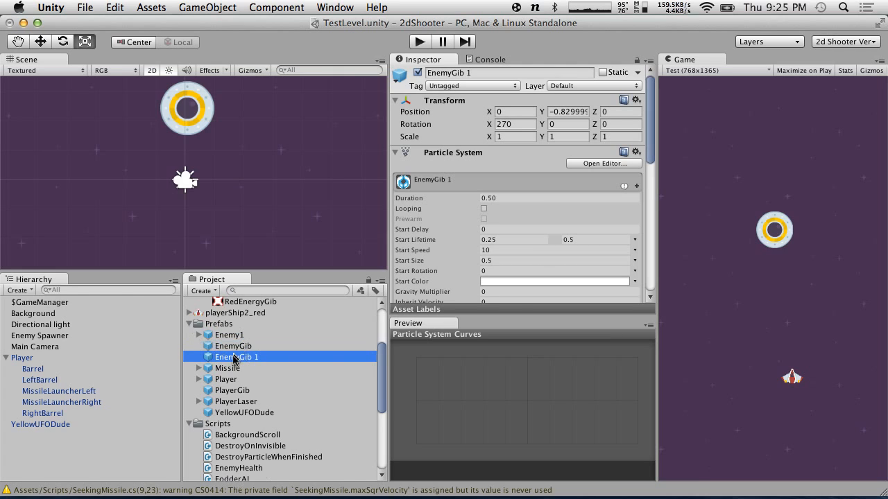
{"action": "left_click", "coordinate": [238, 359]}
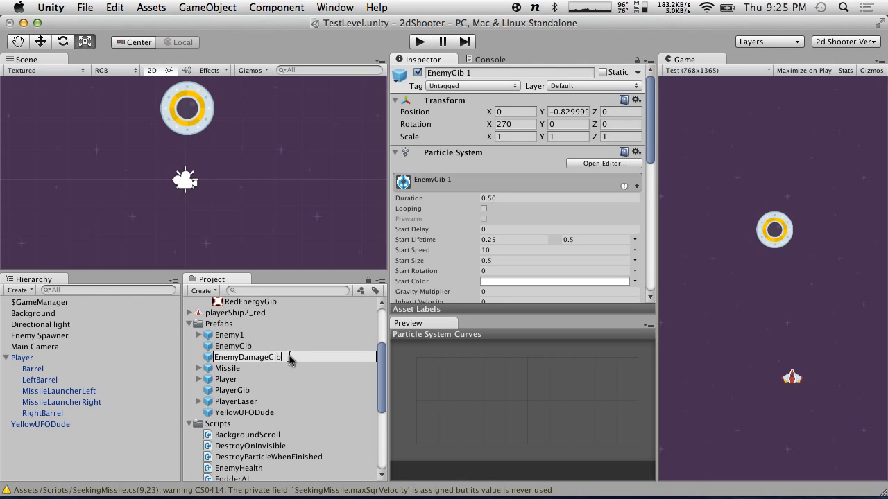
{"action": "type", "text": "EnemyDamageEffect"}
{"action": "key", "text": "Return"}
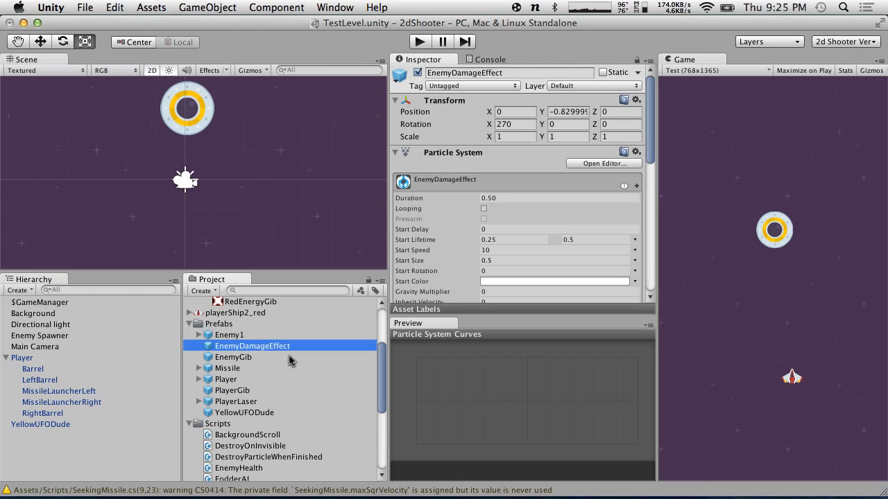
Place the EnemyDamageEffect prefab in the scene and set its particle start size to 0.1.
{"action": "left_click_drag", "start_coordinate": [237, 347], "coordinate": [87, 430]}
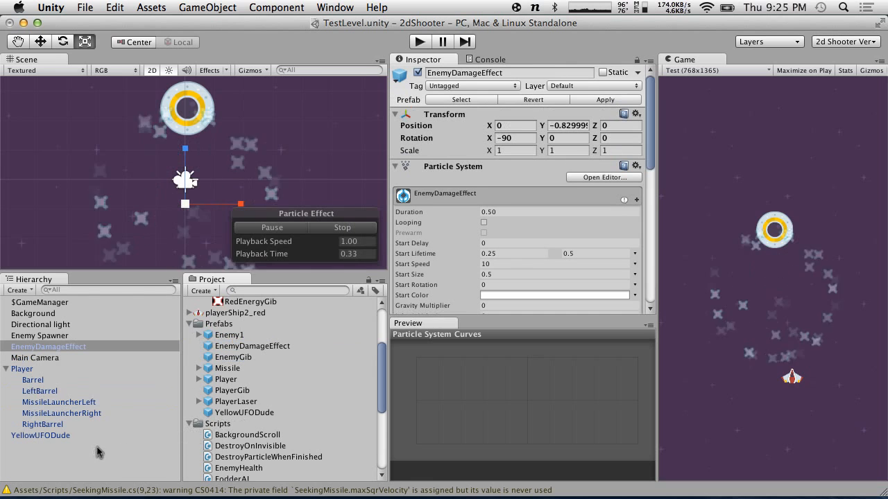
{"action": "left_click", "coordinate": [49, 346]}
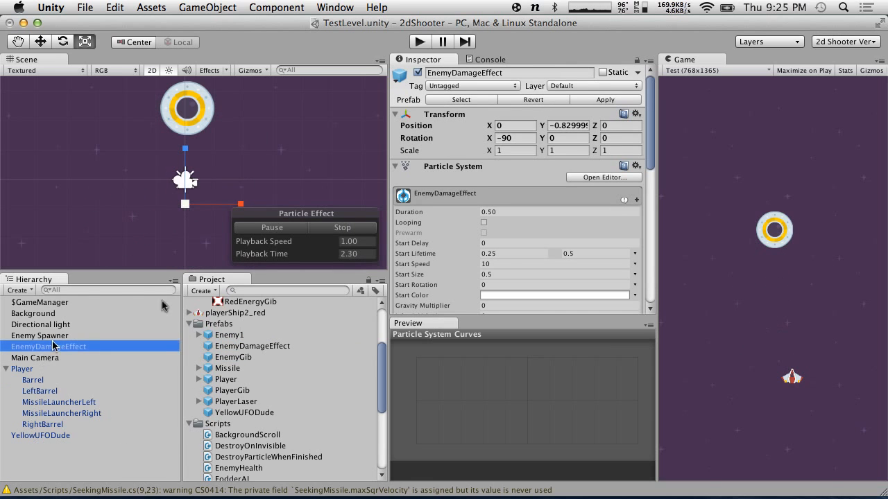
{"action": "left_click", "coordinate": [653, 165]}
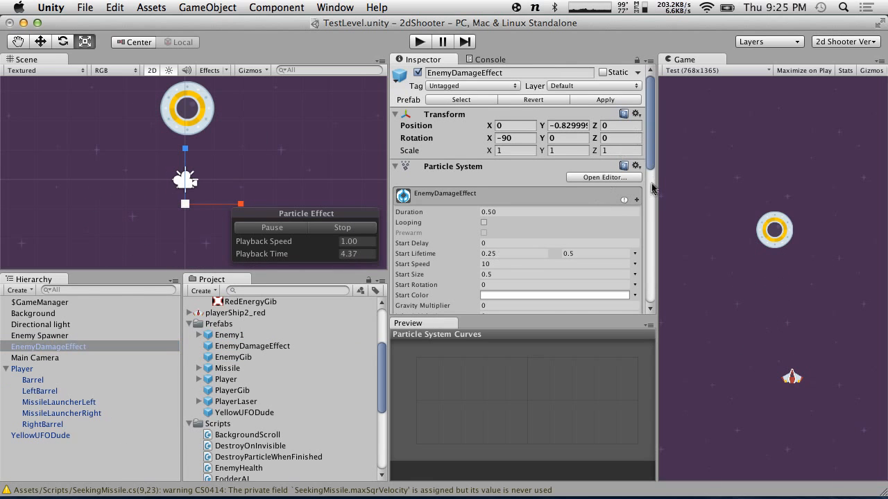
{"action": "left_click_drag", "start_coordinate": [651, 150], "coordinate": [650, 164]}
{"action": "left_click", "coordinate": [520, 218]}
{"action": "key", "text": "BackSpace"}
{"action": "type", "text": "1"}
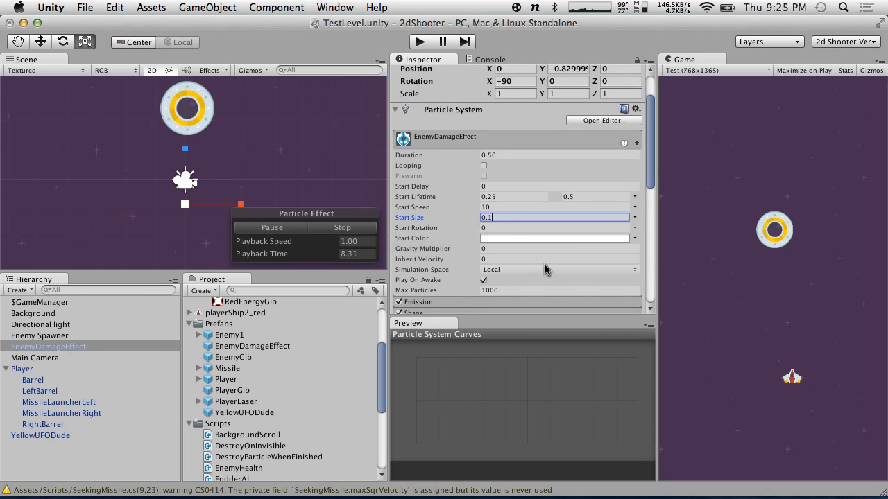
Set the effect's start speed to 5 and its emission burst to 20 particles, then stop the particle playback.
{"action": "left_click", "coordinate": [511, 208]}
{"action": "type", "text": "5"}
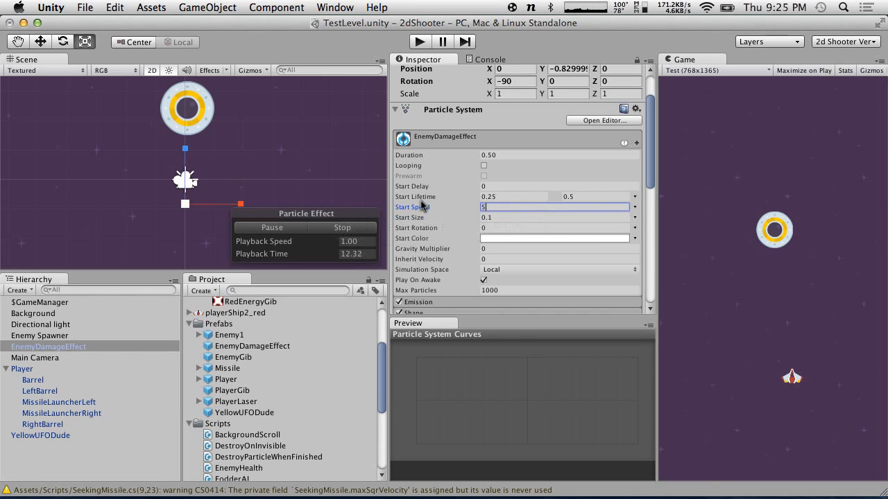
{"action": "scroll", "coordinate": [575, 242], "scroll_direction": "down", "scroll_amount": 5}
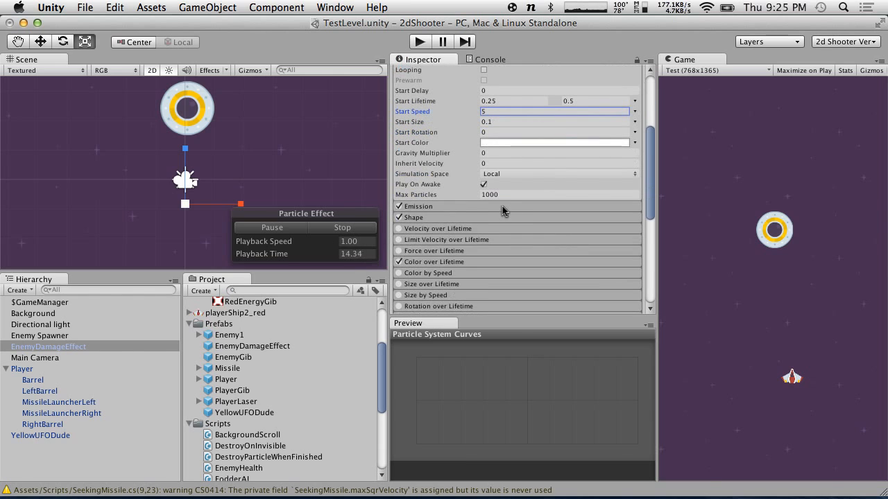
{"action": "left_click", "coordinate": [502, 206]}
{"action": "left_click", "coordinate": [502, 205]}
{"action": "left_click", "coordinate": [503, 205]}
{"action": "left_click", "coordinate": [548, 256]}
{"action": "type", "text": "20"}
{"action": "left_click", "coordinate": [332, 230]}
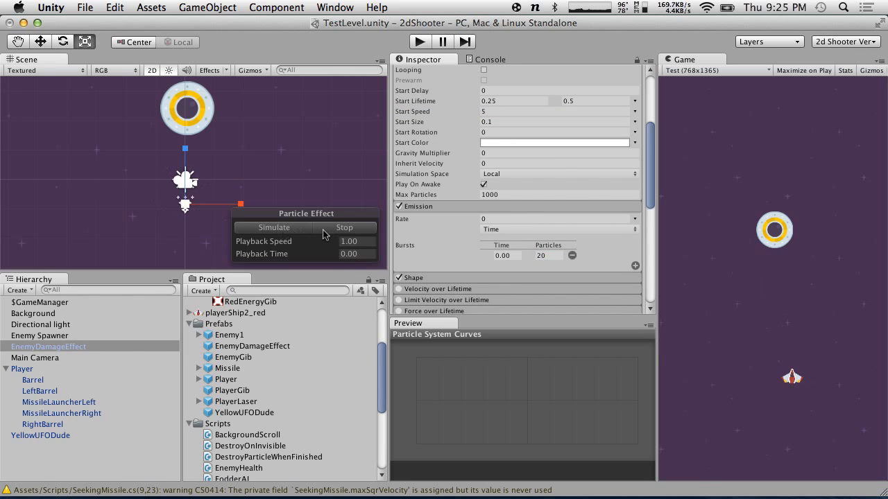
Set the particle start speed to 1, preview the effect, and set the emission burst to 10 particles.
{"action": "scroll", "coordinate": [513, 191], "scroll_direction": "up", "scroll_amount": 4}
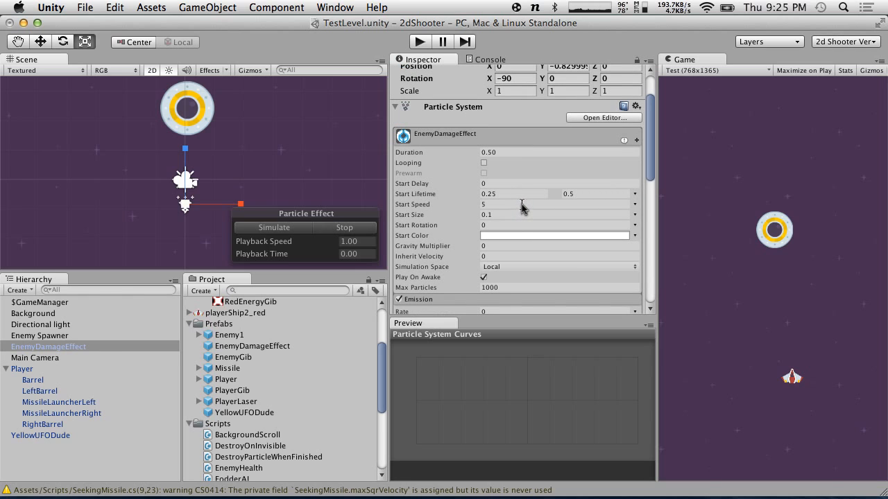
{"action": "left_click", "coordinate": [524, 205]}
{"action": "left_click", "coordinate": [296, 227]}
{"action": "left_click", "coordinate": [289, 229]}
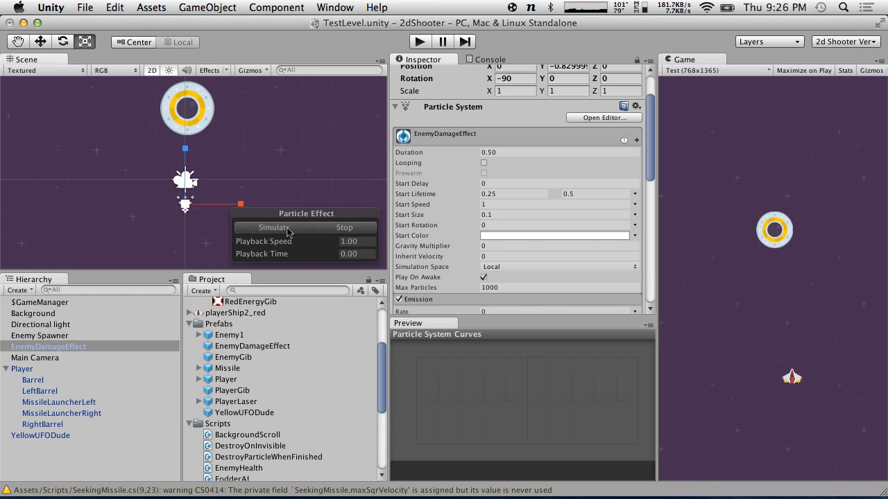
{"action": "scroll", "coordinate": [438, 232], "scroll_direction": "down", "scroll_amount": 6}
{"action": "left_click", "coordinate": [548, 151]}
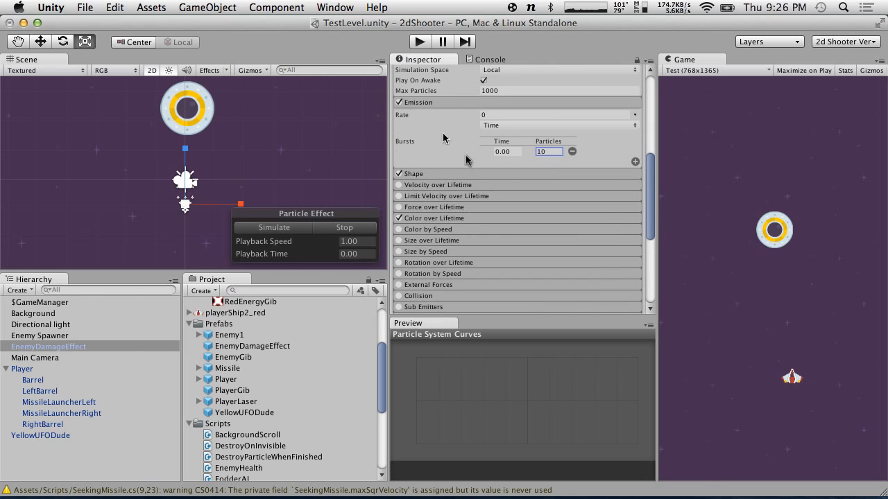
Apply the changes to the EnemyDamageEffect prefab and delete its instance from the scene.
{"action": "left_click", "coordinate": [44, 348]}
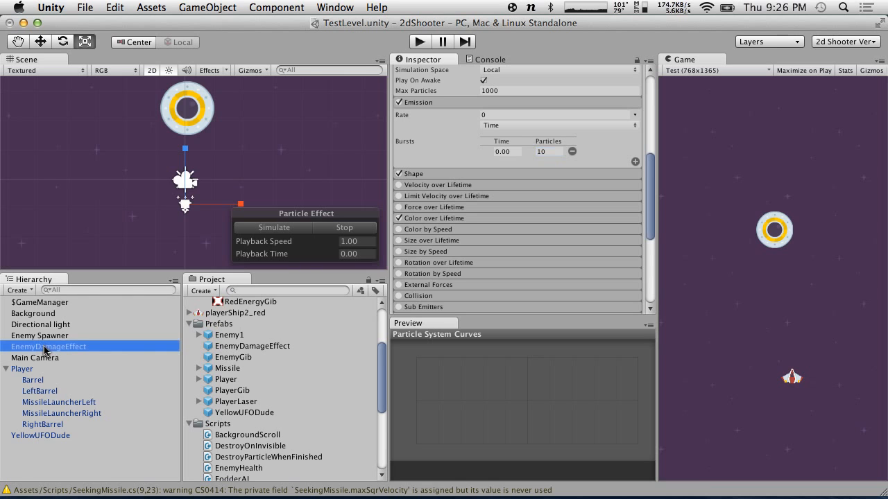
{"action": "scroll", "coordinate": [545, 141], "scroll_direction": "up", "scroll_amount": 10}
{"action": "left_click", "coordinate": [628, 100]}
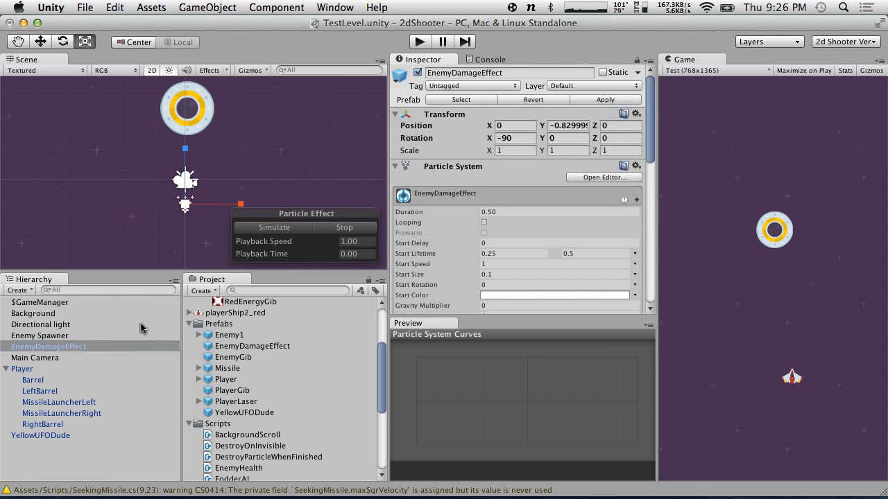
{"action": "right_click", "coordinate": [43, 349]}
{"action": "left_click", "coordinate": [79, 411]}
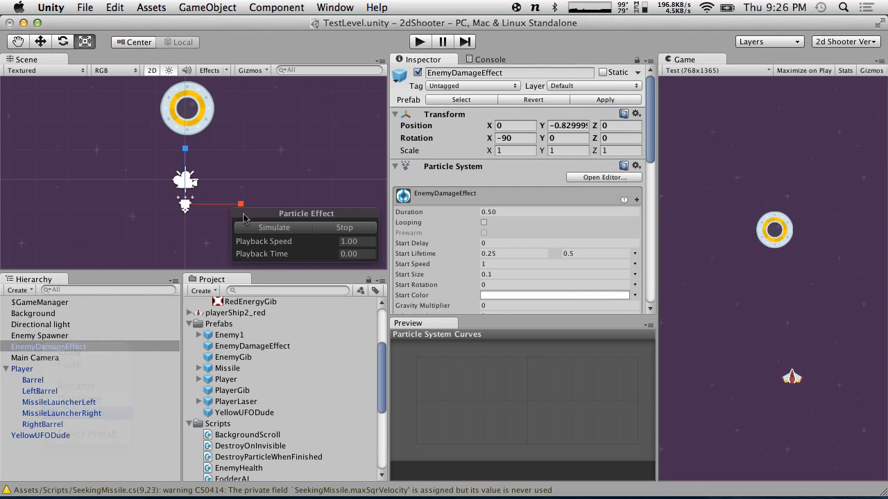
Switch to MonoDevelop and begin an Instantiate call with hitEffect below currentHealth-- in the EnemyHealth script's OnTriggerEnter method.
{"action": "key", "text": "super+Tab"}
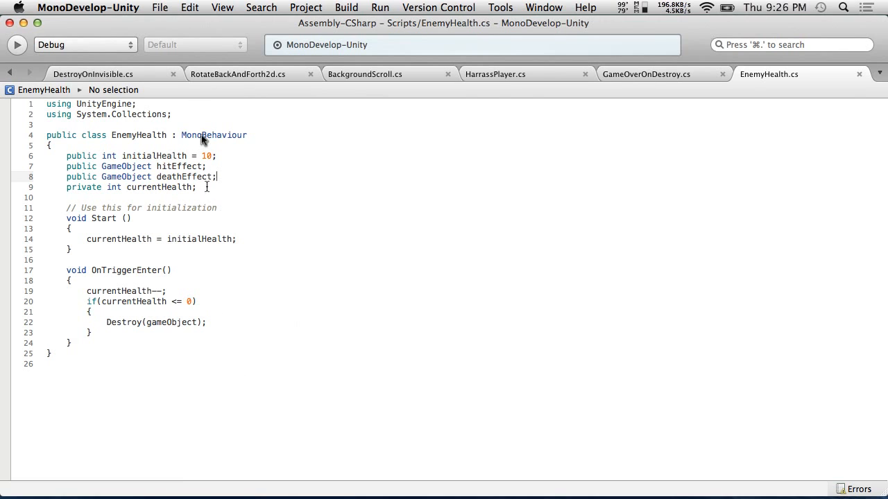
{"action": "left_click", "coordinate": [188, 292]}
{"action": "key", "text": "Return"}
{"action": "type", "text": "Instantiate"}
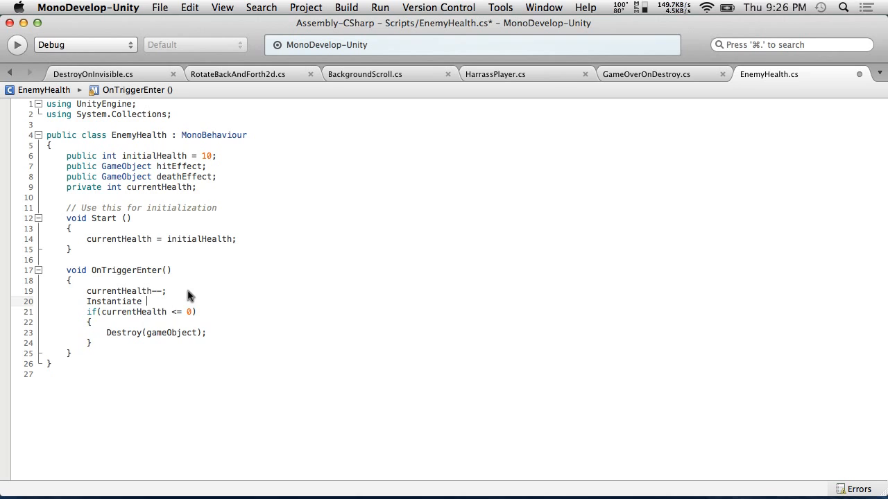
{"action": "key", "text": "BackSpace"}
{"action": "type", "text": "("}
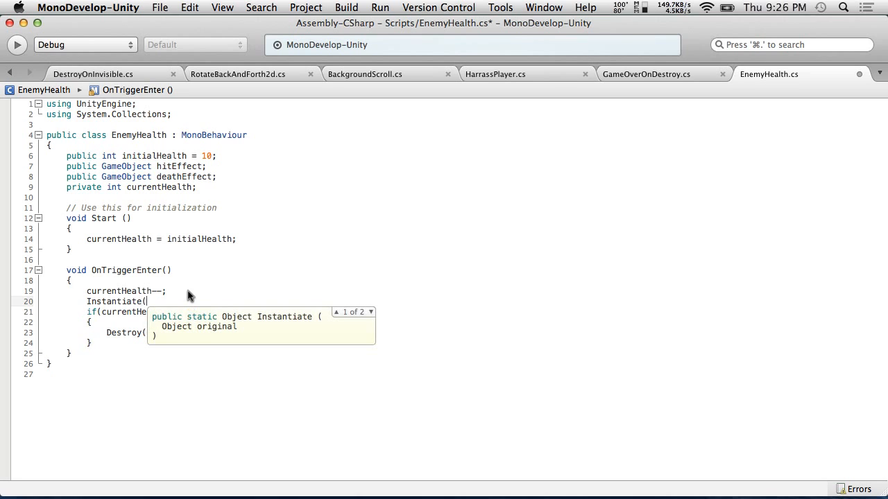
{"action": "type", "text": "death"}
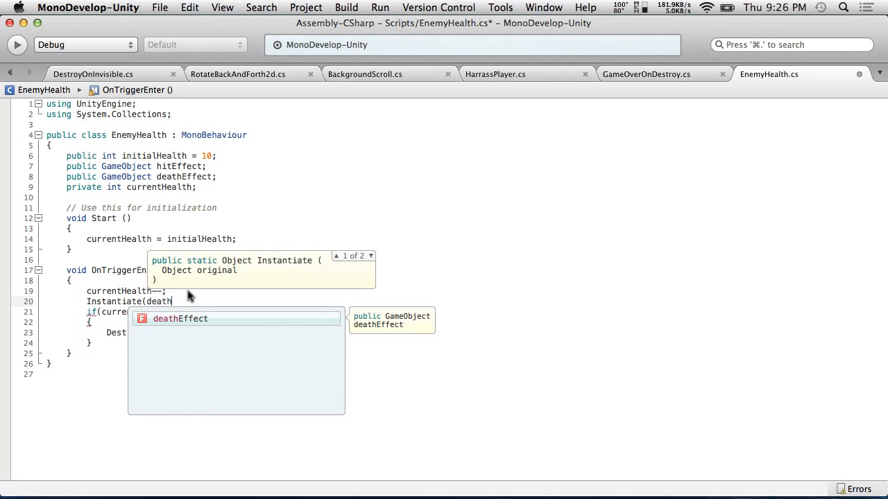
{"action": "key", "text": "BackSpace"}
{"action": "key", "text": "BackSpace"}
{"action": "key", "text": "BackSpace"}
{"action": "key", "text": "BackSpace"}
{"action": "key", "text": "BackSpace"}
{"action": "type", "text": "hit"}
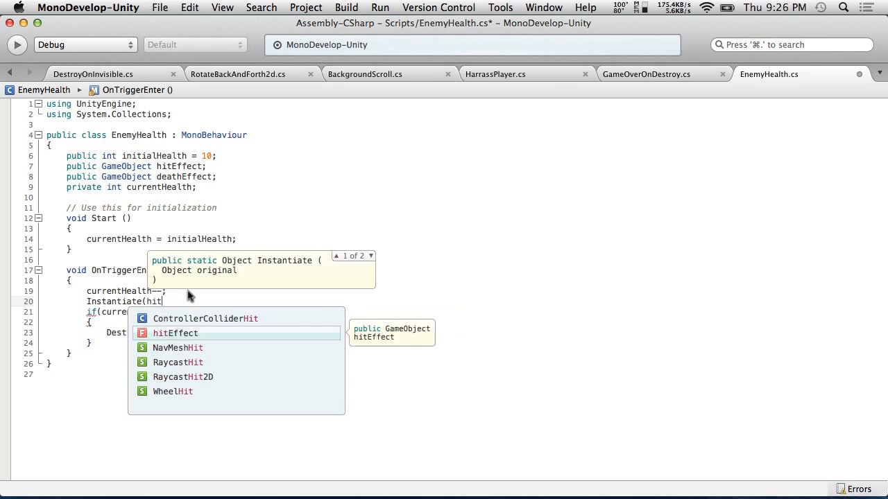
{"action": "key", "text": "Return"}
Add transform.position after hitEffect in the Instantiate call, separating the two arguments with a comma.
{"action": "type", "text": "("}
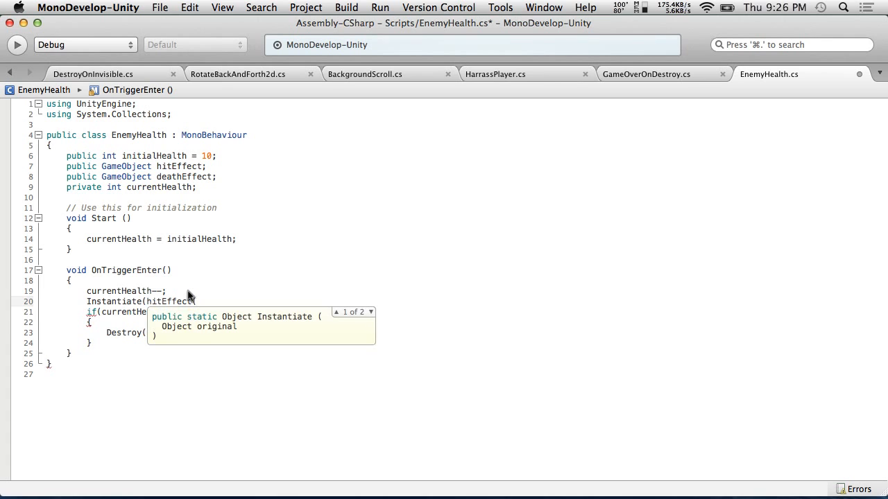
{"action": "type", "text": "trans"}
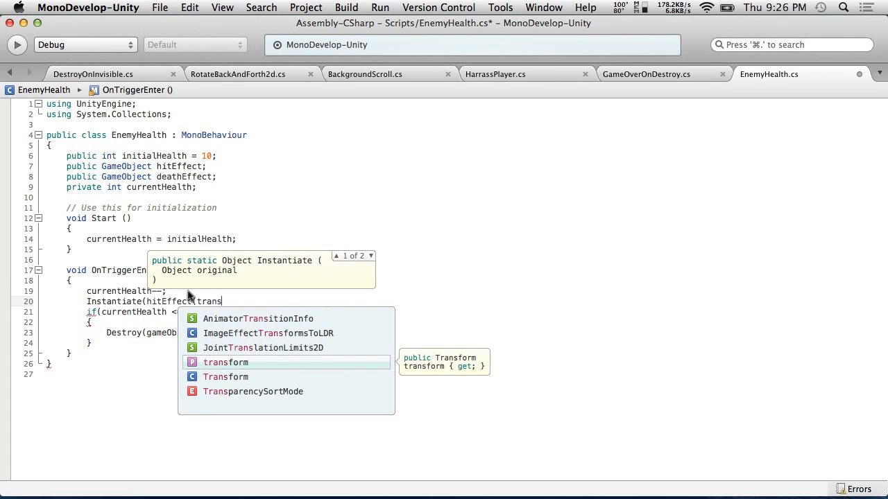
{"action": "type", "text": "form.po"}
{"action": "key", "text": "Return"}
{"action": "type", "text": ")"}
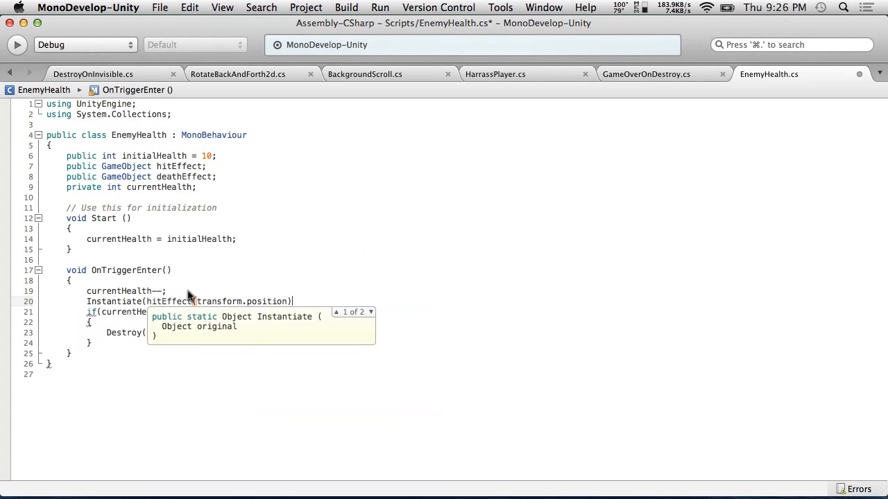
{"action": "type", "text": ","}
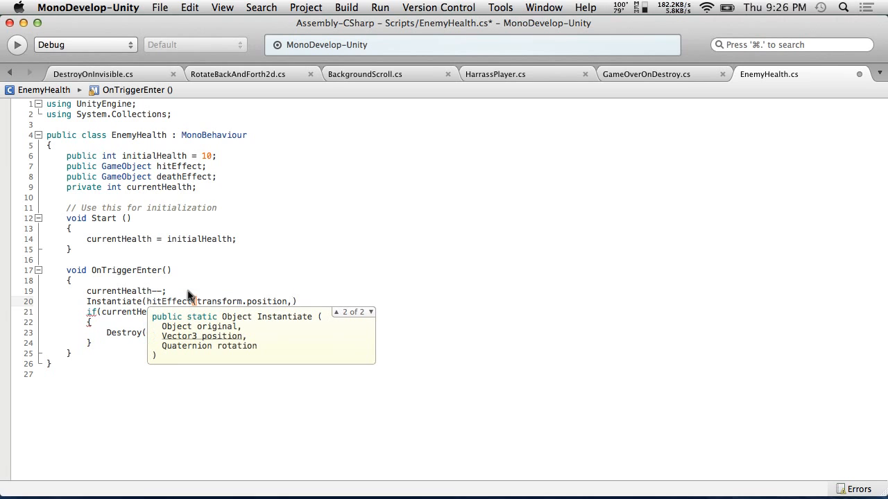
{"action": "key", "text": "BackSpace"}
{"action": "left_click", "coordinate": [195, 301]}
{"action": "key", "text": "BackSpace"}
{"action": "type", "text": ","}
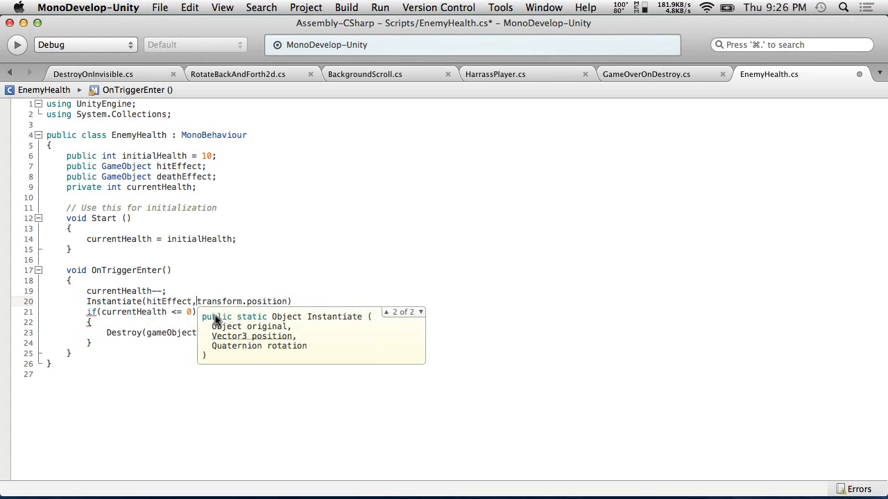
Complete the hitEffect Instantiate call with Quaternion.identity as its third argument and a closing semicolon.
{"action": "left_click", "coordinate": [293, 302]}
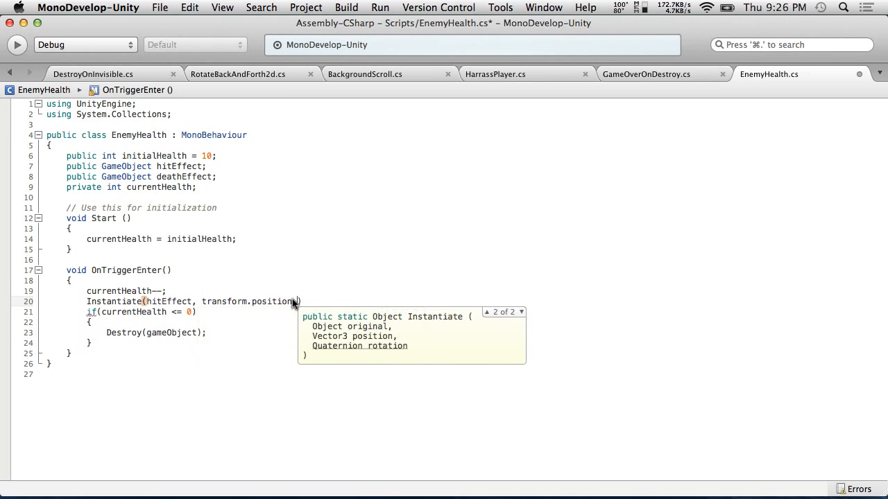
{"action": "type", "text": "Qu"}
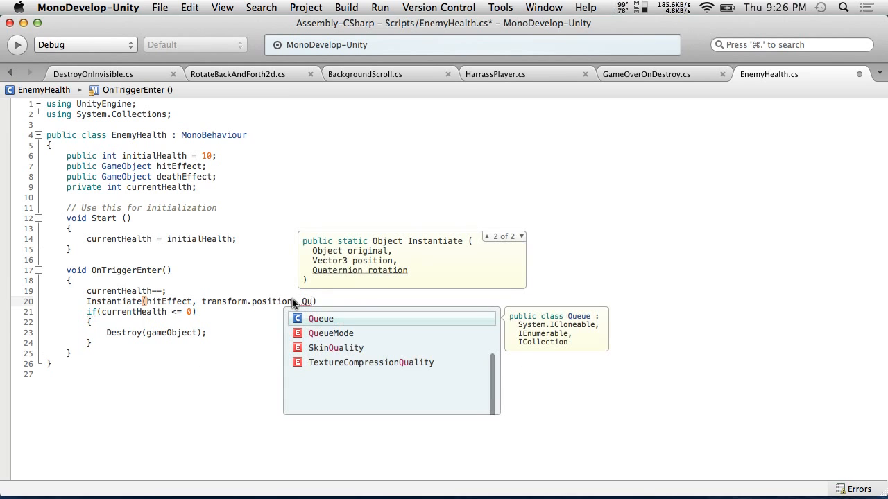
{"action": "type", "text": "at"}
{"action": "type", "text": "ernion.identity"}
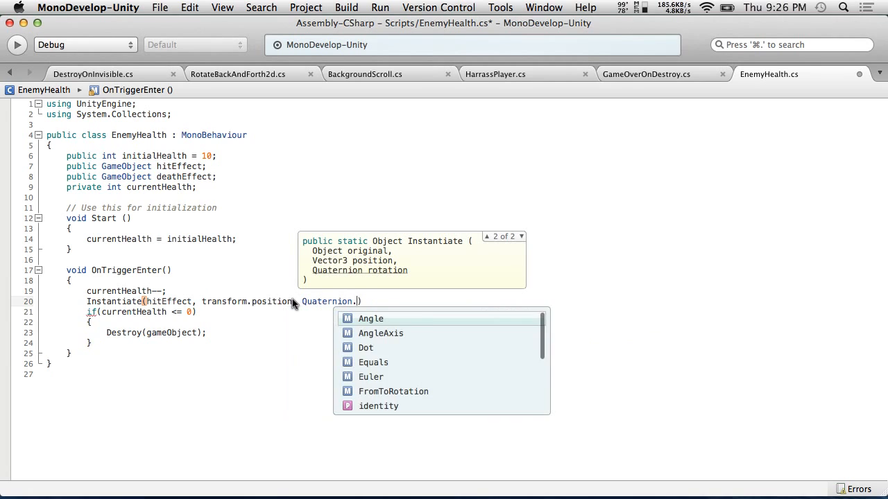
{"action": "left_click", "coordinate": [221, 293]}
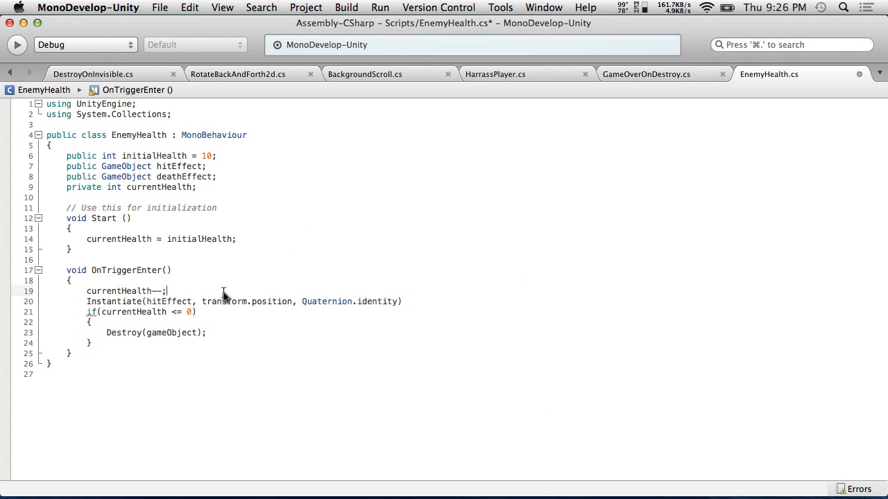
{"action": "left_click", "coordinate": [420, 302]}
{"action": "type", "text": ";"}
Copy the Instantiate line into the if block above Destroy(gameObject) and make the copy spawn deathEffect.
{"action": "left_click_drag", "start_coordinate": [422, 303], "coordinate": [87, 306]}
{"action": "key", "text": "super+c"}
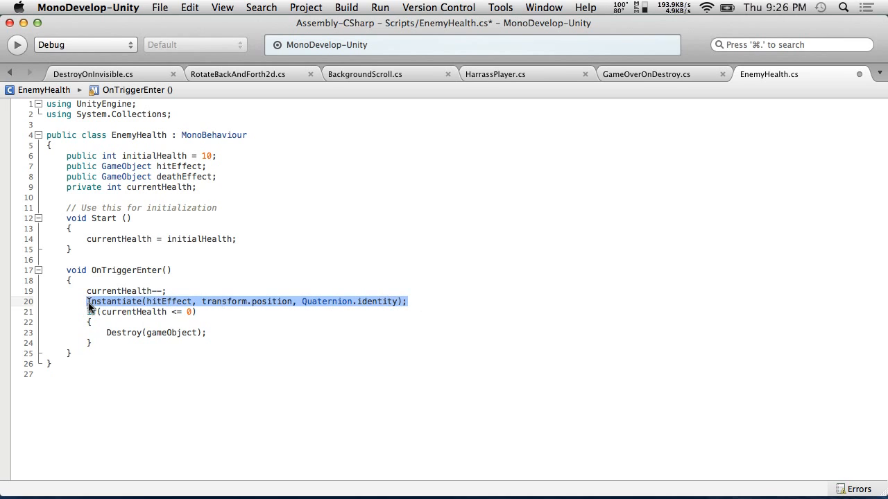
{"action": "left_click", "coordinate": [123, 323]}
{"action": "key", "text": "Return"}
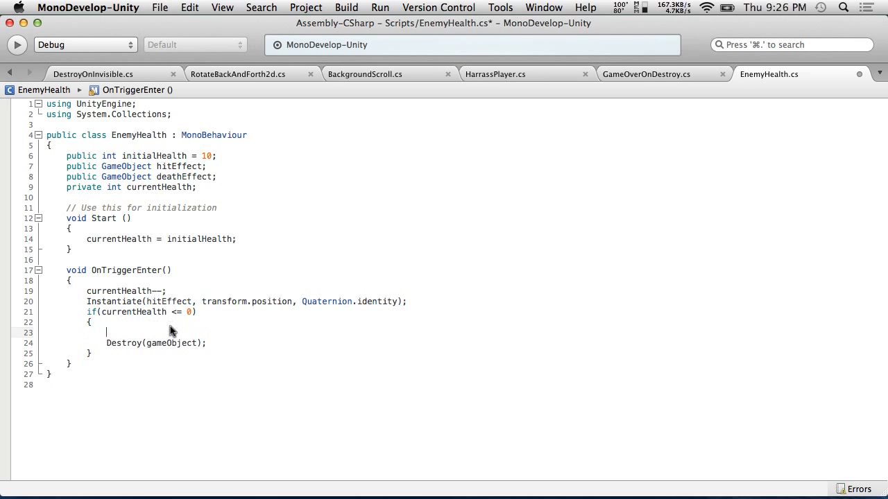
{"action": "key", "text": "super+v"}
{"action": "type", "text": "deathEffect"}
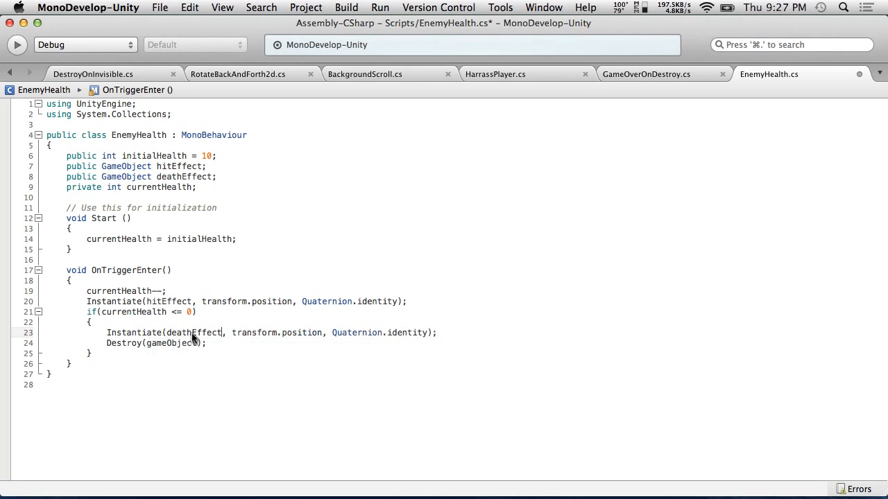
Save the EnemyHealth script and switch to Unity.
{"action": "left_click", "coordinate": [168, 259]}
{"action": "left_click", "coordinate": [189, 7]}
{"action": "mouse_move", "coordinate": [160, 7]}
{"action": "left_click", "coordinate": [170, 60]}
{"action": "key", "text": "super+Tab"}
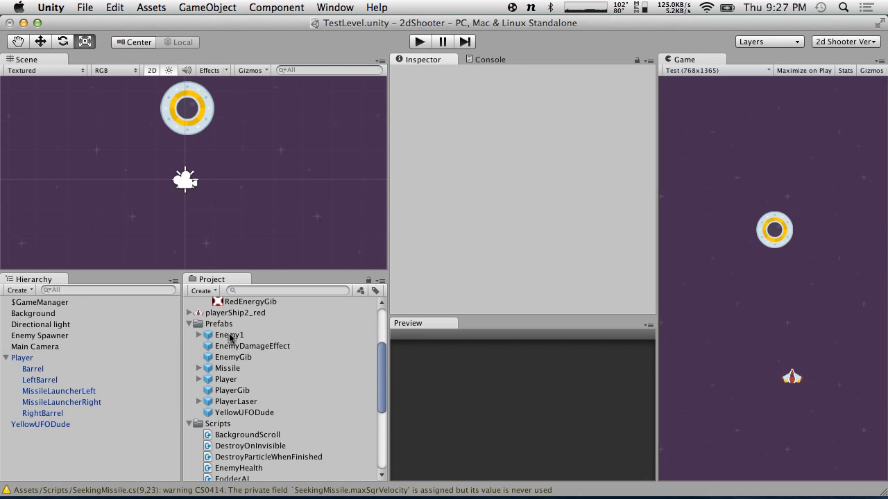
Apply the scene's YellowUFODude changes to its prefab and check the prefab's Enemy Health component.
{"action": "left_click", "coordinate": [233, 414]}
{"action": "left_click", "coordinate": [66, 424]}
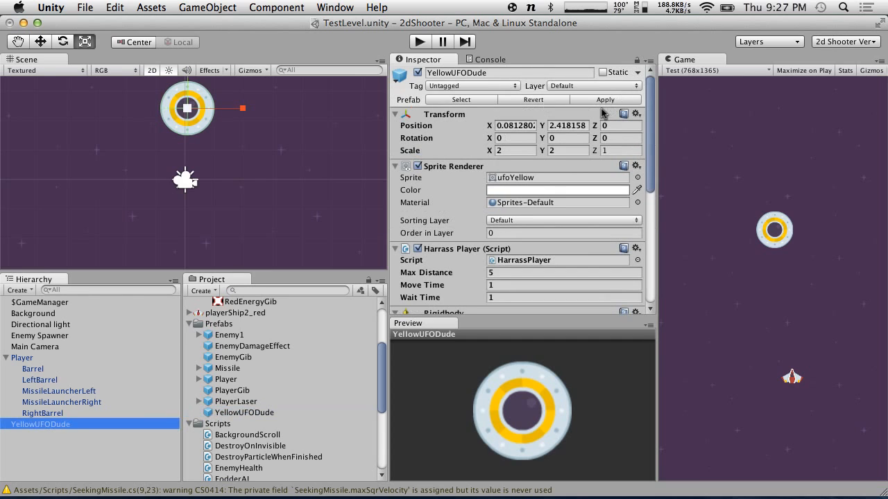
{"action": "left_click", "coordinate": [602, 99]}
{"action": "left_click", "coordinate": [219, 414]}
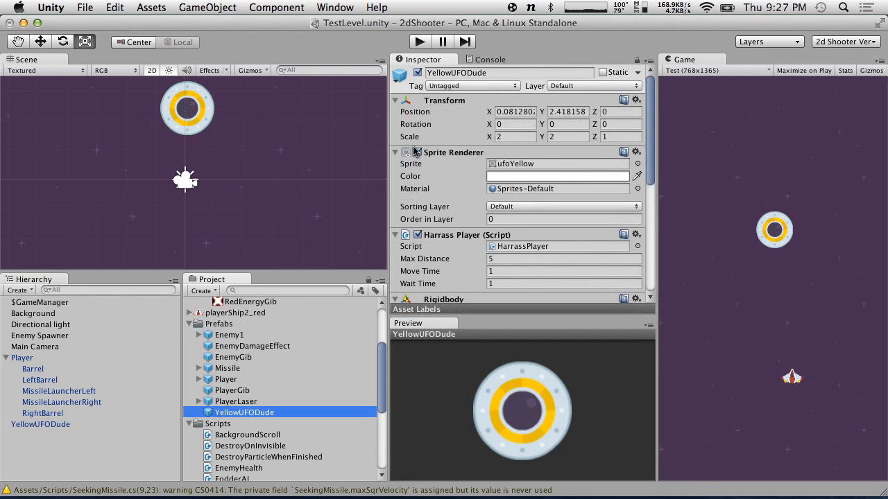
{"action": "scroll", "coordinate": [524, 161], "scroll_direction": "down", "scroll_amount": 5}
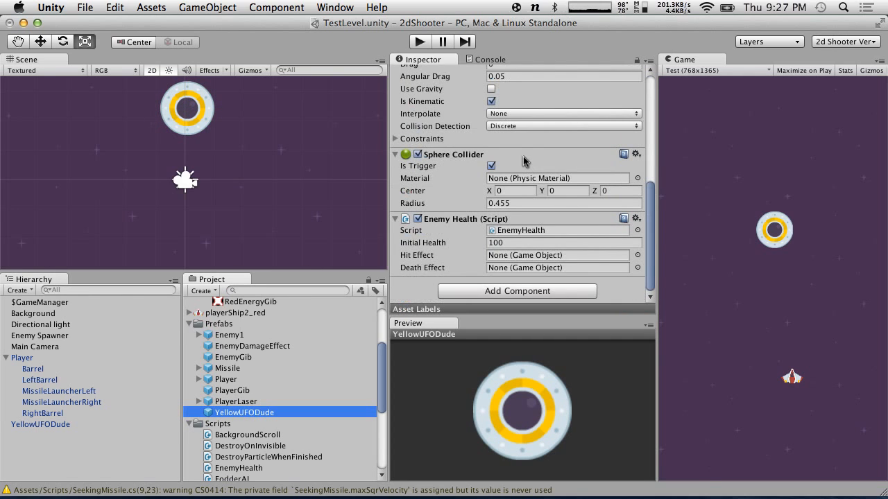
Assign EnemyDamageEffect as Hit Effect and EnemyGib as Death Effect on the scene's YellowUFODude, and apply the changes to its prefab.
{"action": "left_click", "coordinate": [41, 424]}
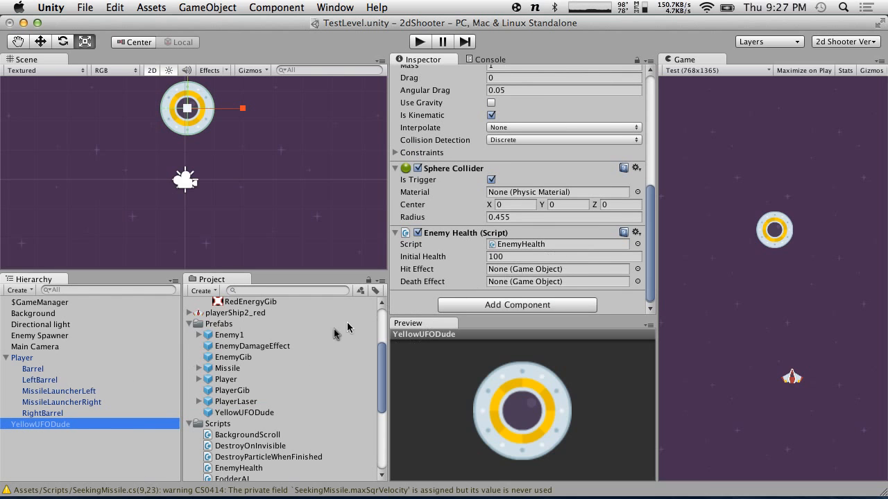
{"action": "scroll", "coordinate": [226, 445], "scroll_direction": "down", "scroll_amount": 5}
{"action": "scroll", "coordinate": [224, 444], "scroll_direction": "up", "scroll_amount": 9}
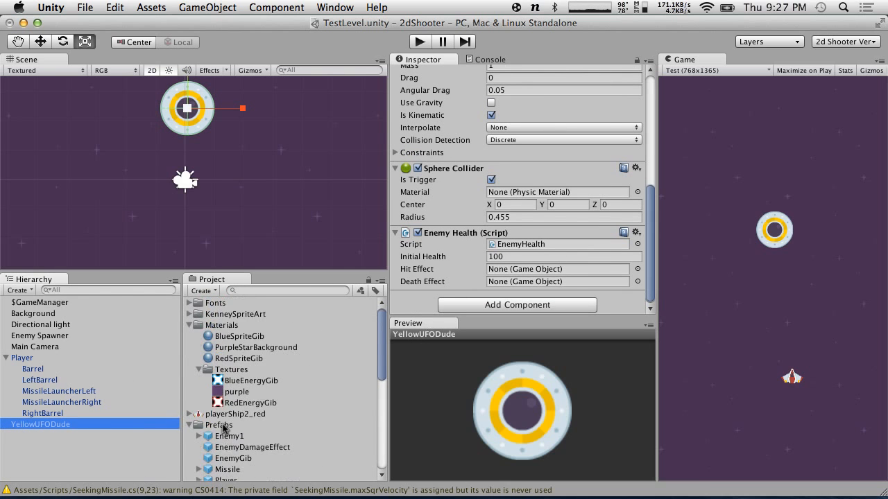
{"action": "scroll", "coordinate": [224, 427], "scroll_direction": "down", "scroll_amount": 10}
{"action": "scroll", "coordinate": [224, 427], "scroll_direction": "up", "scroll_amount": 5}
{"action": "left_click_drag", "start_coordinate": [238, 353], "coordinate": [555, 269]}
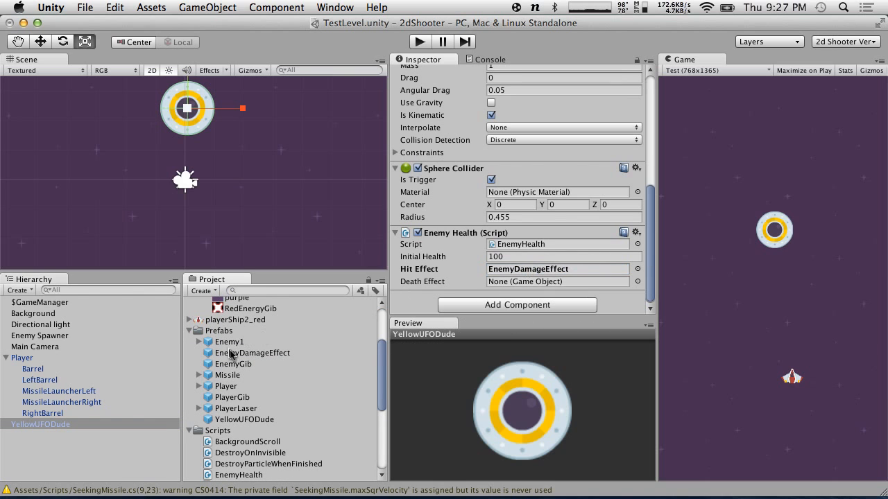
{"action": "left_click_drag", "start_coordinate": [234, 360], "coordinate": [555, 282]}
{"action": "scroll", "coordinate": [569, 229], "scroll_direction": "up", "scroll_amount": 10}
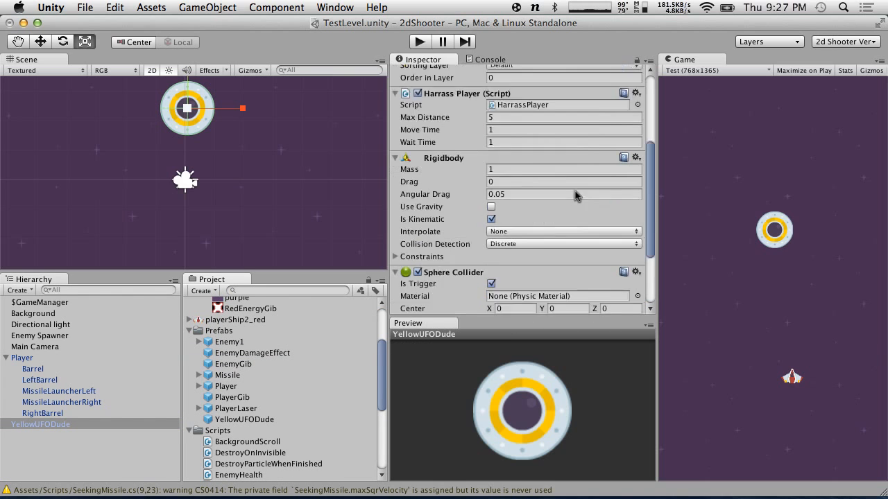
Run the game to test the UFO's hit and death effects, stop it, and select the EnemyDamageEffect prefab.
{"action": "left_click", "coordinate": [419, 42]}
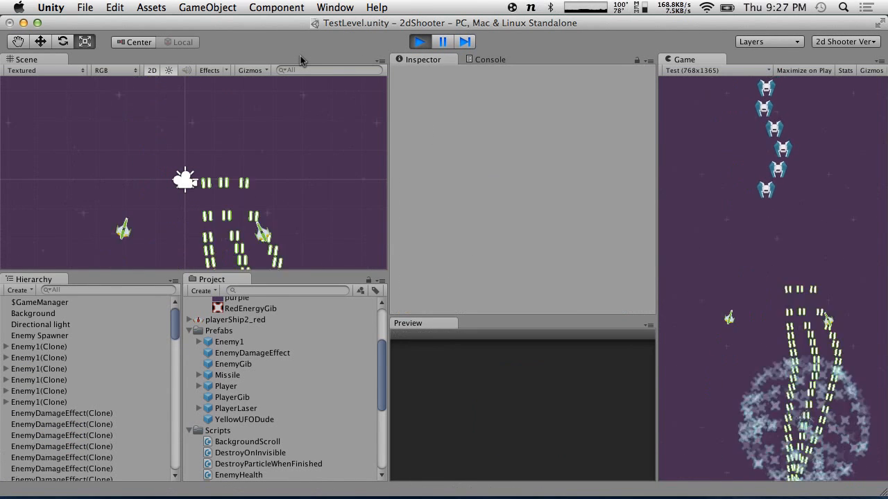
{"action": "left_click", "coordinate": [426, 42]}
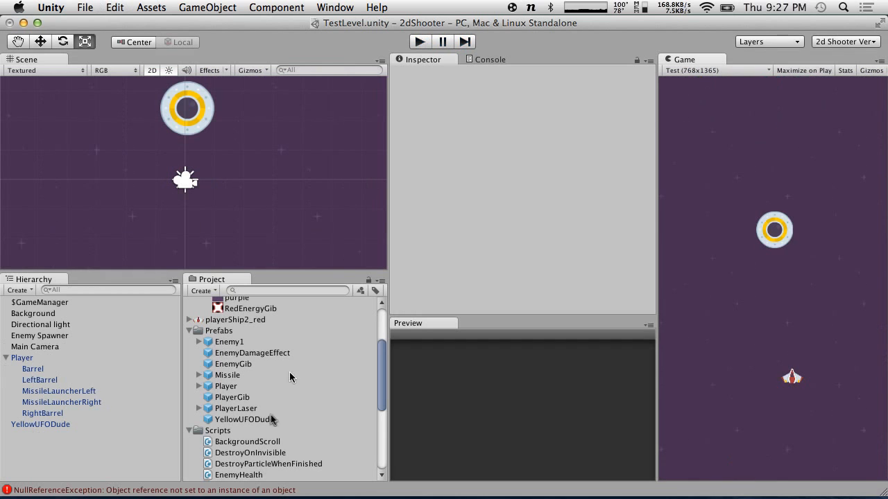
{"action": "left_click", "coordinate": [240, 355]}
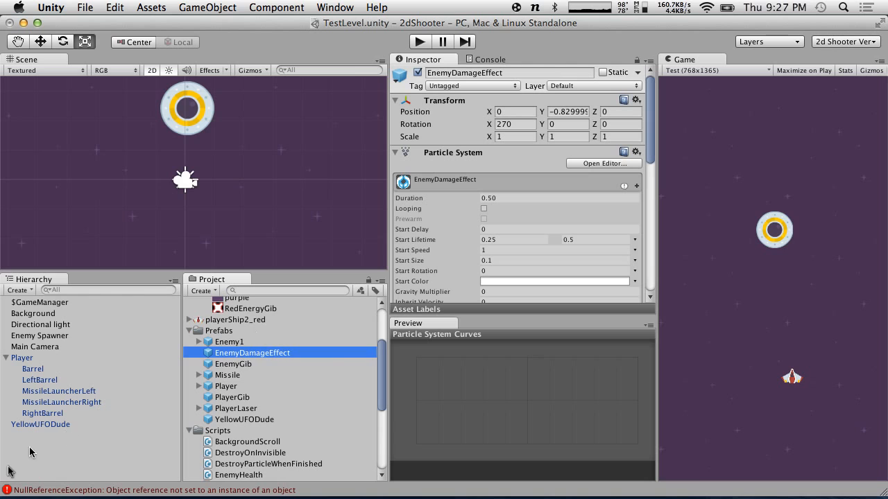
Set the scene YellowUFODude's Initial Health to 1000.
{"action": "left_click", "coordinate": [40, 425]}
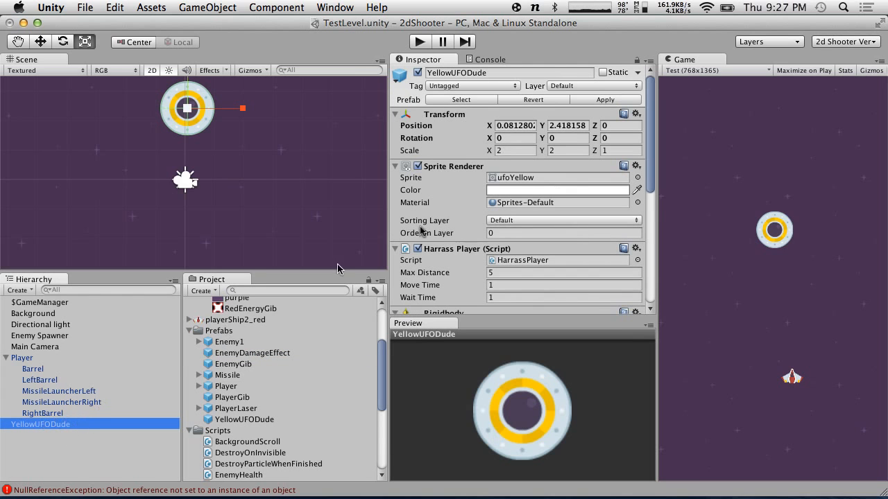
{"action": "scroll", "coordinate": [534, 197], "scroll_direction": "down", "scroll_amount": 8}
{"action": "left_click", "coordinate": [514, 255]}
{"action": "type", "text": "1000"}
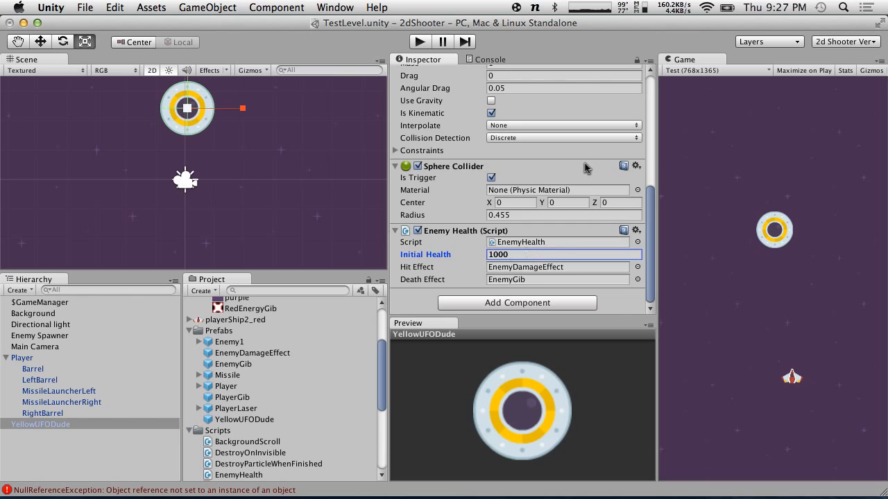
{"action": "scroll", "coordinate": [585, 168], "scroll_direction": "up", "scroll_amount": 10}
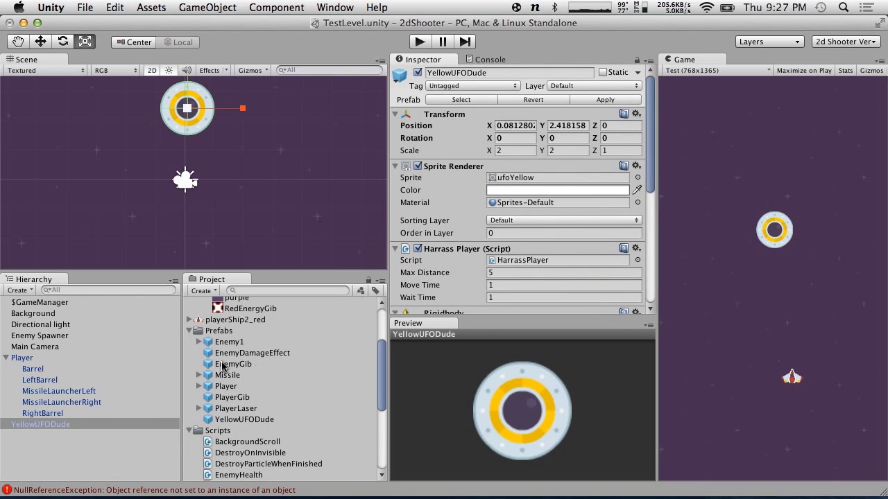
Set the EnemyDamageEffect prefab's start size to 0.2 and start speed to 3, and run the game to test it.
{"action": "left_click", "coordinate": [222, 354]}
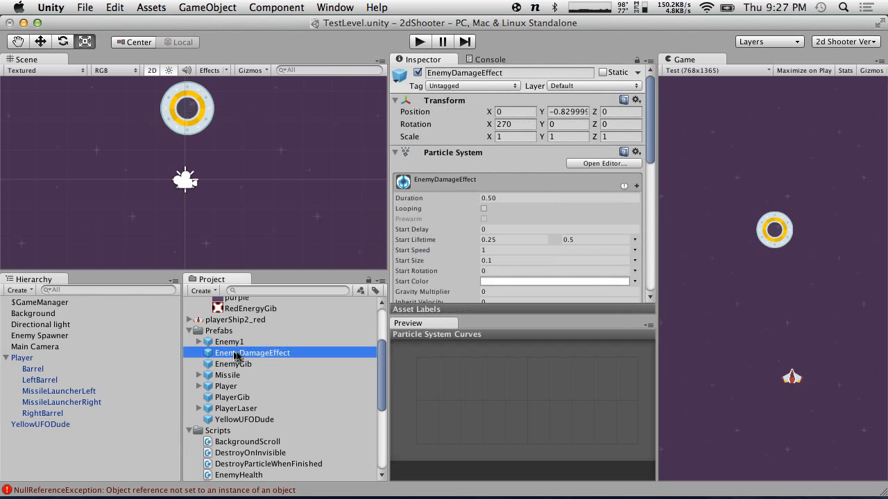
{"action": "scroll", "coordinate": [514, 199], "scroll_direction": "down", "scroll_amount": 3}
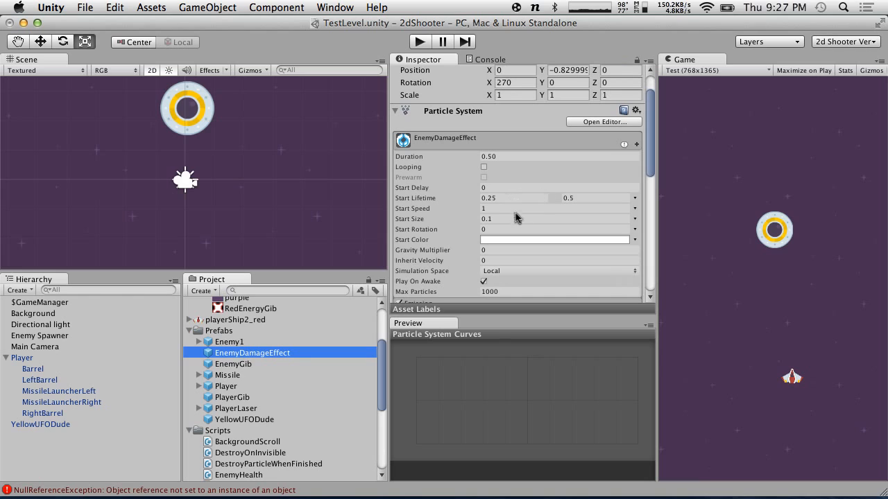
{"action": "left_click", "coordinate": [521, 219]}
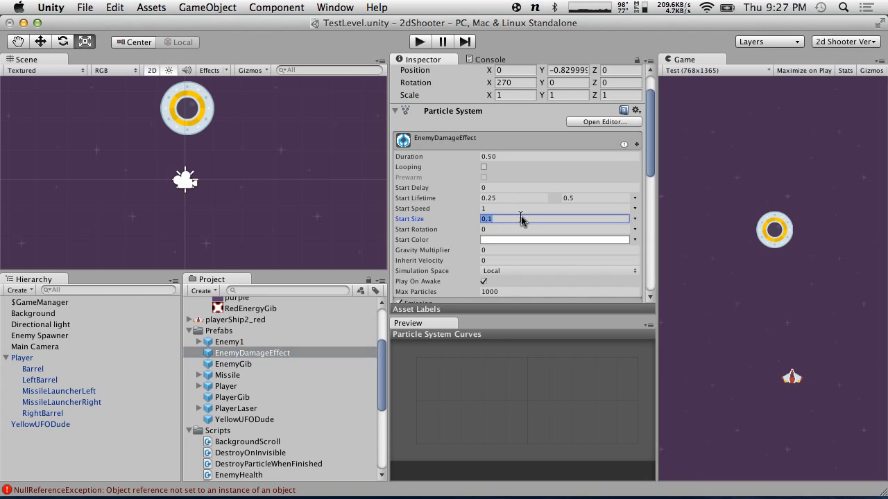
{"action": "key", "text": "shift+Tab"}
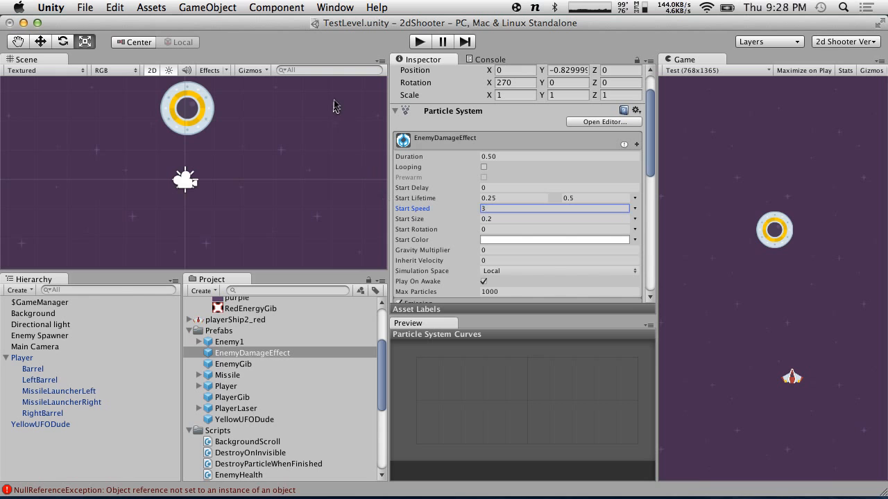
{"action": "left_click", "coordinate": [418, 41]}
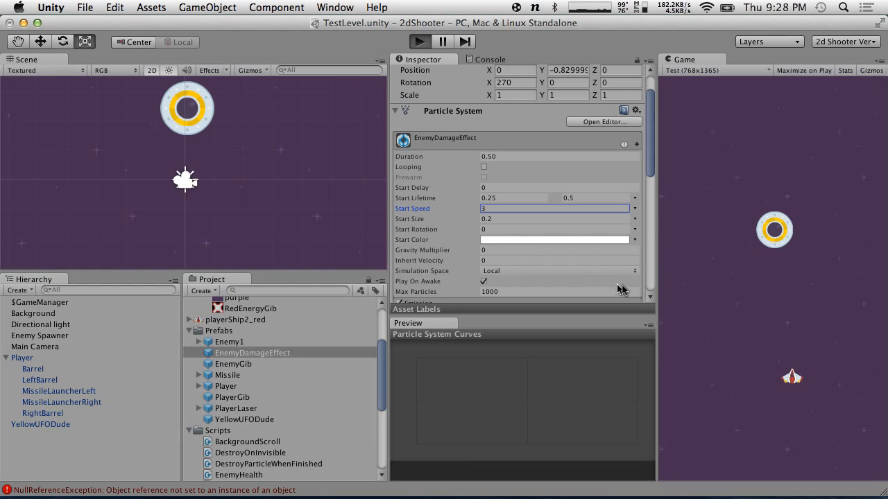
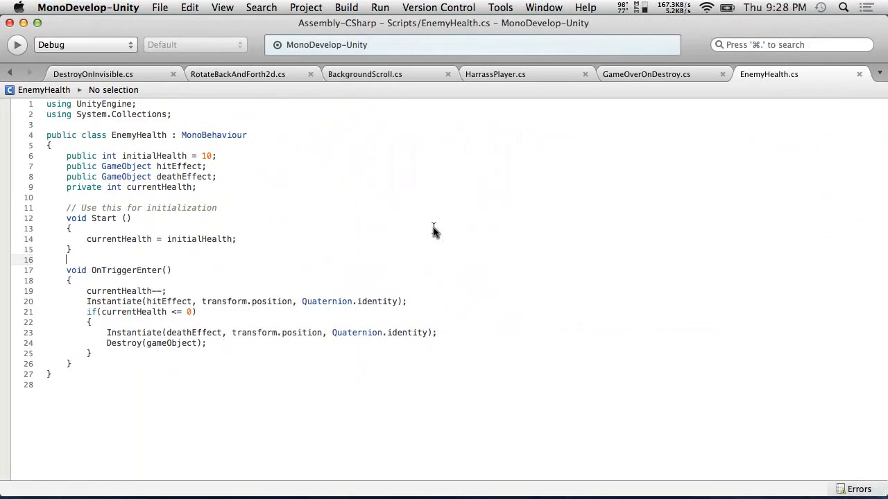
Add a Collider parameter named col to OnTriggerEnter and begin a col. member reference on a new first line of its body.
{"action": "left_click", "coordinate": [166, 269]}
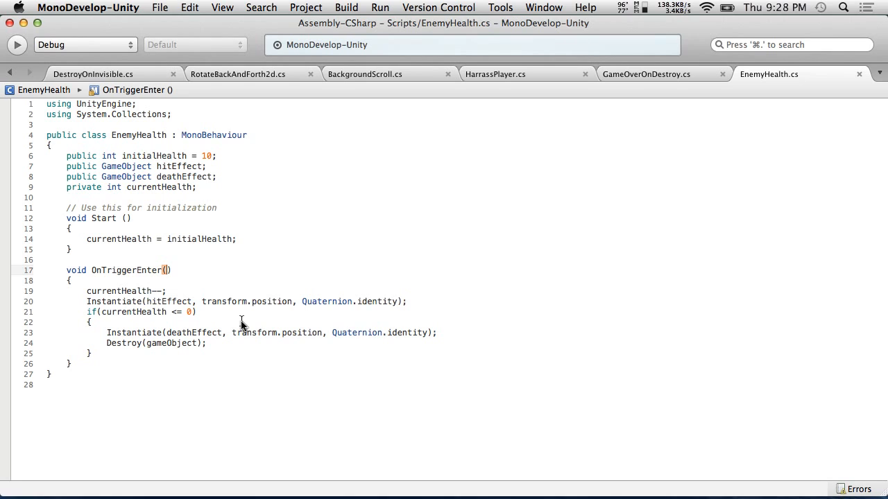
{"action": "type", "text": "Collider col"}
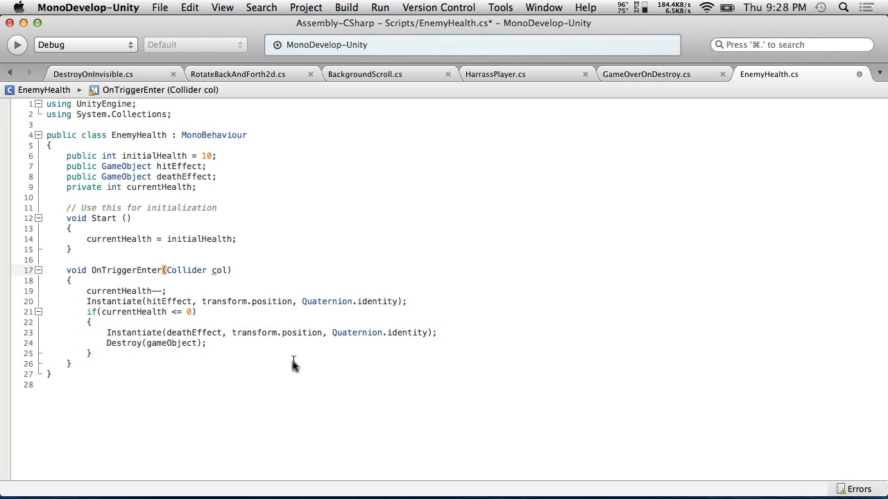
{"action": "left_click", "coordinate": [122, 282]}
{"action": "key", "text": "Return"}
{"action": "type", "text": "co"}
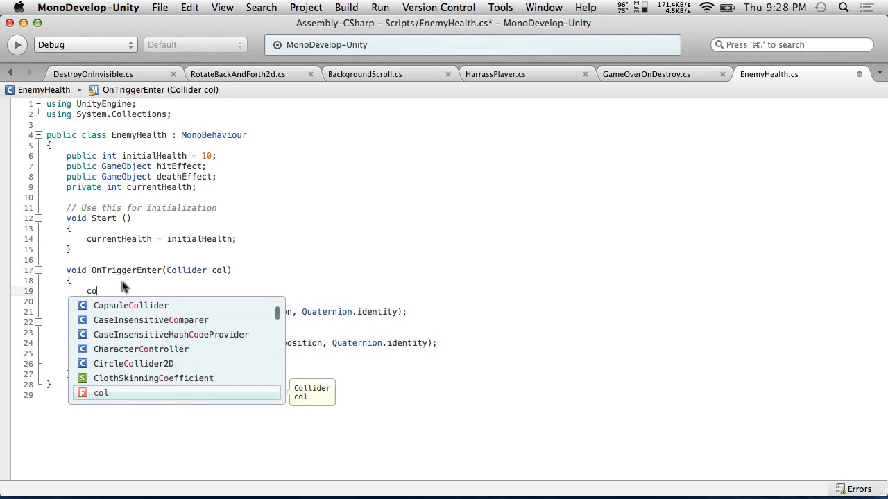
{"action": "type", "text": "l."}
Look through the Collider members suggested for col, from animation to networkView, for one that gives the hit location.
{"action": "key", "text": "Down"}
{"action": "key", "text": "Down"}
{"action": "key", "text": "Down"}
{"action": "key", "text": "Down"}
{"action": "key", "text": "Down"}
{"action": "key", "text": "Down"}
{"action": "key", "text": "Down"}
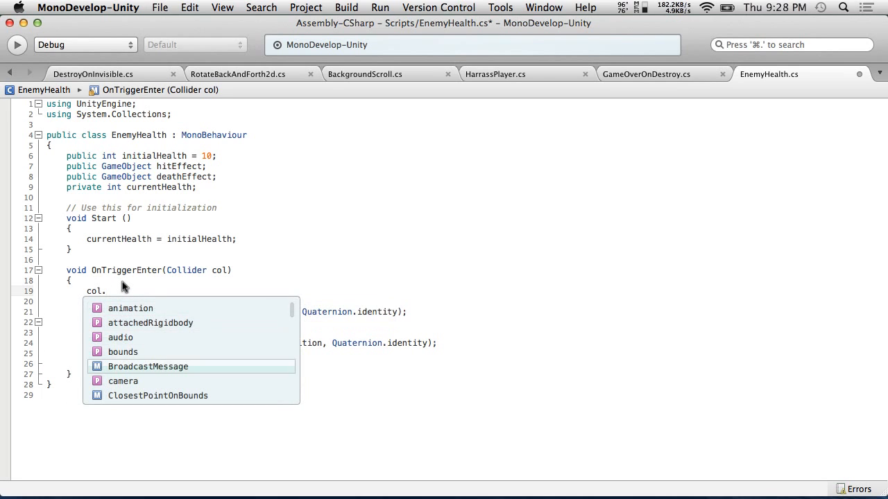
{"action": "key", "text": "Down"}
{"action": "key", "text": "Up"}
{"action": "key", "text": "Up"}
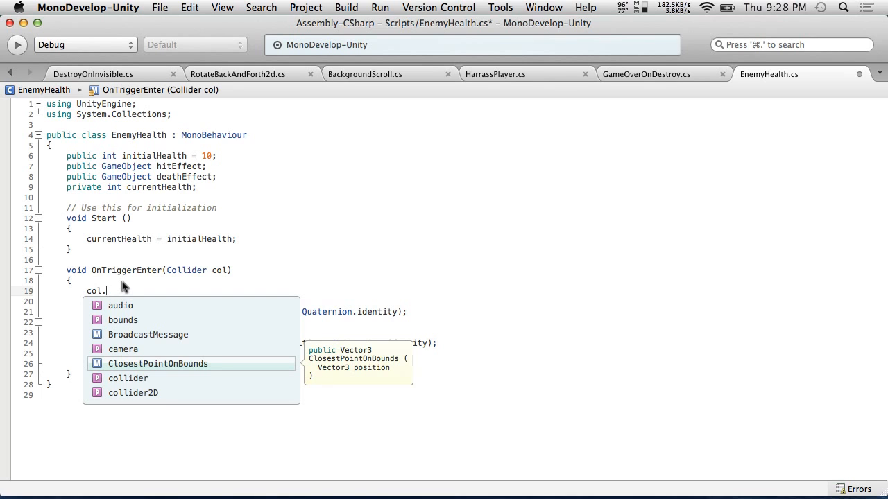
{"action": "key", "text": "Down"}
{"action": "key", "text": "Up"}
{"action": "key", "text": "Down"}
{"action": "key", "text": "Down"}
{"action": "key", "text": "Down"}
{"action": "key", "text": "Down"}
{"action": "key", "text": "Down"}
{"action": "key", "text": "Down"}
{"action": "key", "text": "Down"}
{"action": "key", "text": "Down"}
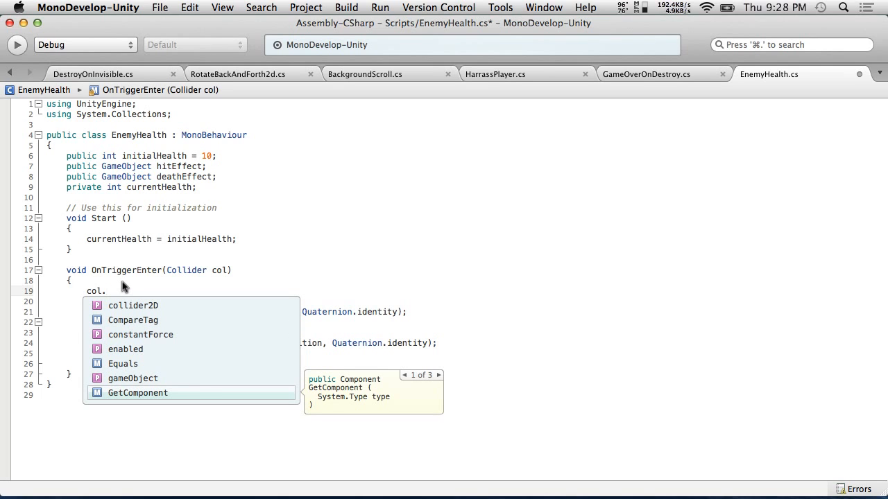
{"action": "key", "text": "Down"}
{"action": "key", "text": "Down"}
{"action": "key", "text": "Down"}
{"action": "key", "text": "Down"}
{"action": "key", "text": "Down"}
{"action": "key", "text": "Down"}
{"action": "key", "text": "Down"}
{"action": "key", "text": "Down"}
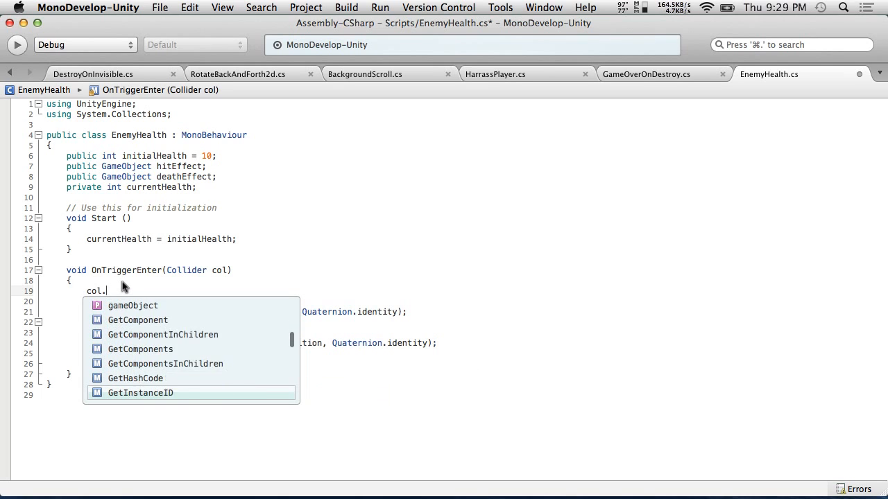
{"action": "key", "text": "Down"}
{"action": "key", "text": "Down"}
{"action": "key", "text": "Down"}
{"action": "key", "text": "Down"}
{"action": "key", "text": "Down"}
{"action": "key", "text": "Down"}
{"action": "key", "text": "Down"}
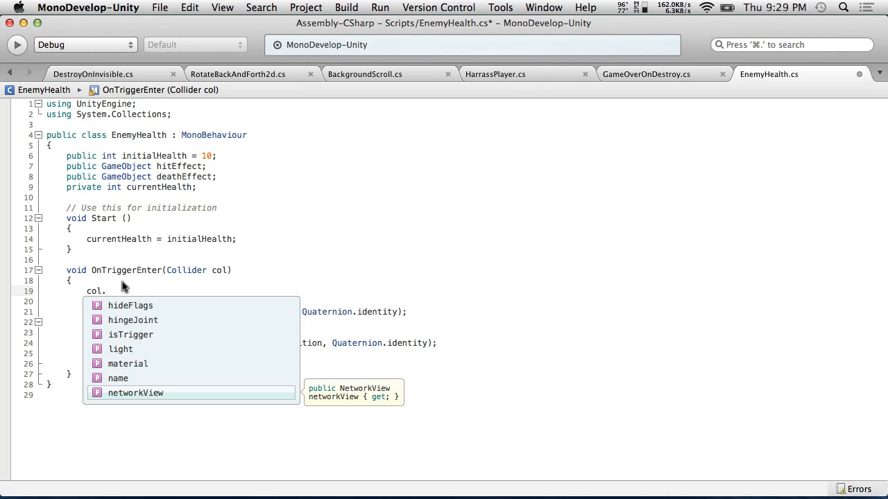
{"action": "key", "text": "Up"}
{"action": "key", "text": "Up"}
{"action": "key", "text": "Up"}
{"action": "key", "text": "Up"}
{"action": "key", "text": "Up"}
{"action": "key", "text": "Up"}
{"action": "key", "text": "Up"}
{"action": "key", "text": "Up"}
{"action": "key", "text": "Up"}
{"action": "key", "text": "Up"}
{"action": "key", "text": "Up"}
{"action": "key", "text": "Up"}
{"action": "key", "text": "Up"}
{"action": "key", "text": "Up"}
{"action": "key", "text": "Up"}
{"action": "key", "text": "Up"}
{"action": "key", "text": "Up"}
{"action": "key", "text": "Up"}
{"action": "key", "text": "Up"}
{"action": "key", "text": "Up"}
{"action": "key", "text": "Up"}
{"action": "key", "text": "Up"}
{"action": "key", "text": "Up"}
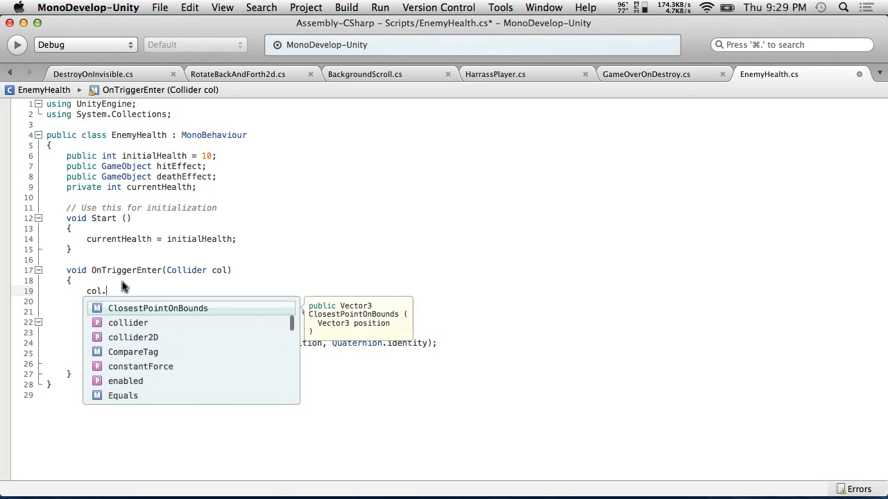
{"action": "key", "text": "Up"}
{"action": "key", "text": "Down"}
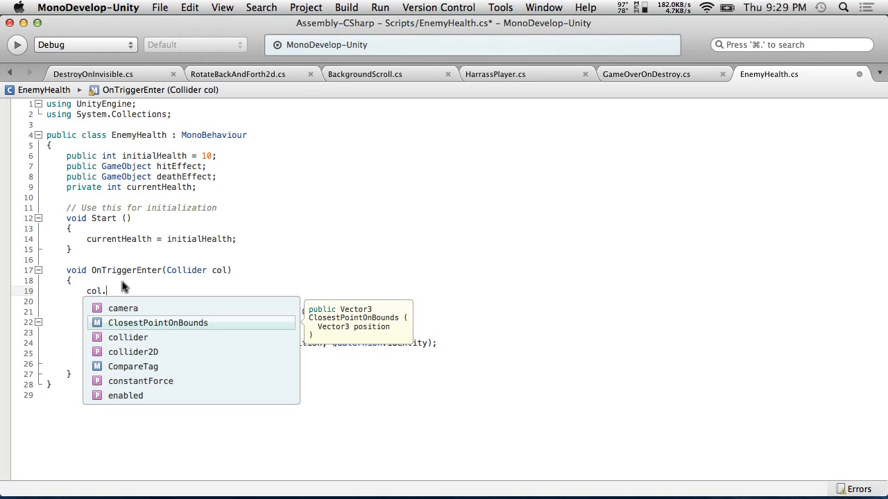
Complete the statement as col.transform.position;.
{"action": "type", "text": "tra"}
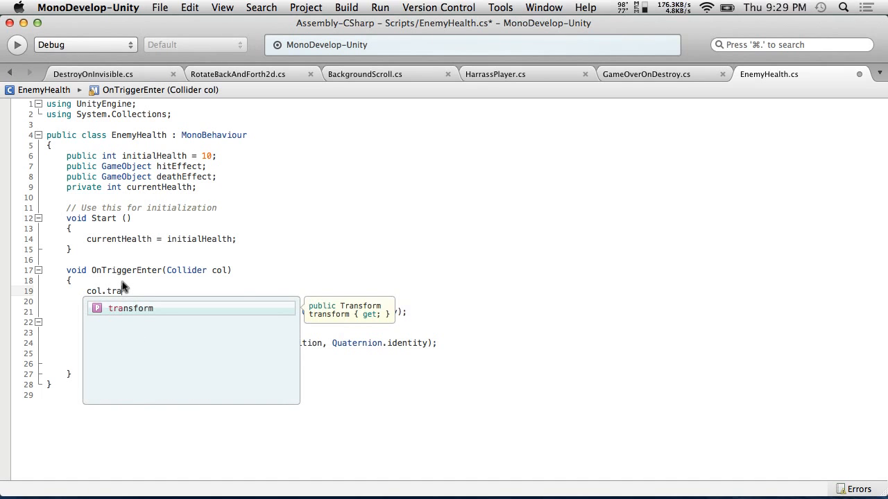
{"action": "key", "text": "Return"}
{"action": "type", "text": ".po"}
{"action": "key", "text": "Return"}
{"action": "type", "text": ";"}
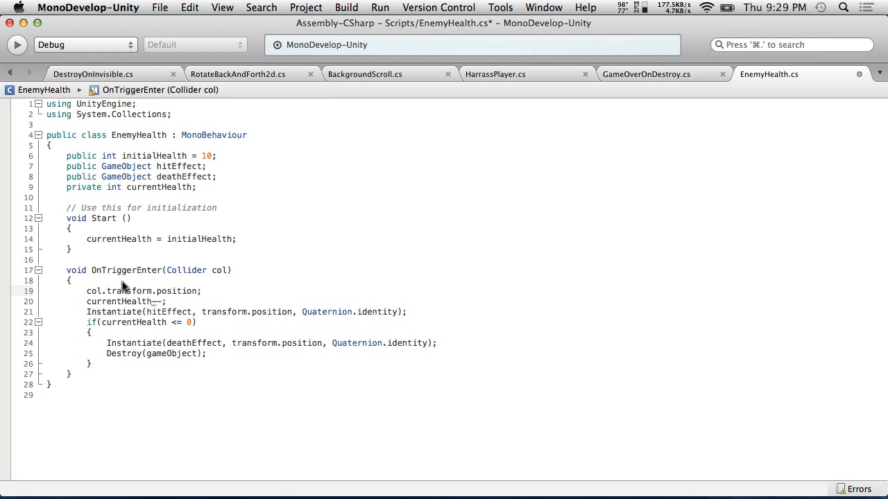
Move col.transform.position from its own line into the hitEffect Instantiate call, replacing transform.position and leaving out the extra semicolon.
{"action": "left_click_drag", "start_coordinate": [203, 291], "coordinate": [88, 293]}
{"action": "key", "text": "super+x"}
{"action": "key", "text": "BackSpace"}
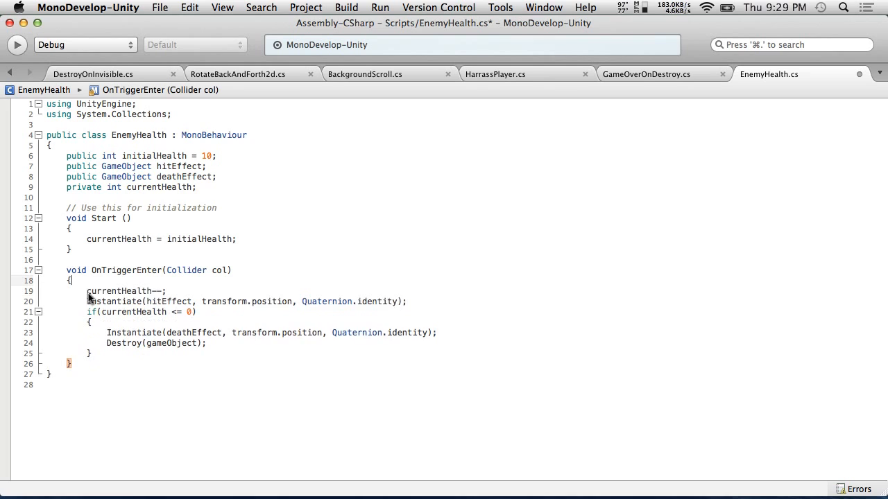
{"action": "left_click_drag", "start_coordinate": [294, 305], "coordinate": [197, 305]}
{"action": "key", "text": "super+v"}
{"action": "key", "text": "BackSpace"}
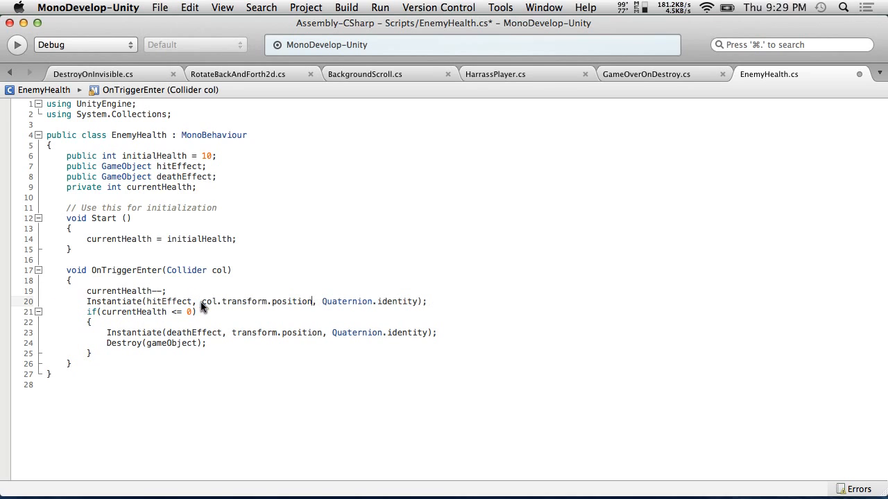
Replace transform.position with col.transform.position in the deathEffect Instantiate call, and save the EnemyHealth script.
{"action": "left_click_drag", "start_coordinate": [321, 335], "coordinate": [231, 336]}
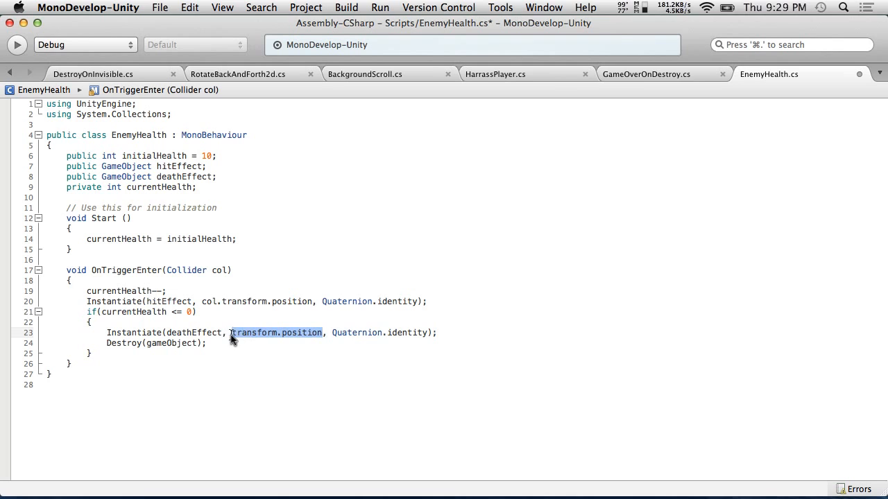
{"action": "key", "text": "super+v"}
{"action": "key", "text": "BackSpace"}
{"action": "left_click", "coordinate": [259, 7]}
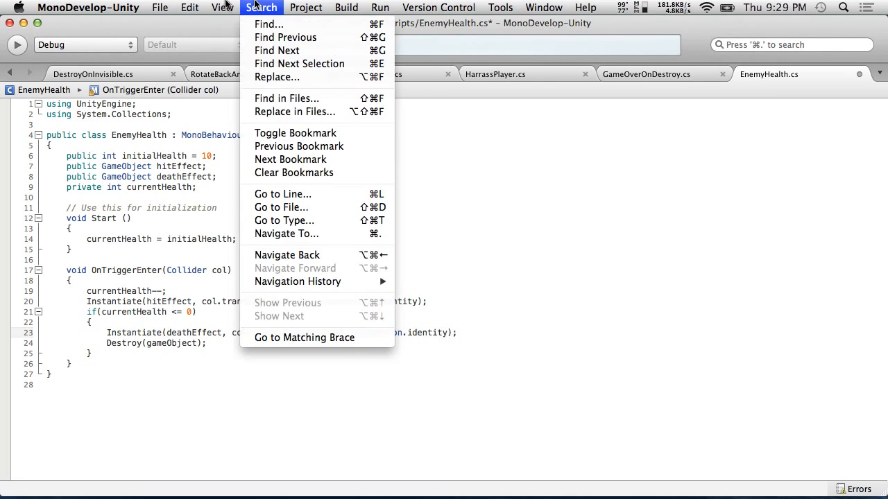
{"action": "mouse_move", "coordinate": [160, 7]}
{"action": "left_click", "coordinate": [170, 59]}
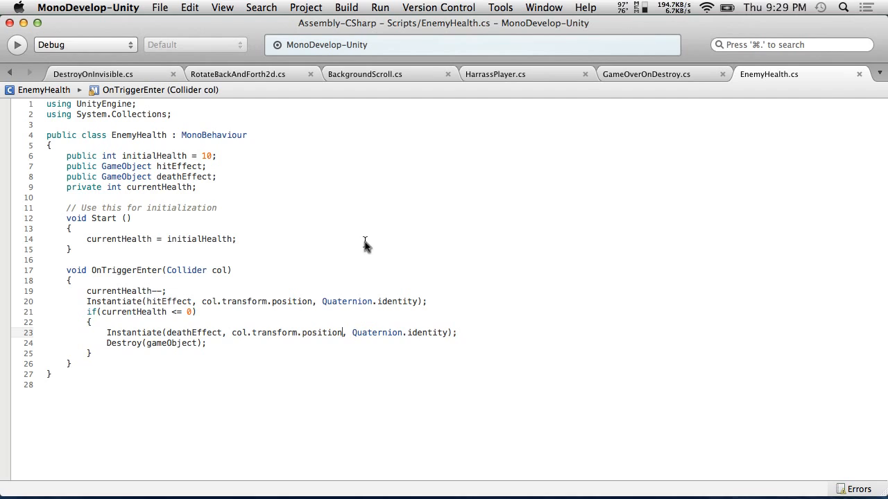
Switch to Unity and run the game to test where the hit effects spawn, then stop it.
{"action": "key", "text": "super+Tab"}
{"action": "left_click", "coordinate": [419, 43]}
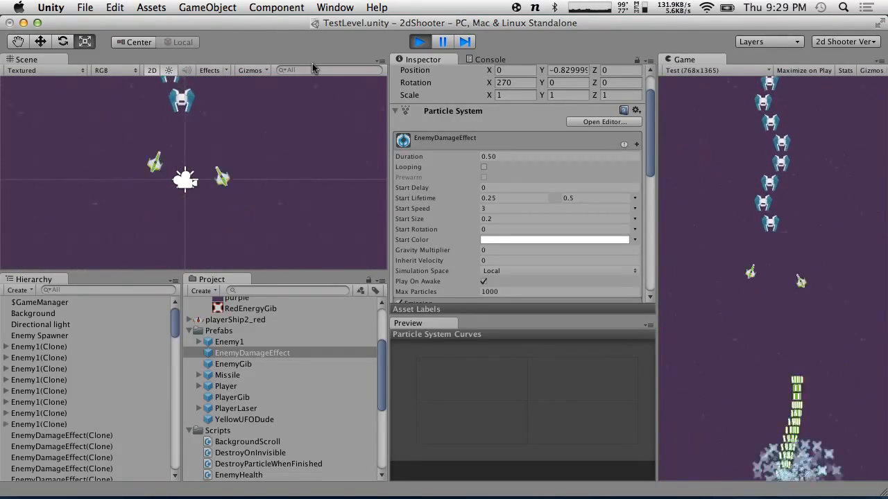
{"action": "left_click", "coordinate": [420, 43]}
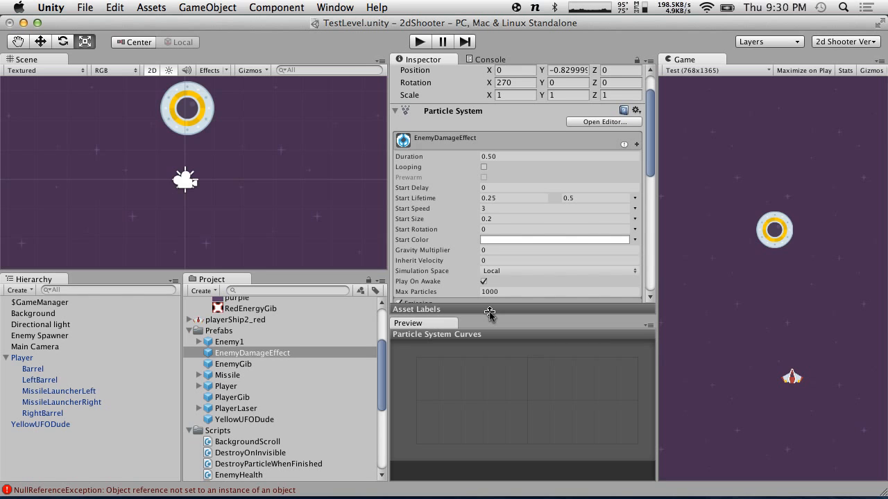
Save the project and the TestLevel scene.
{"action": "left_click", "coordinate": [85, 7]}
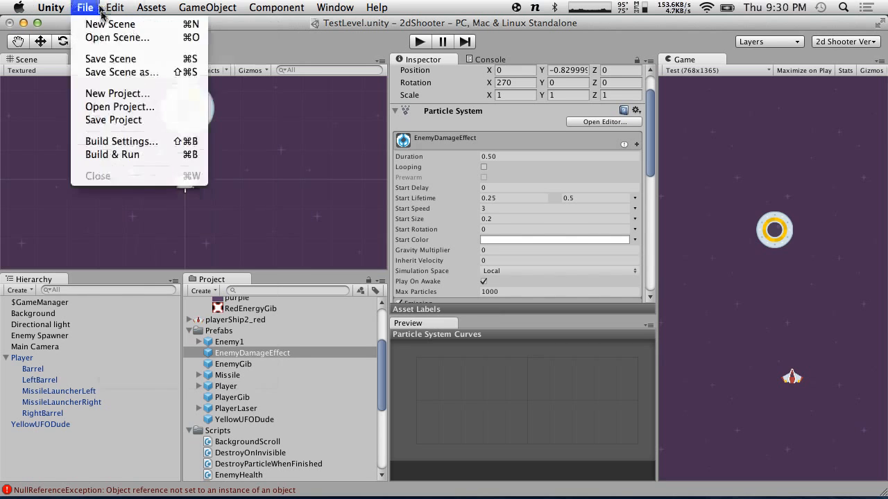
{"action": "left_click", "coordinate": [107, 121]}
{"action": "left_click", "coordinate": [84, 7]}
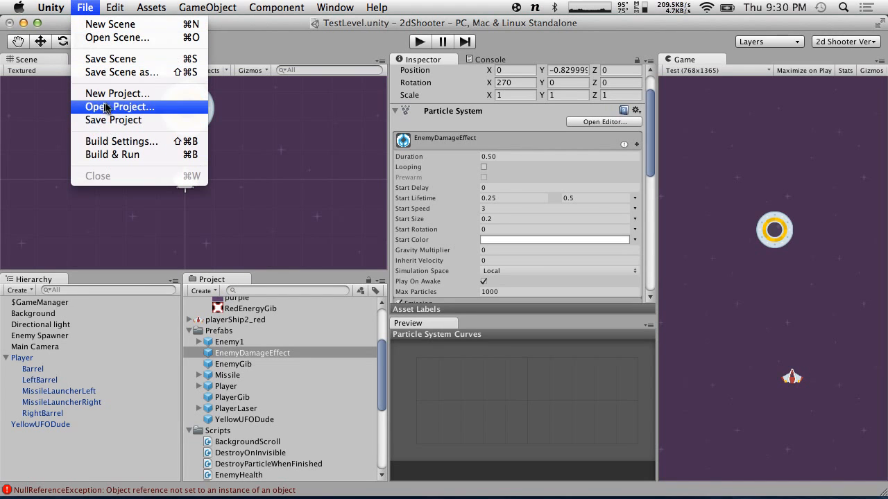
{"action": "left_click", "coordinate": [117, 59]}
Quit Unity and switch to P4V.
{"action": "left_click", "coordinate": [83, 7]}
{"action": "mouse_move", "coordinate": [51, 7]}
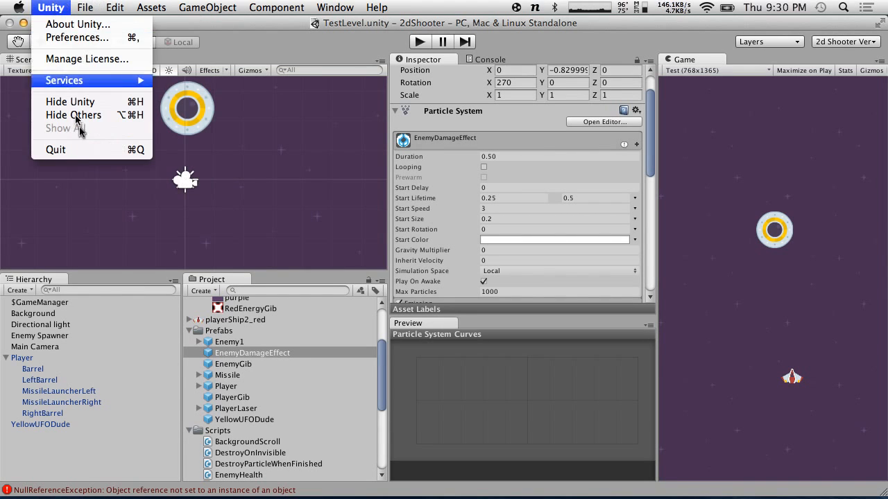
{"action": "left_click", "coordinate": [83, 155]}
{"action": "key", "text": "ctrl+Right"}
{"action": "key", "text": "ctrl+Right"}
{"action": "key", "text": "ctrl+Right"}
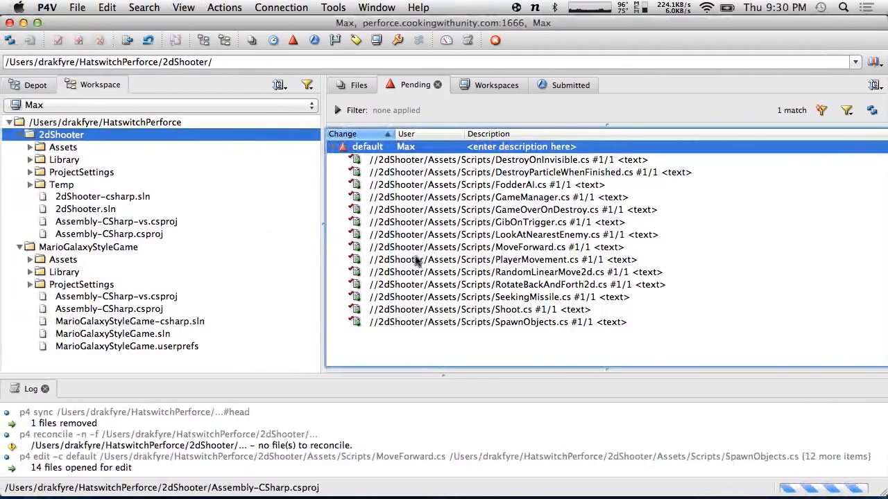
Reconcile offline work for the 2dShooter folder, adding all modified and new files to the default pending changelist.
{"action": "right_click", "coordinate": [105, 136]}
{"action": "left_click", "coordinate": [169, 184]}
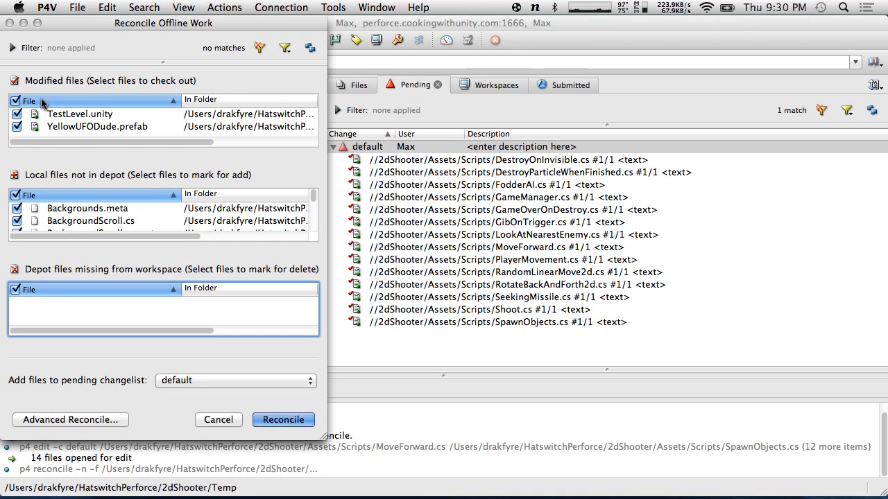
{"action": "scroll", "coordinate": [106, 220], "scroll_direction": "down", "scroll_amount": 10}
{"action": "left_click", "coordinate": [290, 419]}
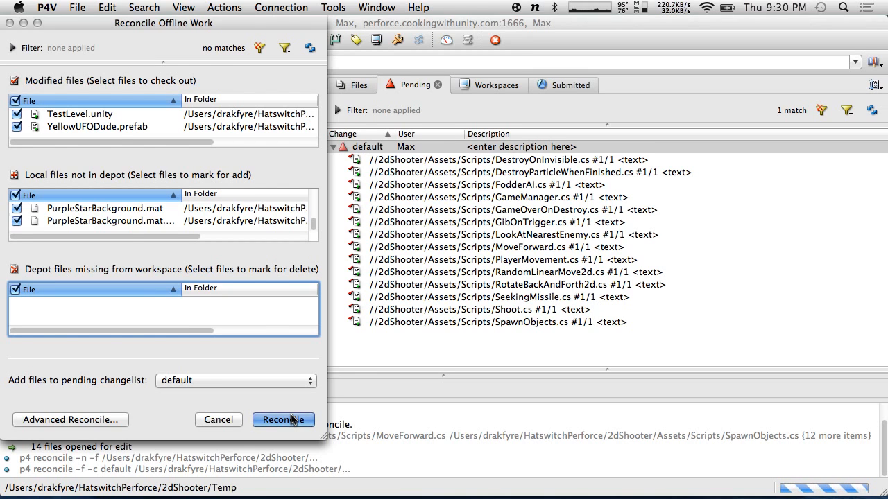
{"action": "left_click", "coordinate": [284, 420]}
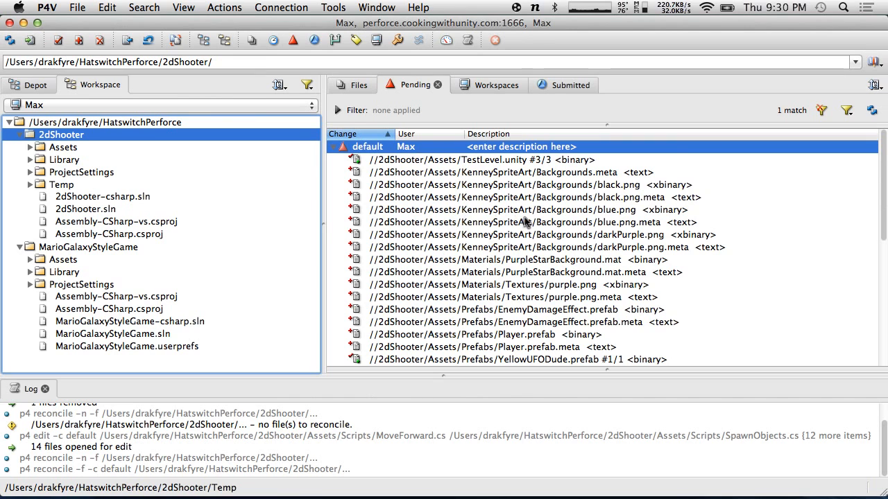
Change the filetype of all pending files in the Scripts folder to text with the +w always-writable attribute.
{"action": "scroll", "coordinate": [485, 218], "scroll_direction": "down", "scroll_amount": 8}
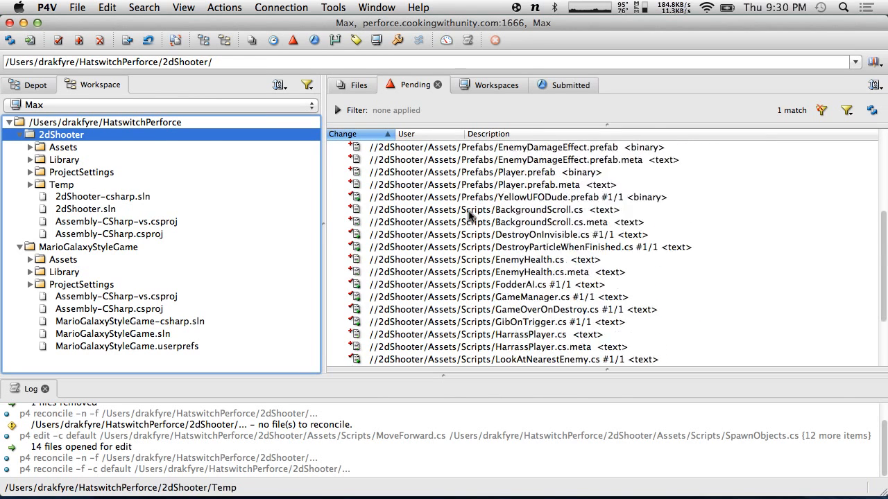
{"action": "scroll", "coordinate": [478, 215], "scroll_direction": "up", "scroll_amount": 1}
{"action": "scroll", "coordinate": [489, 228], "scroll_direction": "down", "scroll_amount": 5}
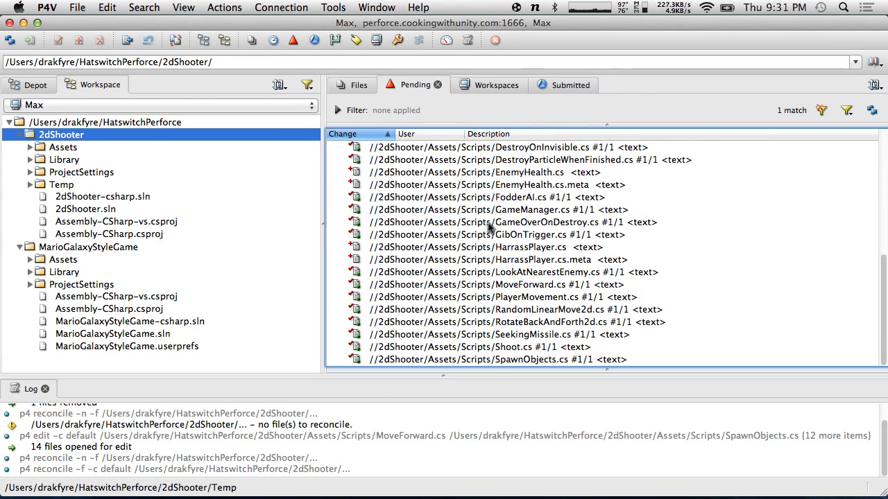
{"action": "key", "text": "super+a"}
{"action": "right_click", "coordinate": [489, 303]}
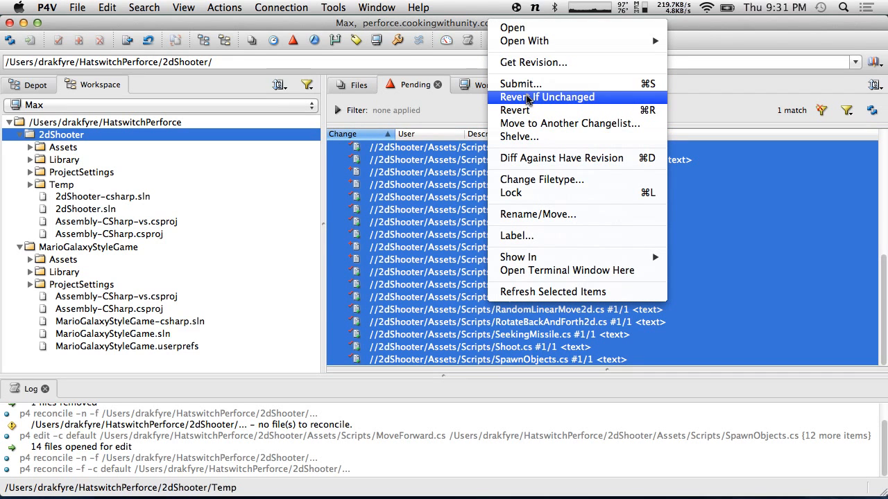
{"action": "left_click", "coordinate": [527, 179]}
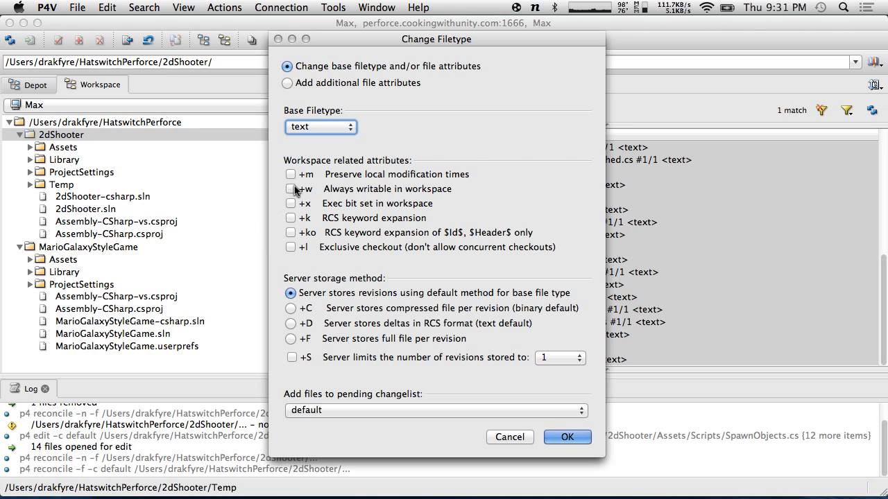
{"action": "left_click", "coordinate": [294, 190]}
{"action": "left_click", "coordinate": [569, 436]}
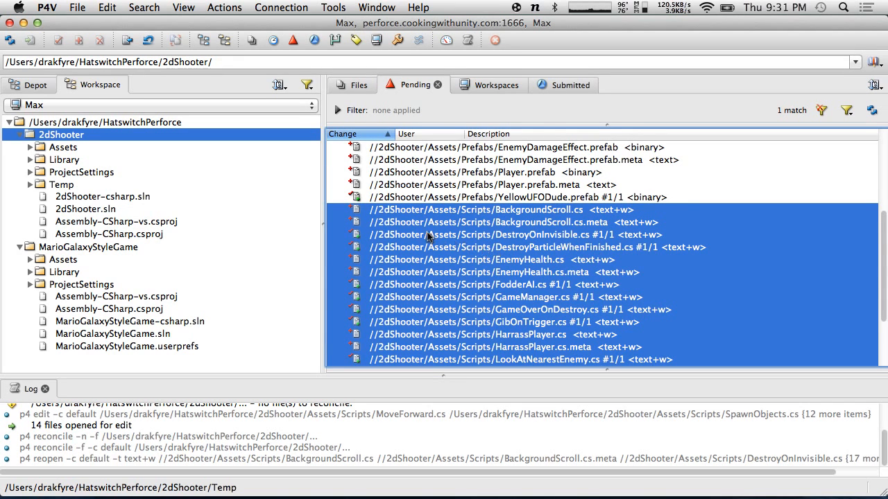
Review the files in the default pending changelist and their filetypes, from TestLevel.unity through the background, material and script files.
{"action": "scroll", "coordinate": [428, 236], "scroll_direction": "down", "scroll_amount": 5}
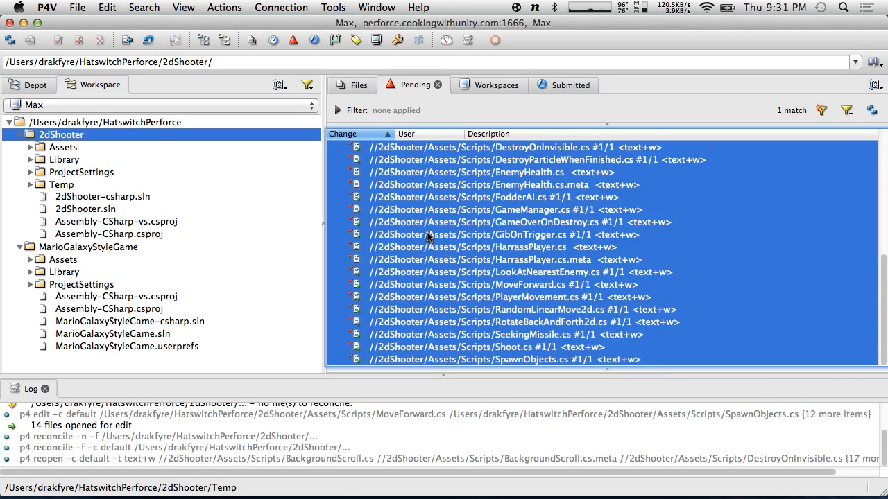
{"action": "left_click", "coordinate": [433, 222]}
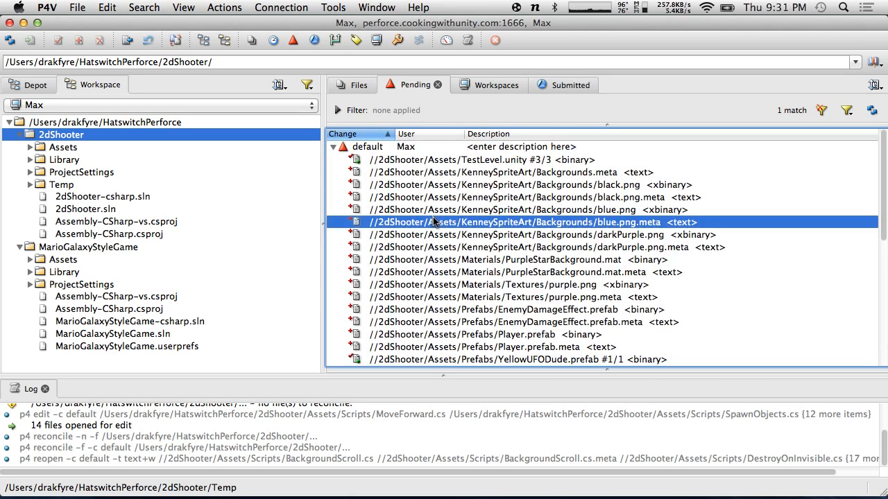
{"action": "left_click", "coordinate": [450, 161]}
{"action": "key", "text": "Down"}
{"action": "key", "text": "Down"}
{"action": "key", "text": "Down"}
{"action": "key", "text": "Down"}
{"action": "key", "text": "Down"}
{"action": "key", "text": "Down"}
{"action": "key", "text": "Down"}
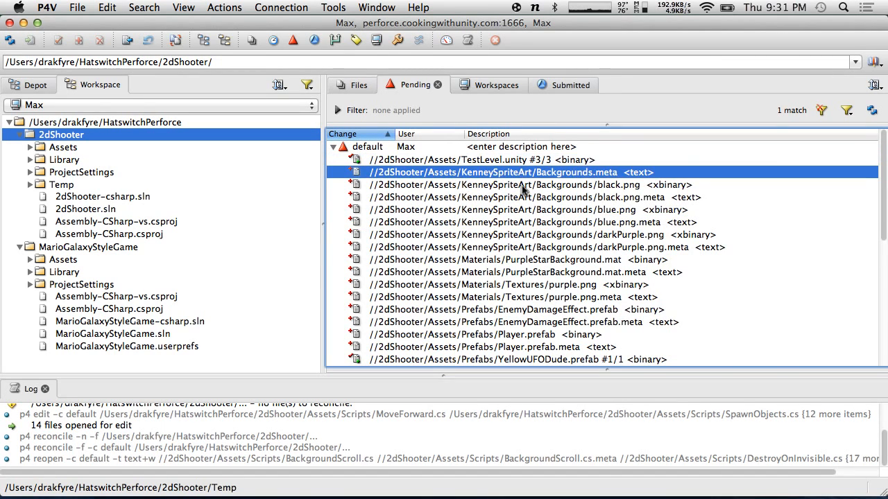
{"action": "key", "text": "Down"}
{"action": "key", "text": "Down"}
{"action": "key", "text": "Down"}
{"action": "key", "text": "Down"}
{"action": "key", "text": "Down"}
{"action": "key", "text": "Down"}
{"action": "key", "text": "Up"}
{"action": "key", "text": "Up"}
{"action": "key", "text": "Up"}
{"action": "key", "text": "Up"}
{"action": "key", "text": "Up"}
{"action": "key", "text": "Down"}
{"action": "key", "text": "Down"}
{"action": "key", "text": "Down"}
{"action": "key", "text": "Down"}
{"action": "key", "text": "Down"}
{"action": "key", "text": "Down"}
{"action": "key", "text": "Down"}
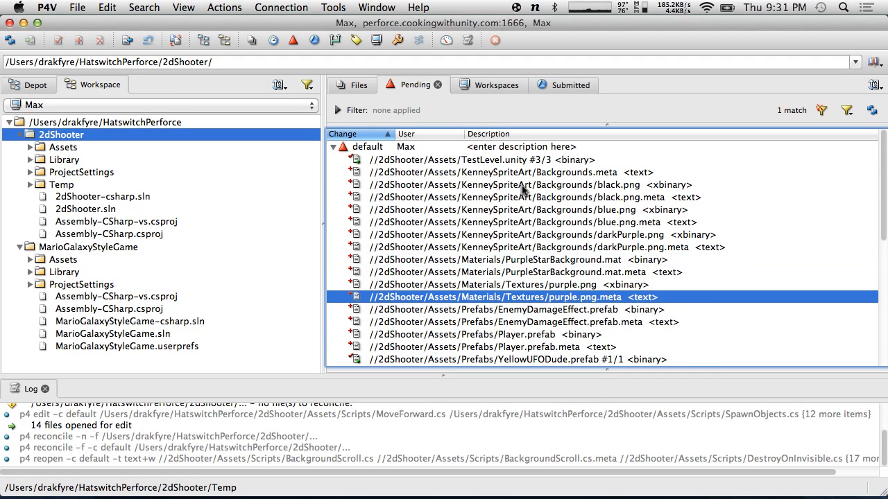
Examine the filetypes of the remaining pending files, from purple.png.meta through the prefabs to the end of the scripts.
{"action": "key", "text": "Down"}
{"action": "key", "text": "Down"}
{"action": "key", "text": "Down"}
{"action": "key", "text": "Down"}
{"action": "key", "text": "Down"}
{"action": "key", "text": "Up"}
{"action": "key", "text": "Up"}
{"action": "key", "text": "Up"}
{"action": "key", "text": "Up"}
{"action": "key", "text": "Up"}
{"action": "key", "text": "Down"}
{"action": "key", "text": "Down"}
{"action": "key", "text": "Up"}
{"action": "key", "text": "Down"}
{"action": "key", "text": "Down"}
{"action": "key", "text": "Down"}
{"action": "key", "text": "Down"}
{"action": "key", "text": "Down"}
{"action": "key", "text": "Down"}
{"action": "key", "text": "Down"}
{"action": "key", "text": "Down"}
{"action": "key", "text": "Down"}
{"action": "key", "text": "Down"}
{"action": "key", "text": "Down"}
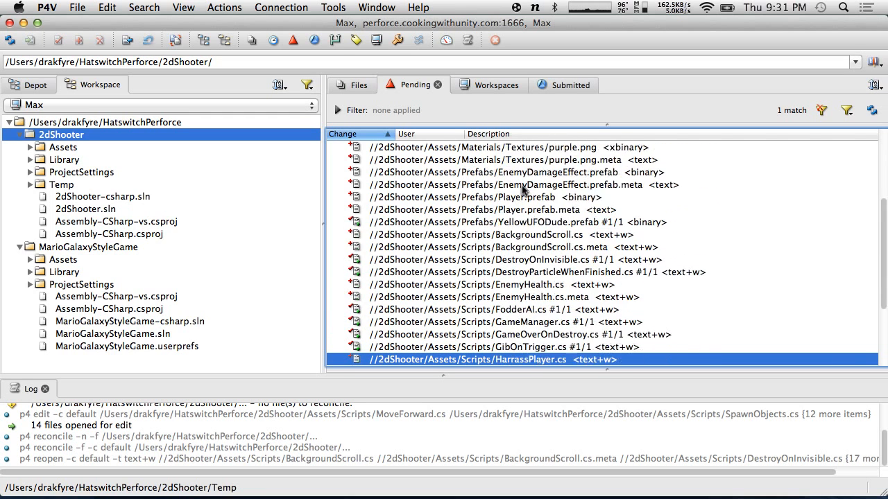
{"action": "key", "text": "Down"}
{"action": "key", "text": "Down"}
{"action": "key", "text": "Down"}
{"action": "key", "text": "Down"}
{"action": "key", "text": "Down"}
{"action": "key", "text": "Down"}
{"action": "key", "text": "Down"}
{"action": "key", "text": "Down"}
{"action": "key", "text": "Down"}
{"action": "scroll", "coordinate": [436, 172], "scroll_direction": "up", "scroll_amount": 10}
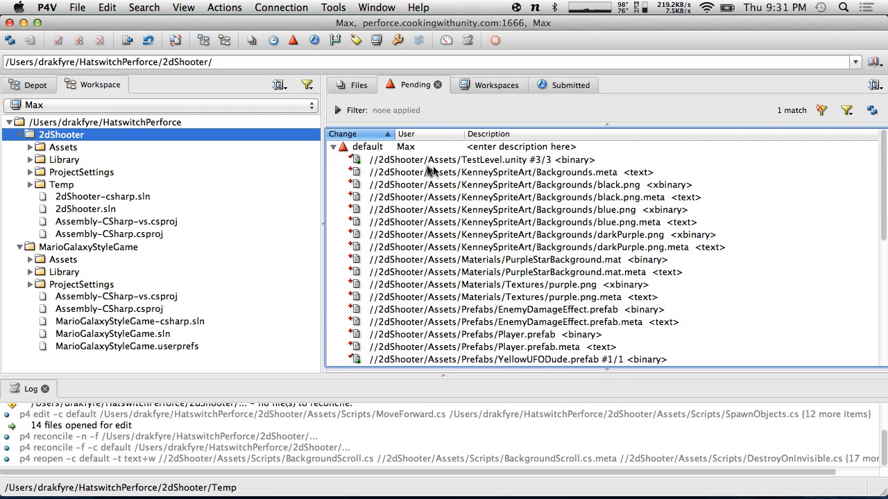
Start submitting the default changelist and enter "UFO too legit to quit." as its description.
{"action": "left_click", "coordinate": [398, 148]}
{"action": "right_click", "coordinate": [398, 147]}
{"action": "left_click", "coordinate": [409, 156]}
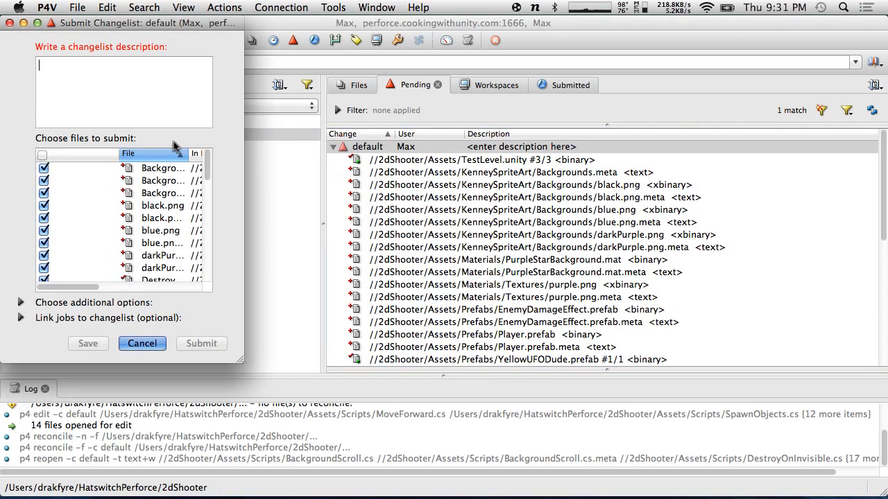
{"action": "type", "text": "UFO"}
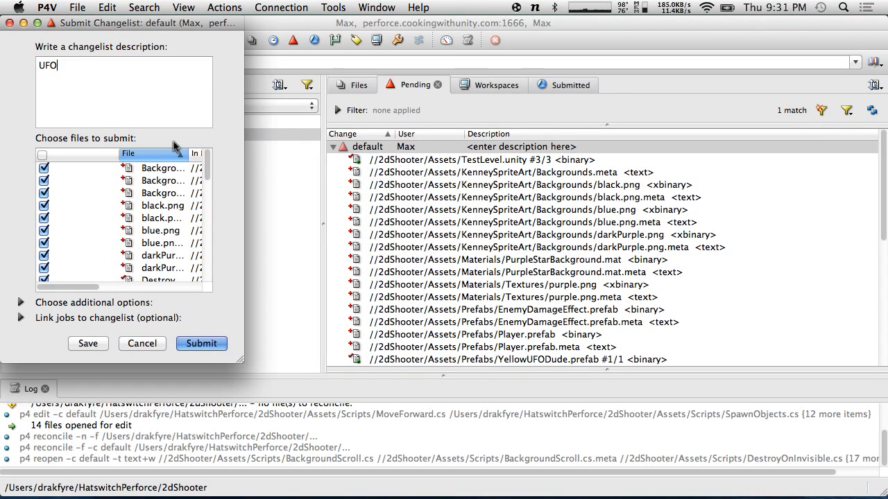
{"action": "type", "text": " too legit to quit."}
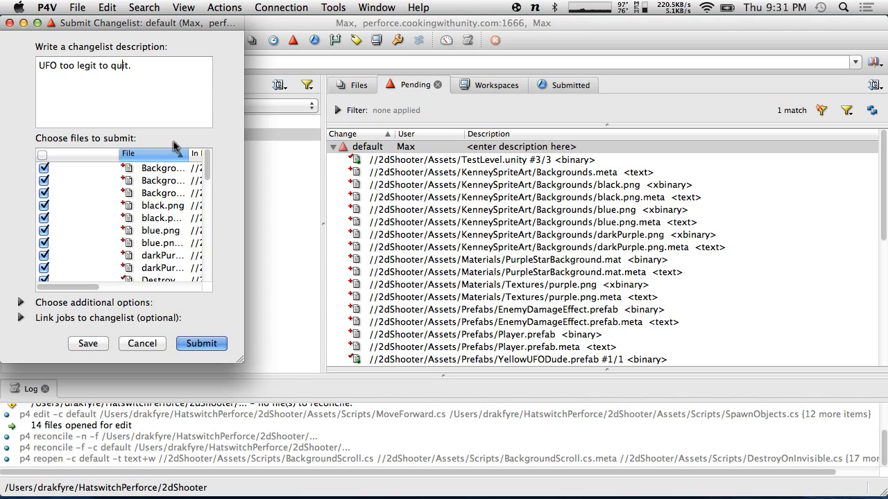
Rewrite the changelist description's opening line as "UFO2legit2quit.".
{"action": "key", "text": "BackSpace"}
{"action": "key", "text": "BackSpace"}
{"action": "key", "text": "BackSpace"}
{"action": "key", "text": "BackSpace"}
{"action": "type", "text": "2"}
{"action": "key", "text": "BackSpace"}
{"action": "key", "text": "BackSpace"}
{"action": "key", "text": "BackSpace"}
{"action": "key", "text": "BackSpace"}
{"action": "key", "text": "BackSpace"}
{"action": "type", "text": "2"}
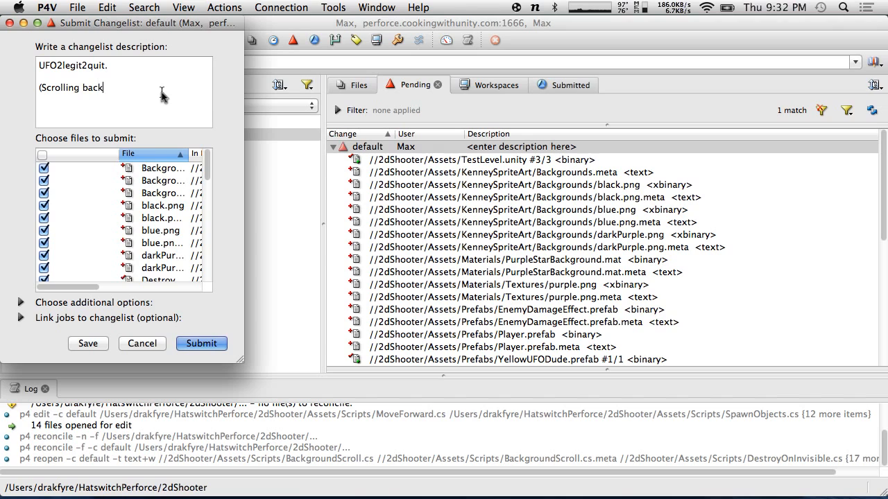
Add the paragraph "(Scrolling background, other important stuff.)" to the changelist description, followed by a blank line.
{"action": "type", "text": "round, other important stuff."}
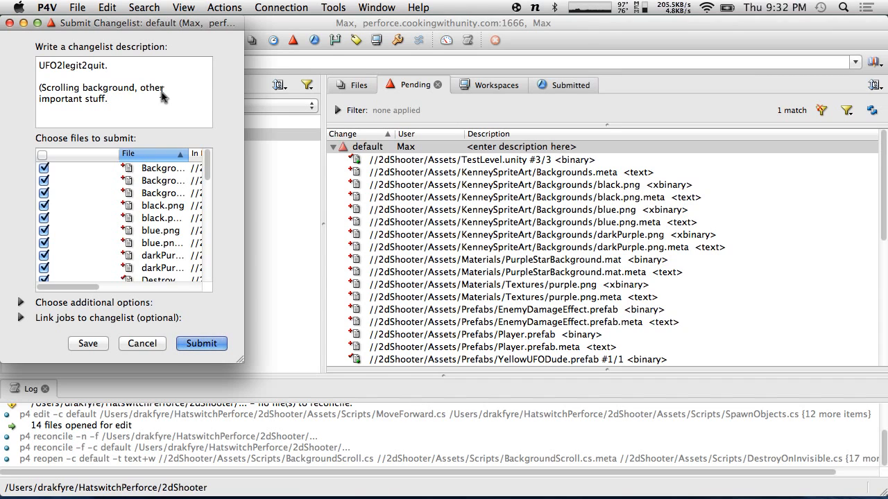
{"action": "type", "text": ")"}
{"action": "key", "text": "Return"}
{"action": "key", "text": "Return"}
Append "MC Hammer.", "HAMMERTIME", "UFOTIME" and "WERE NOT EVEN DRUNK!" as separate paragraphs to the description and submit the changelist.
{"action": "type", "text": "M"}
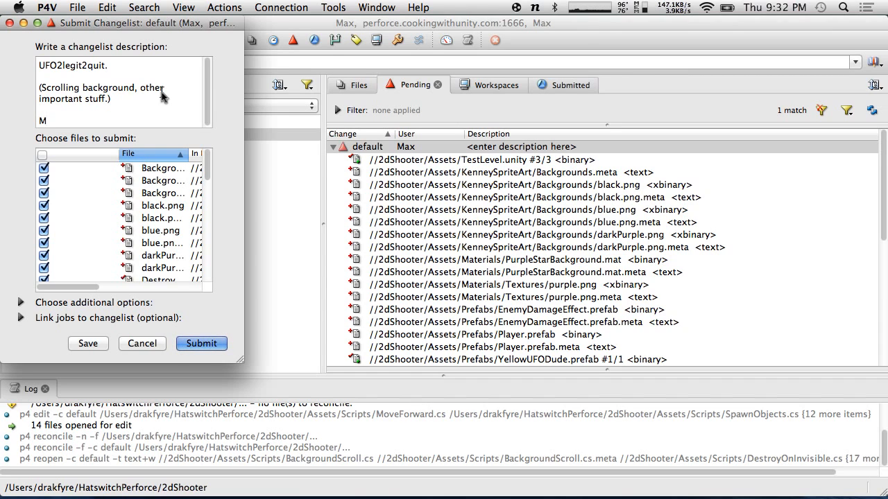
{"action": "type", "text": "C Hammer."}
{"action": "key", "text": "Return"}
{"action": "key", "text": "Return"}
{"action": "type", "text": "HAMMERTIME"}
{"action": "key", "text": "Return"}
{"action": "key", "text": "Return"}
{"action": "type", "text": "UFOTIME"}
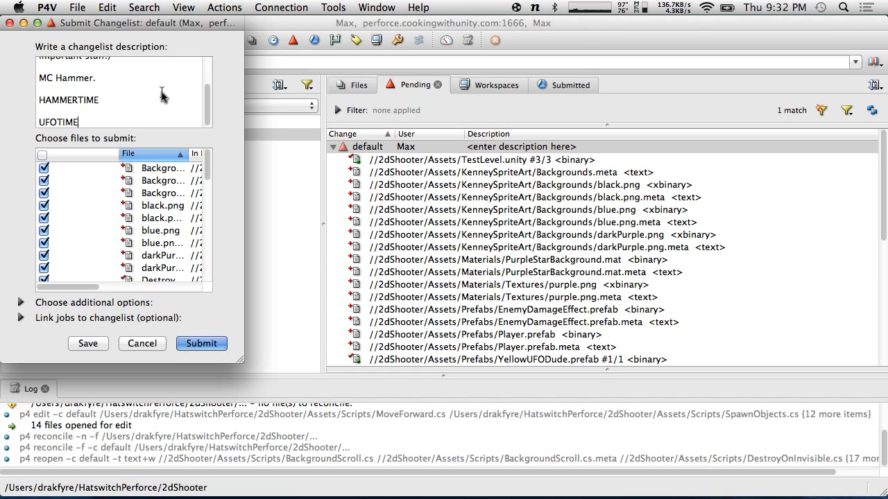
{"action": "key", "text": "Return"}
{"action": "key", "text": "Return"}
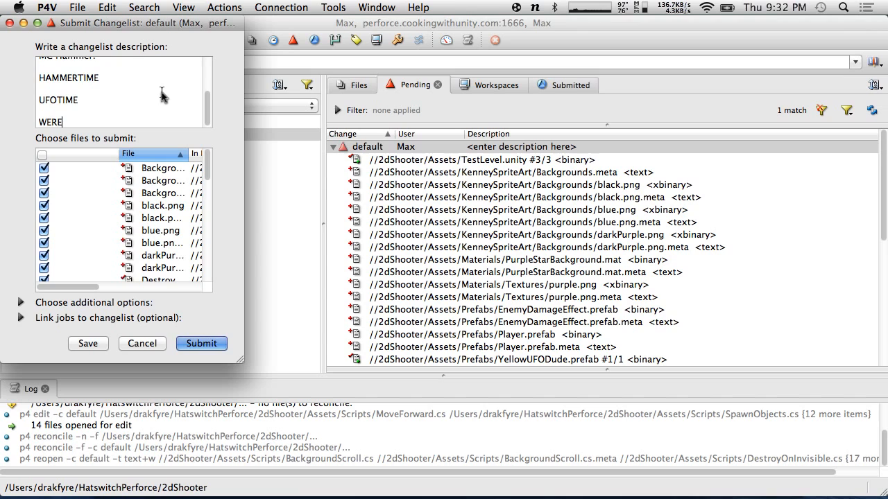
{"action": "type", "text": "WERE NOT EVEN DRUNK!"}
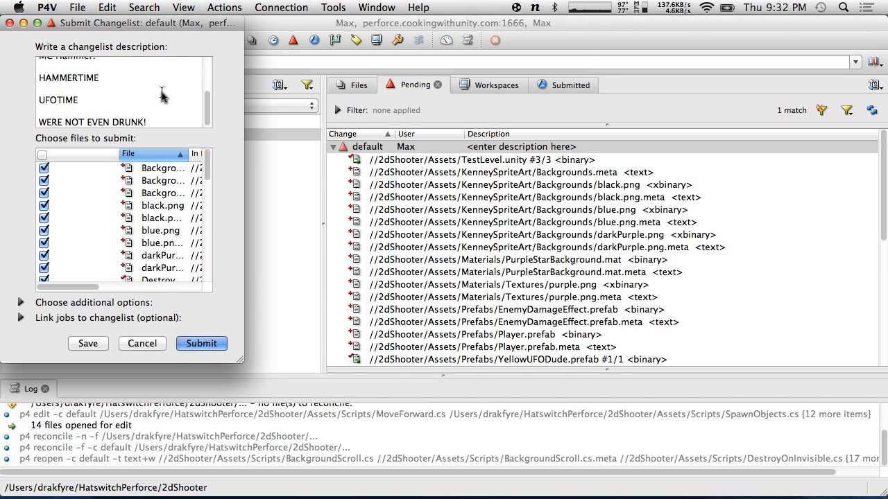
{"action": "left_click", "coordinate": [221, 345]}
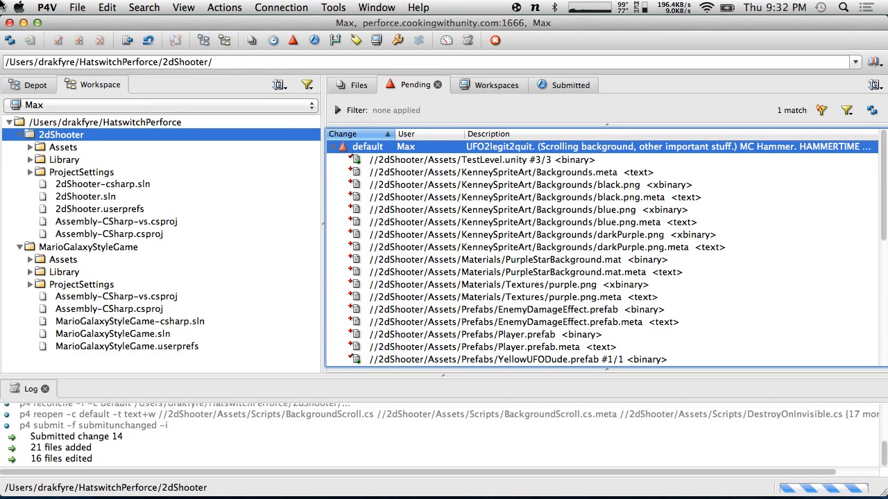
Close the P4V window and load the JustTheFace saved setup in Cam Twist.
{"action": "left_click", "coordinate": [9, 24]}
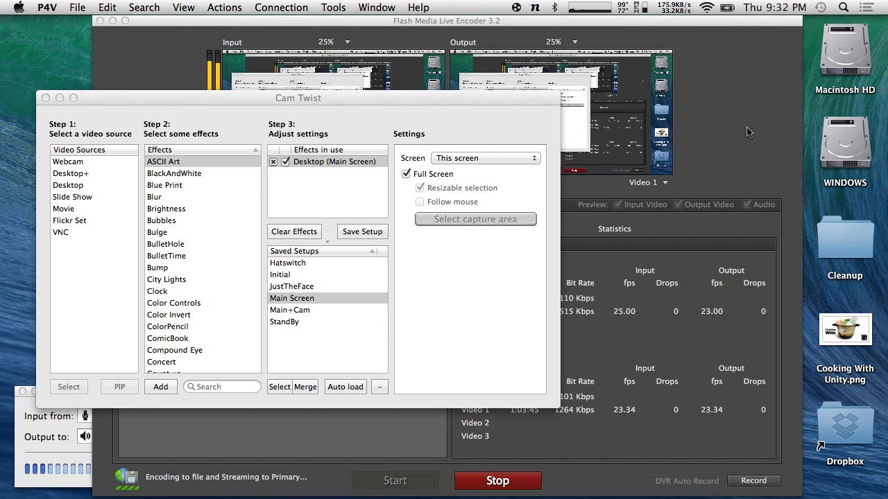
{"action": "left_click", "coordinate": [563, 311]}
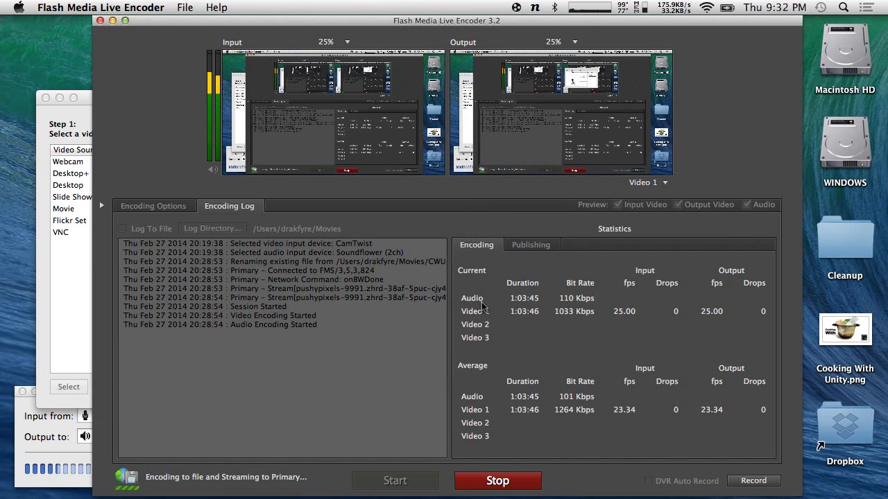
{"action": "left_click", "coordinate": [67, 303]}
{"action": "left_click", "coordinate": [194, 447]}
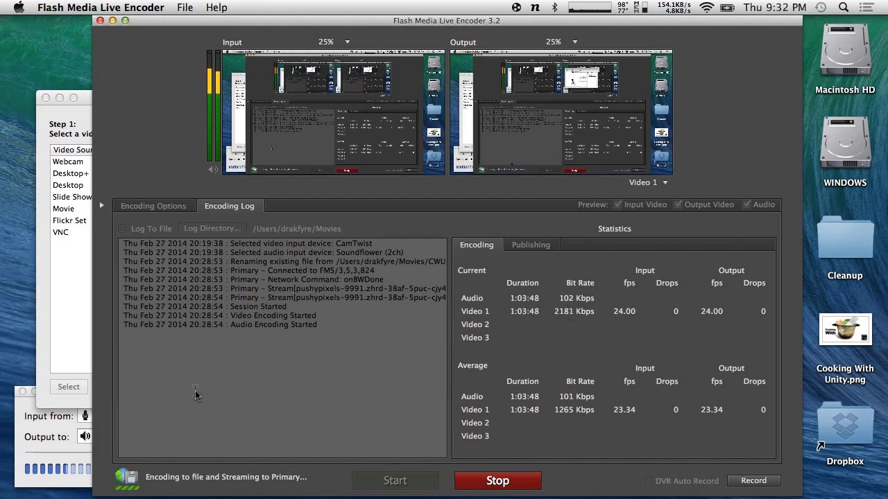
{"action": "left_click", "coordinate": [54, 306]}
{"action": "double_click", "coordinate": [274, 287]}
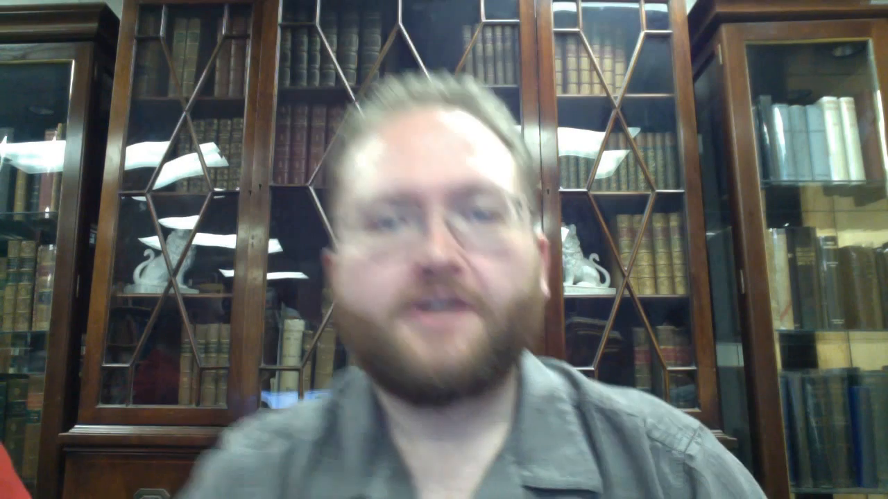